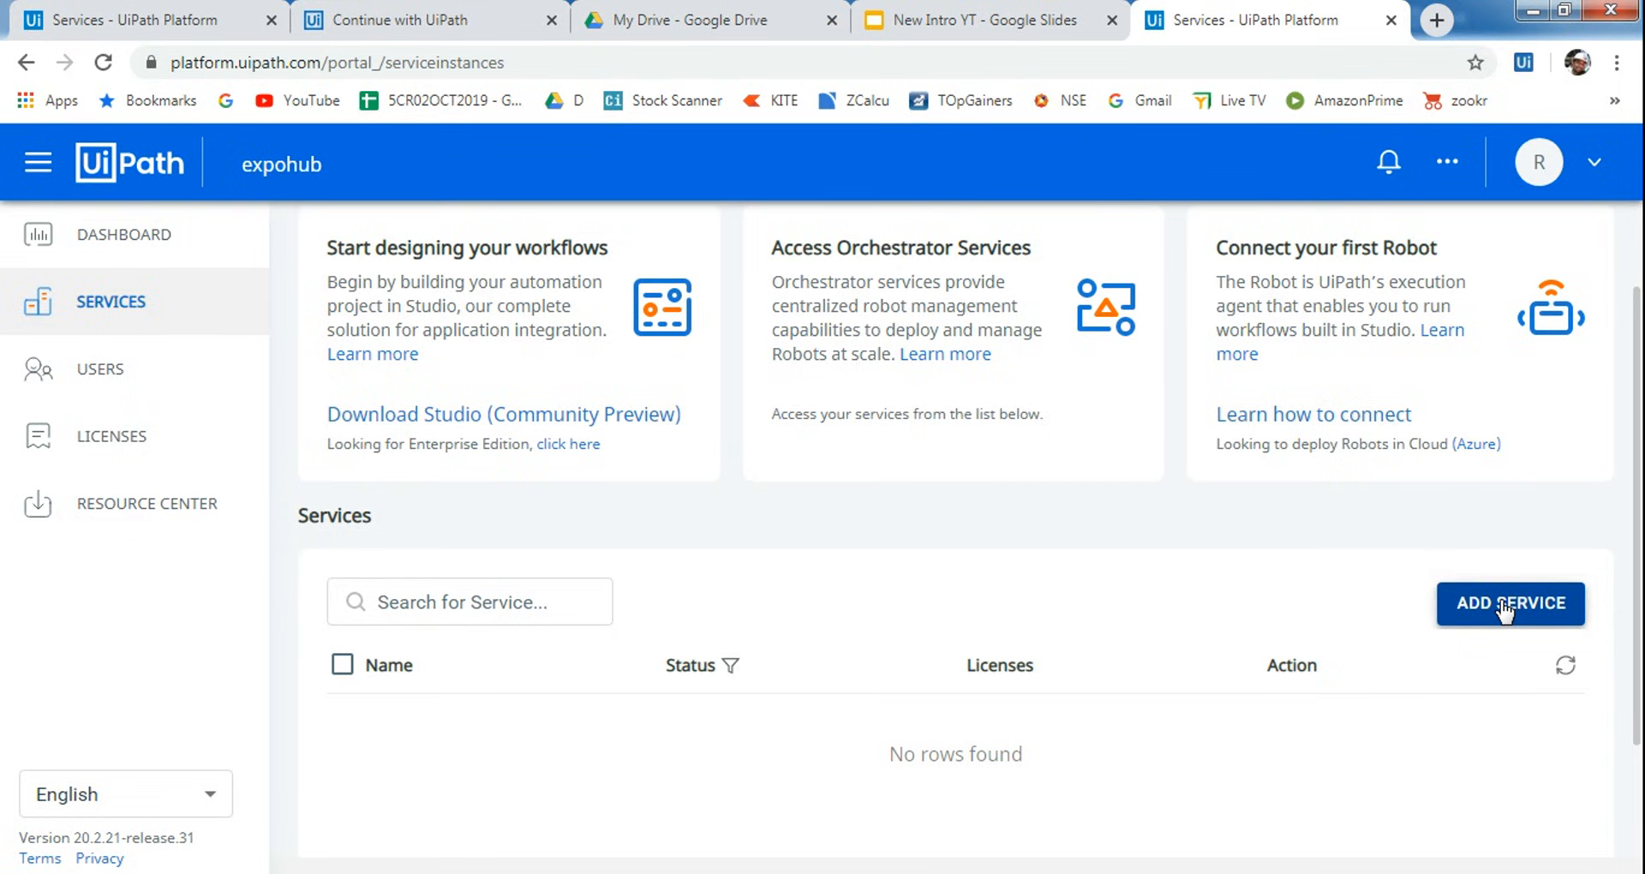
Switch to Notepad and replace the existing notes with the lines IT, HR, Finance and Admin.
left_click(943, 873)
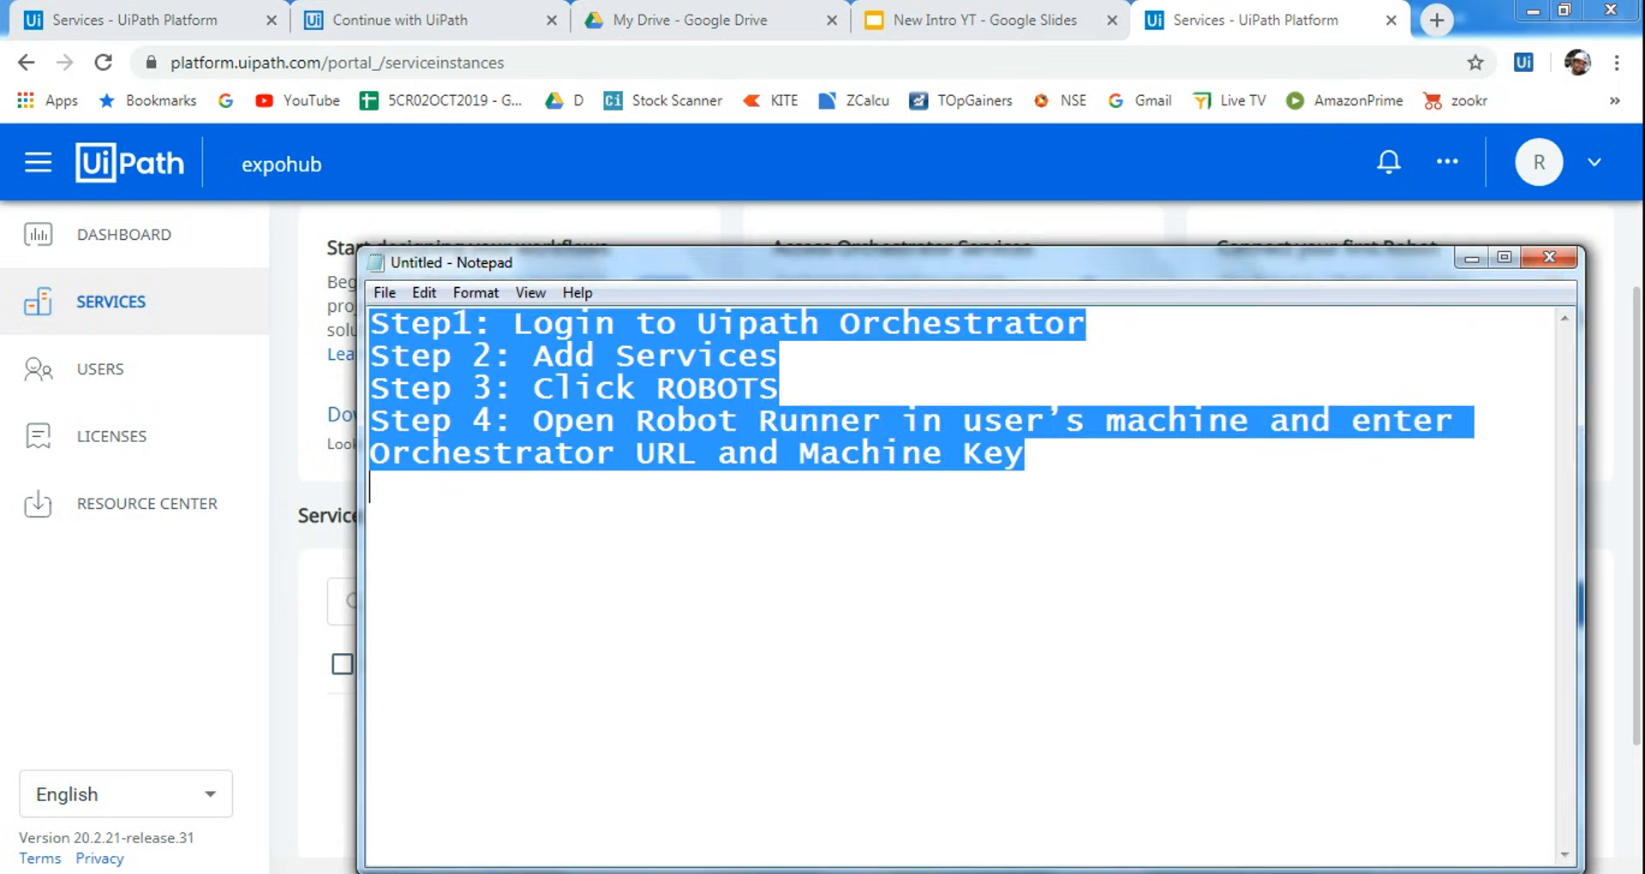
key("Delete")
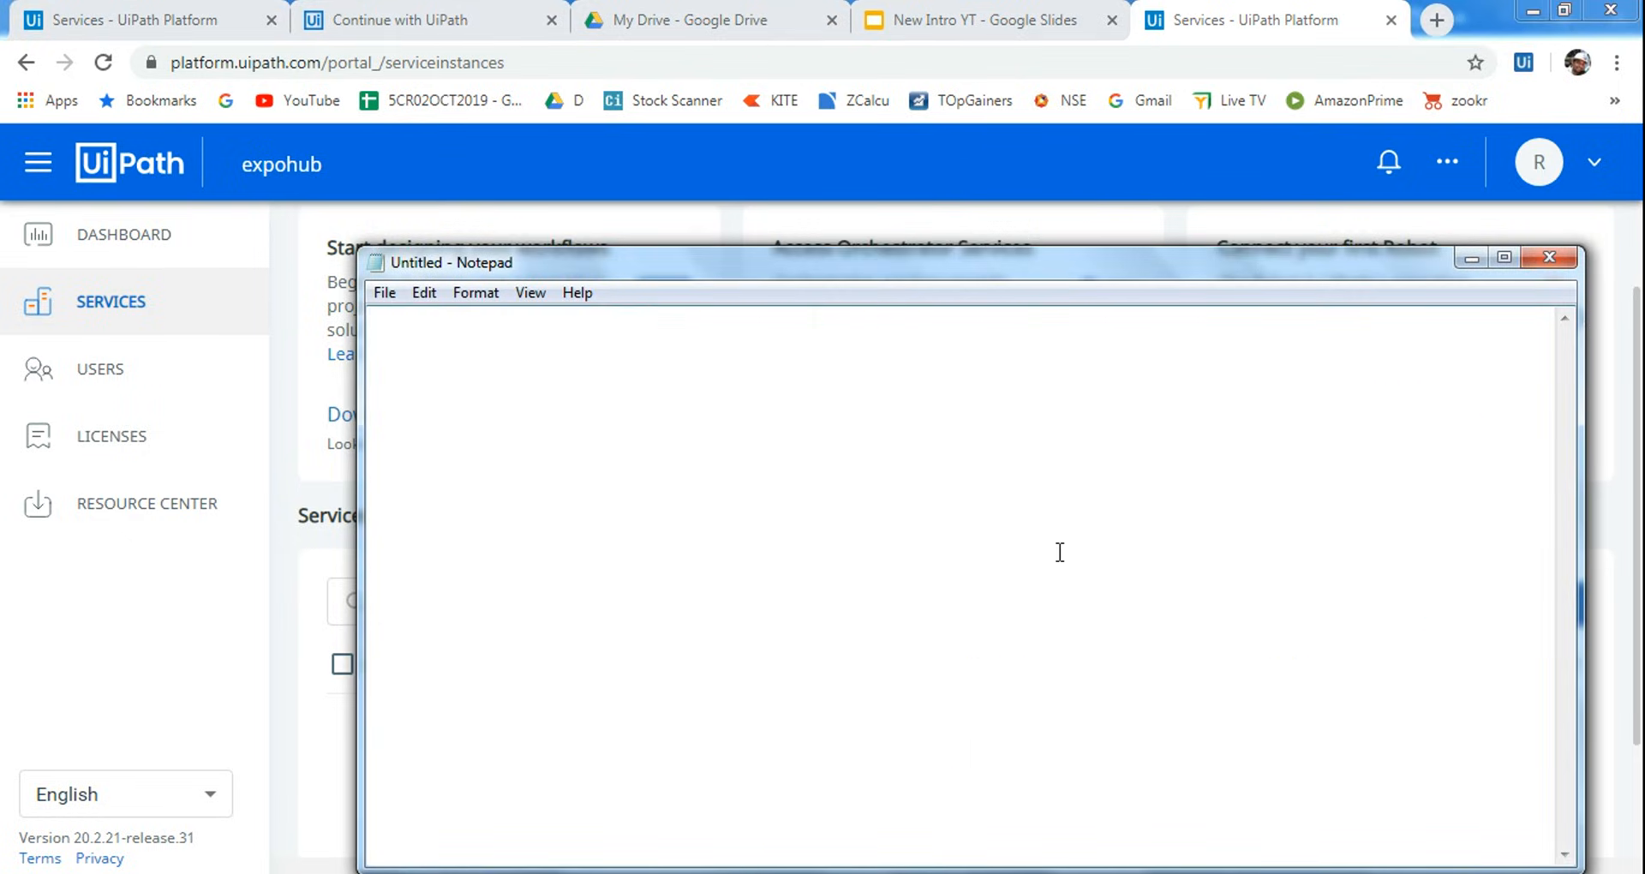
type("it")
key("BackSpace")
key("BackSpace")
type("IT")
key("Return")
type("HR")
key("Return")
type("Fina")
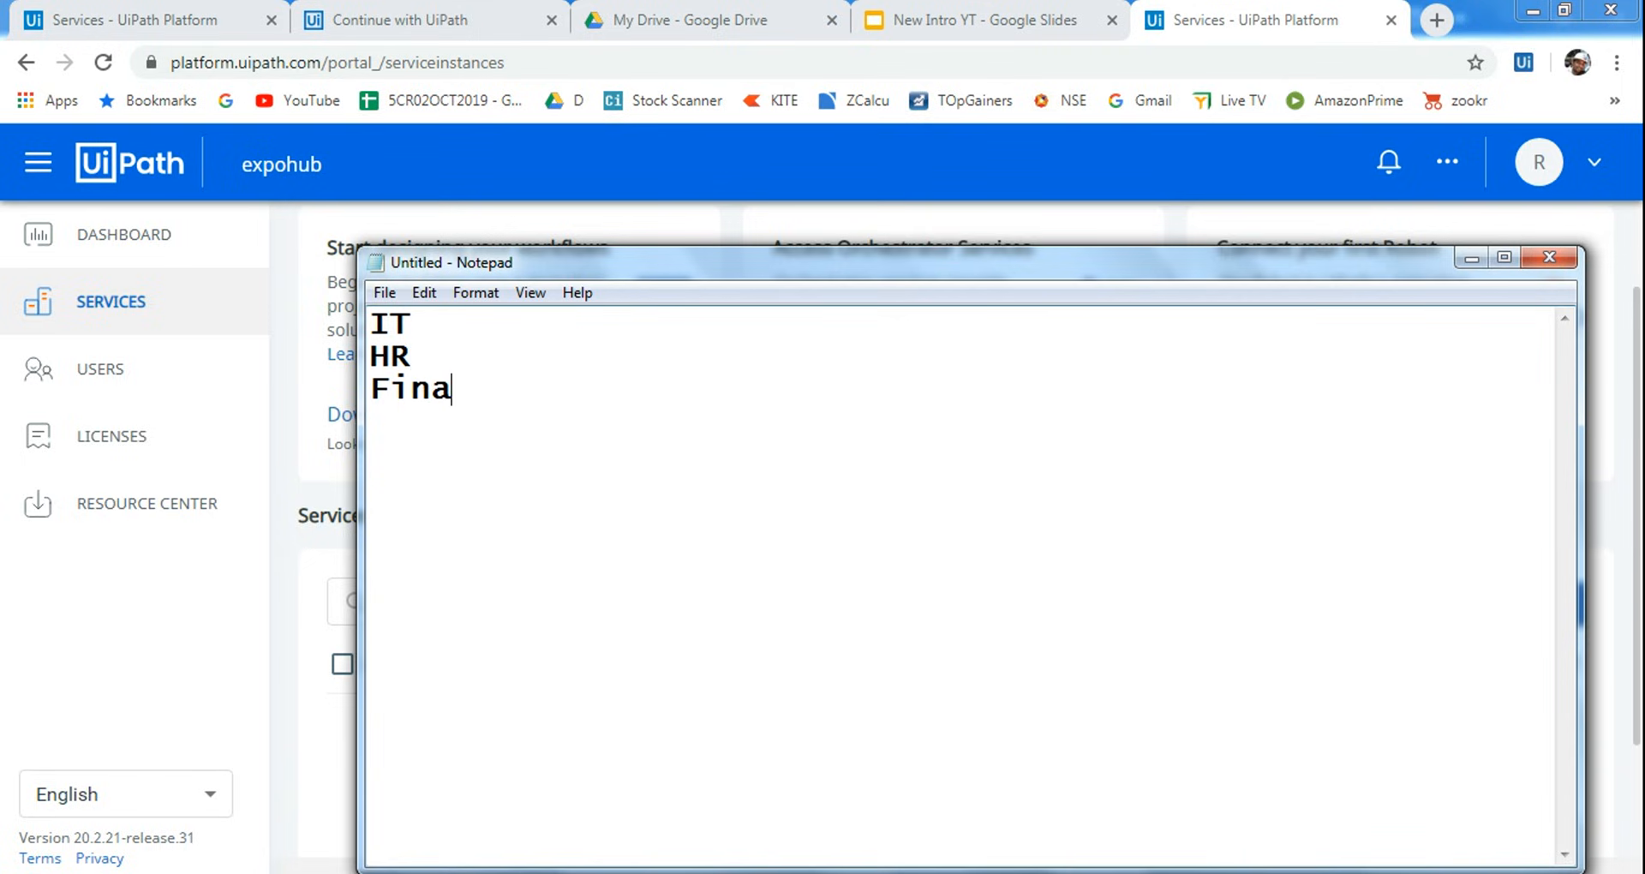
type("nce")
key("Return")
type("Admin")
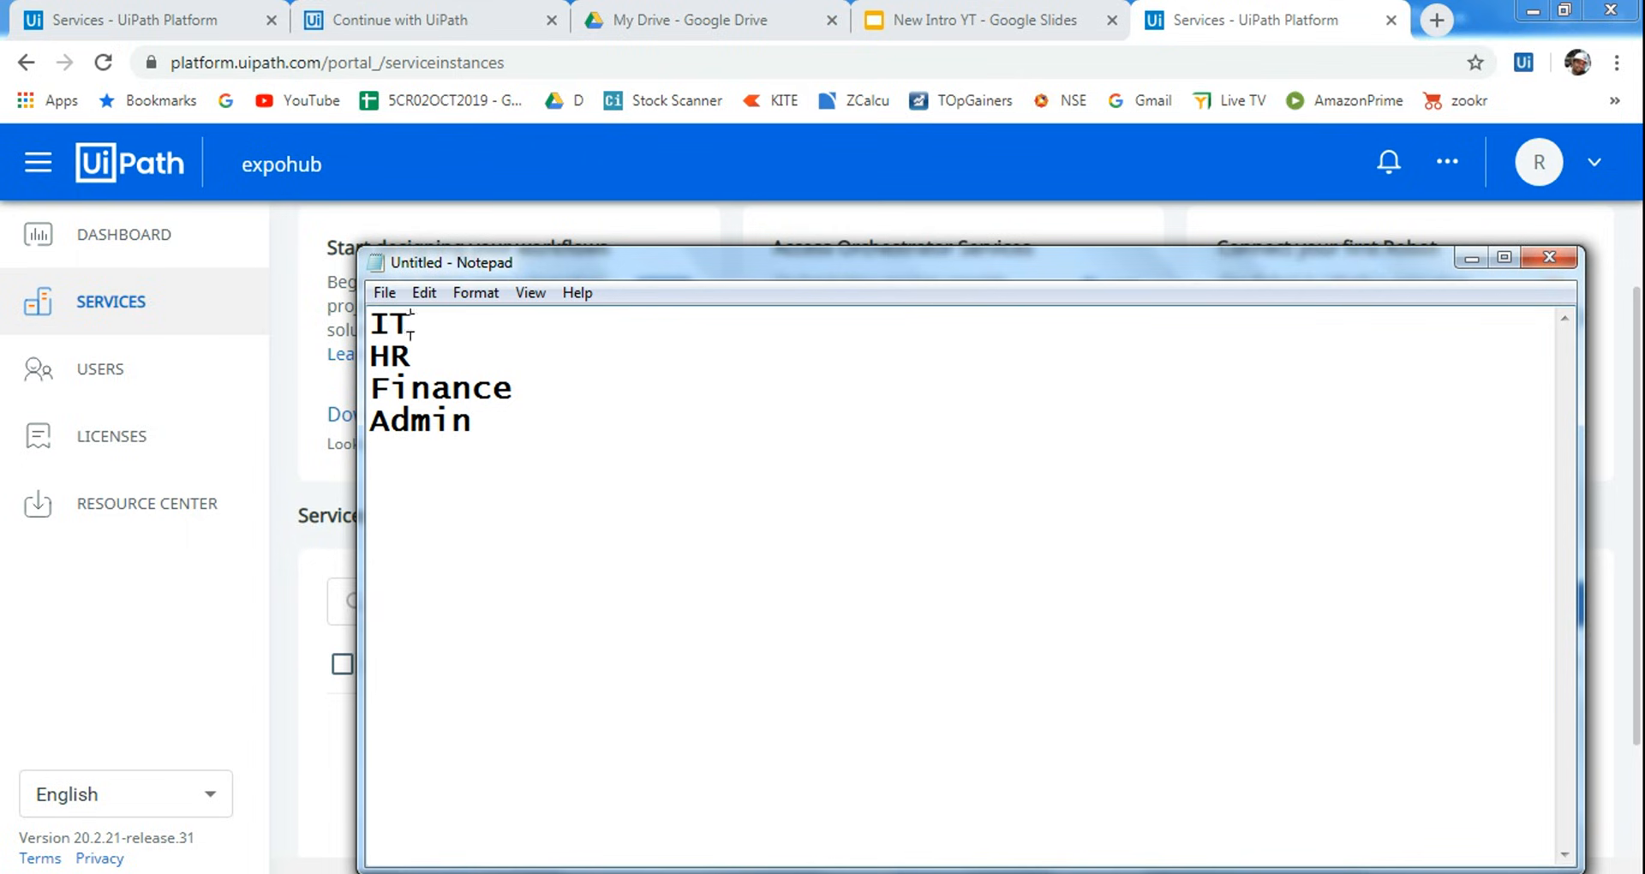
left_click_drag(428, 327, 363, 313)
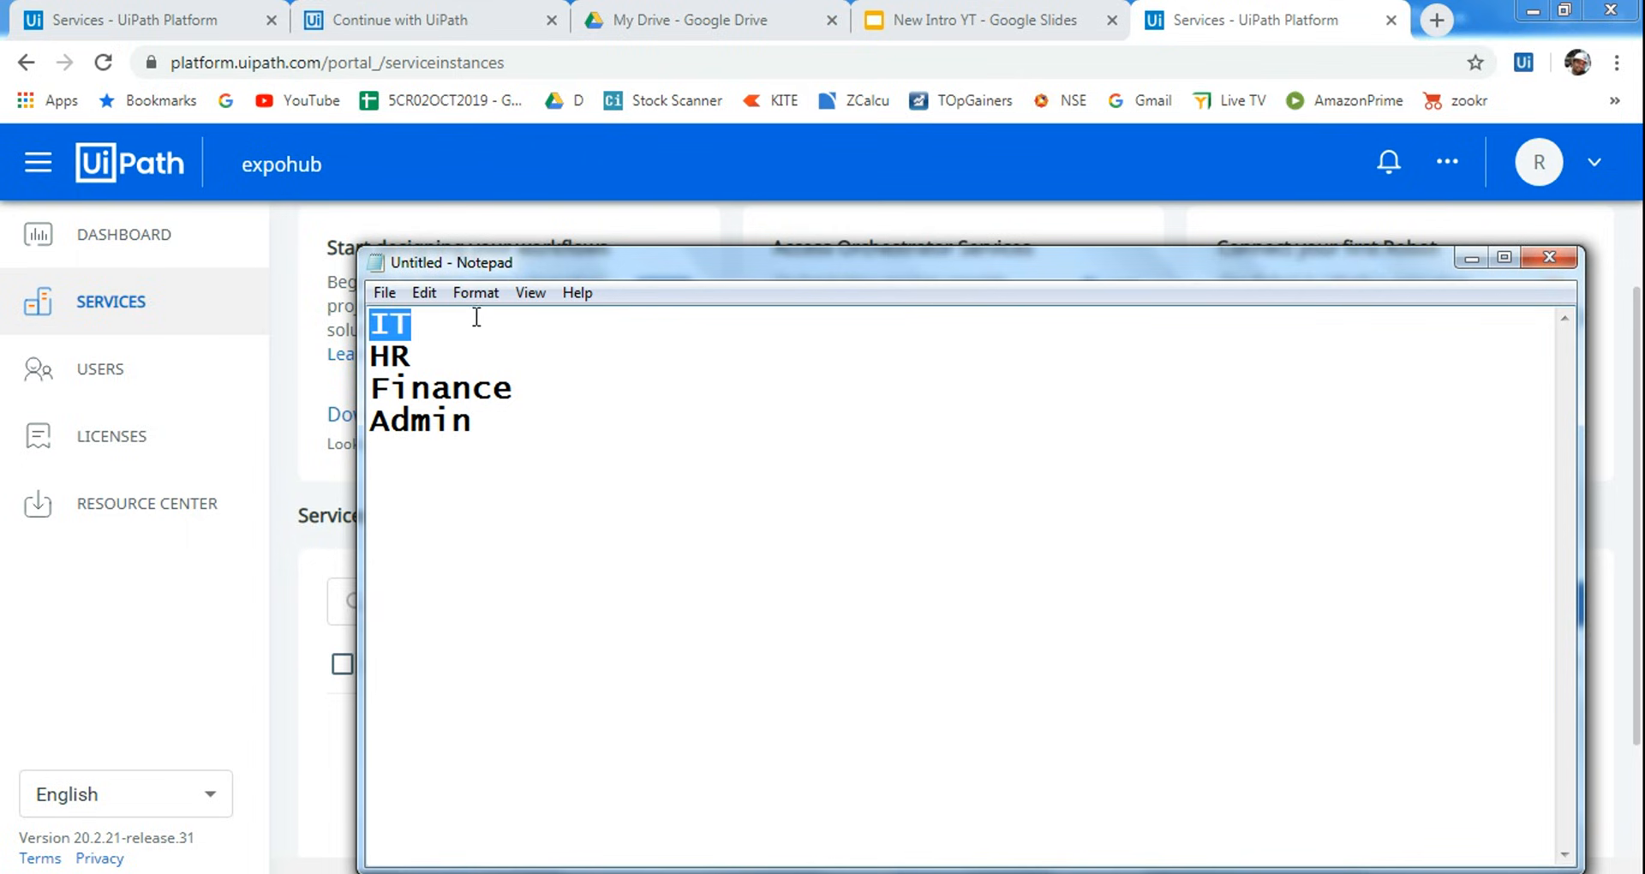
left_click(1469, 261)
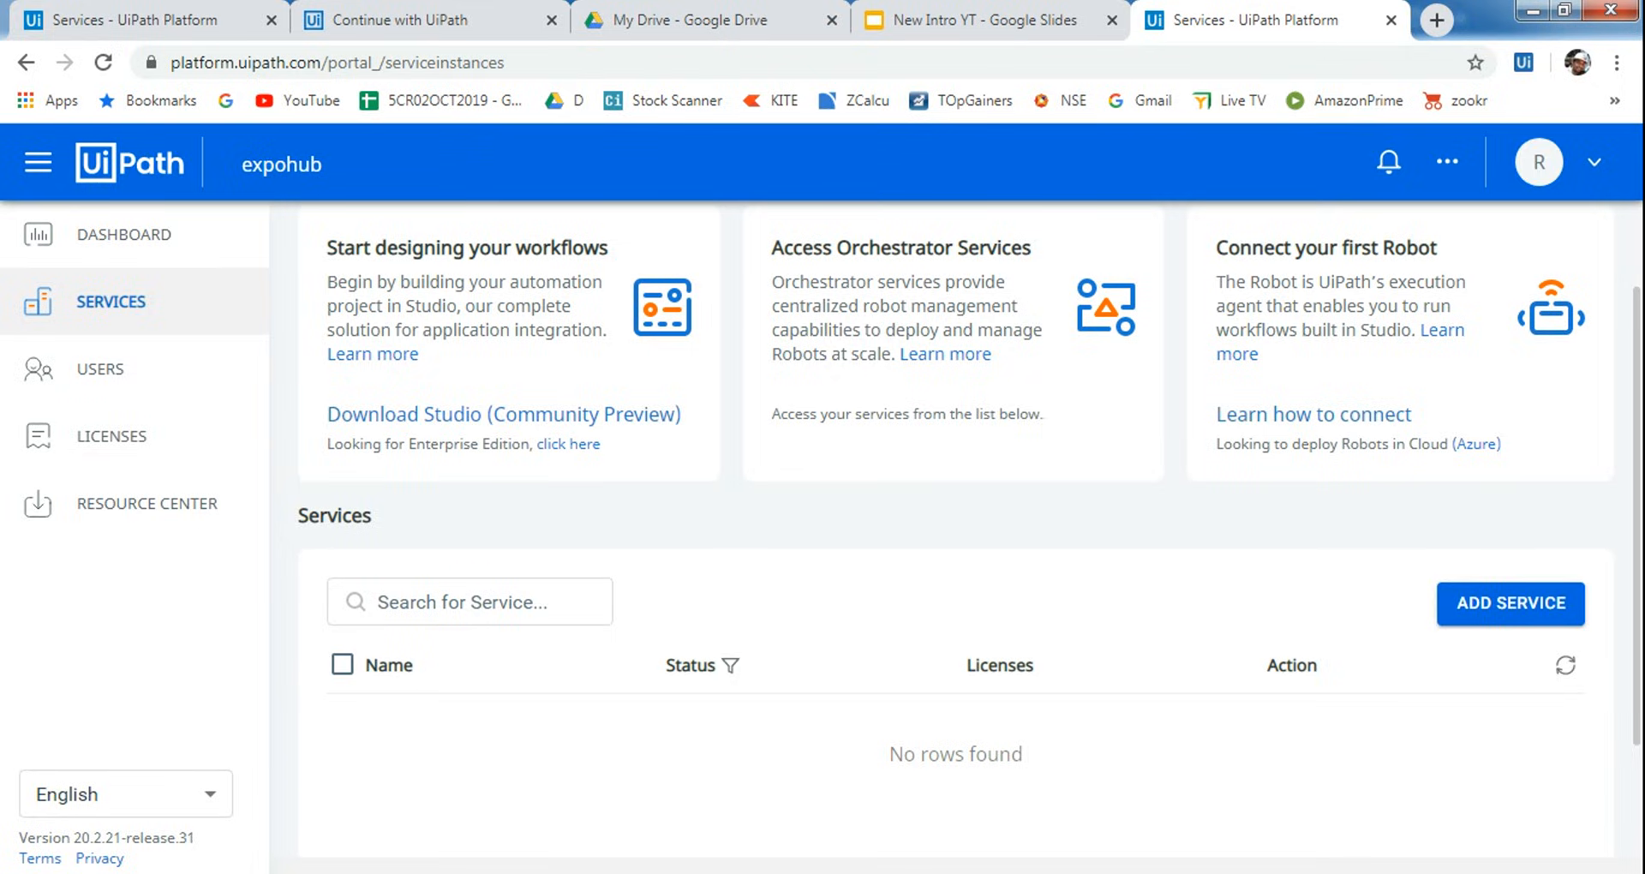
In Notepad, add the line "1 Department or Service In Community Edition." below the department list, leaving a blank line between.
left_click(926, 873)
left_click(583, 445)
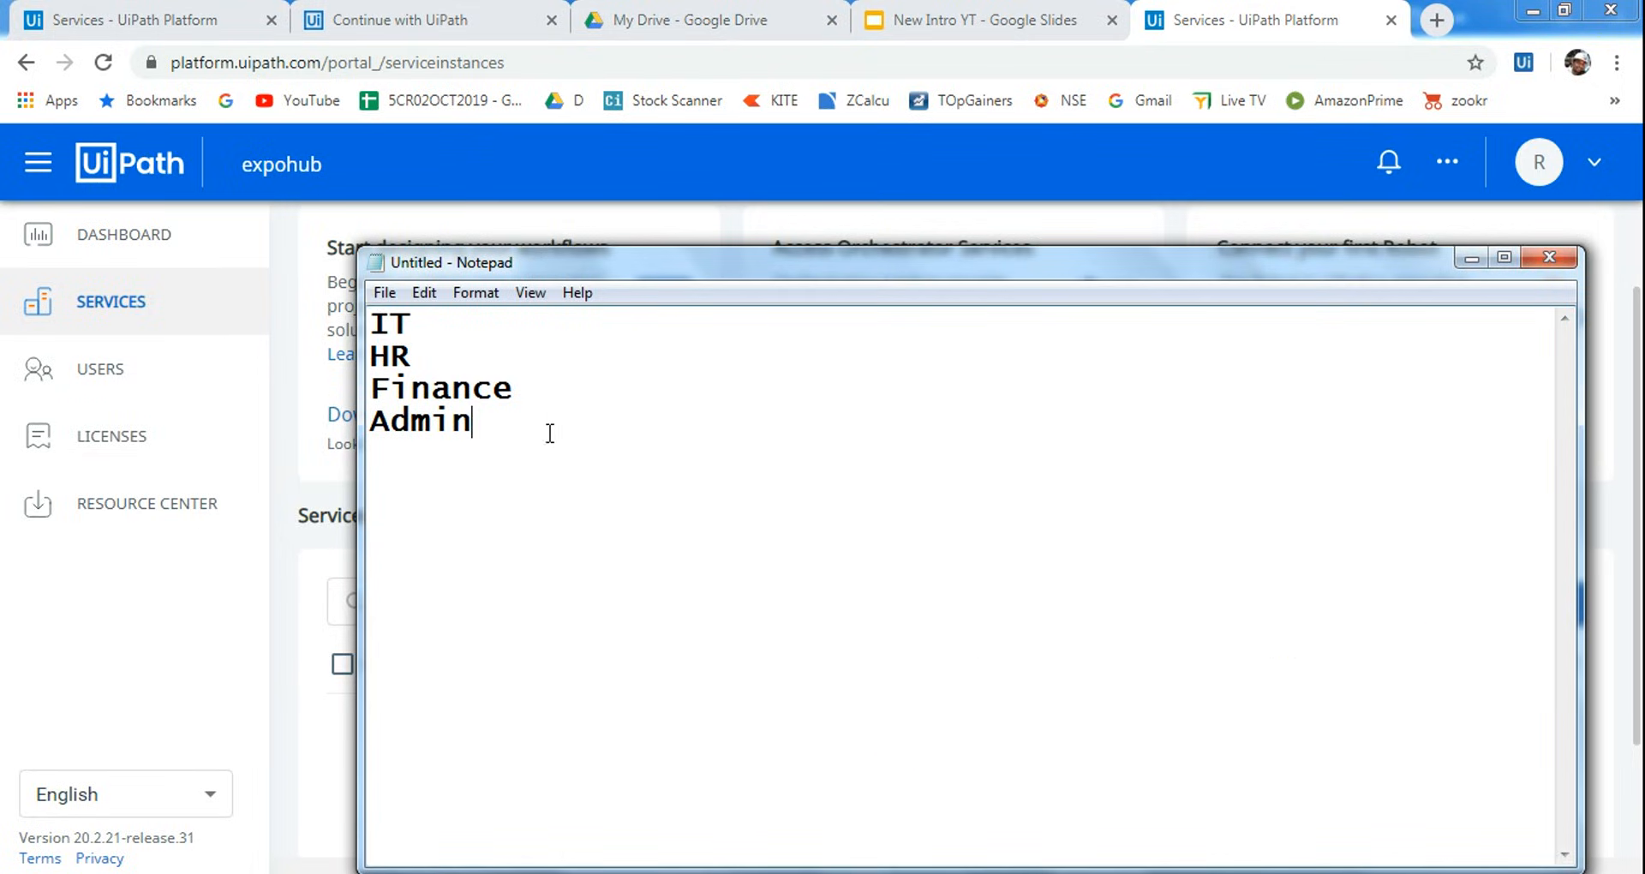
key("Return")
key("Return")
type("1 Departmen")
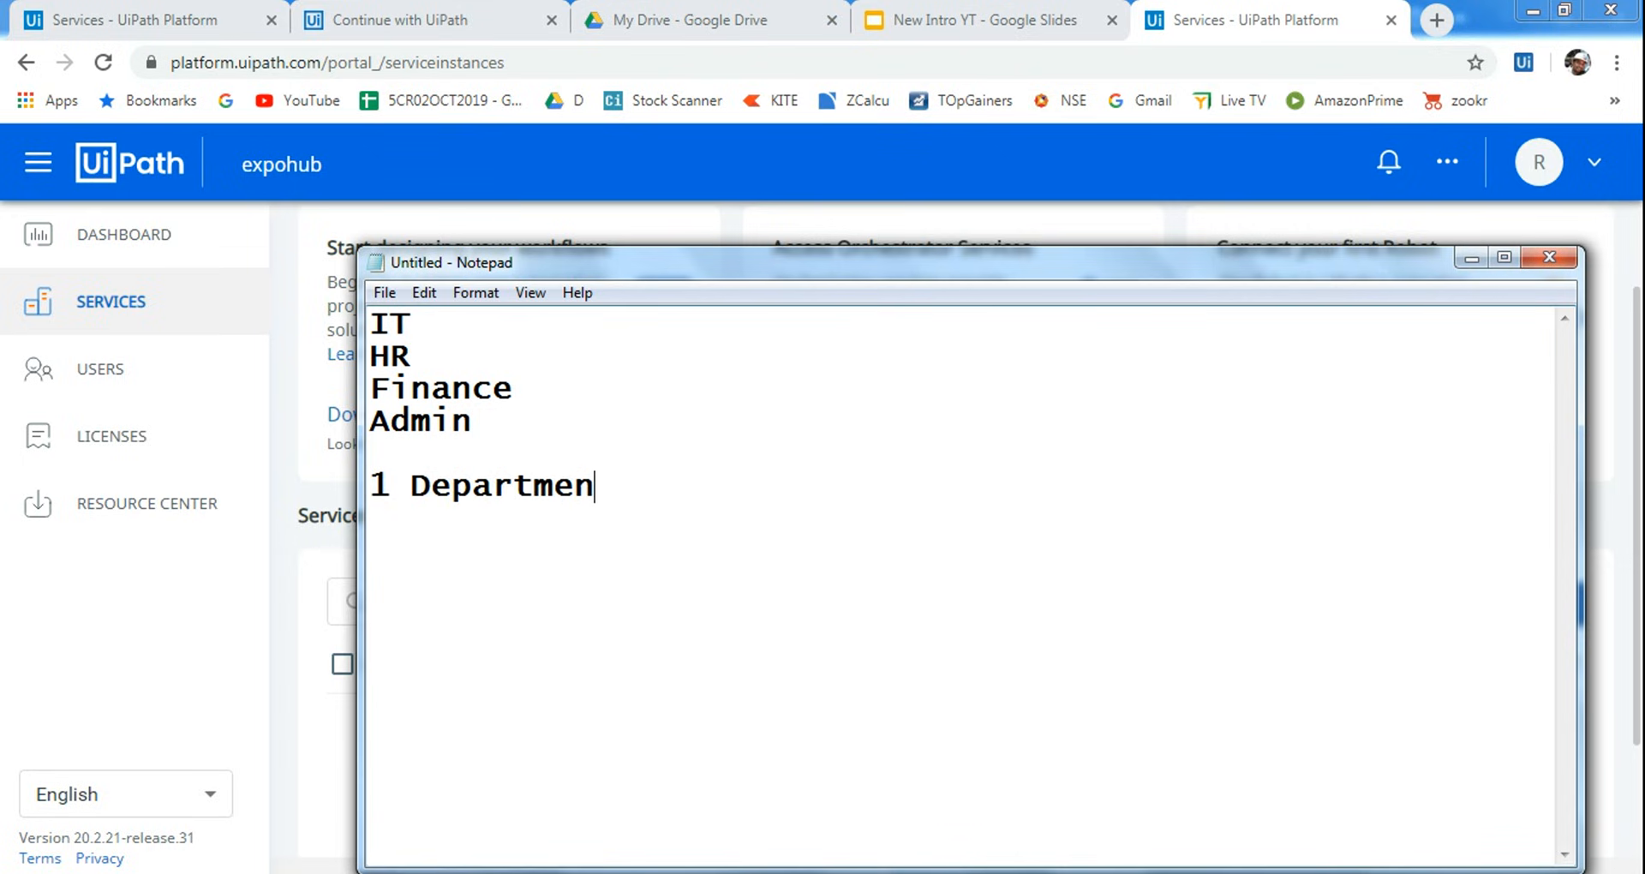
type("t or Service")
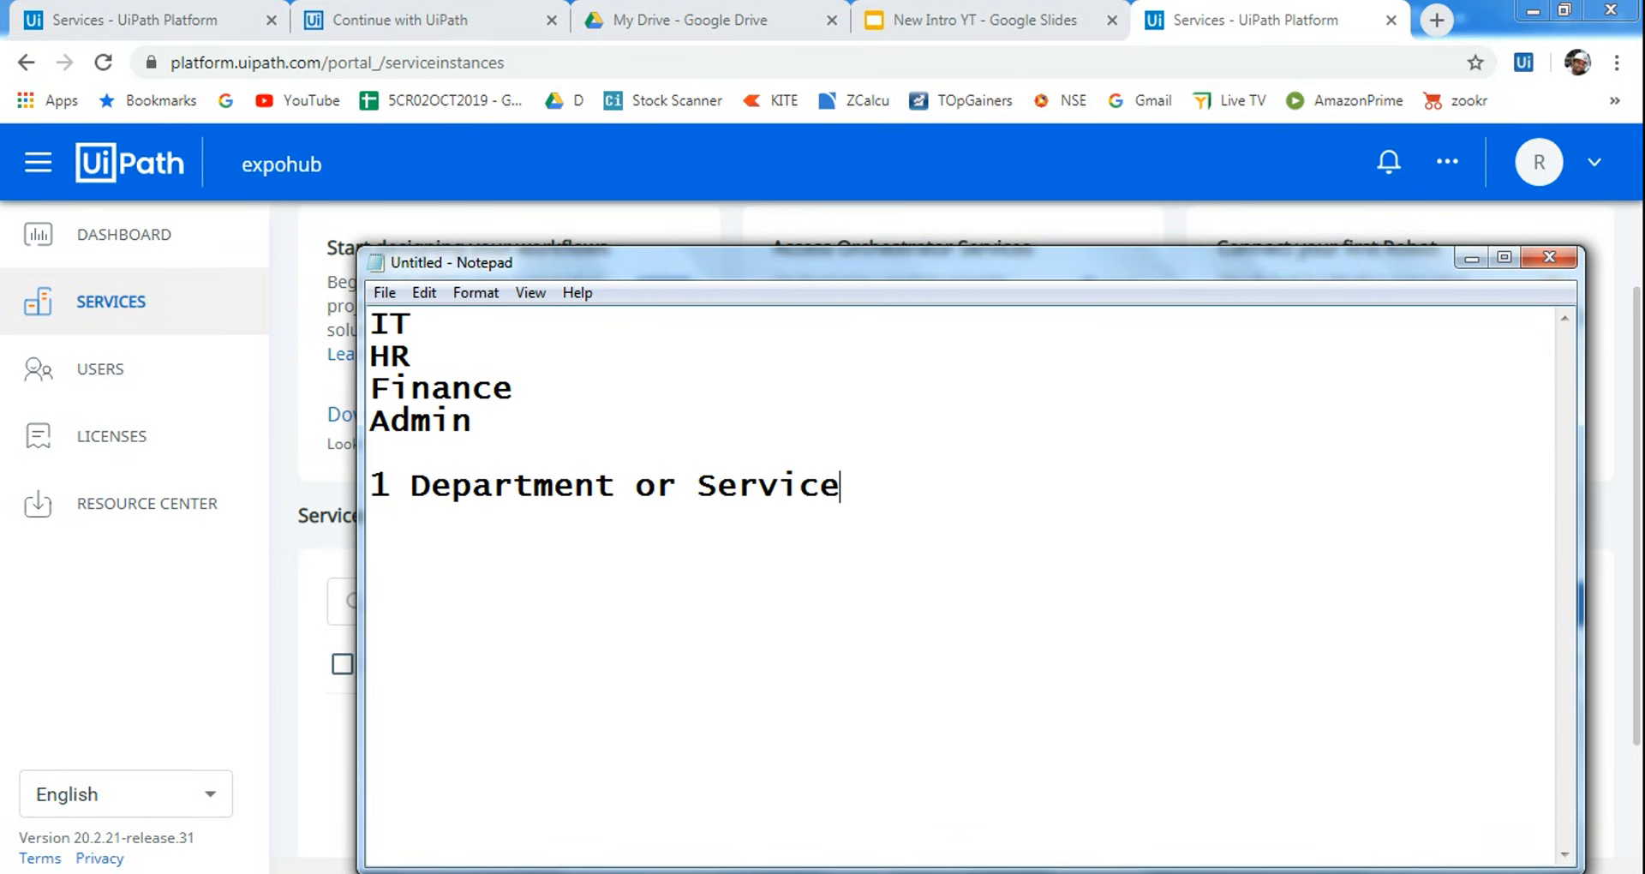
type(" In Comm")
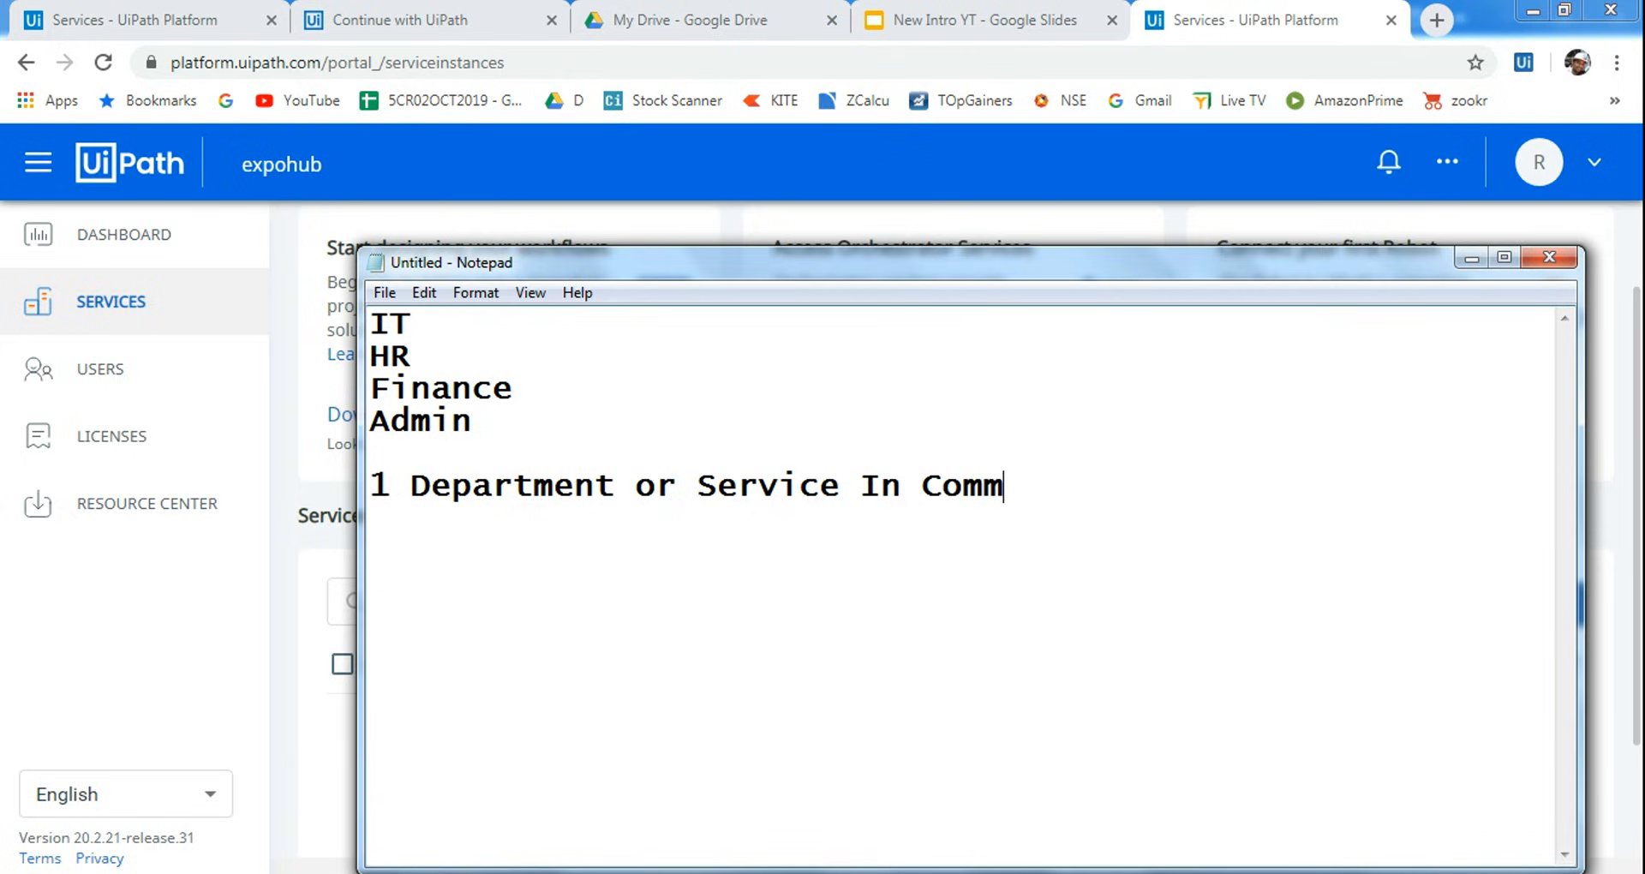
type("unity Ed")
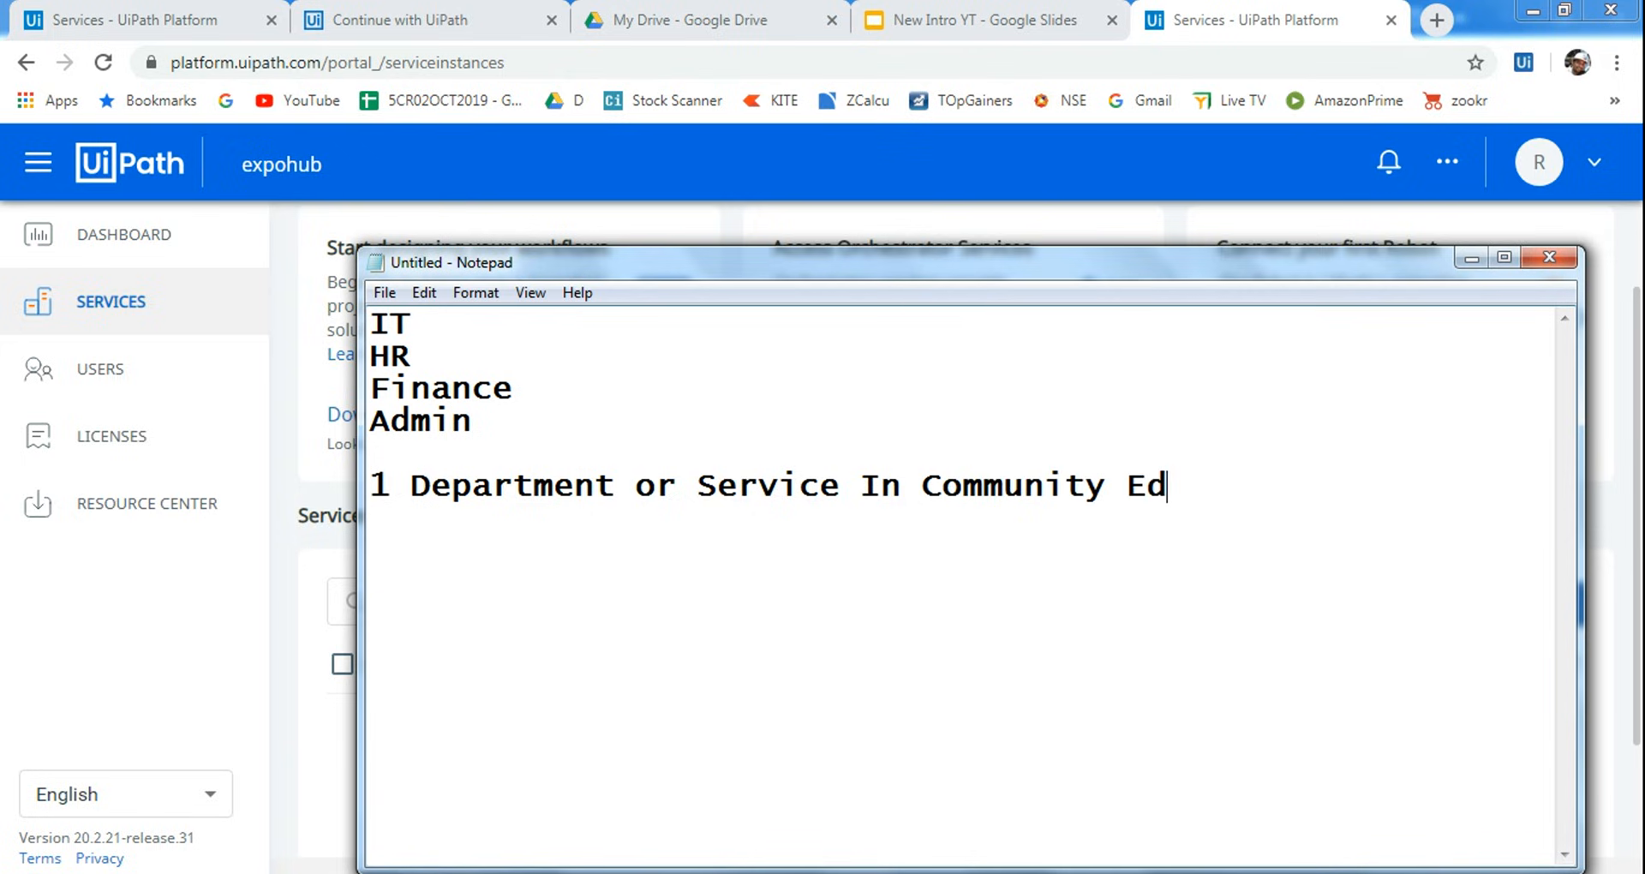
type("ition.")
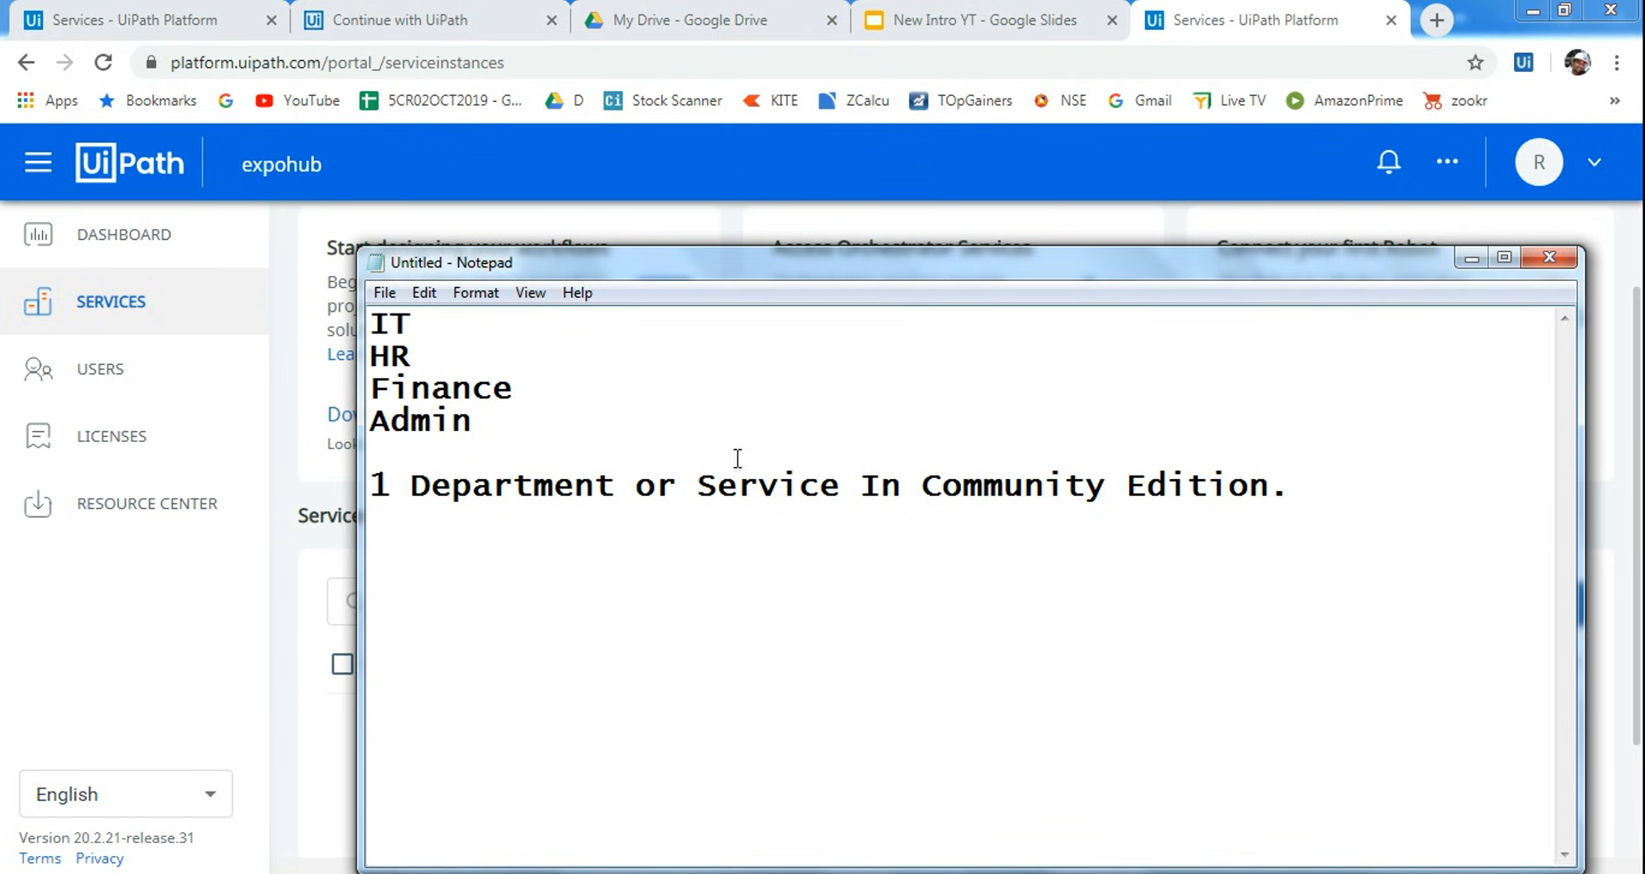
left_click_drag(698, 486, 840, 489)
left_click_drag(411, 491, 614, 504)
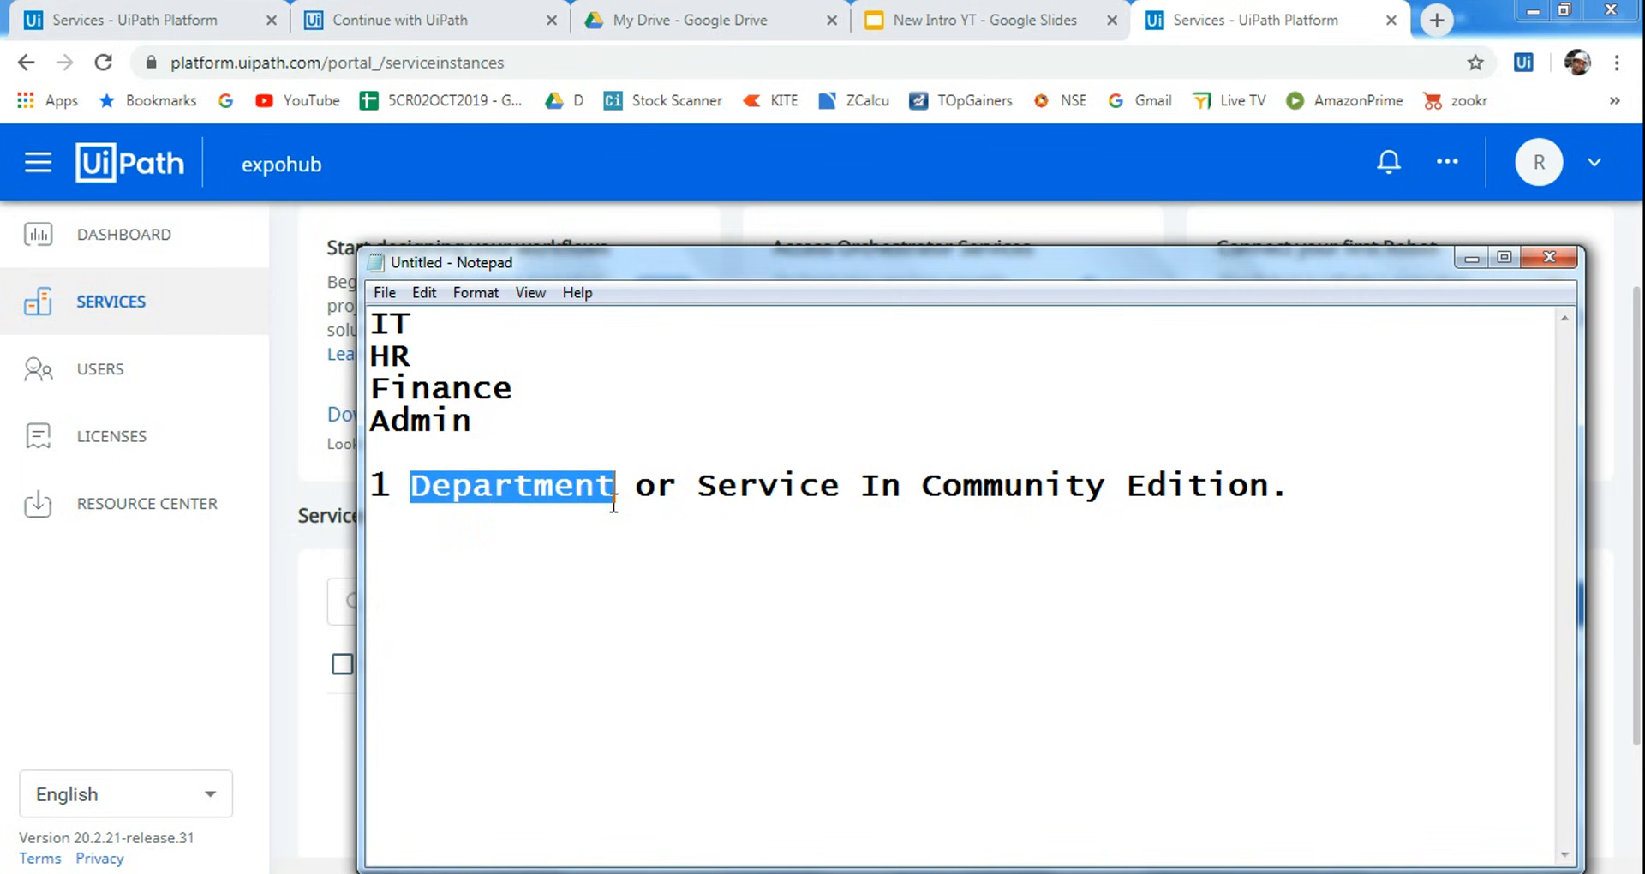
left_click(1471, 260)
scroll(1510, 560, "down", 2)
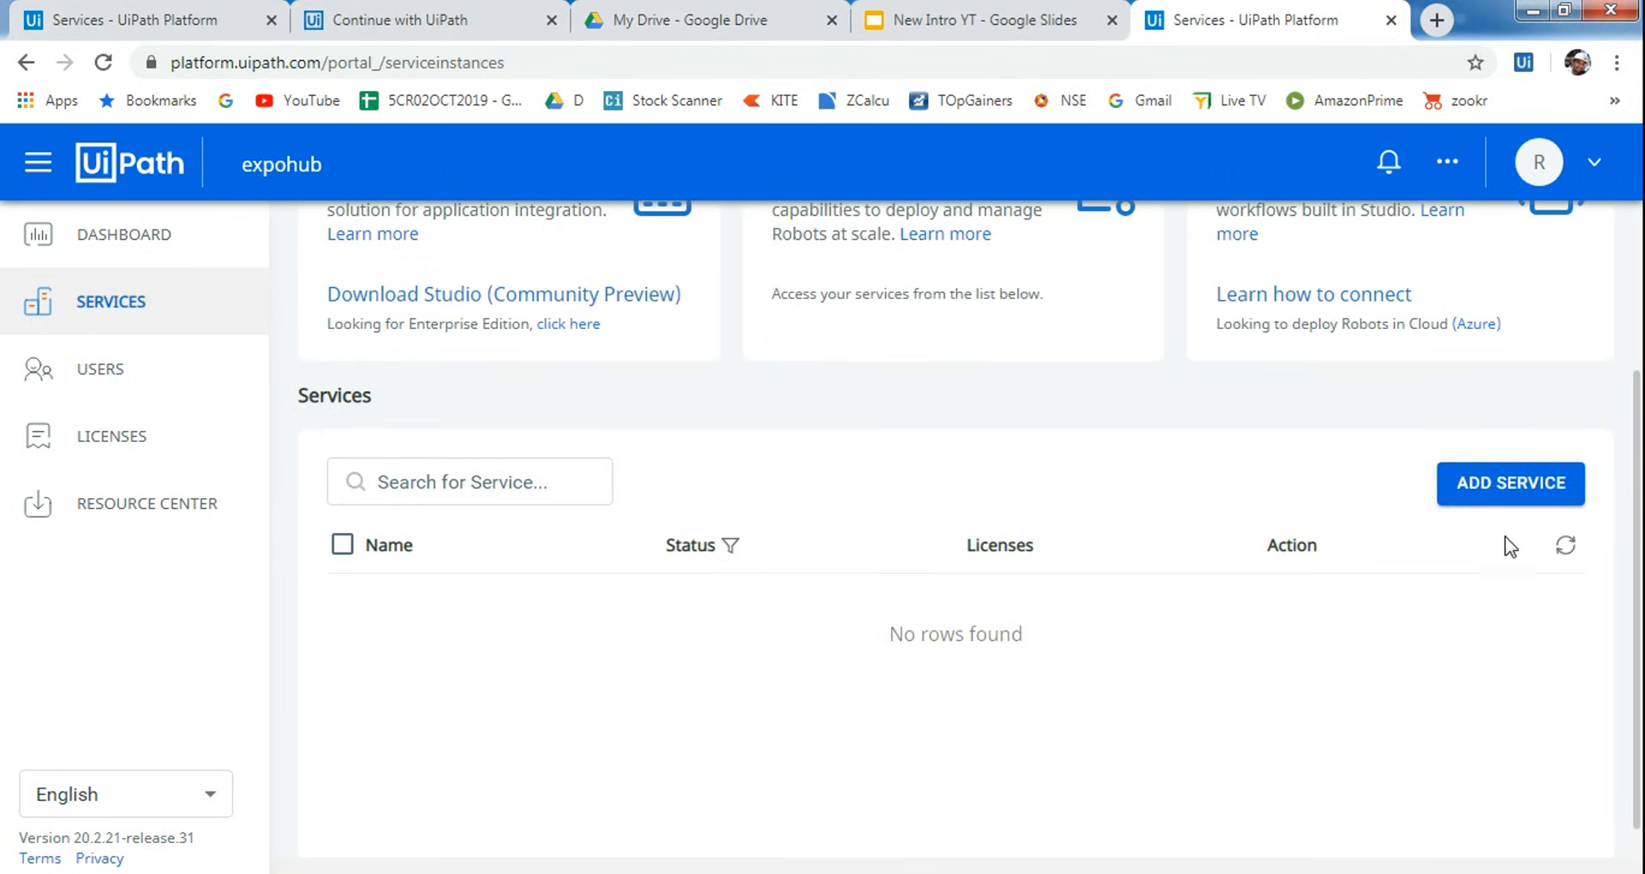
left_click(1515, 497)
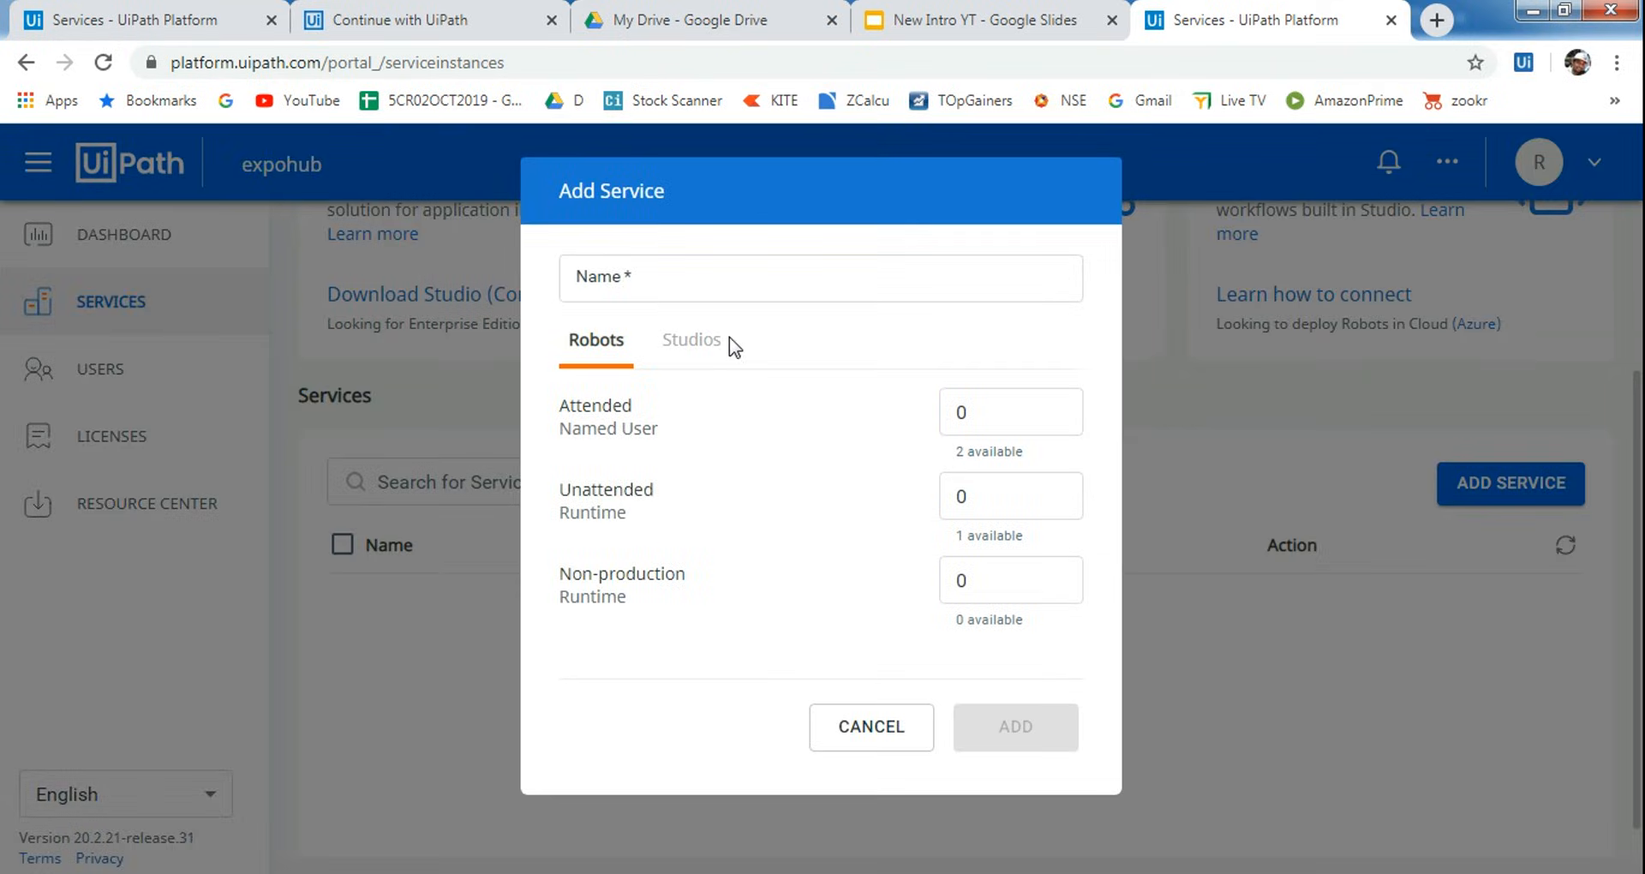
left_click(703, 286)
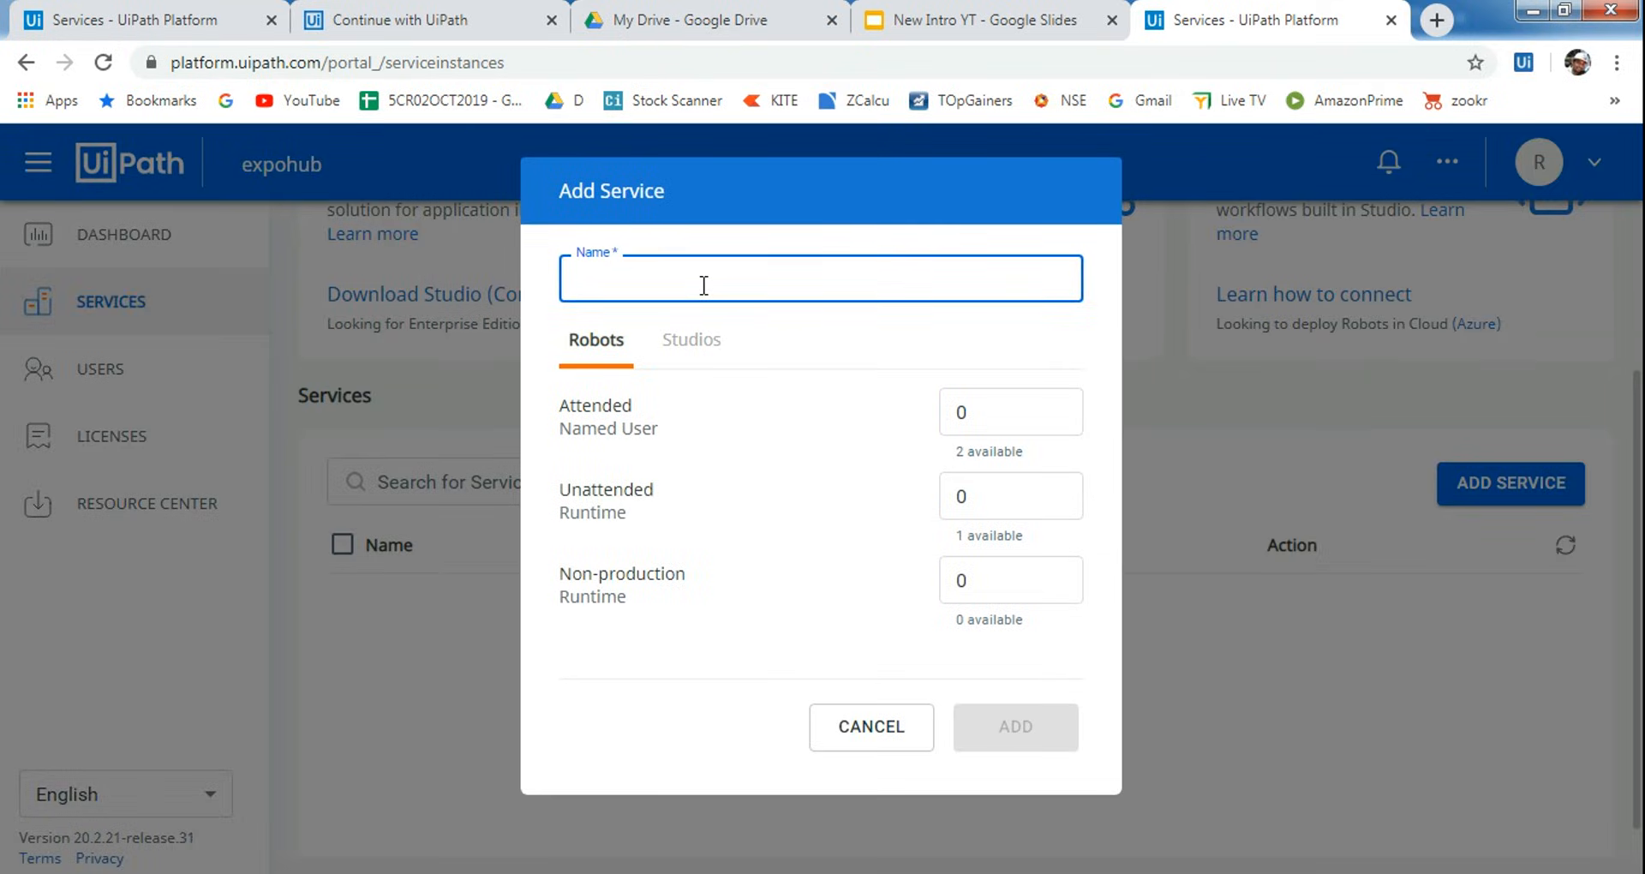
type("ITDepart")
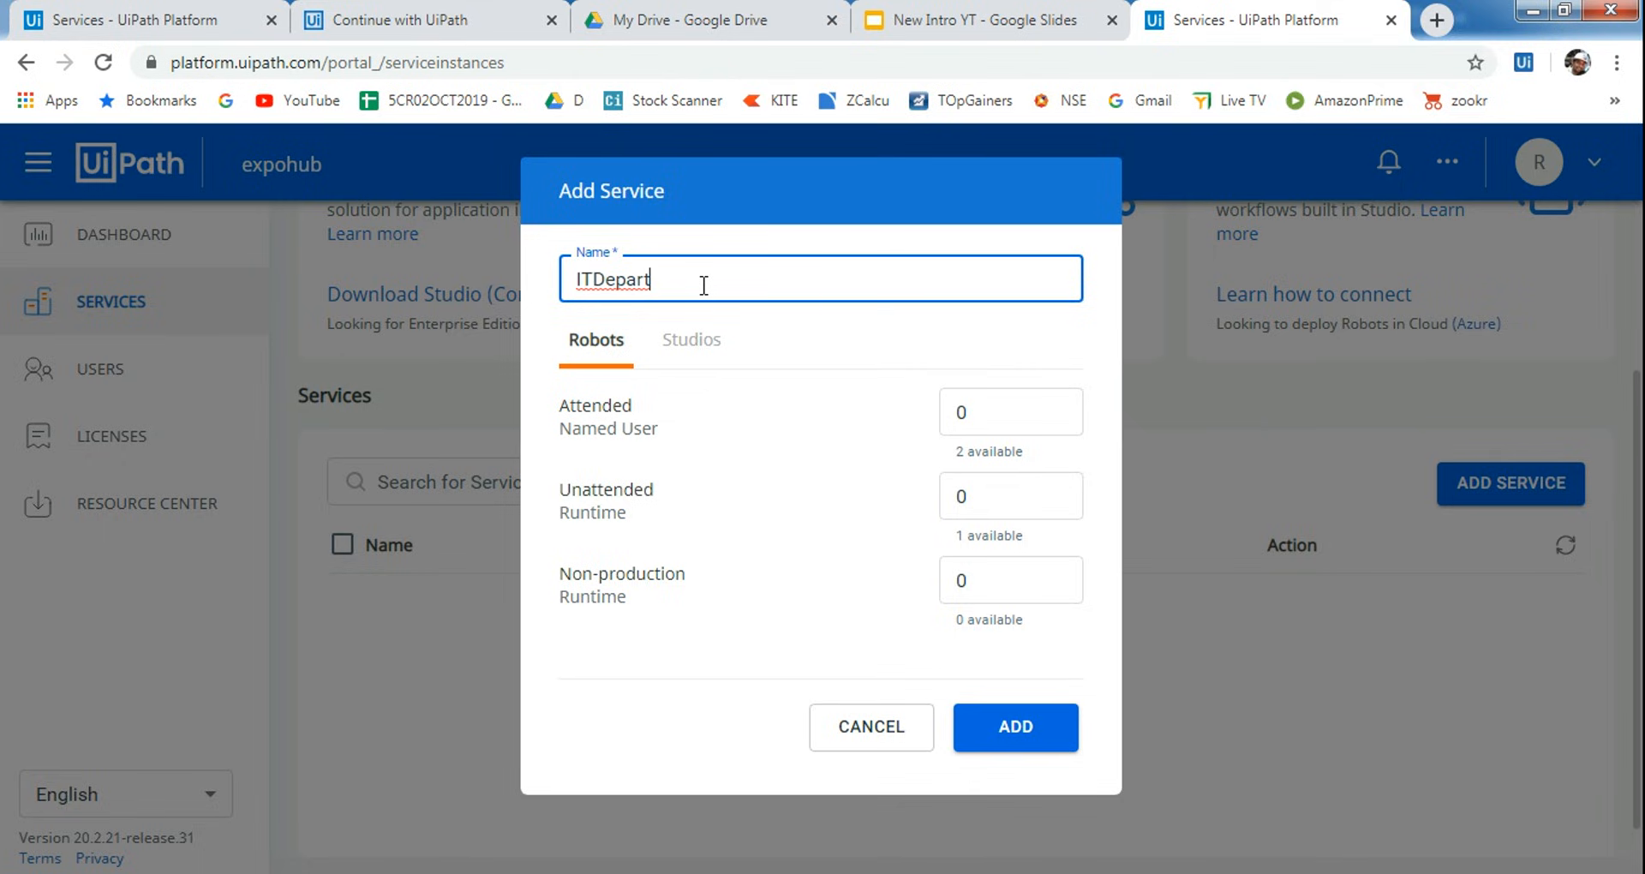
Switch to Notepad and add the line "Whom you should provide the Service - IT Depart" below the existing notes.
key("alt+Tab")
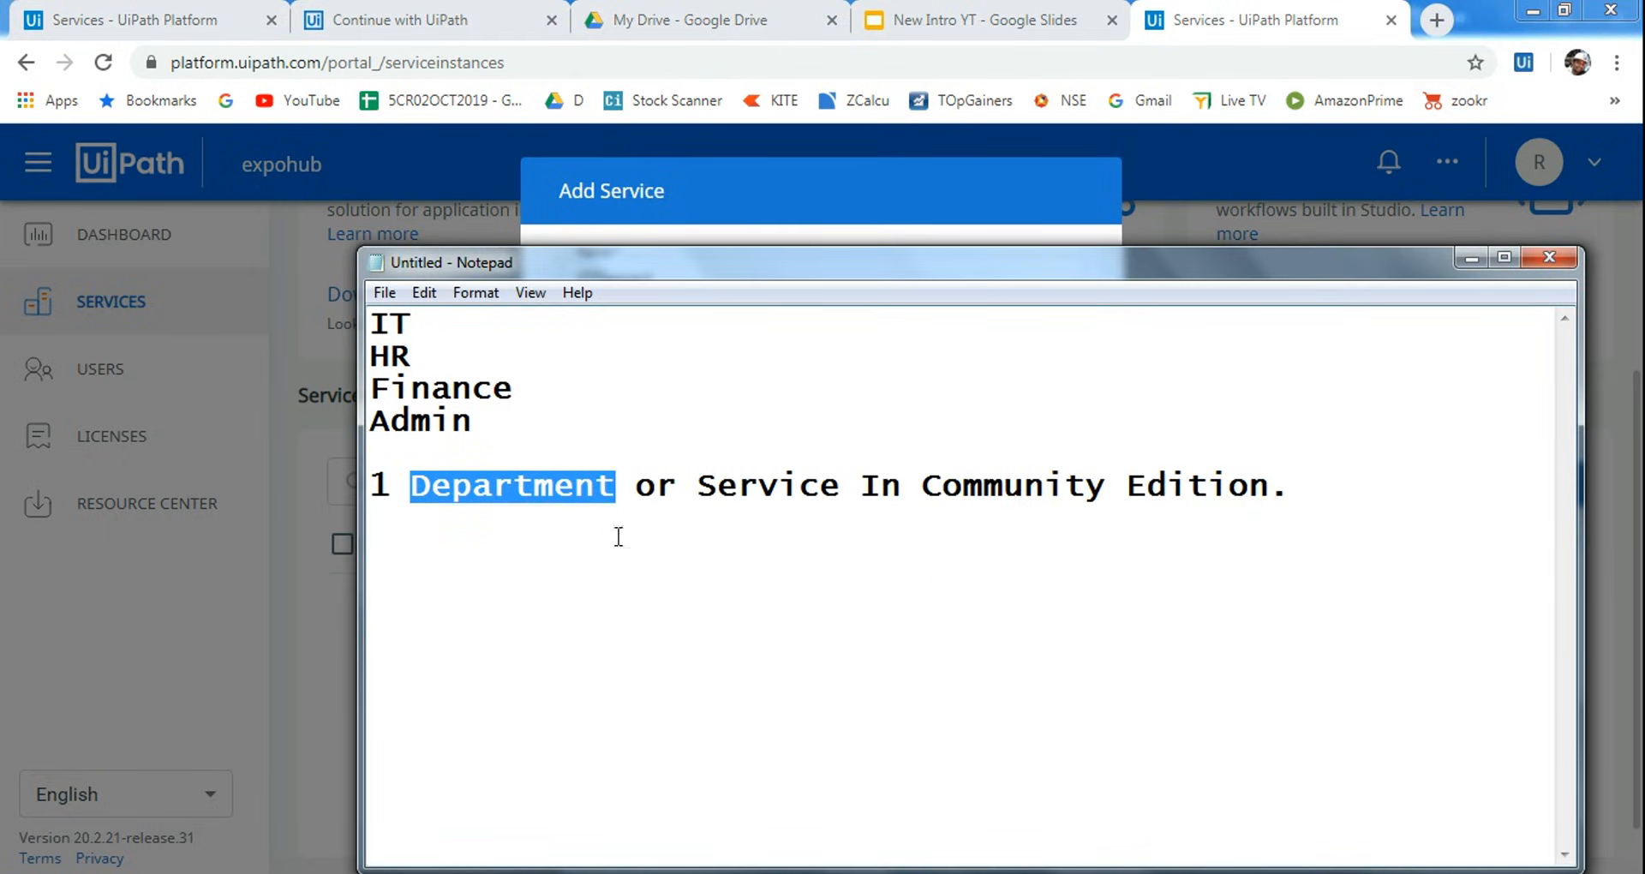
left_click(1308, 502)
key("Return")
type("Whom yo")
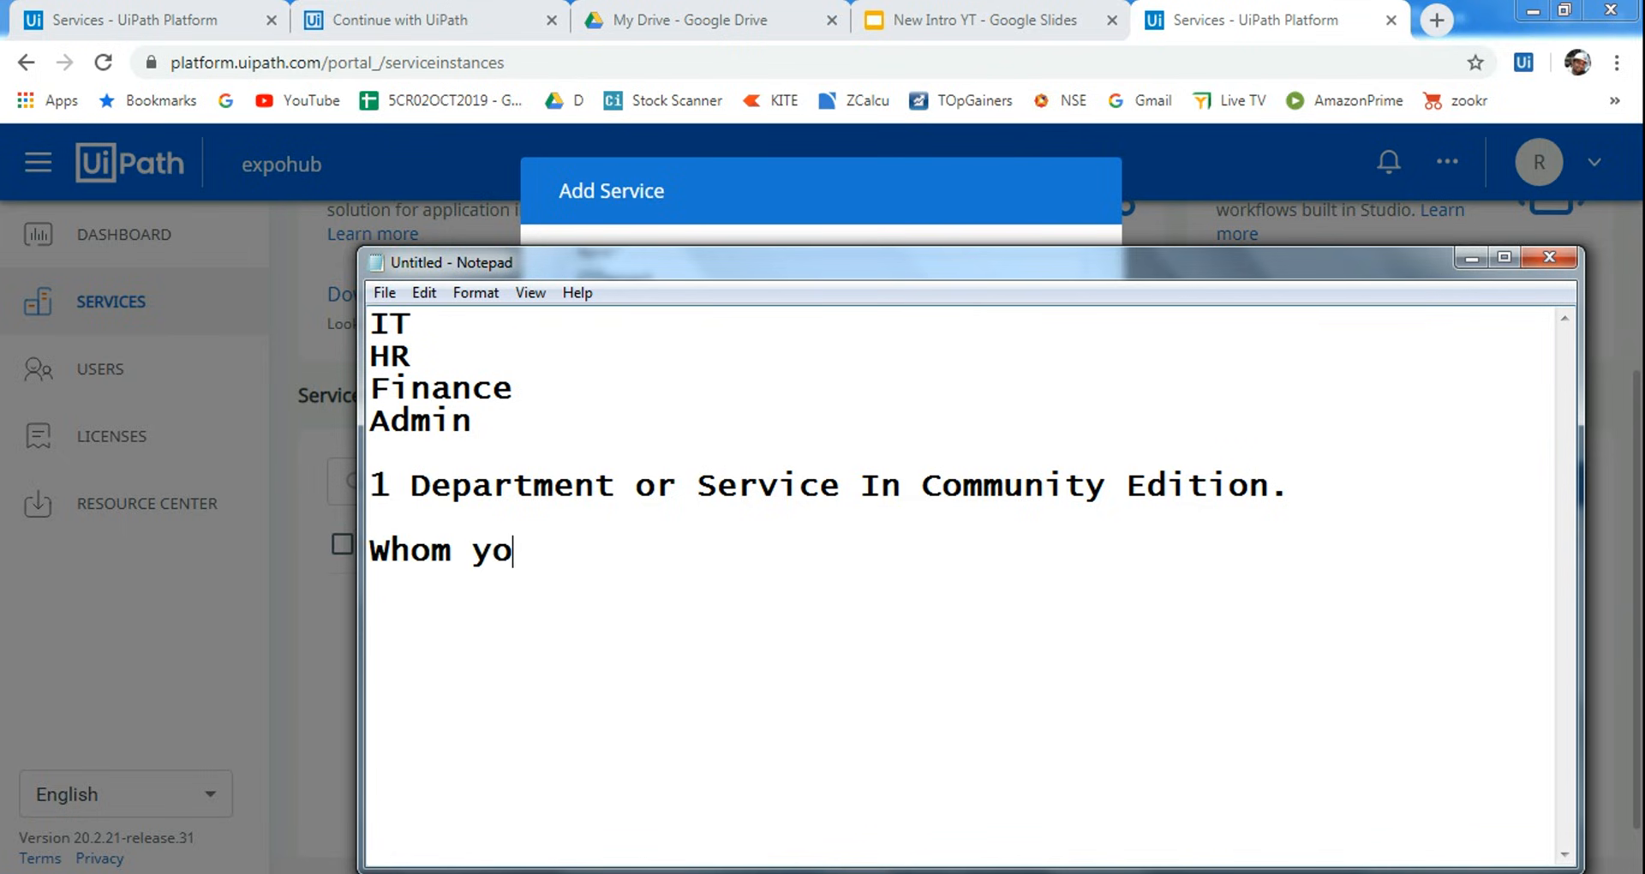
type("u should prov")
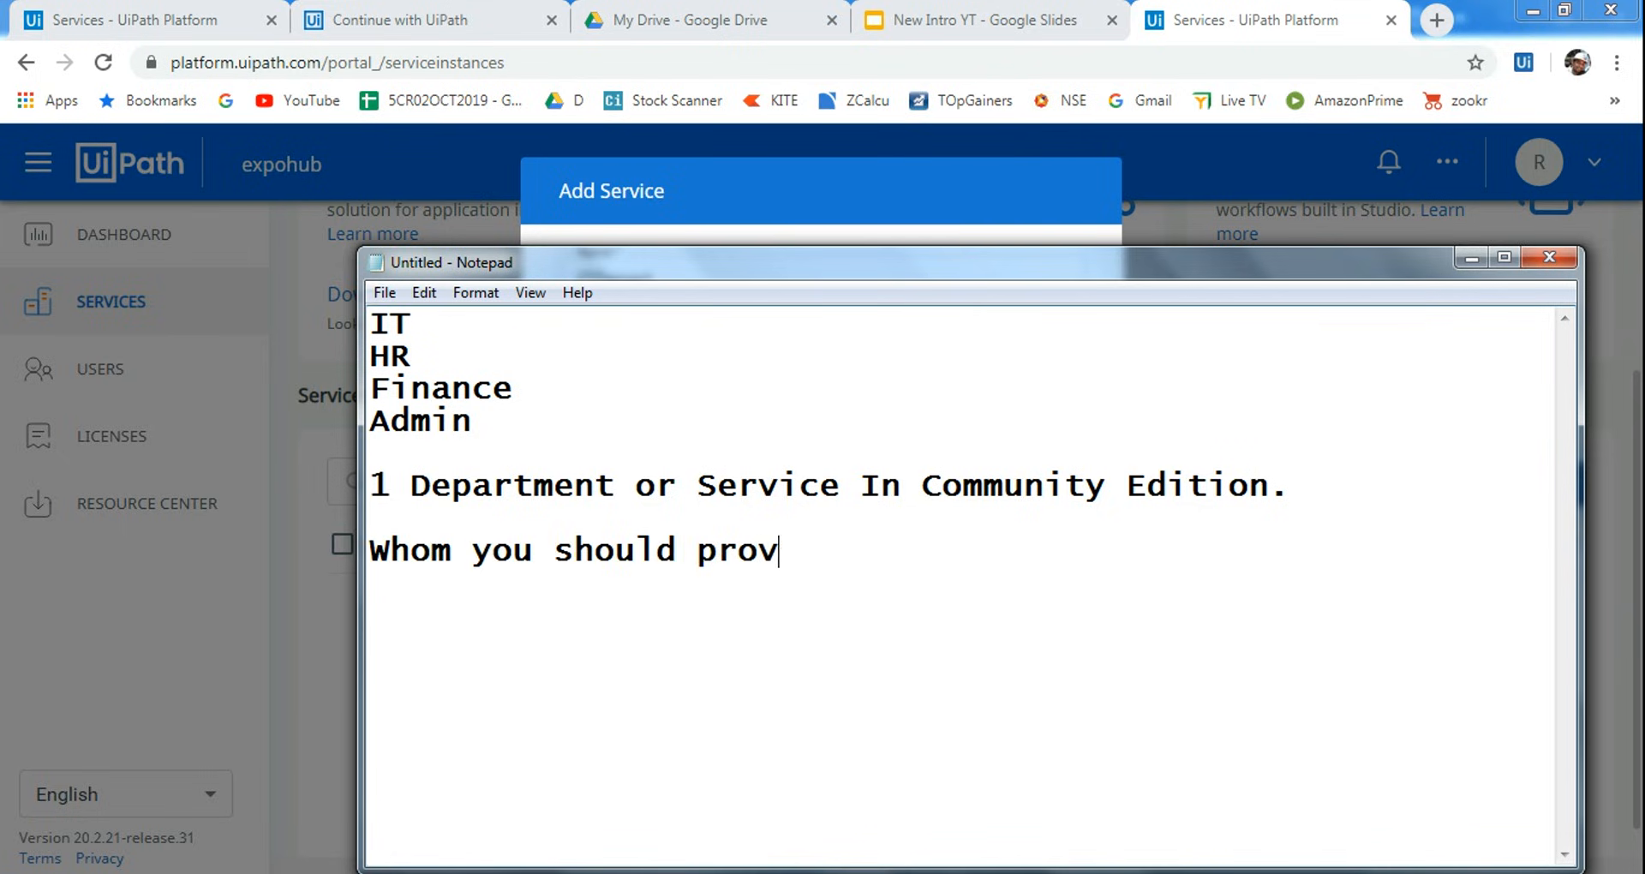
type("ide the Service - IT Depart")
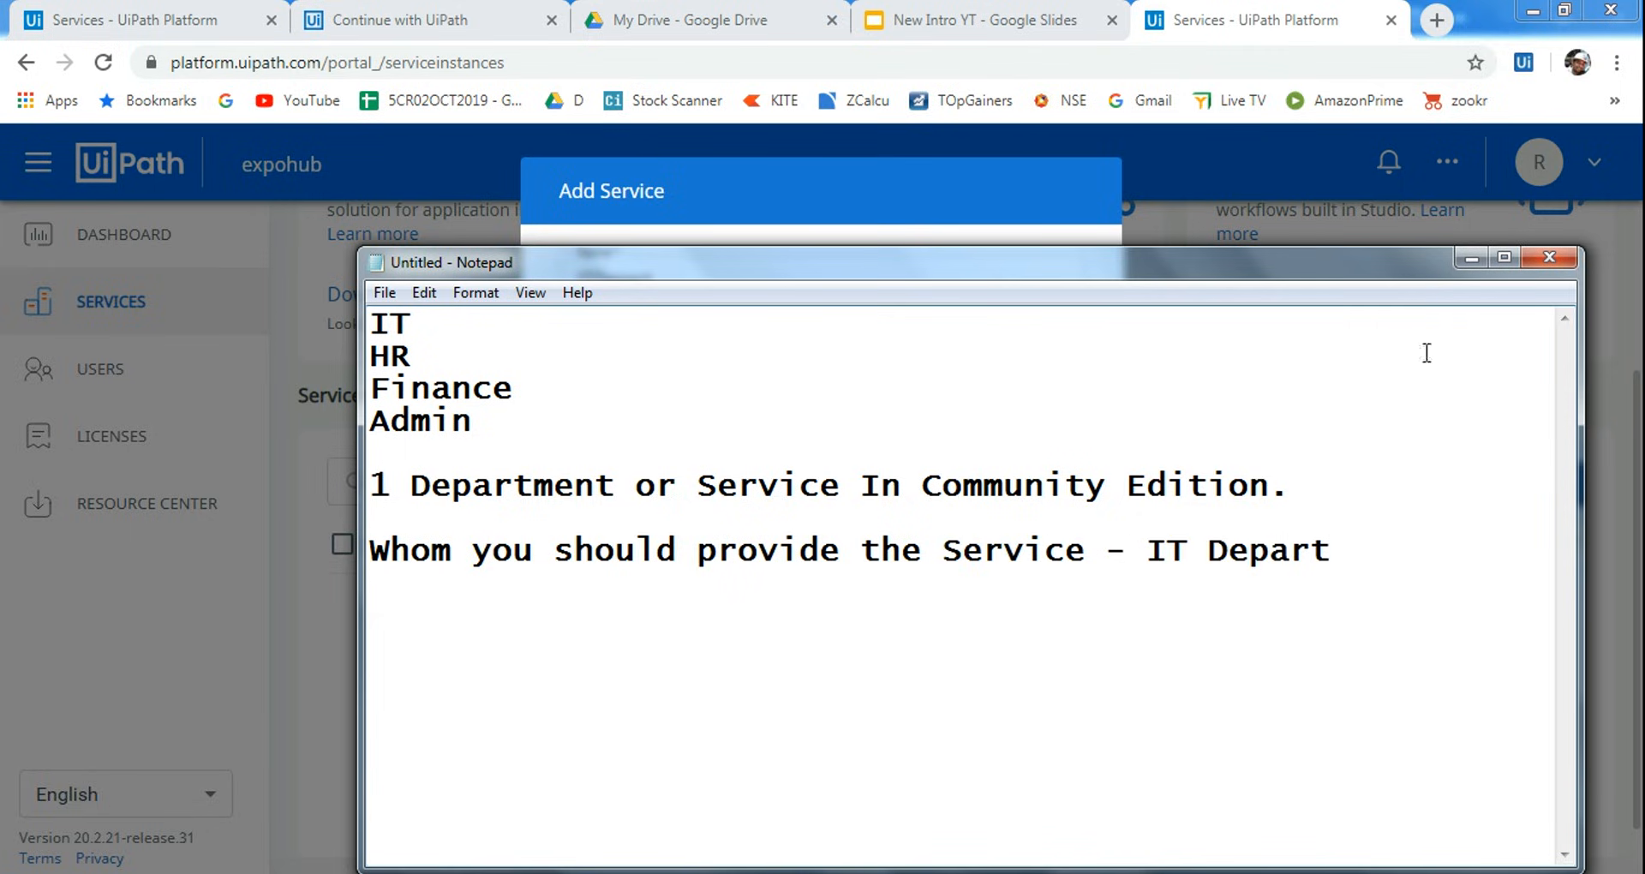
left_click(1466, 260)
Discard the open Add Service form and start a new service named "IT Department".
left_click(909, 749)
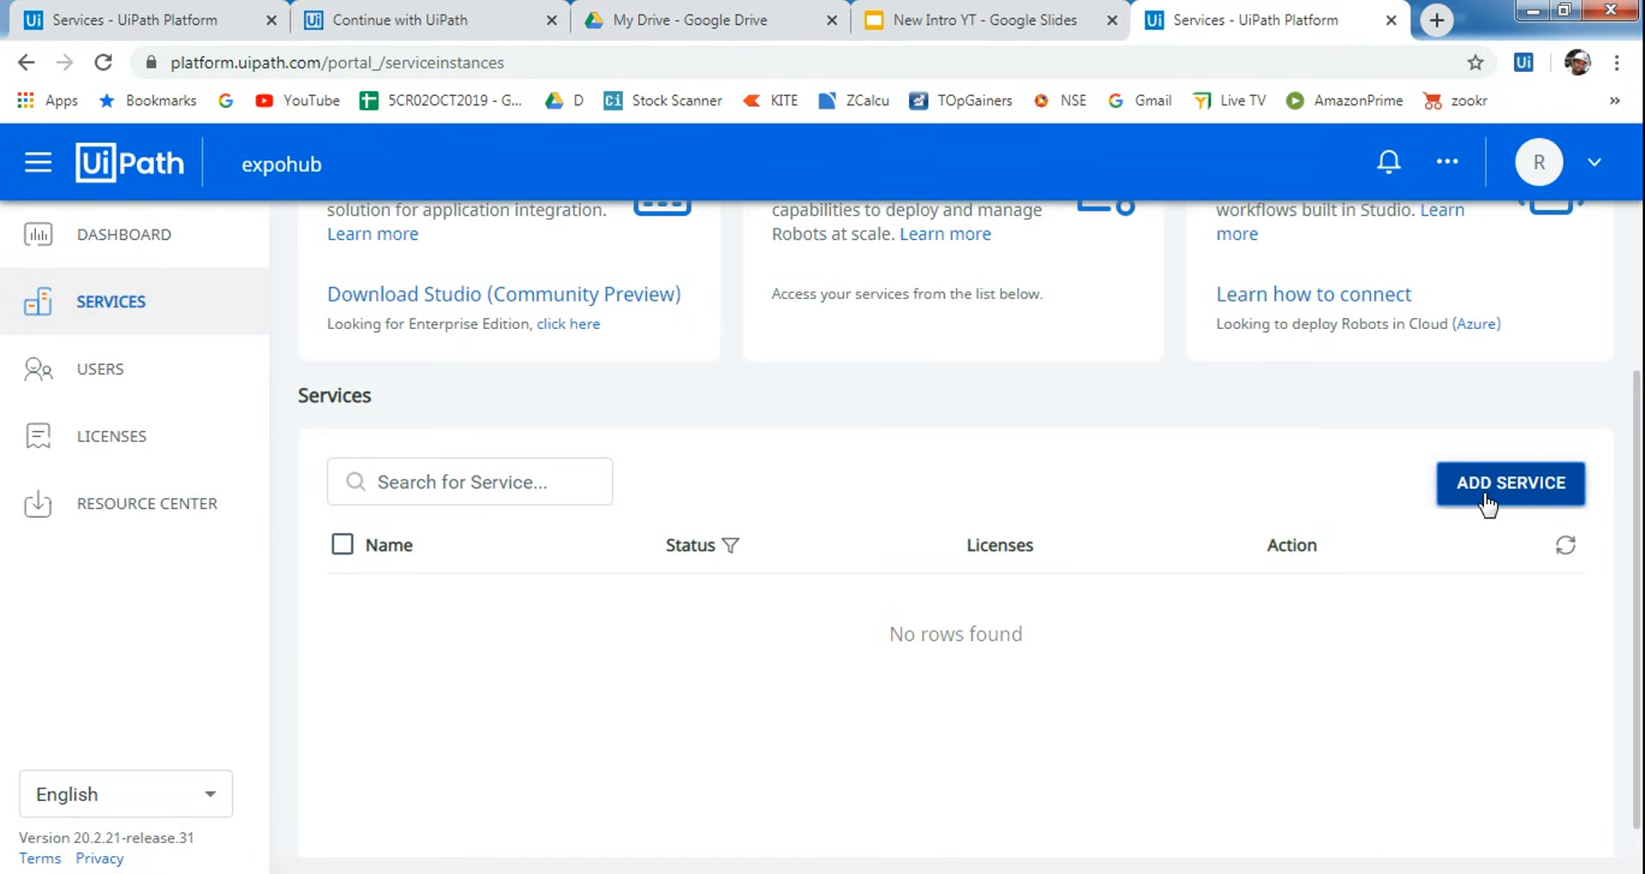
left_click(1483, 492)
left_click(643, 282)
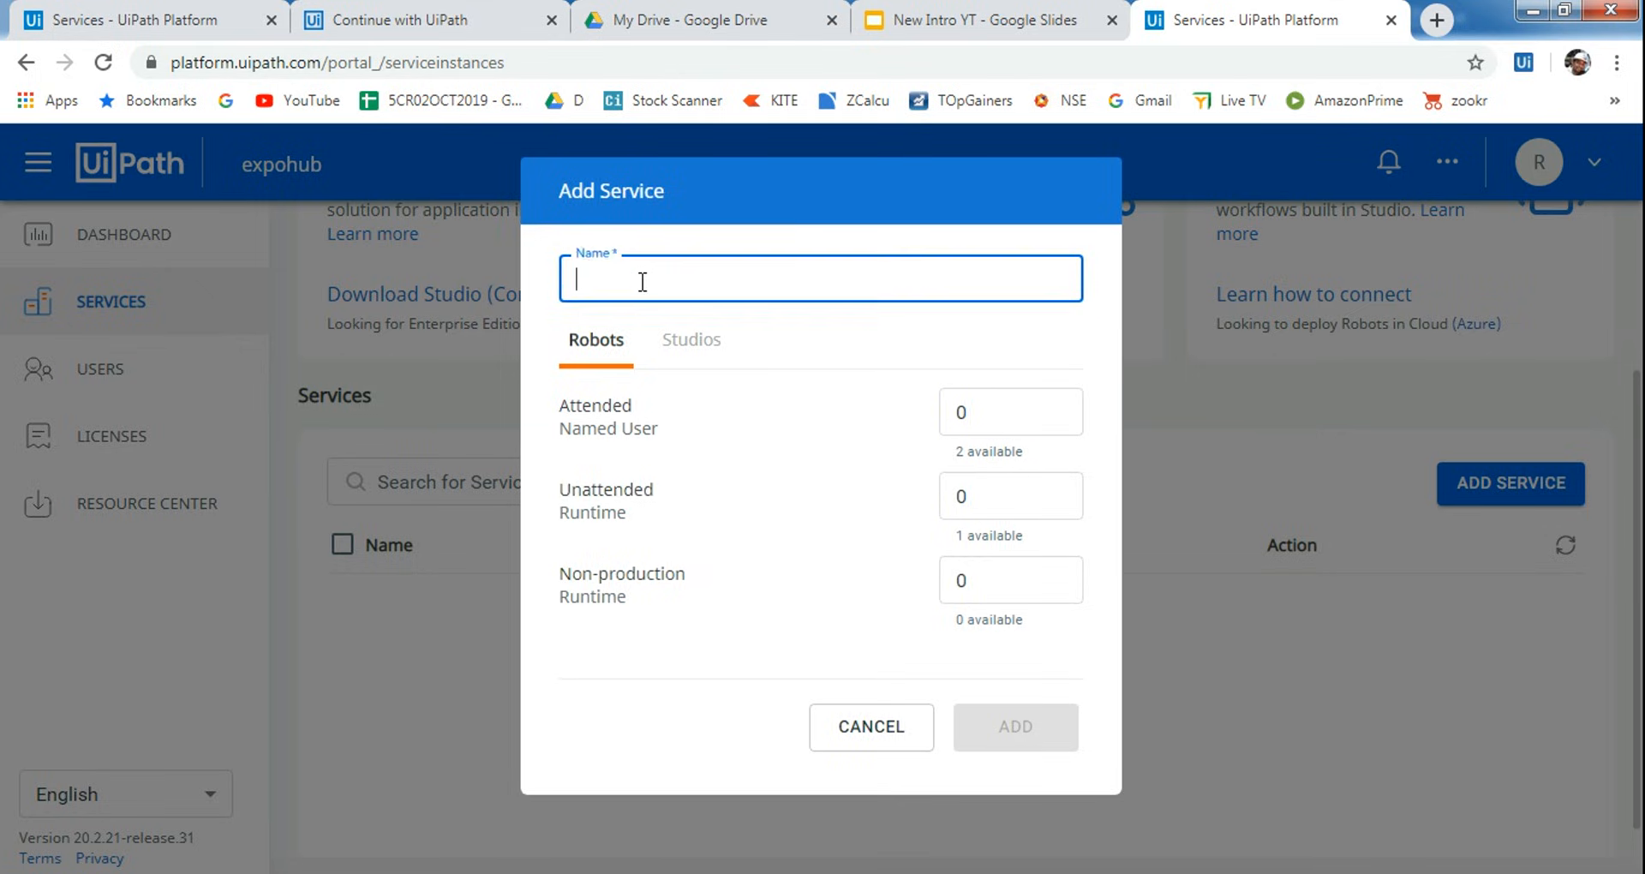
type("IT Department")
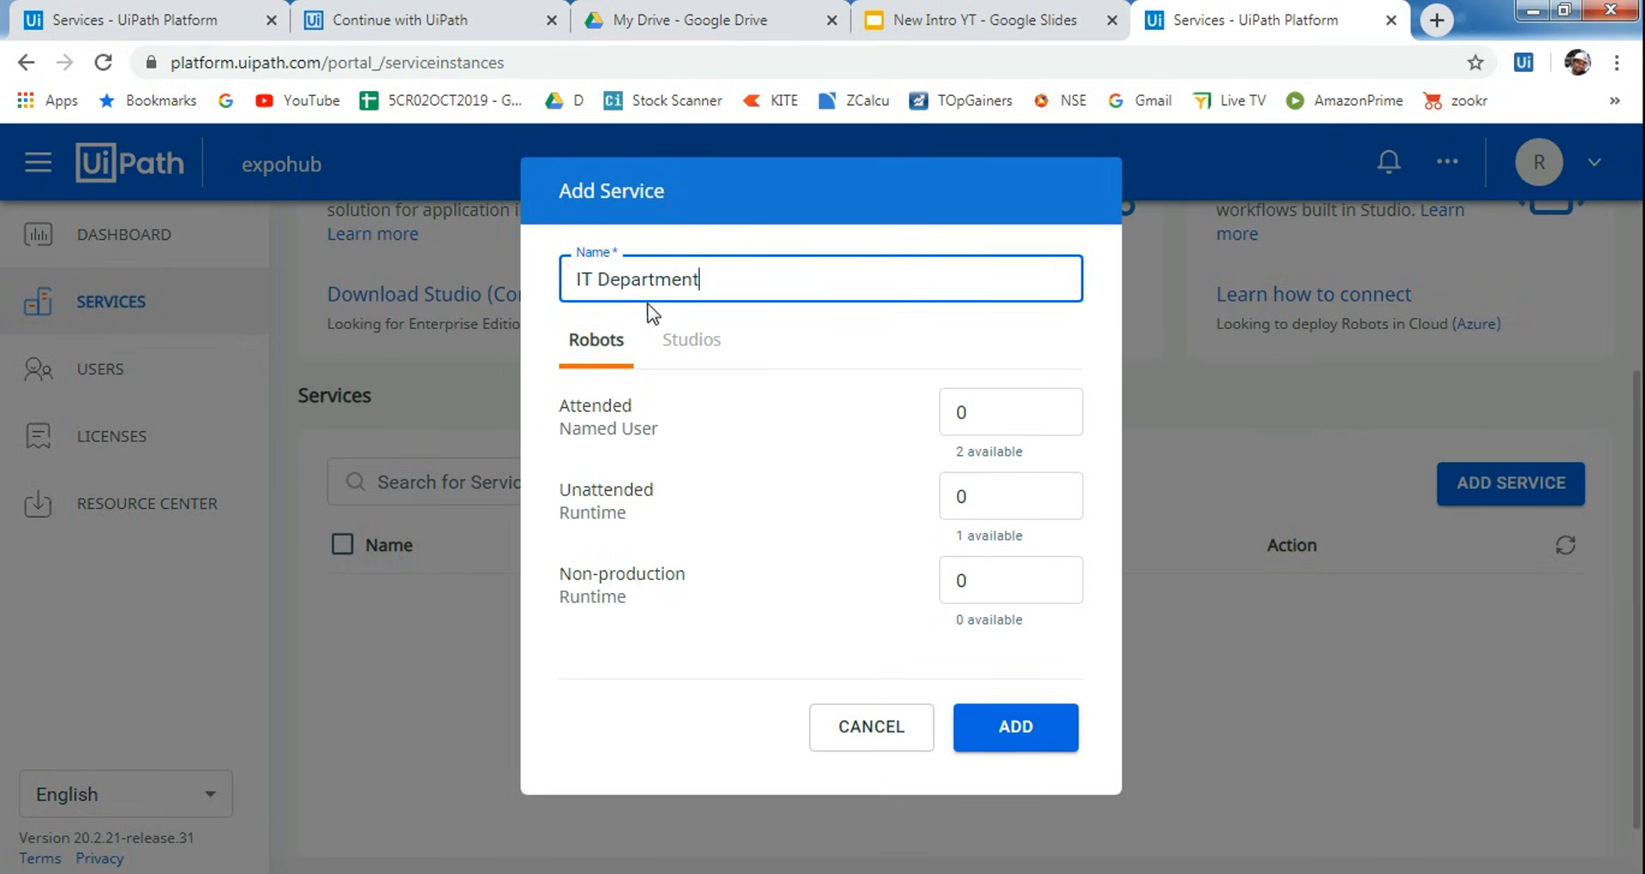
left_click(919, 194)
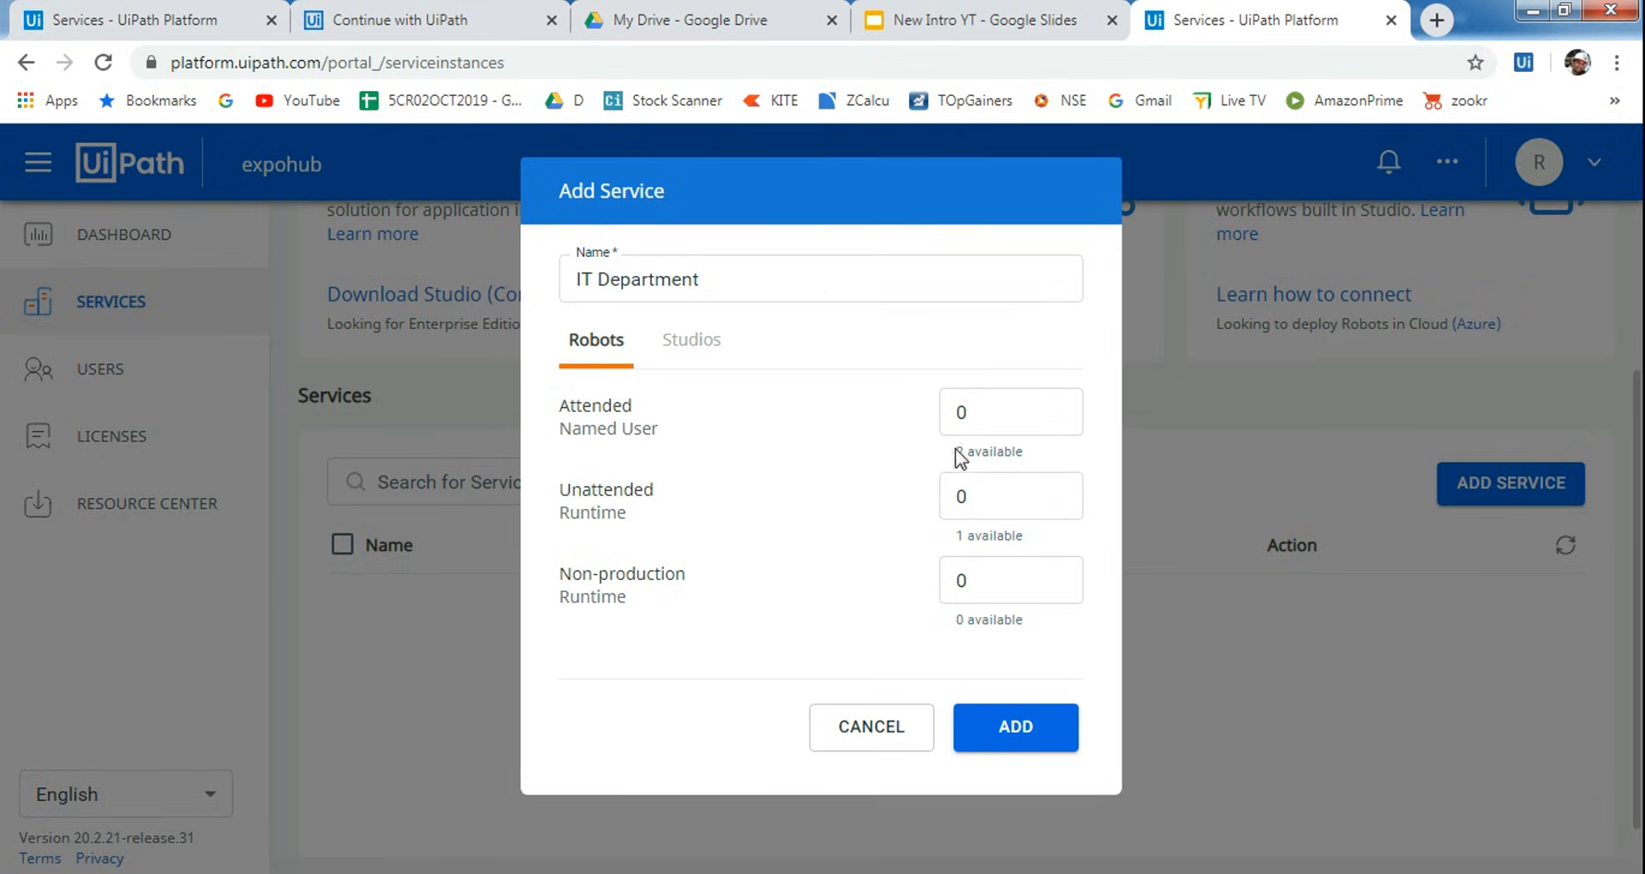
Allocate 2 Attended robots, 1 Unattended robot and 2 Studio named users to the new service.
left_click(967, 414)
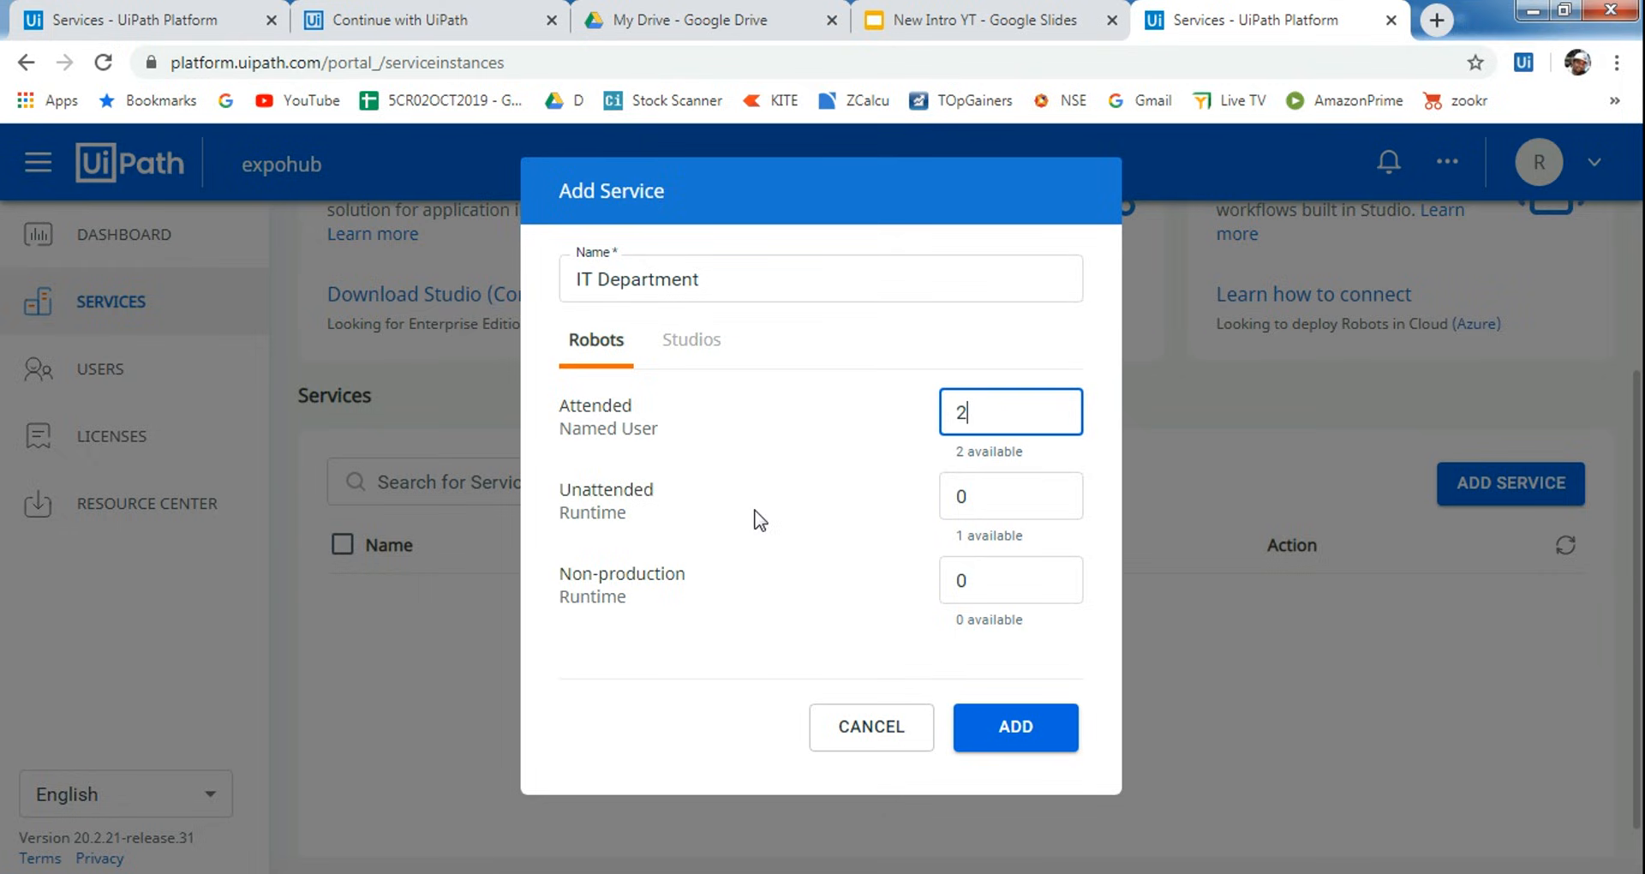
left_click(983, 493)
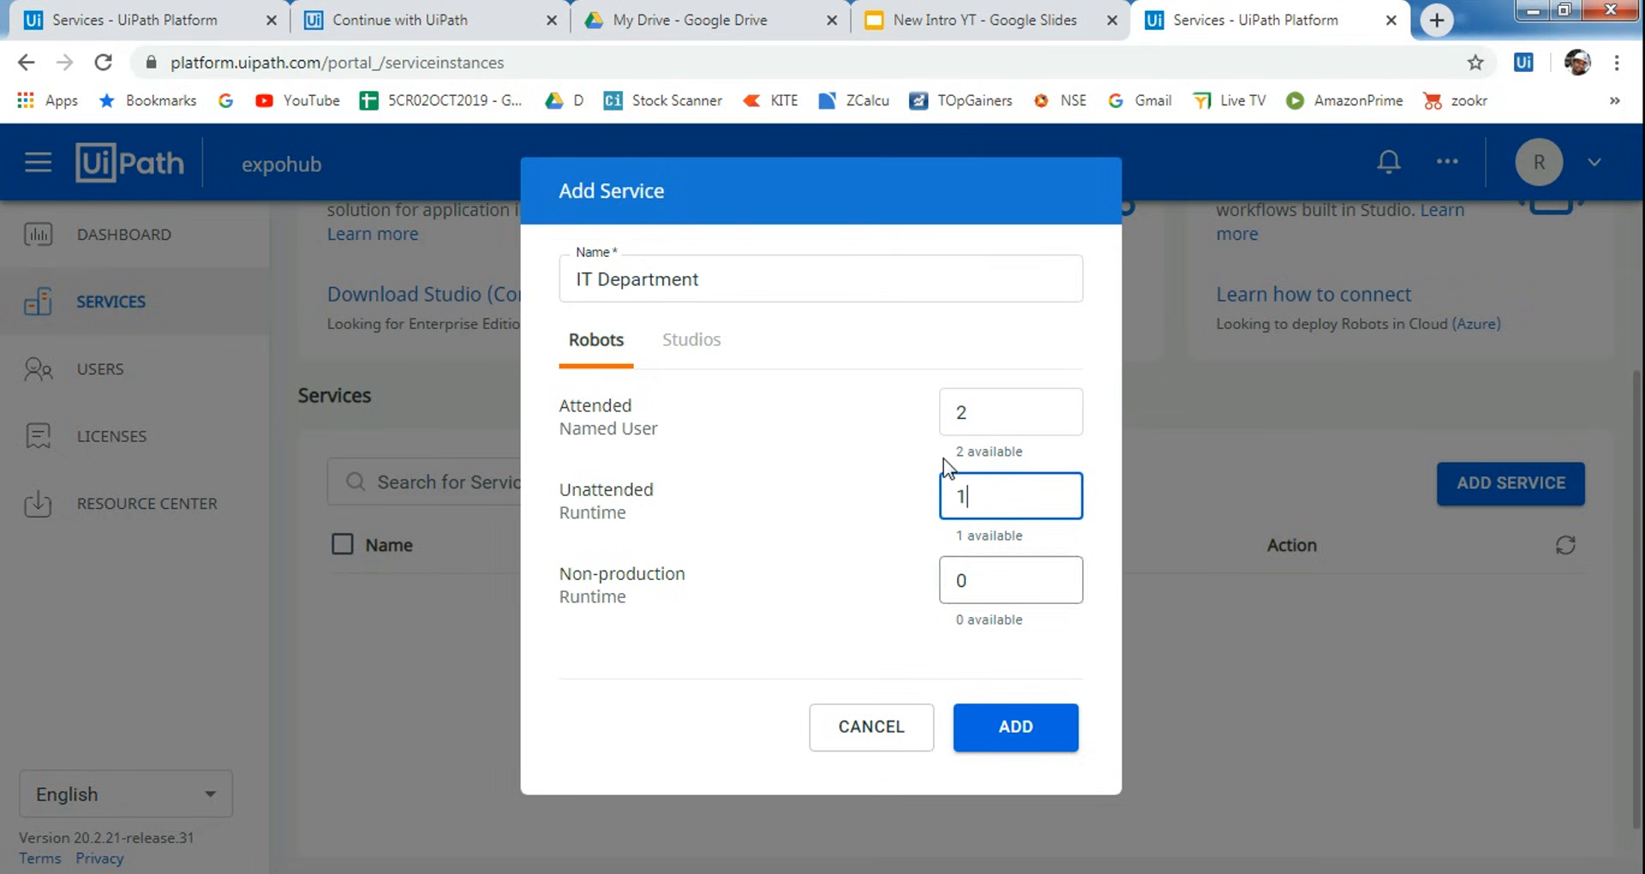
left_click(708, 354)
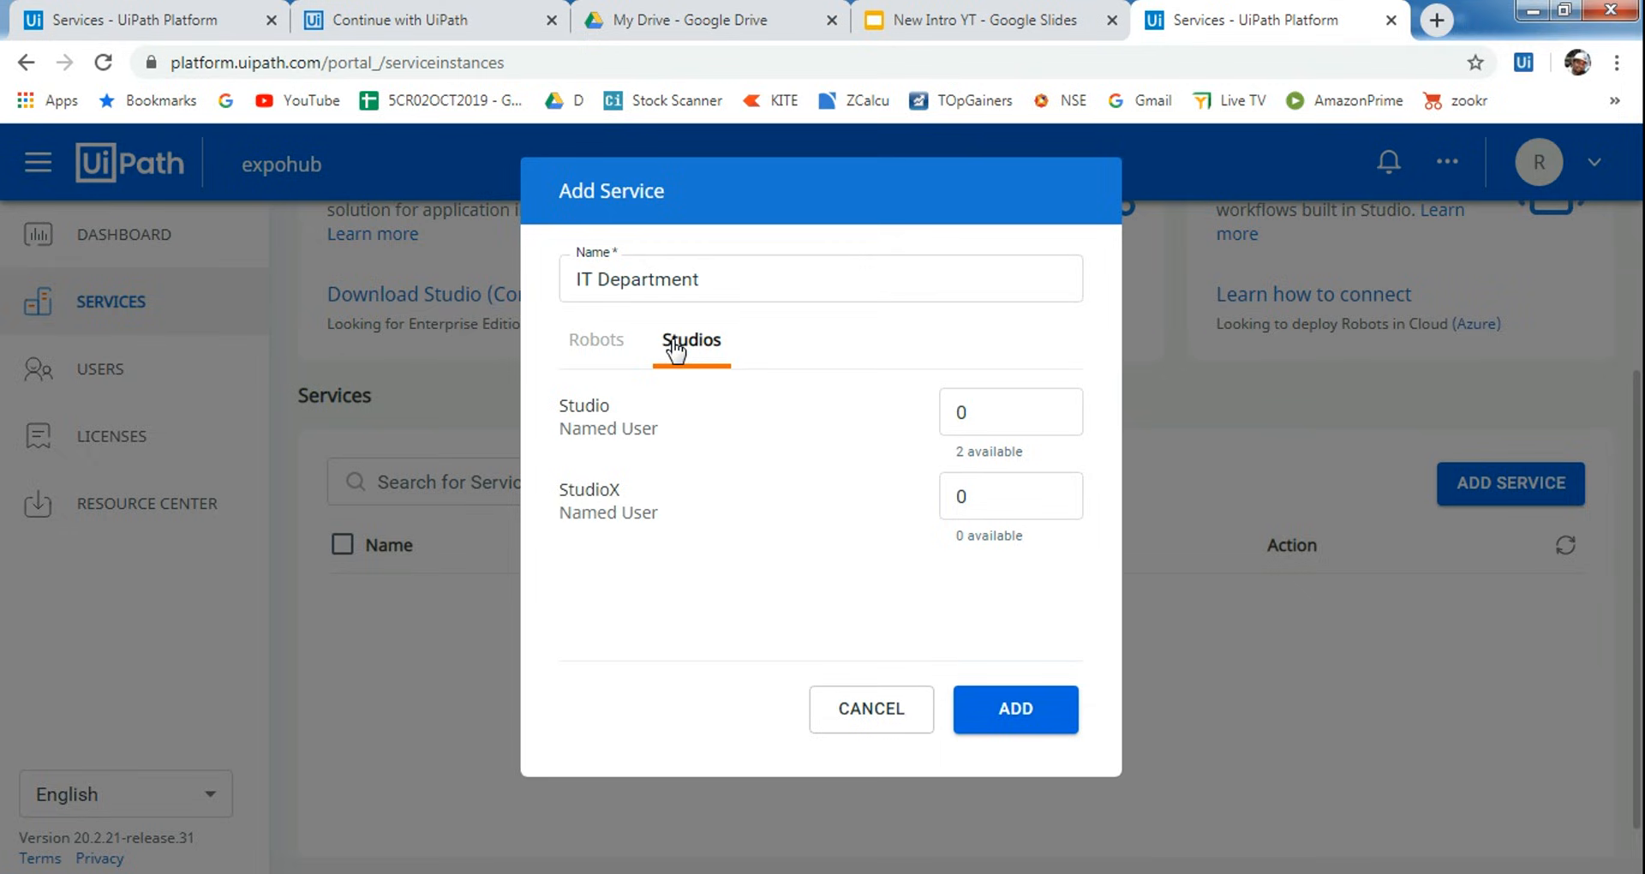
left_click(974, 413)
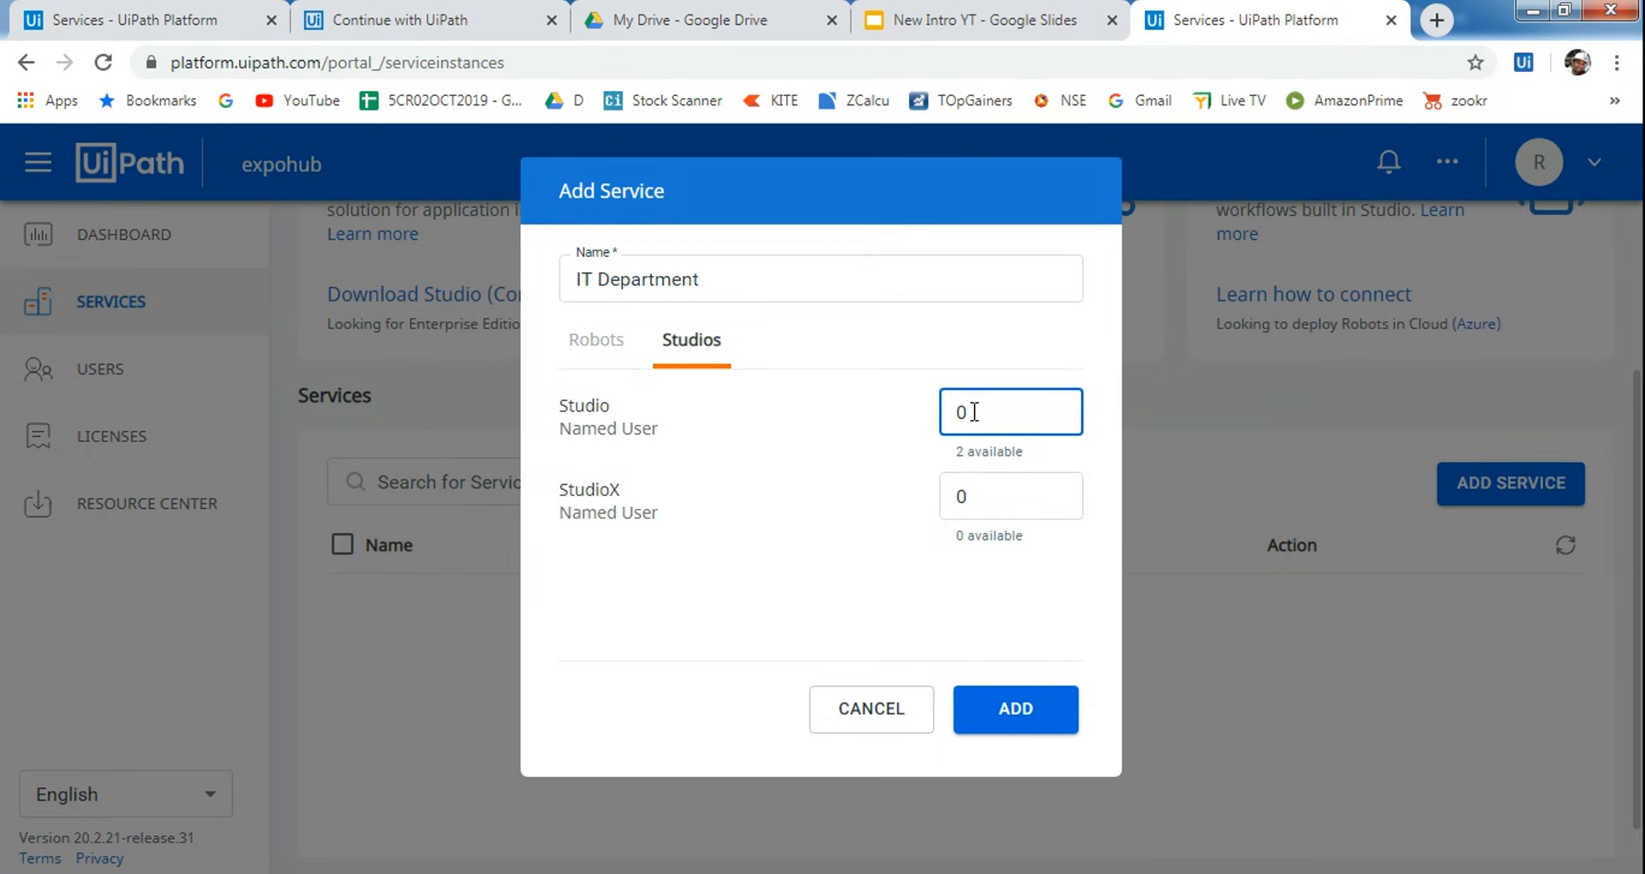
type("2")
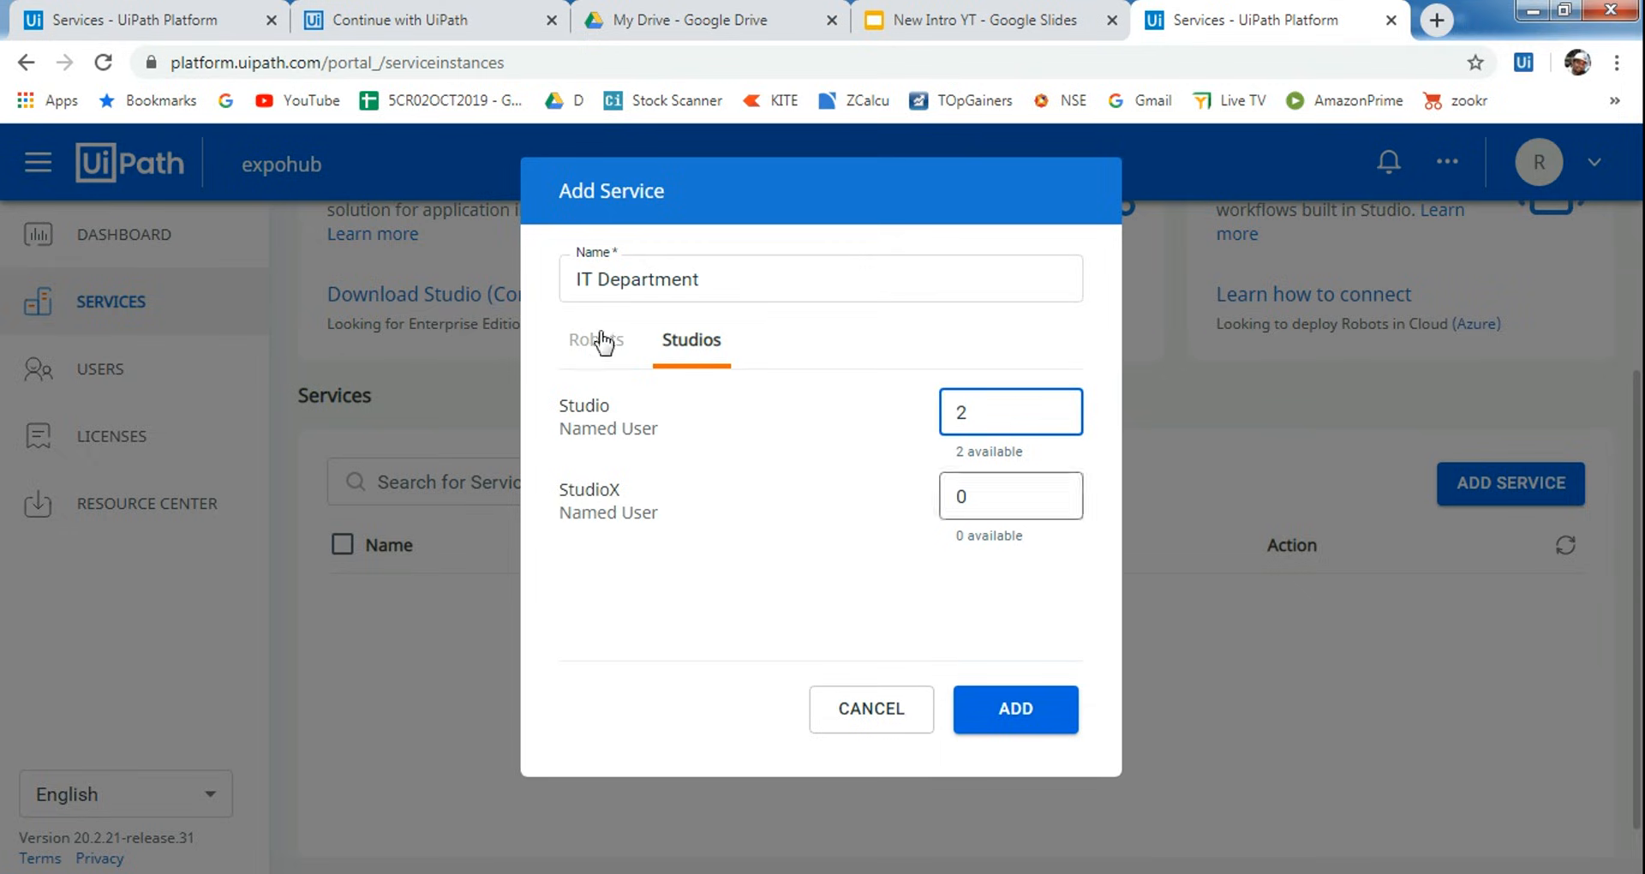
left_click(591, 341)
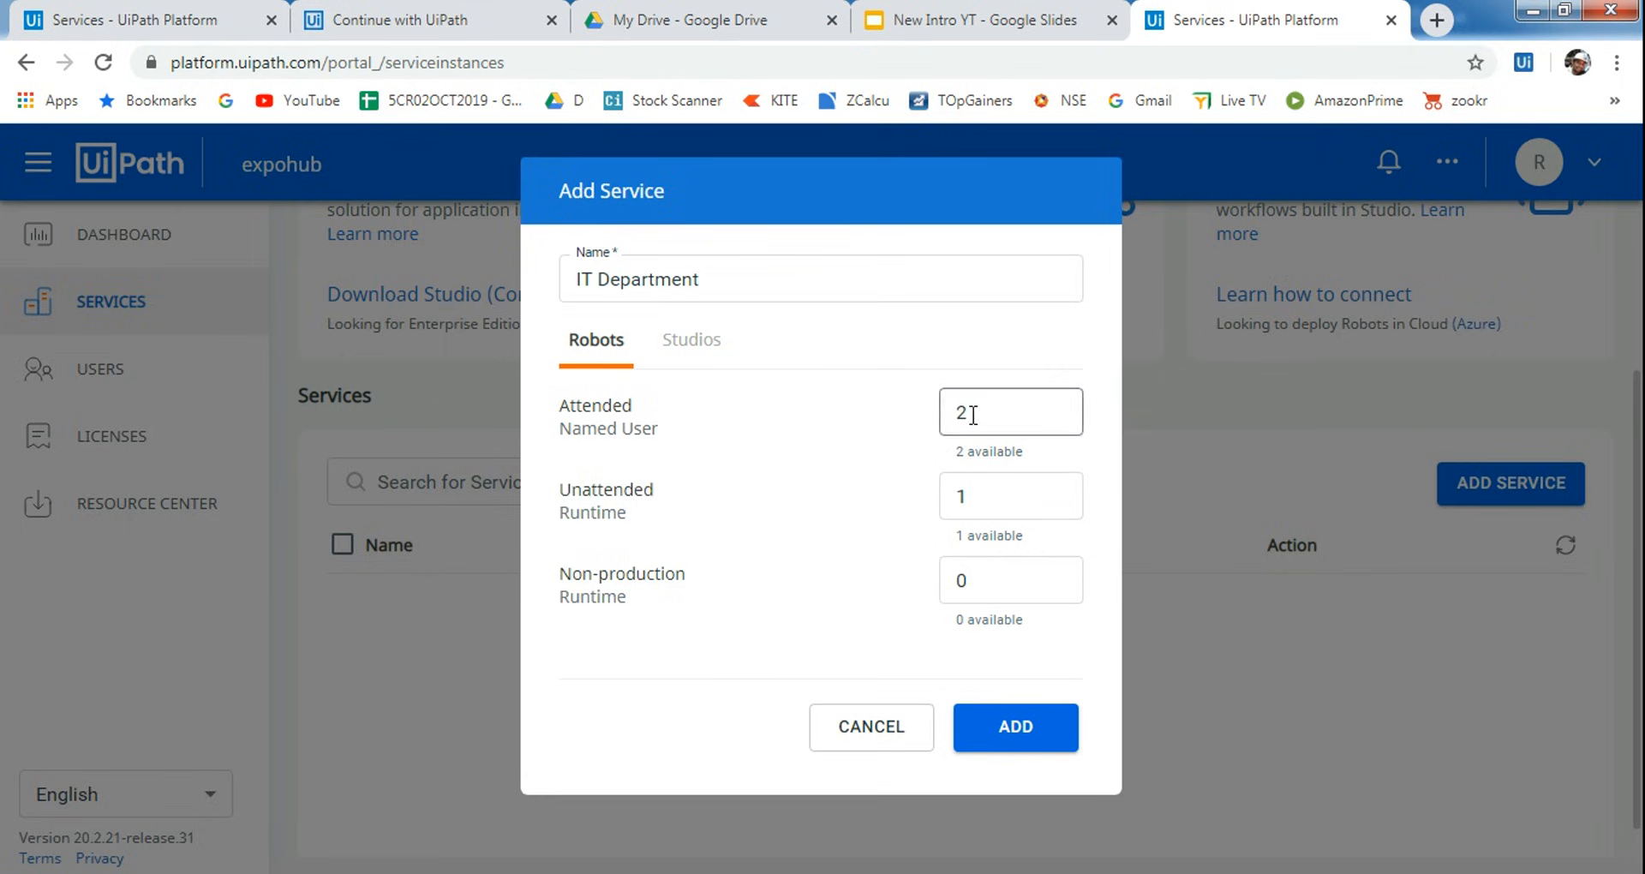
Remove the space from the service name so it reads ITDepartment, and add the service.
left_click(1029, 728)
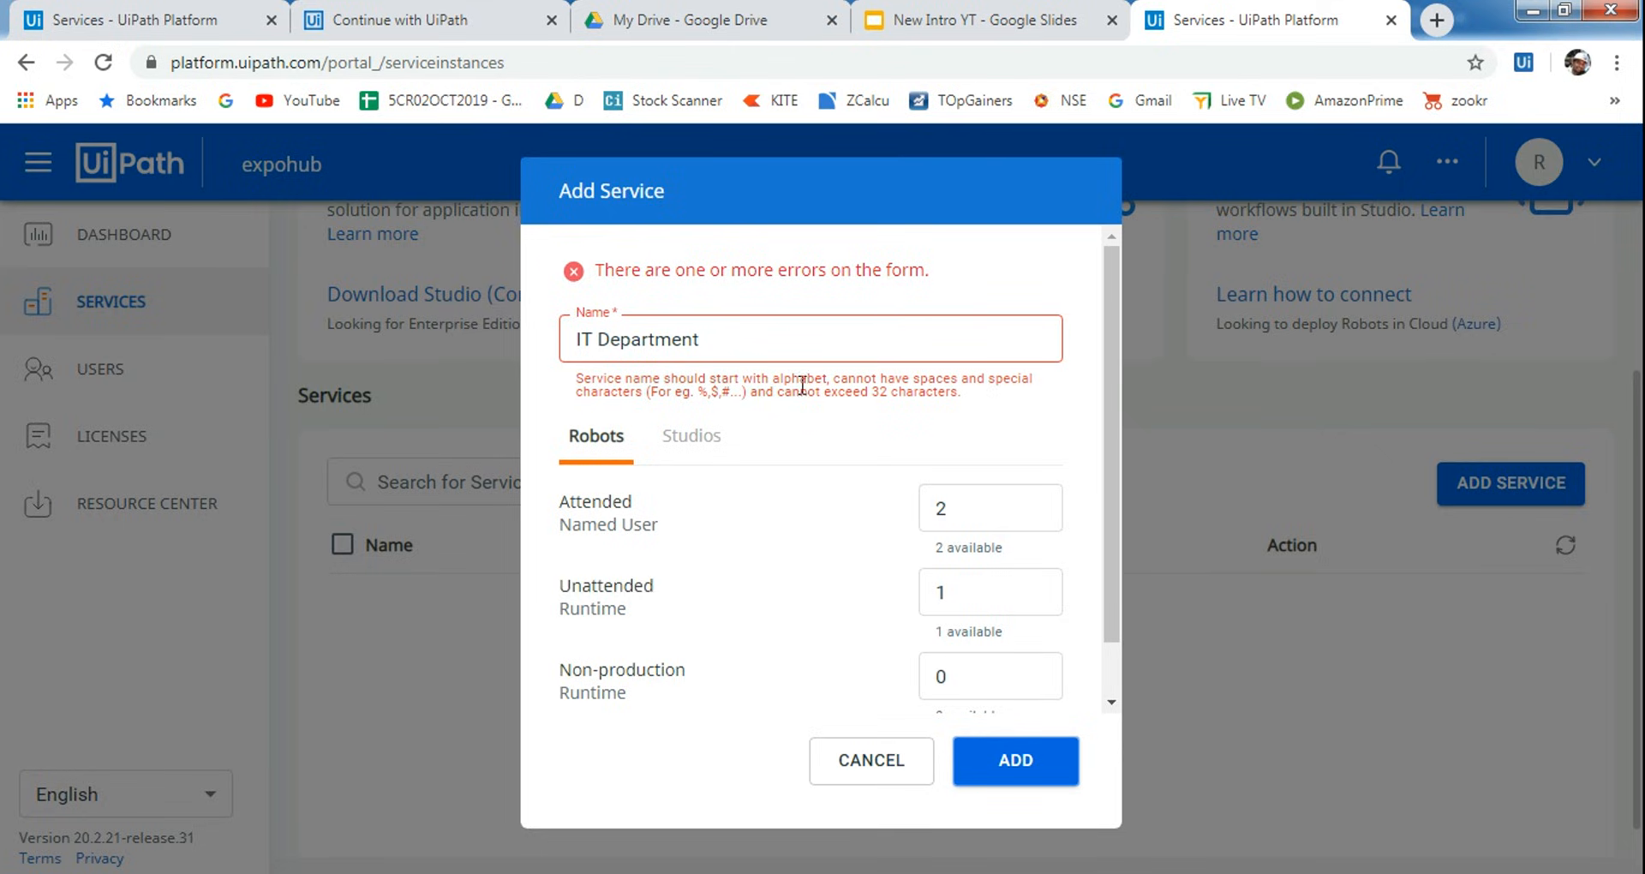
left_click(600, 342)
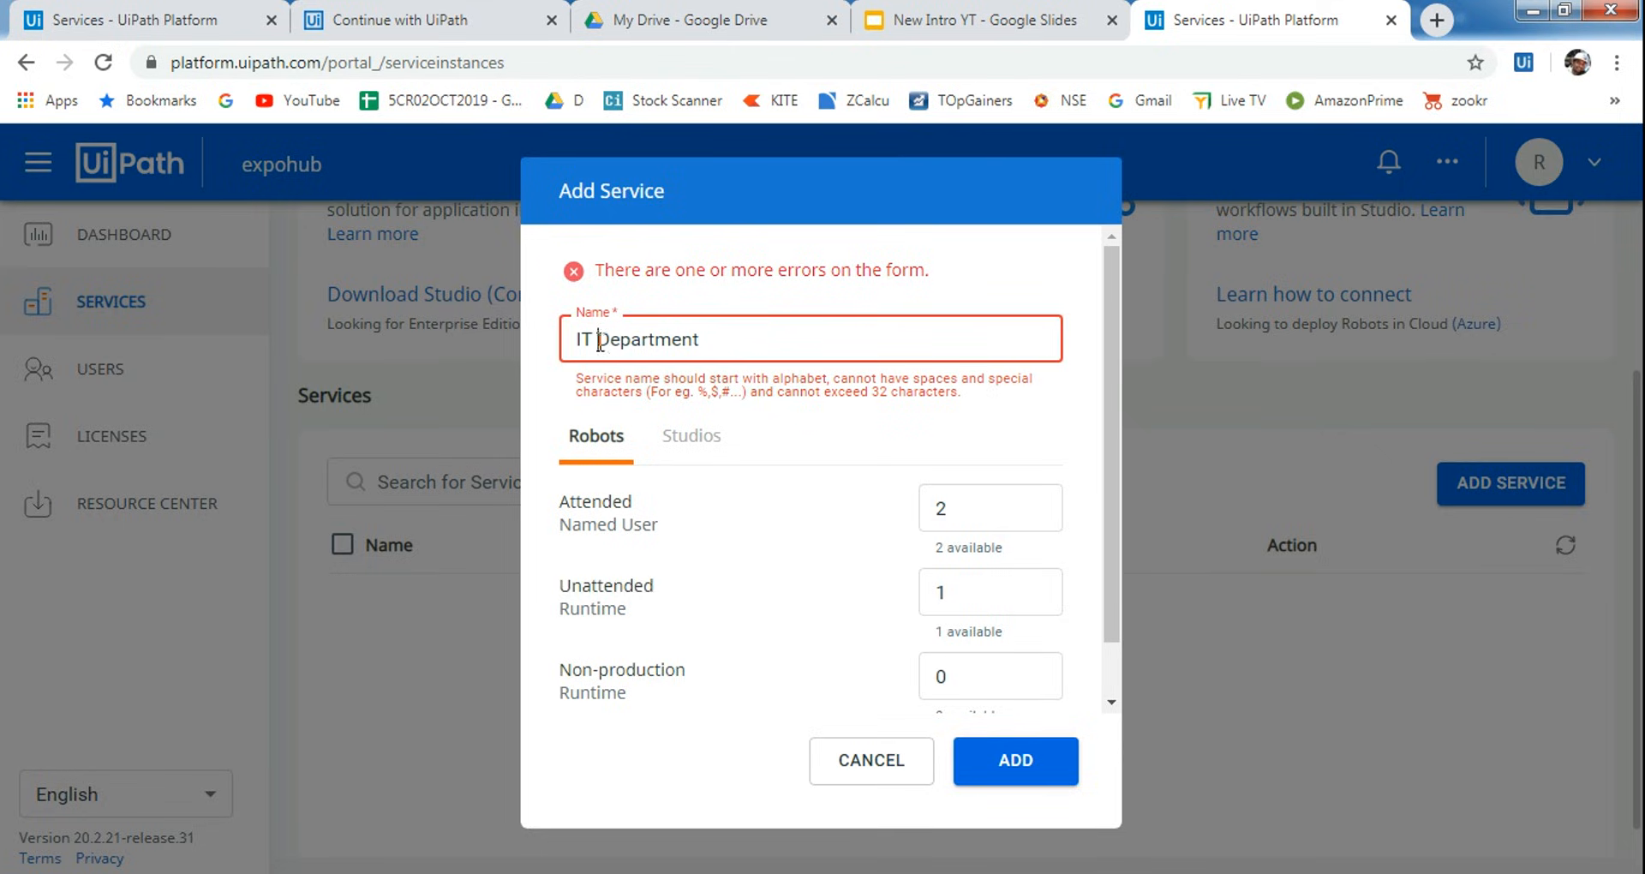
key("BackSpace")
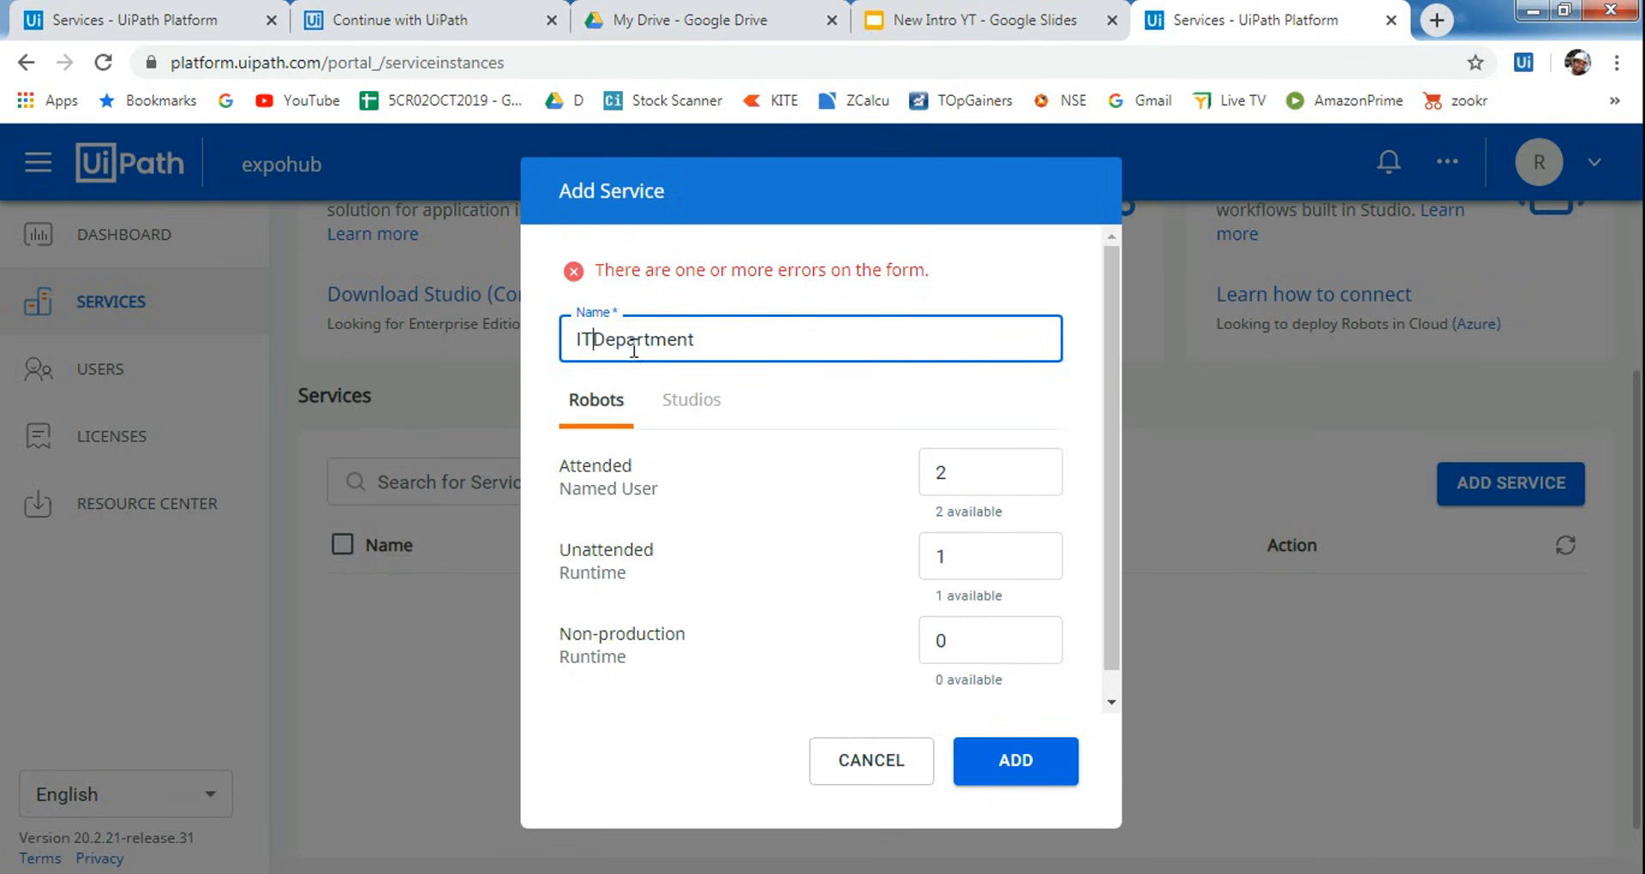
left_click(1018, 768)
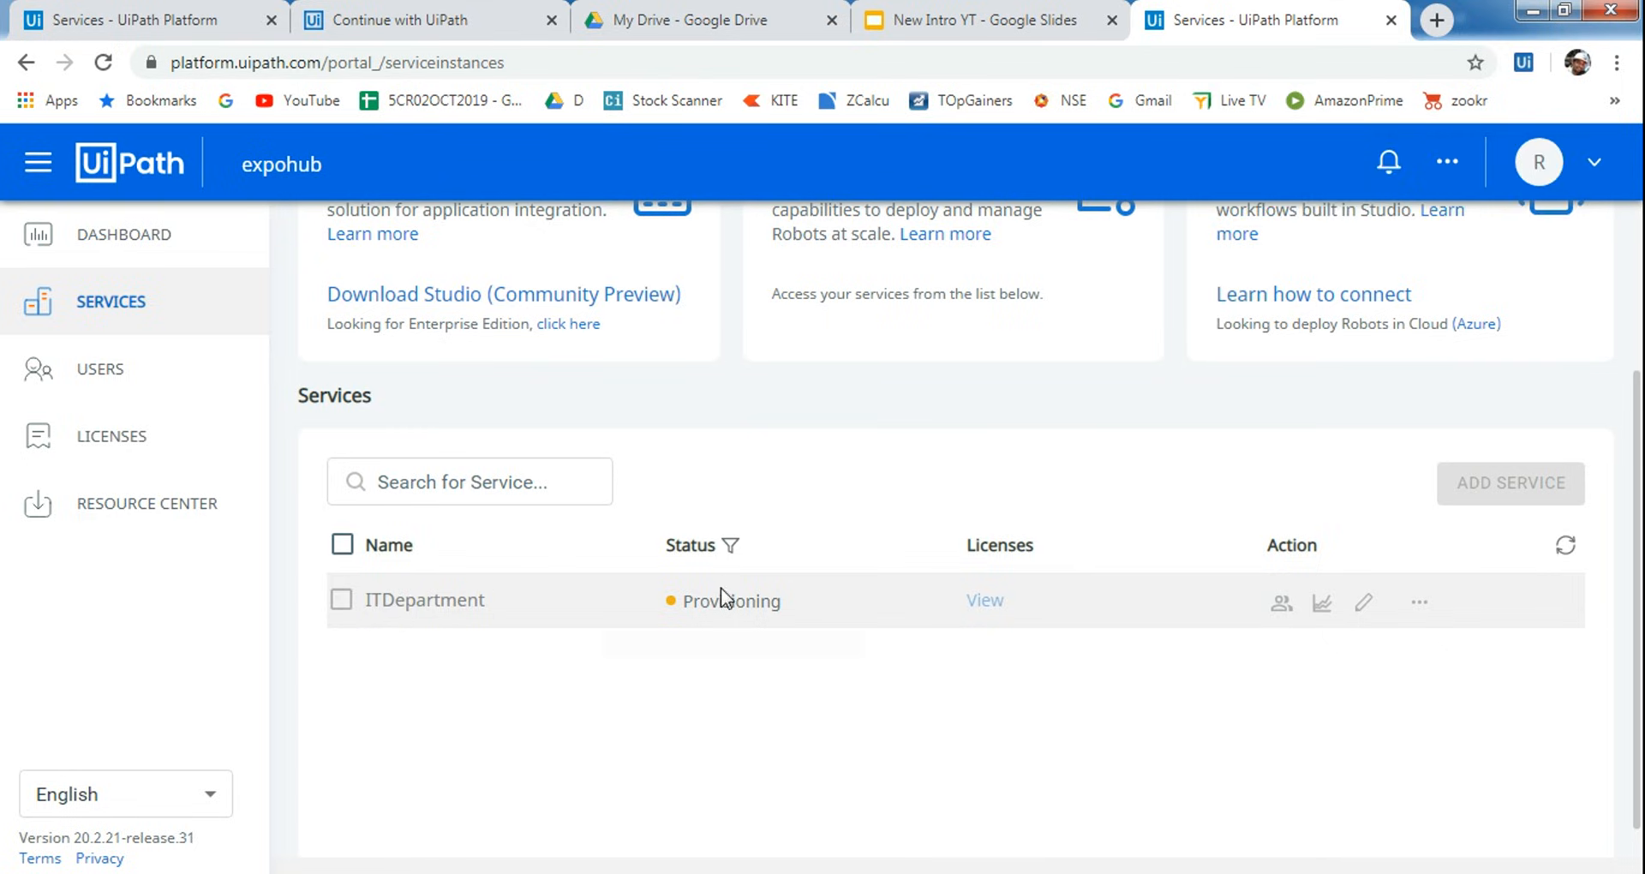
Refresh the services list to update the provisioning status, and open the ITDepartment service.
mouse_move(733, 595)
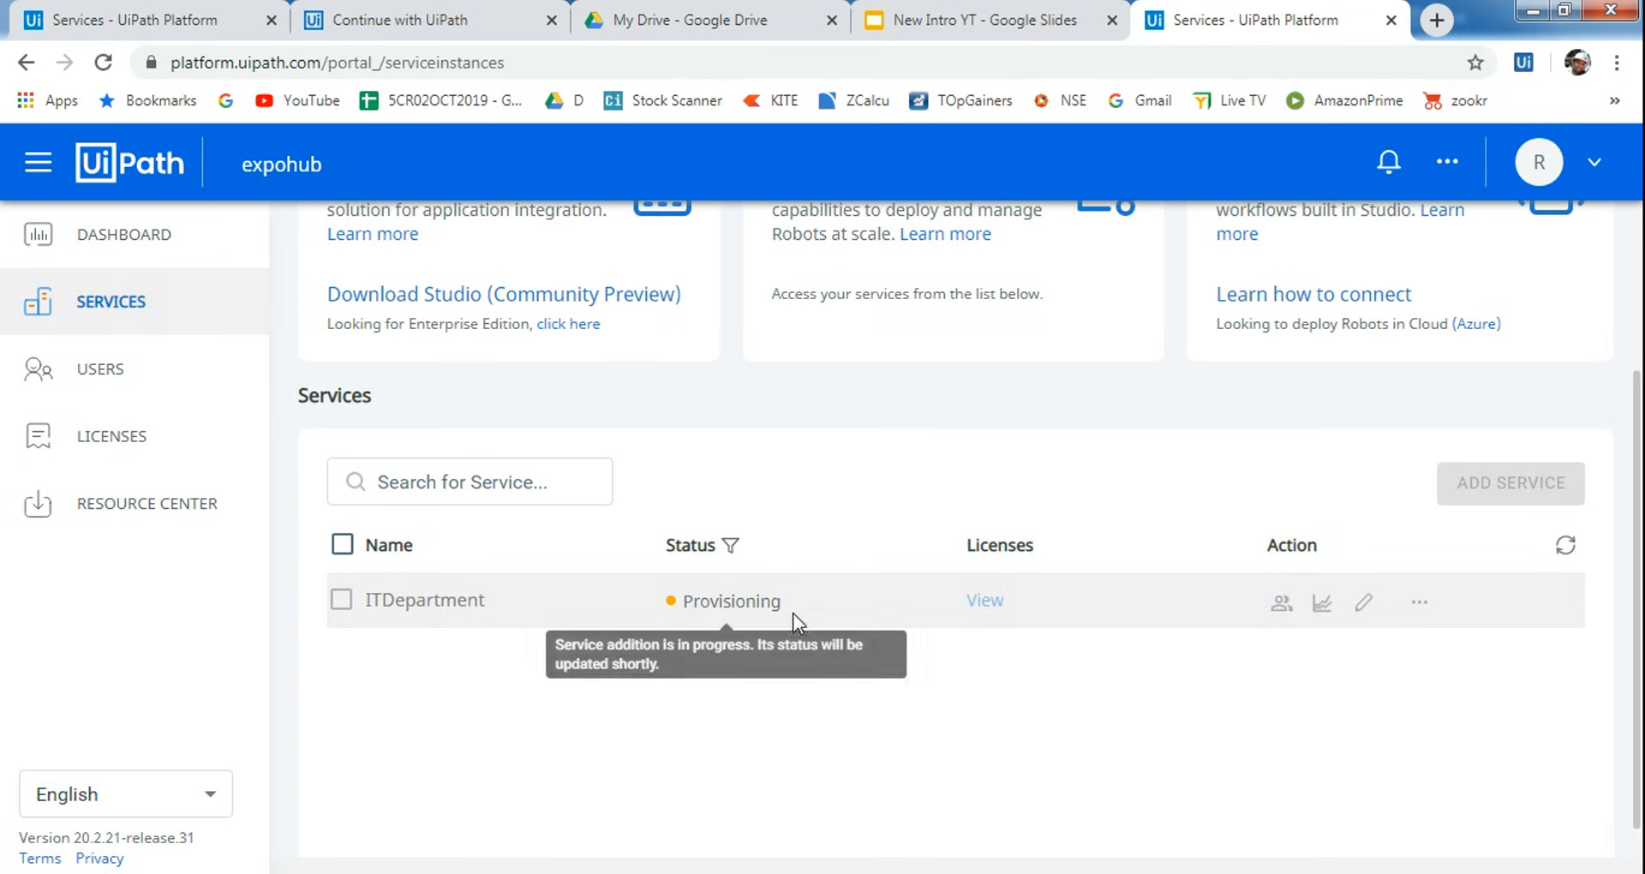
left_click(1564, 550)
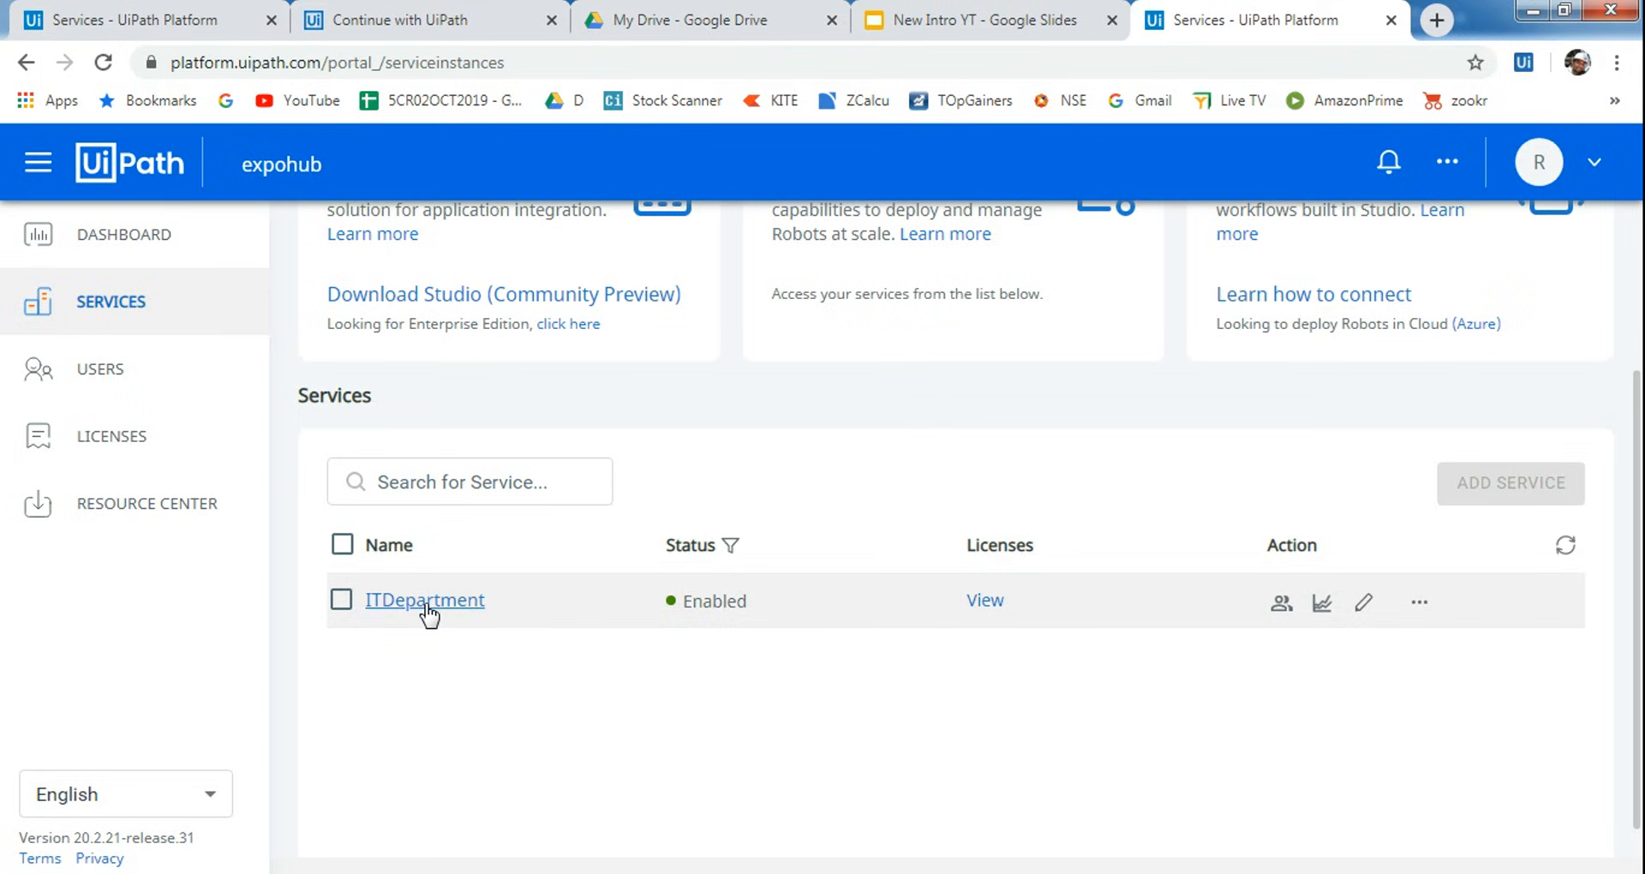
left_click(425, 604)
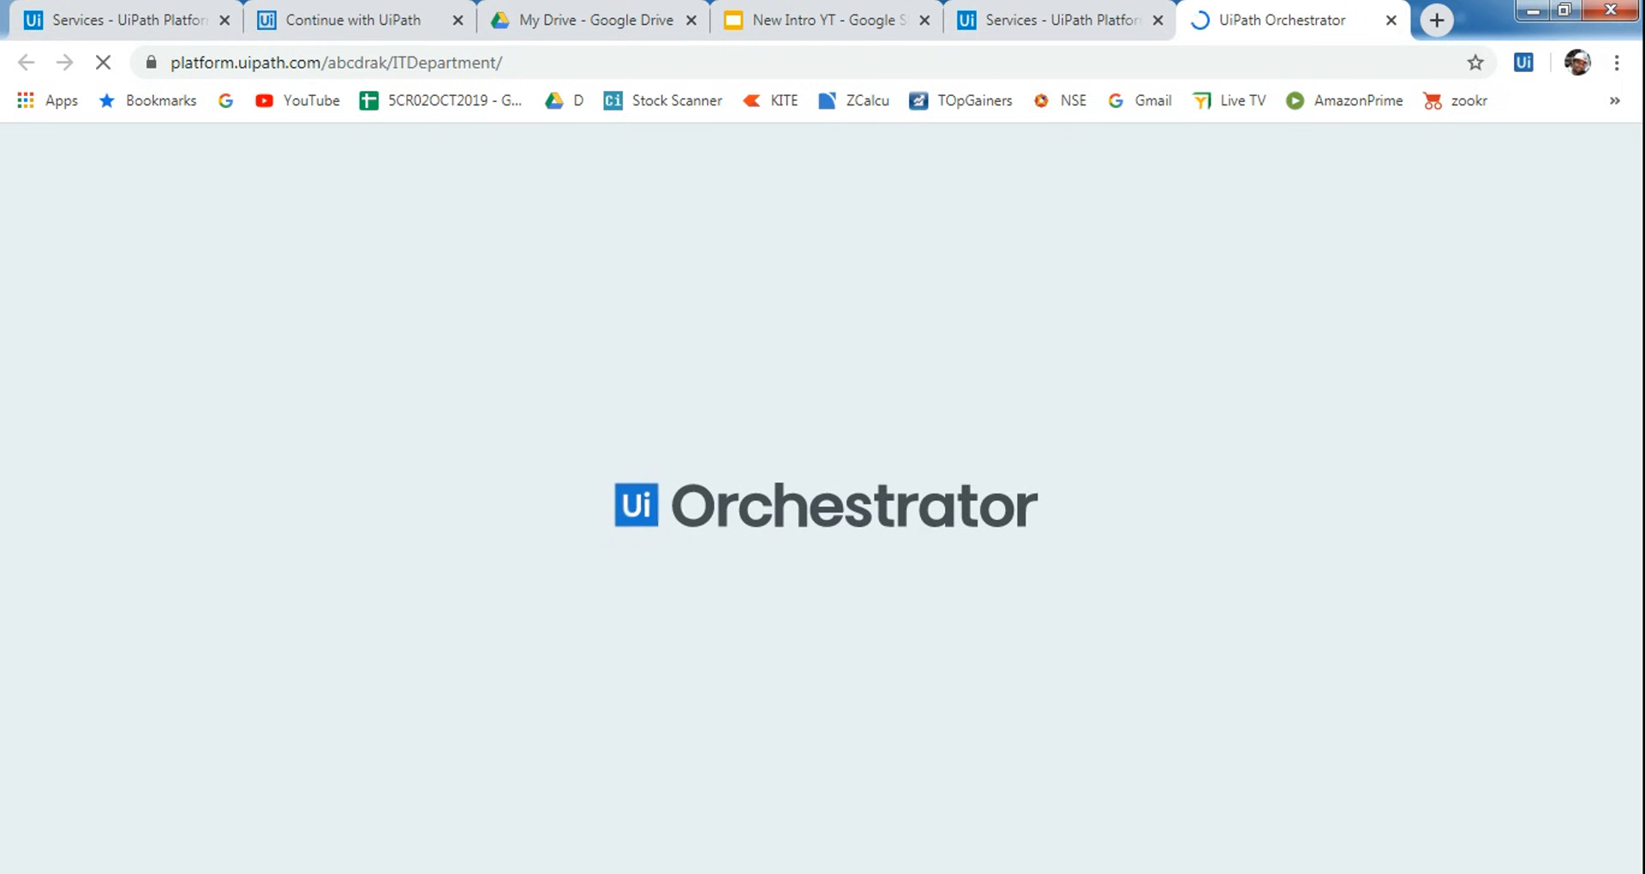
Switch to Notepad and replace all existing notes with the heading "IT Department".
left_click(925, 872)
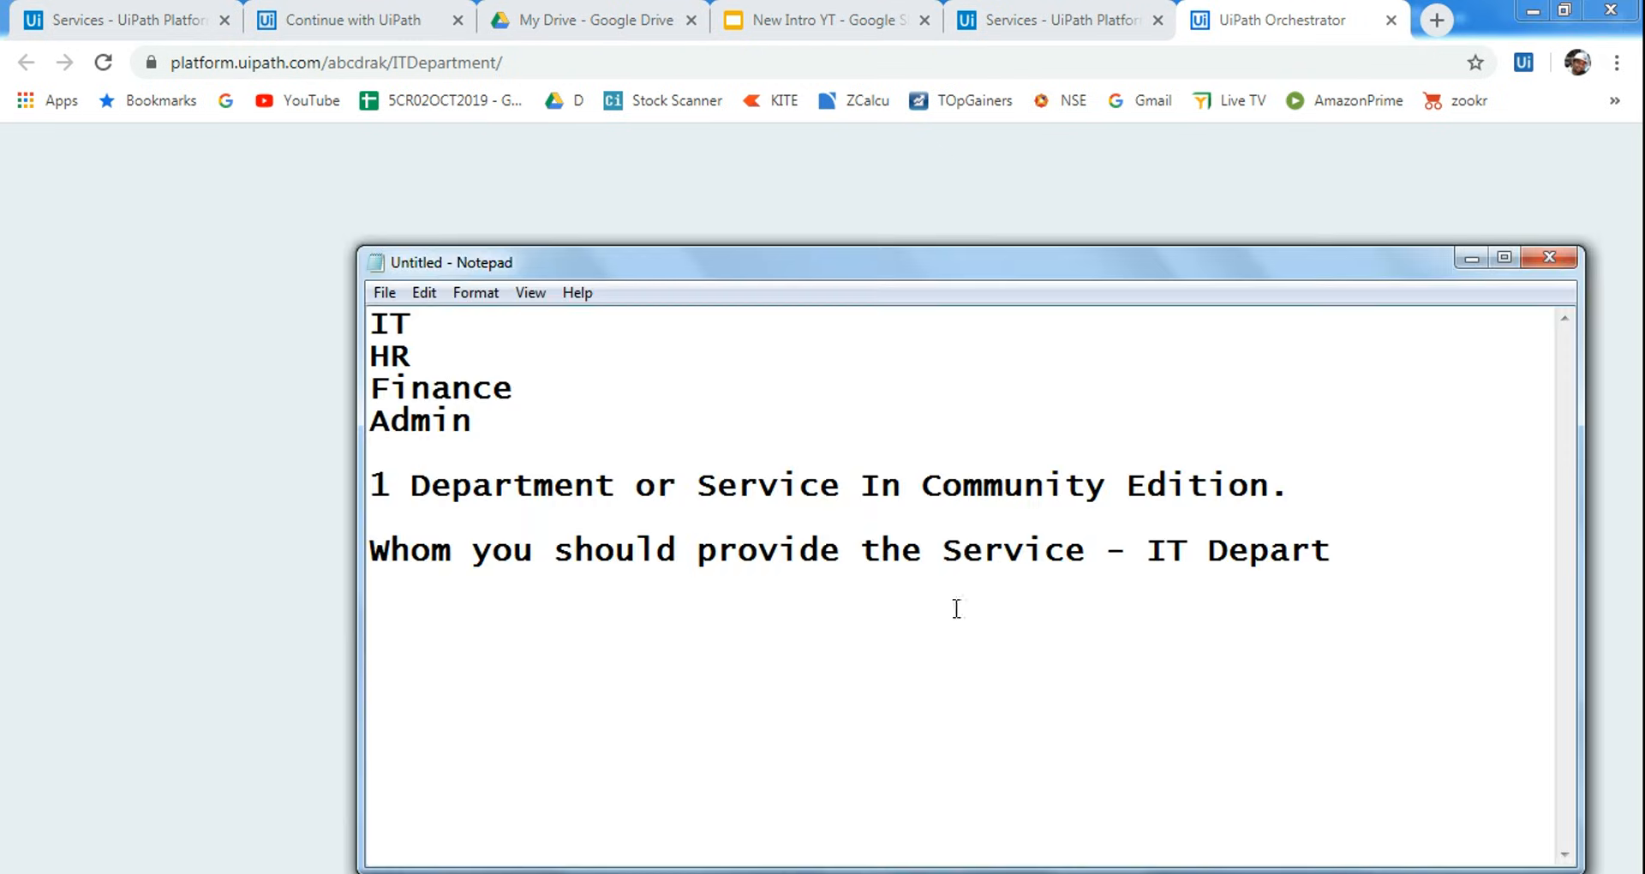
left_click_drag(1375, 569, 282, 320)
key("BackSpace")
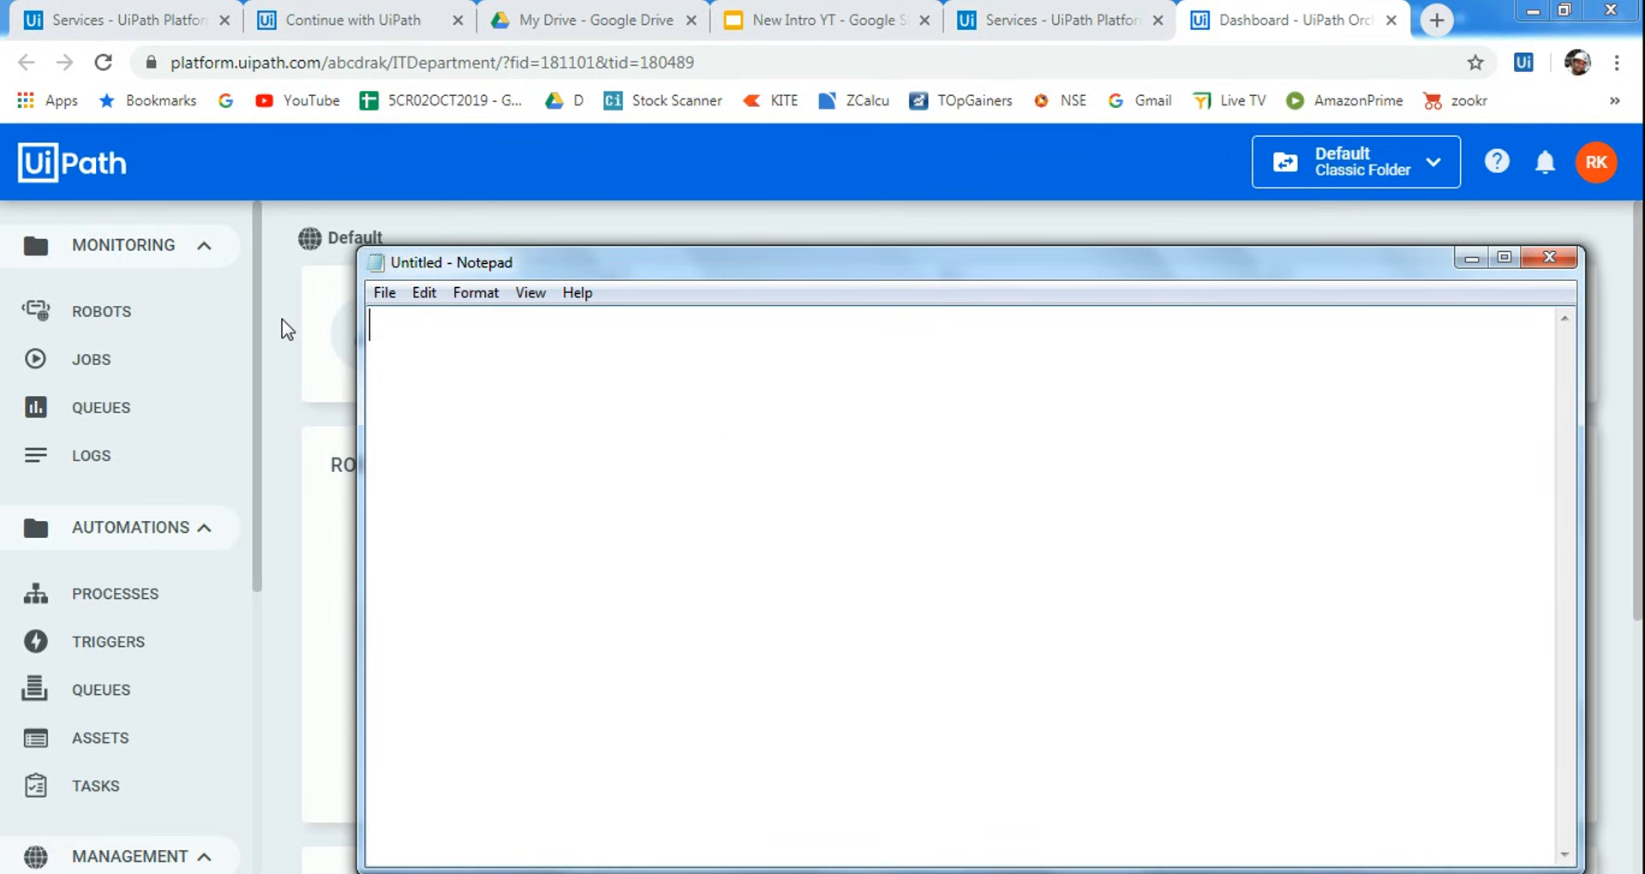
type("IT Department")
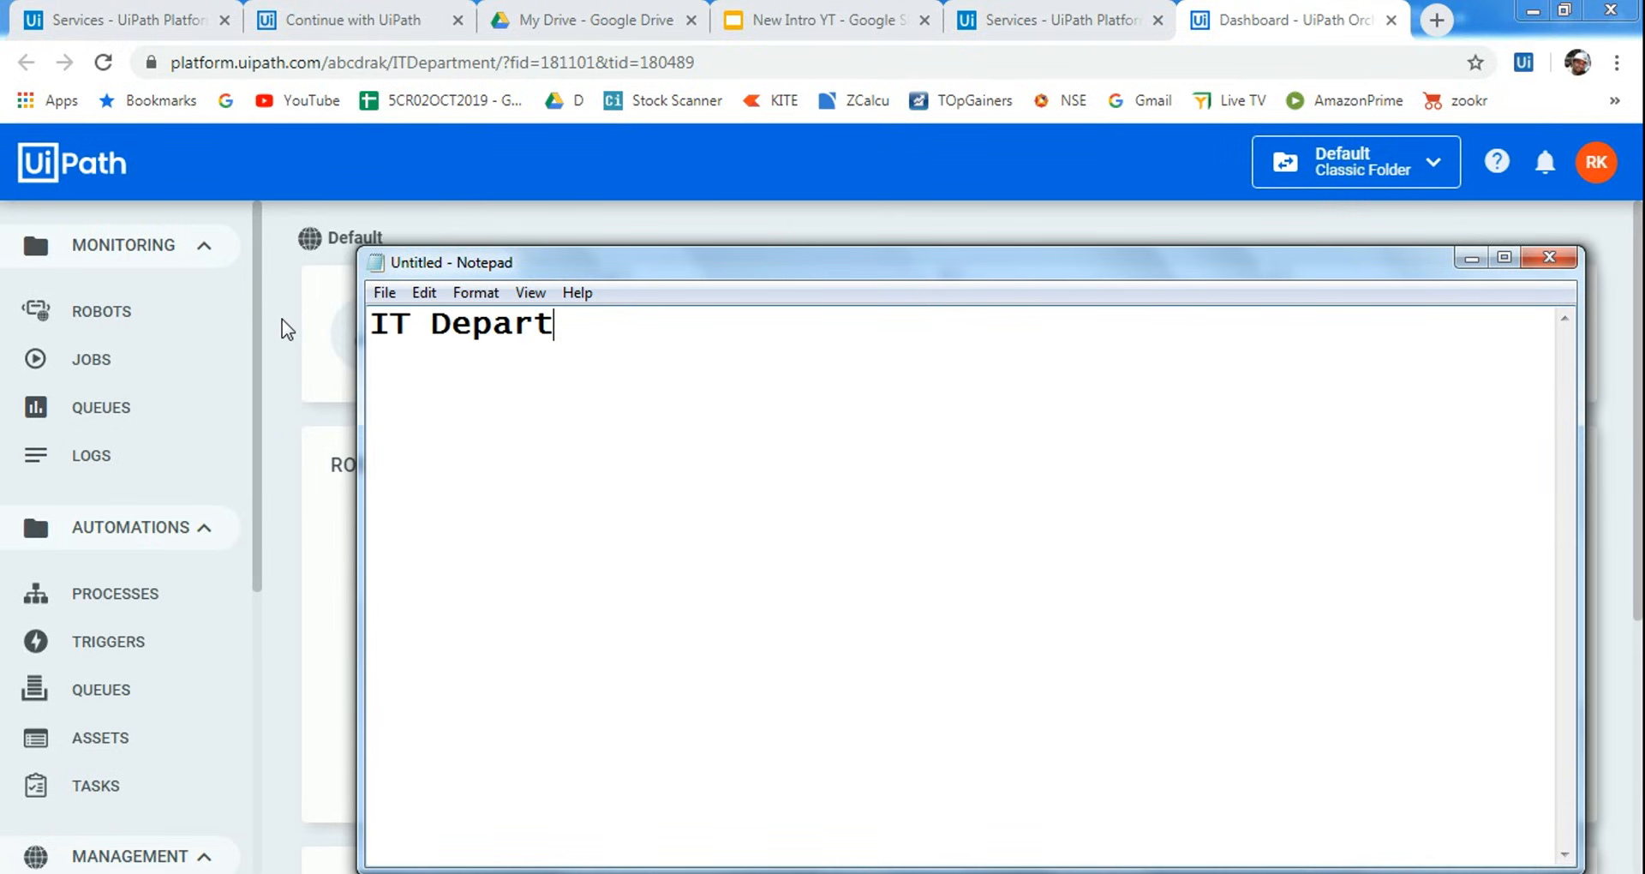
Add the lines "10 Employees" and "10 Laptops/Machine" below the heading, separated by blank lines.
key("Return")
key("Return")
type("10 Empl")
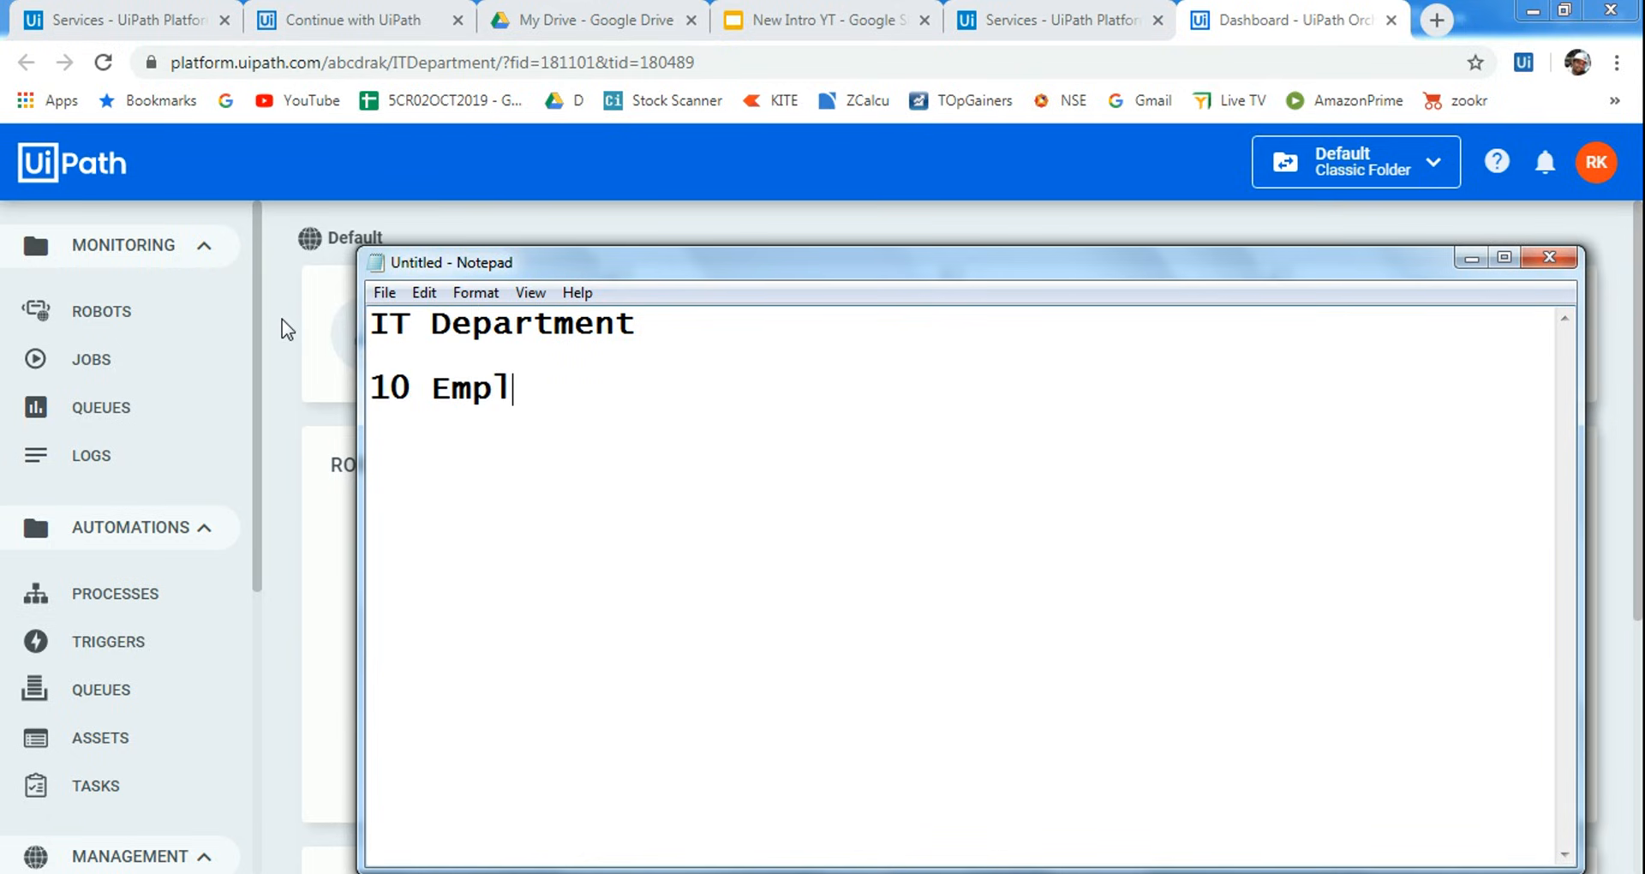
type("oyees")
key("Return")
key("Return")
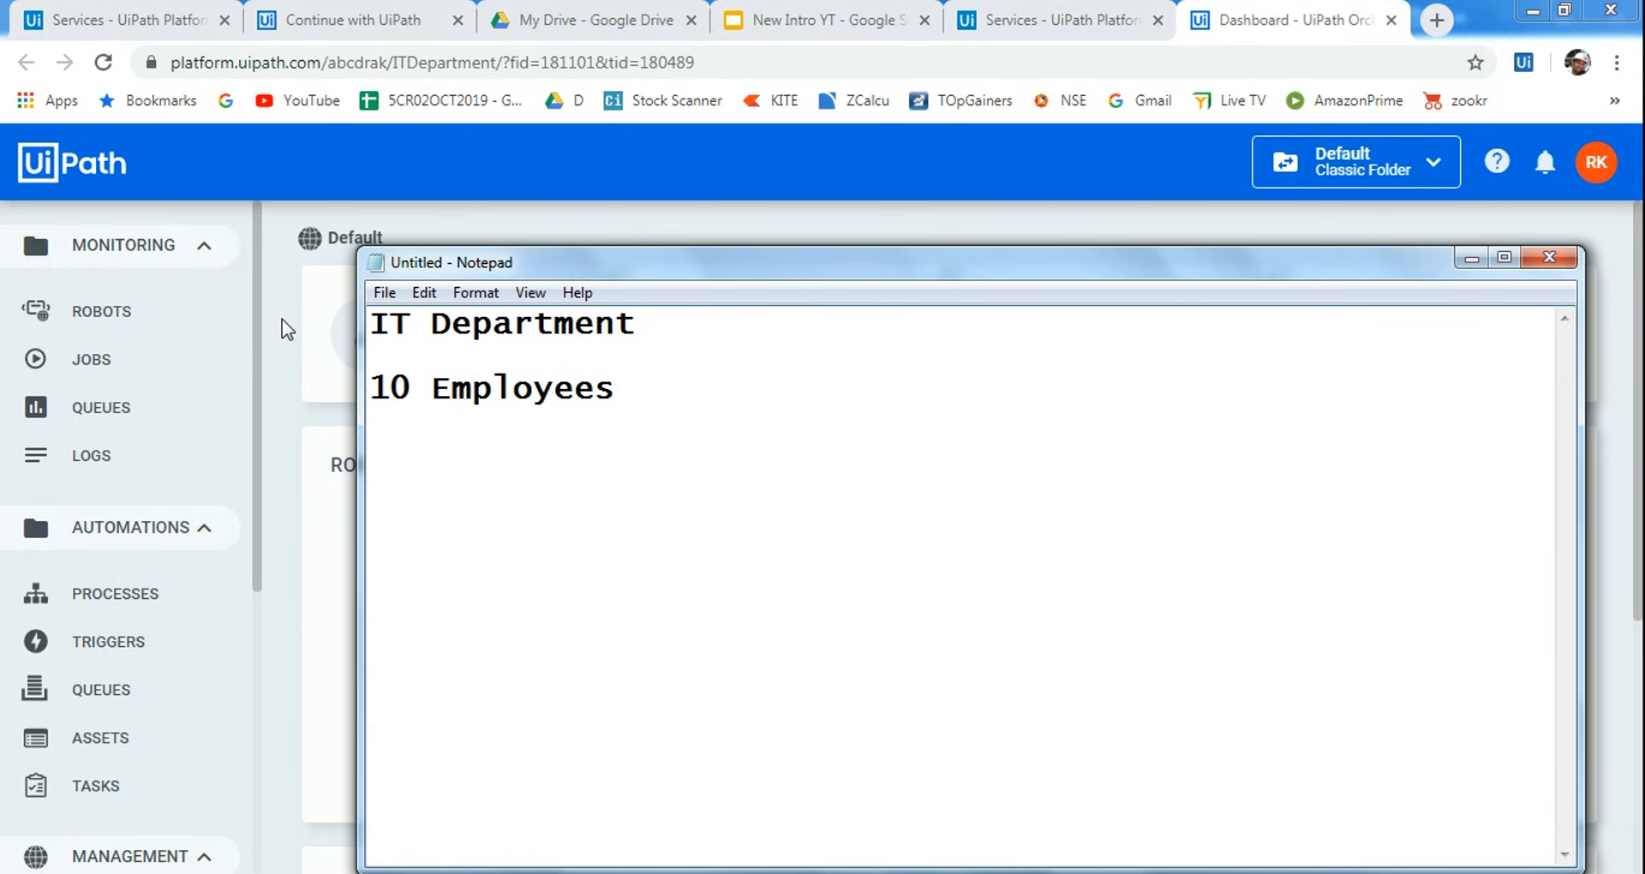
type("10 Lap")
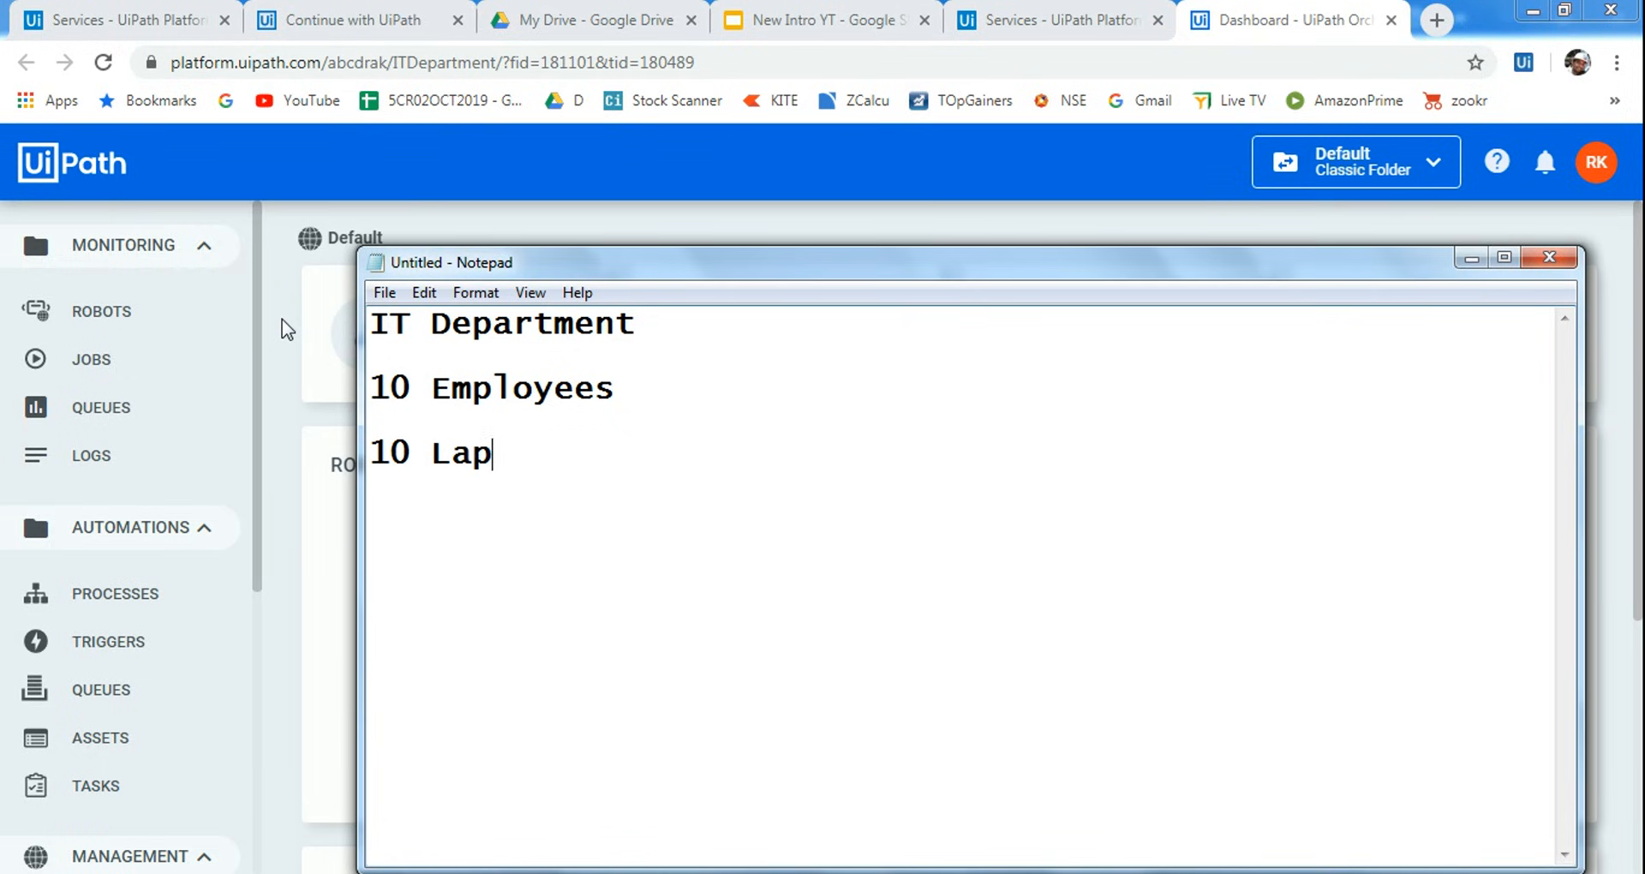
type("tops/Machine")
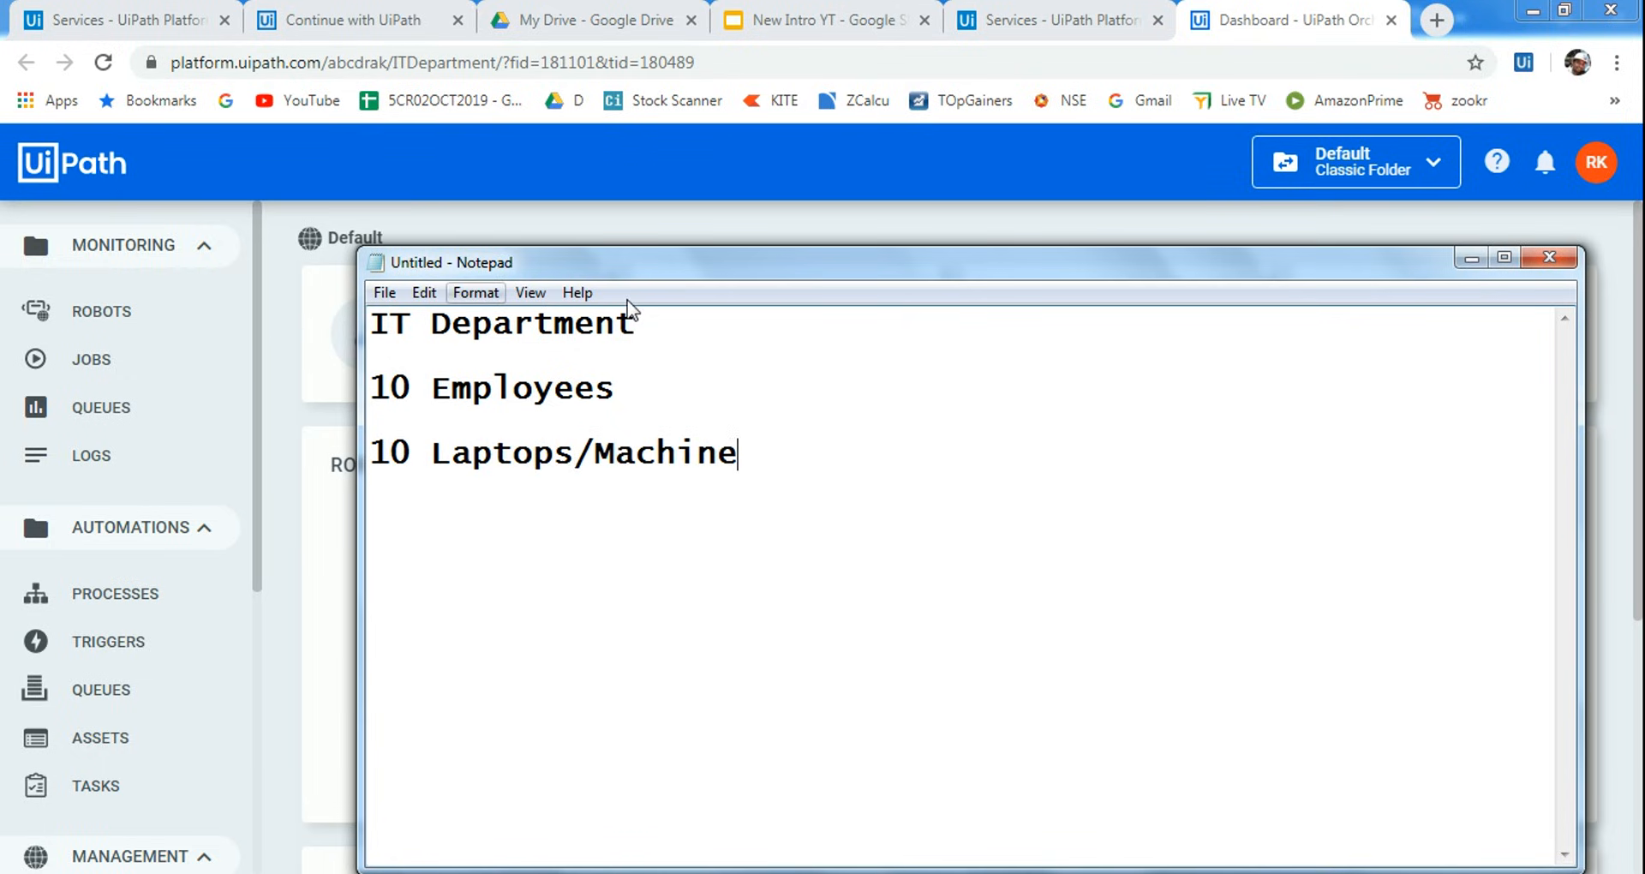
Add the line "1. Configure all 10 Laptops/Machine" below the existing notes, and return to Orchestrator in the browser.
key("Return")
key("Return")
left_click_drag(372, 453, 790, 461)
left_click(808, 462)
key("Return")
key("Return")
type("1. Configur")
key("BackSpace")
type("gure all 10 Laptops/Machine")
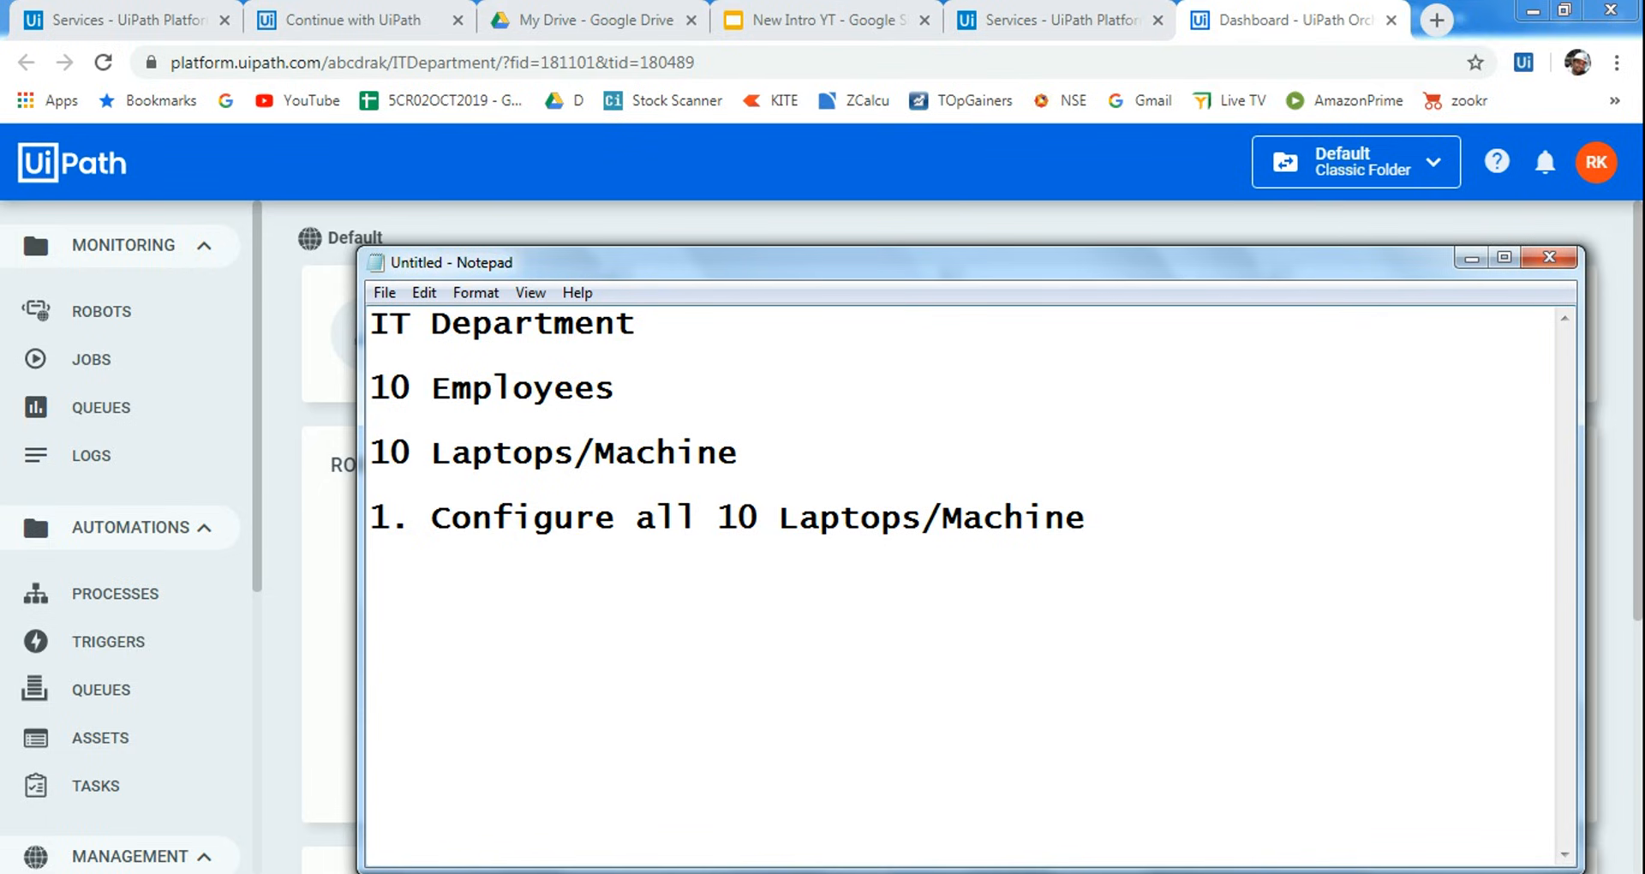
left_click_drag(429, 517, 369, 517)
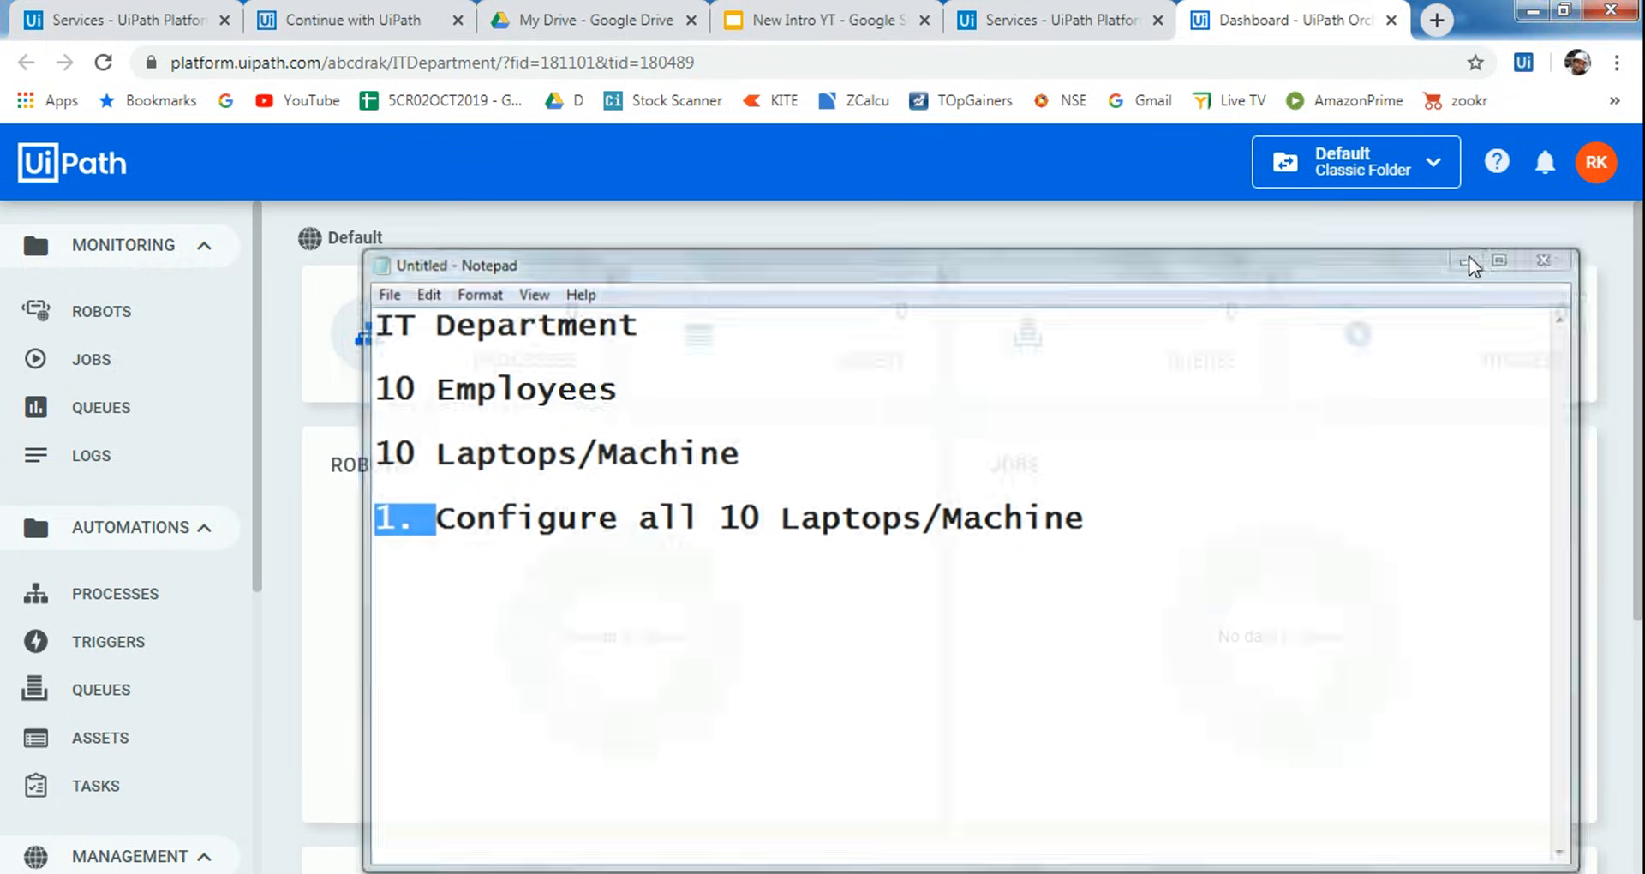
left_click(1469, 256)
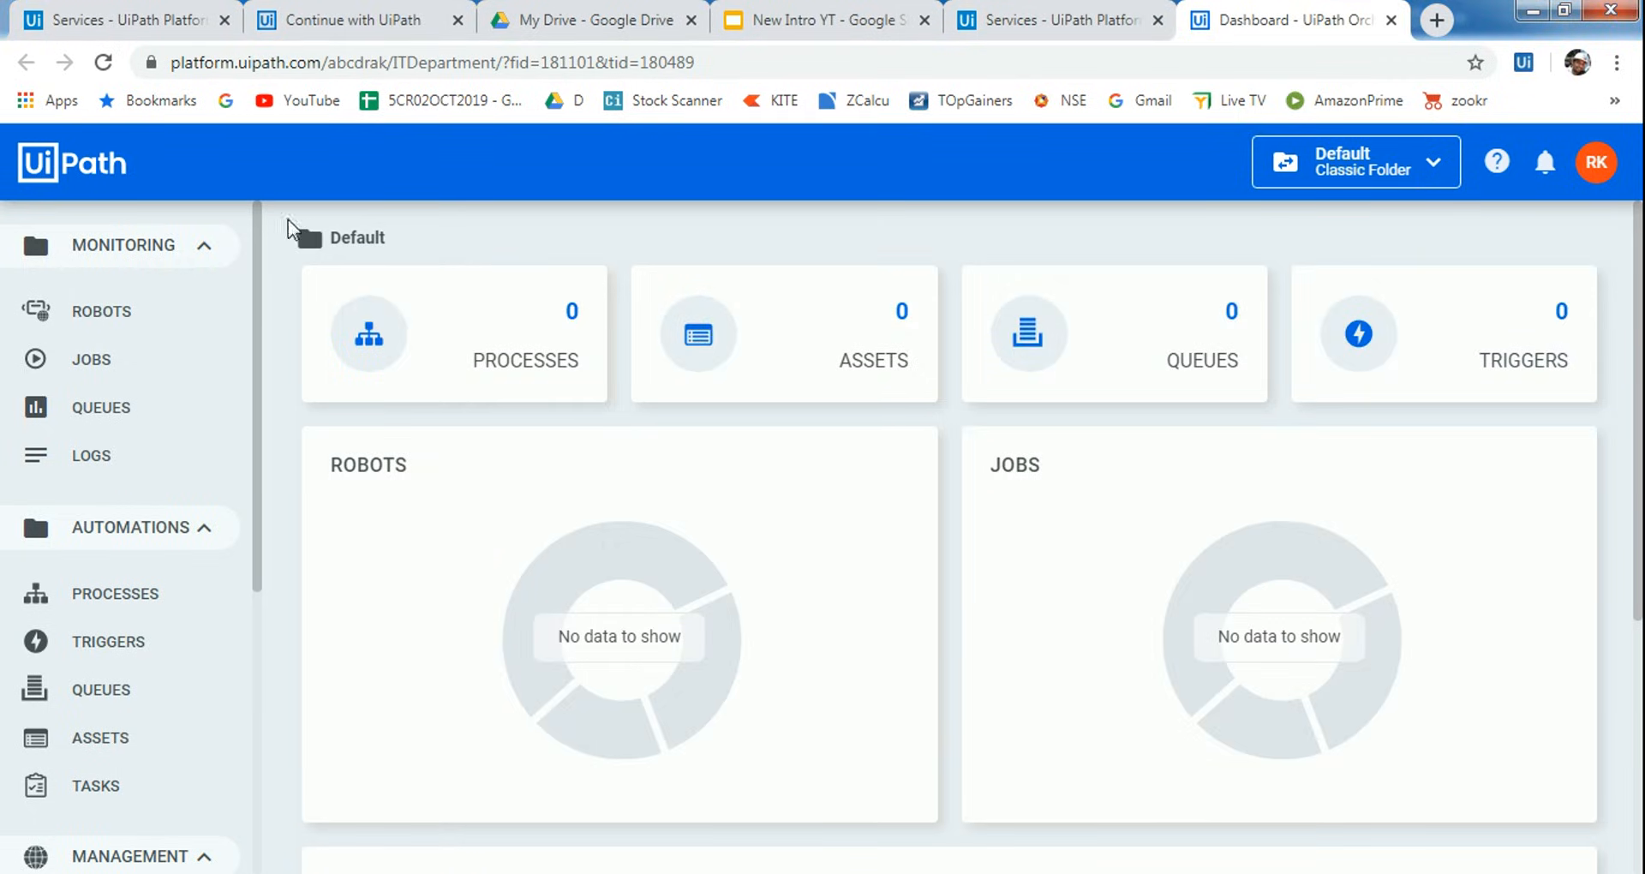
Reload the expired session, log in again with the Google account, and reopen the ITDepartment service, closing the spare Services tab.
left_click(112, 19)
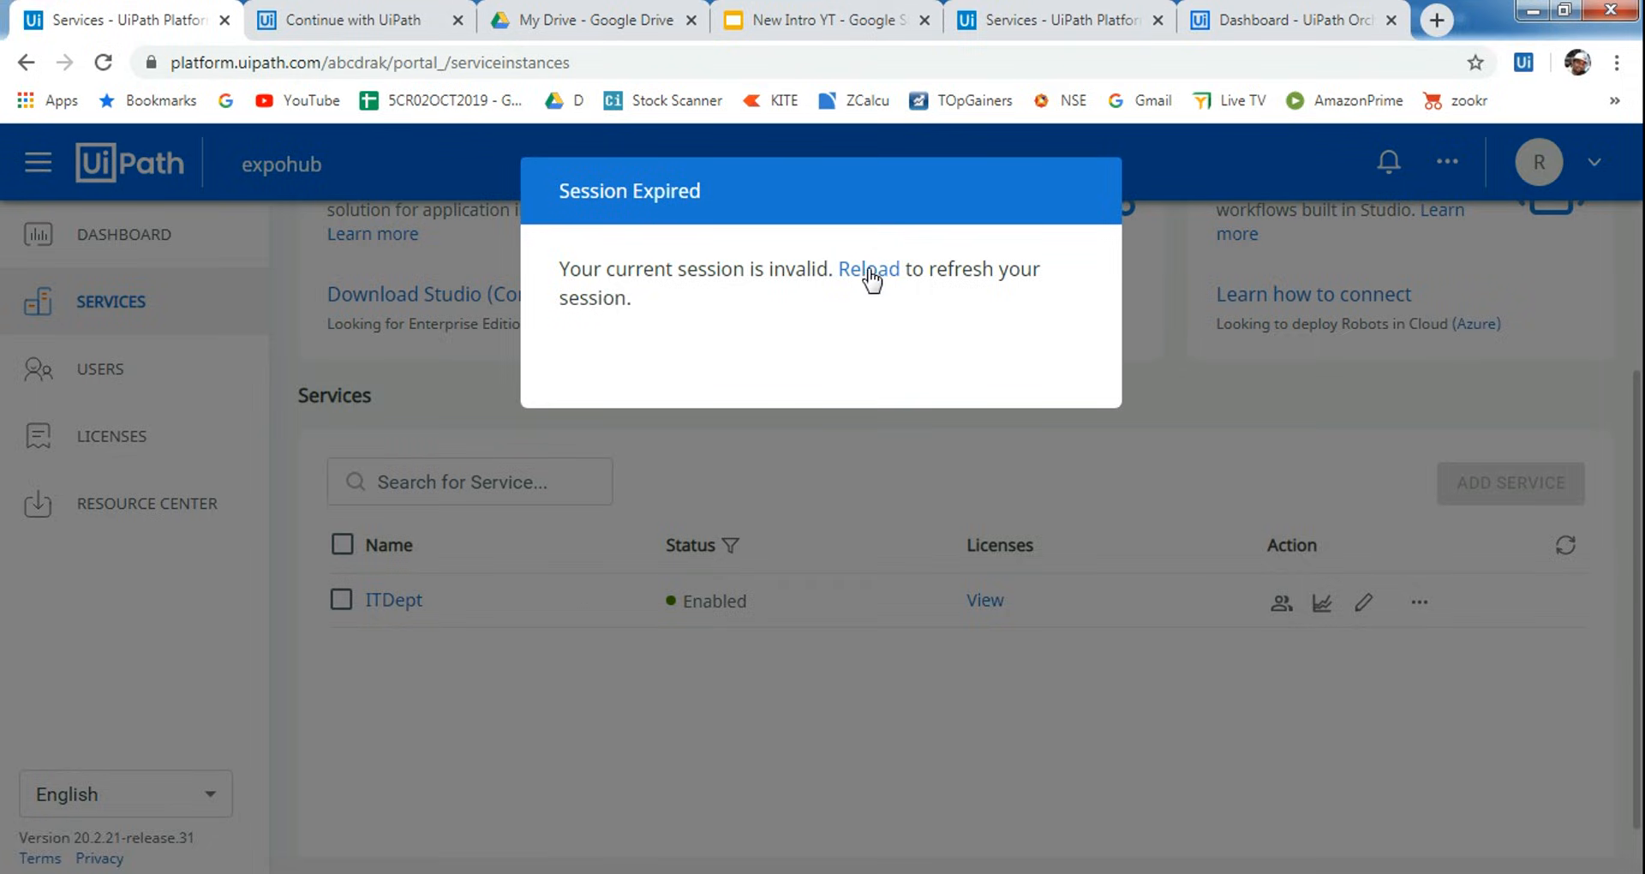
left_click(867, 271)
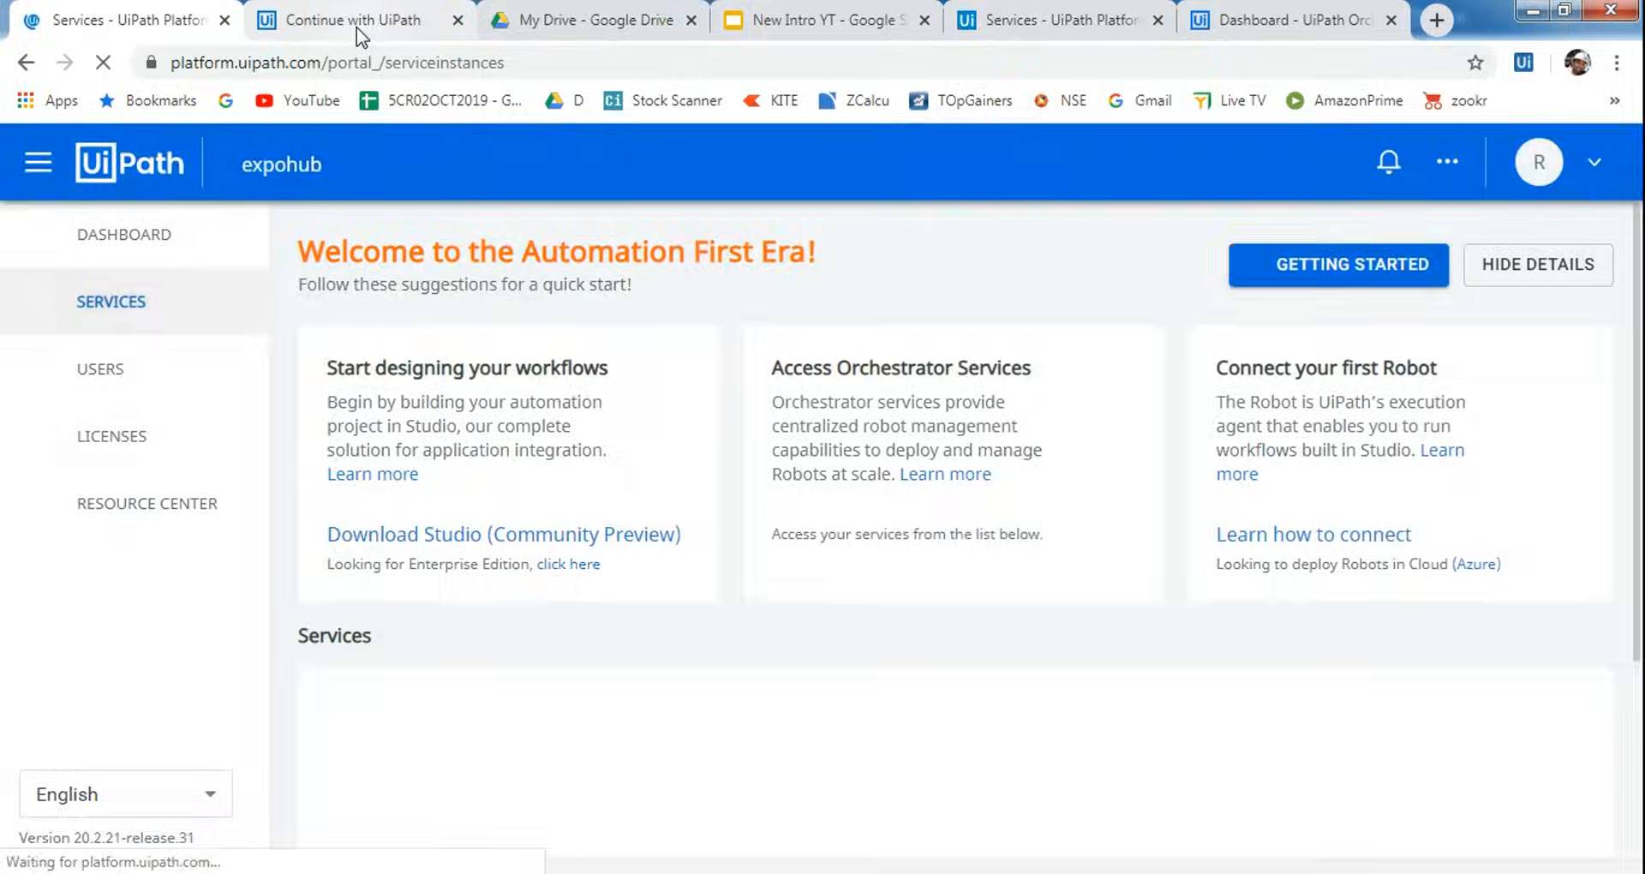
left_click(356, 21)
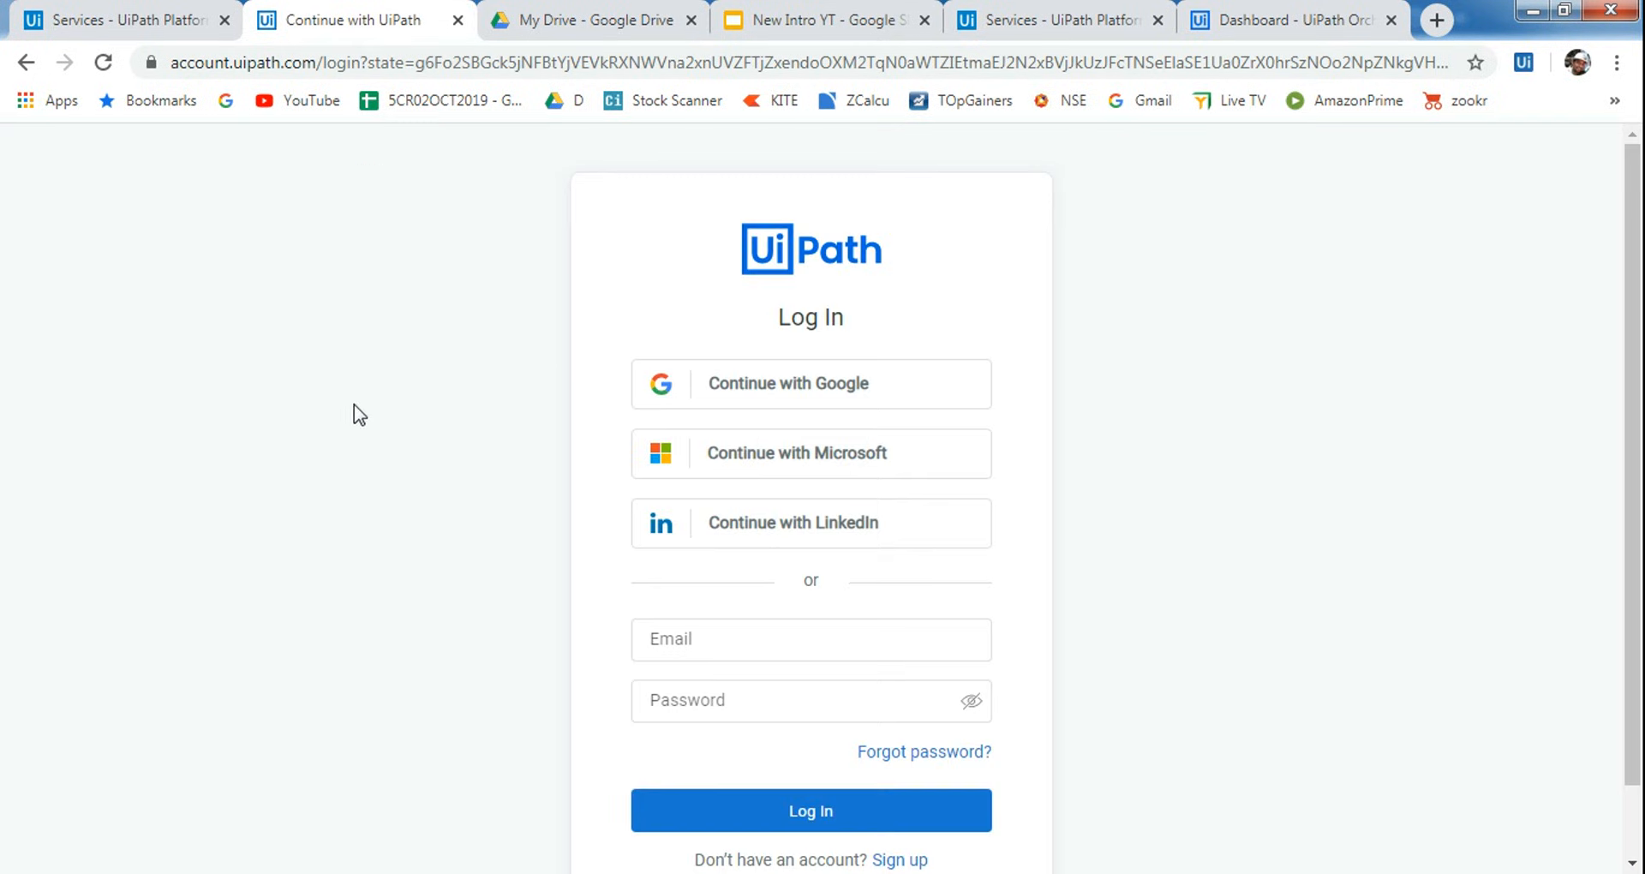
left_click(799, 390)
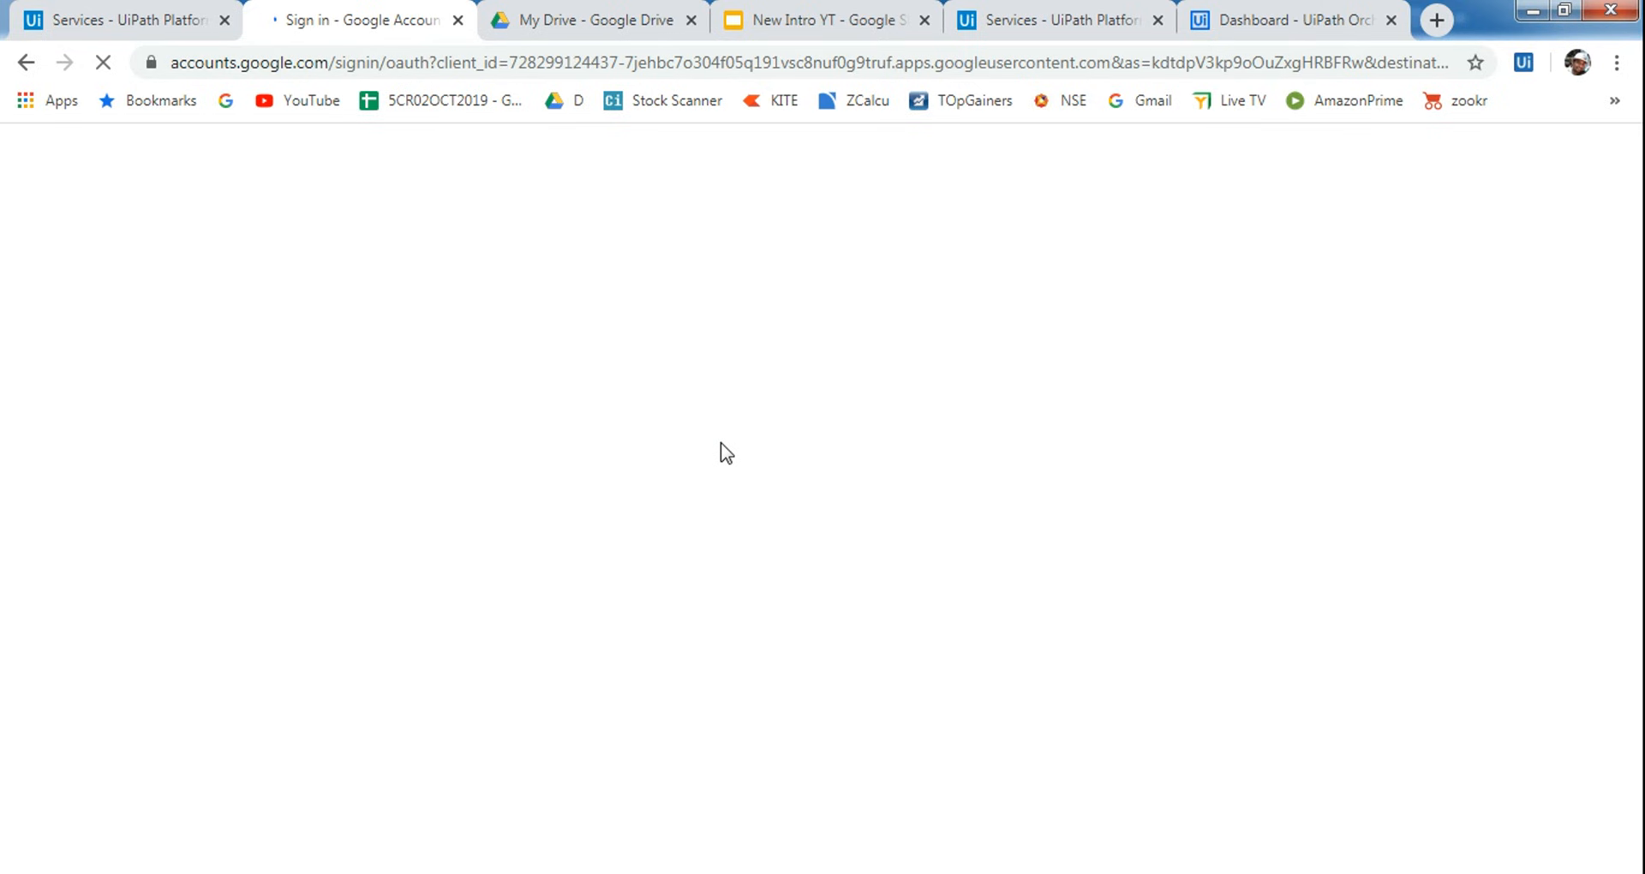
left_click(721, 443)
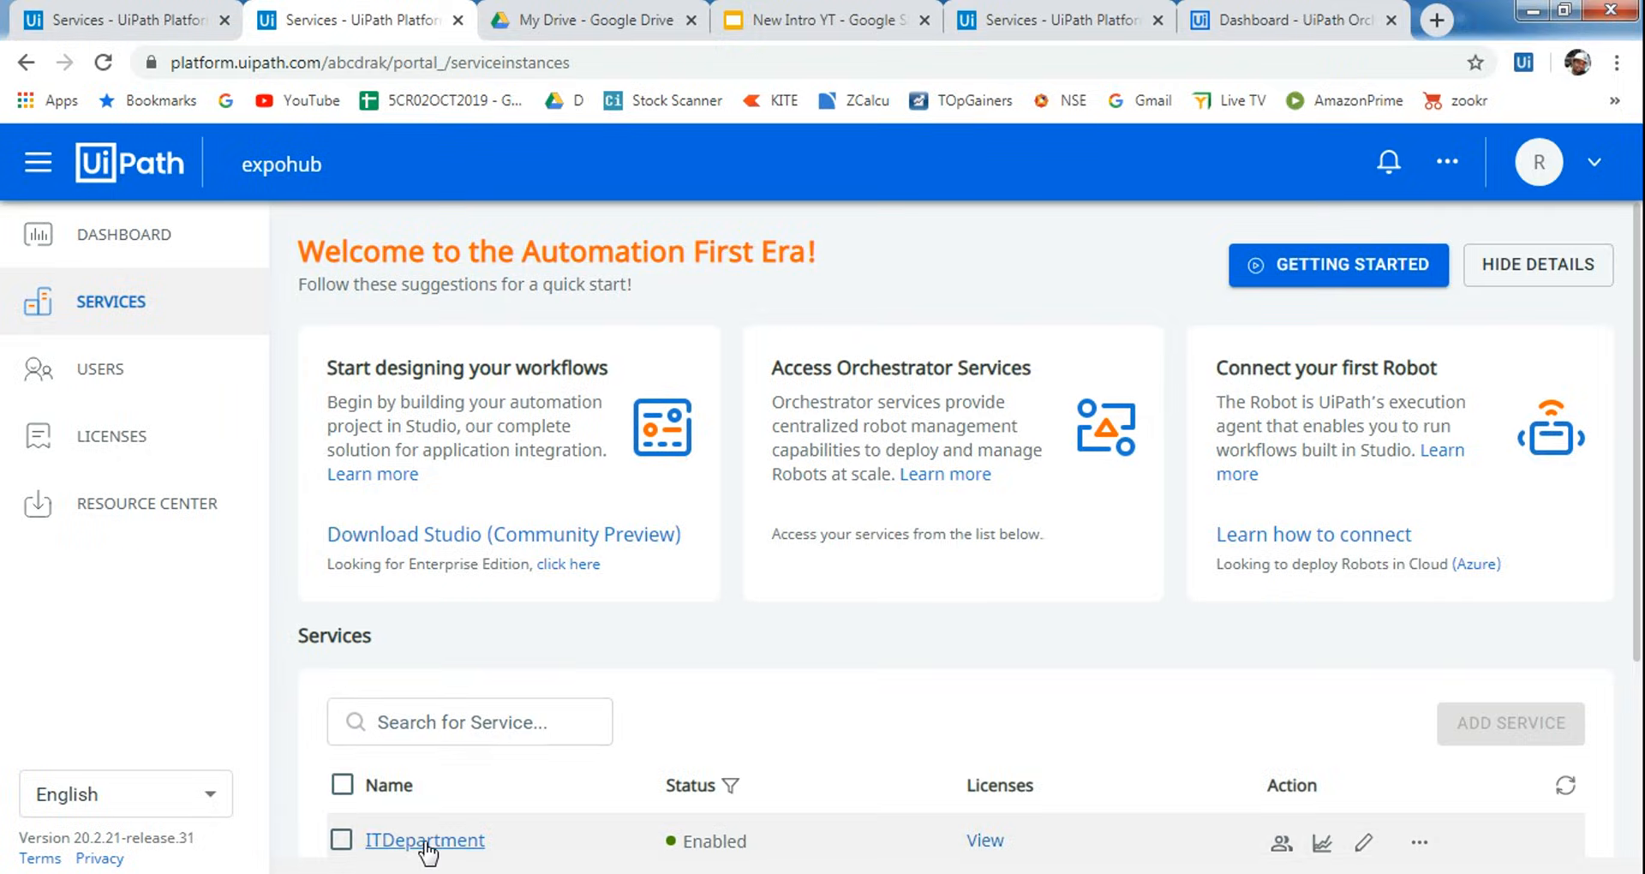
left_click(426, 841)
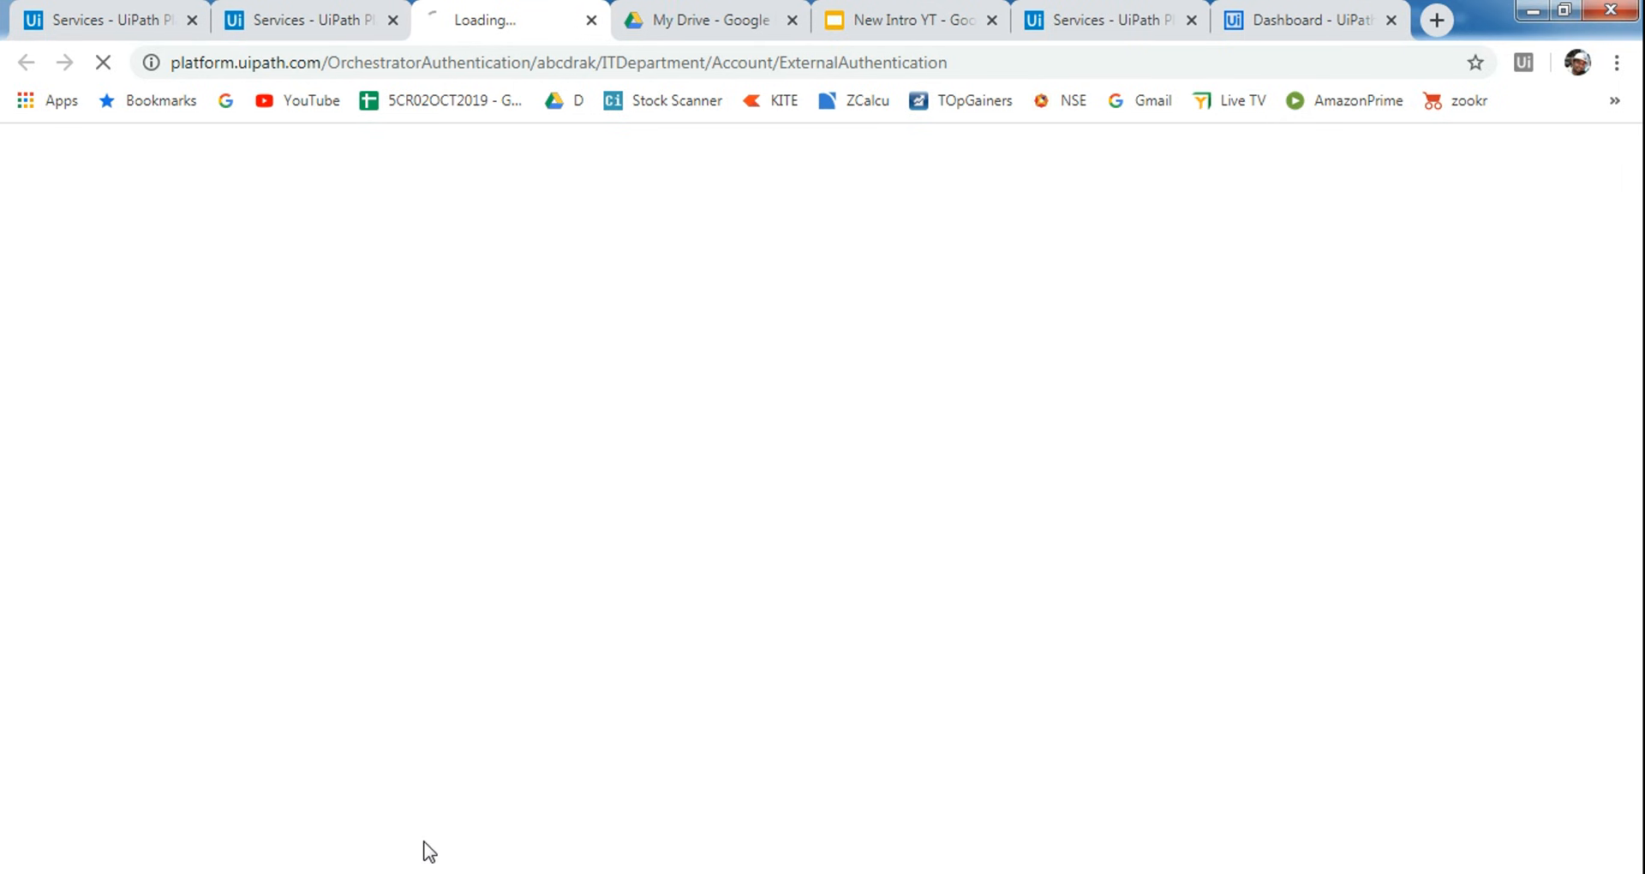
left_click(191, 20)
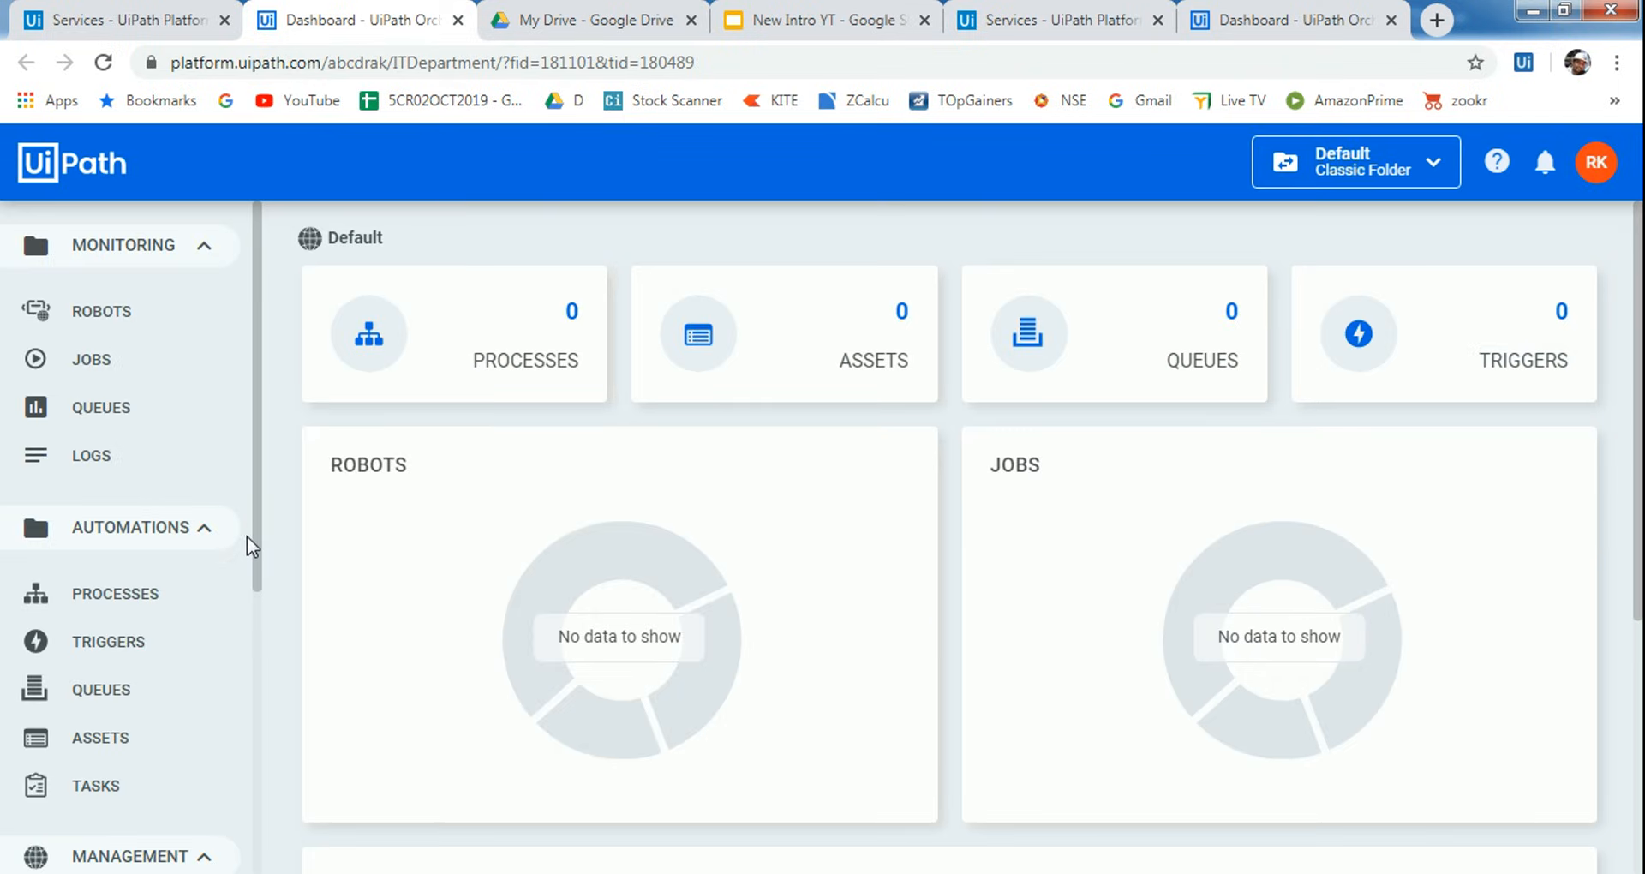
Open the Machines management page and consult the laptop configuration note in Notepad.
left_click_drag(255, 532, 233, 792)
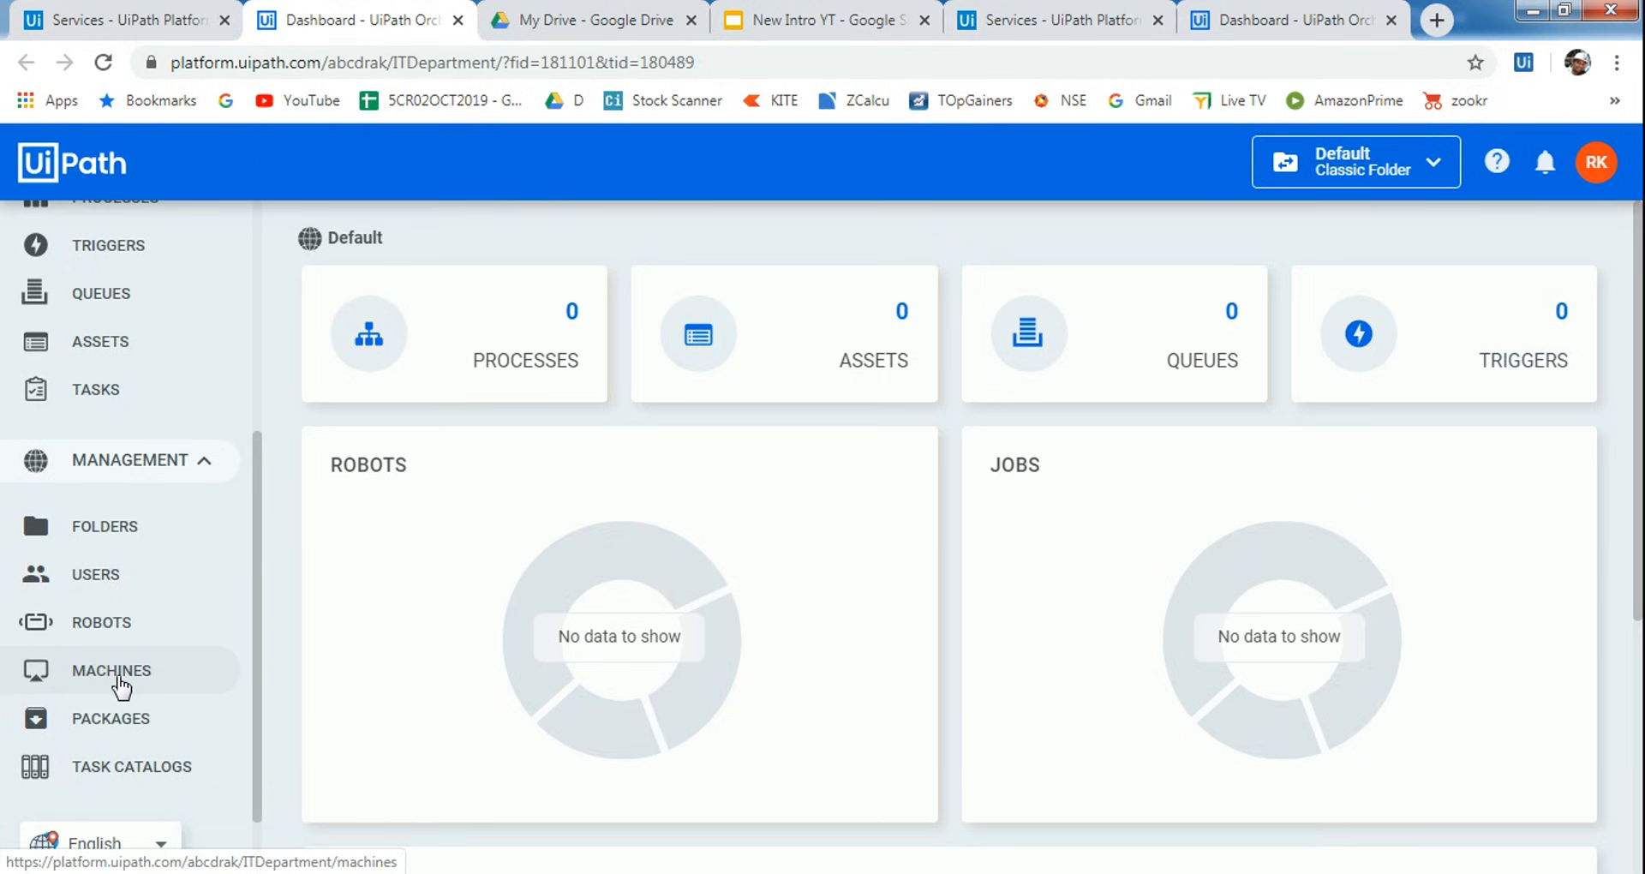
left_click(121, 681)
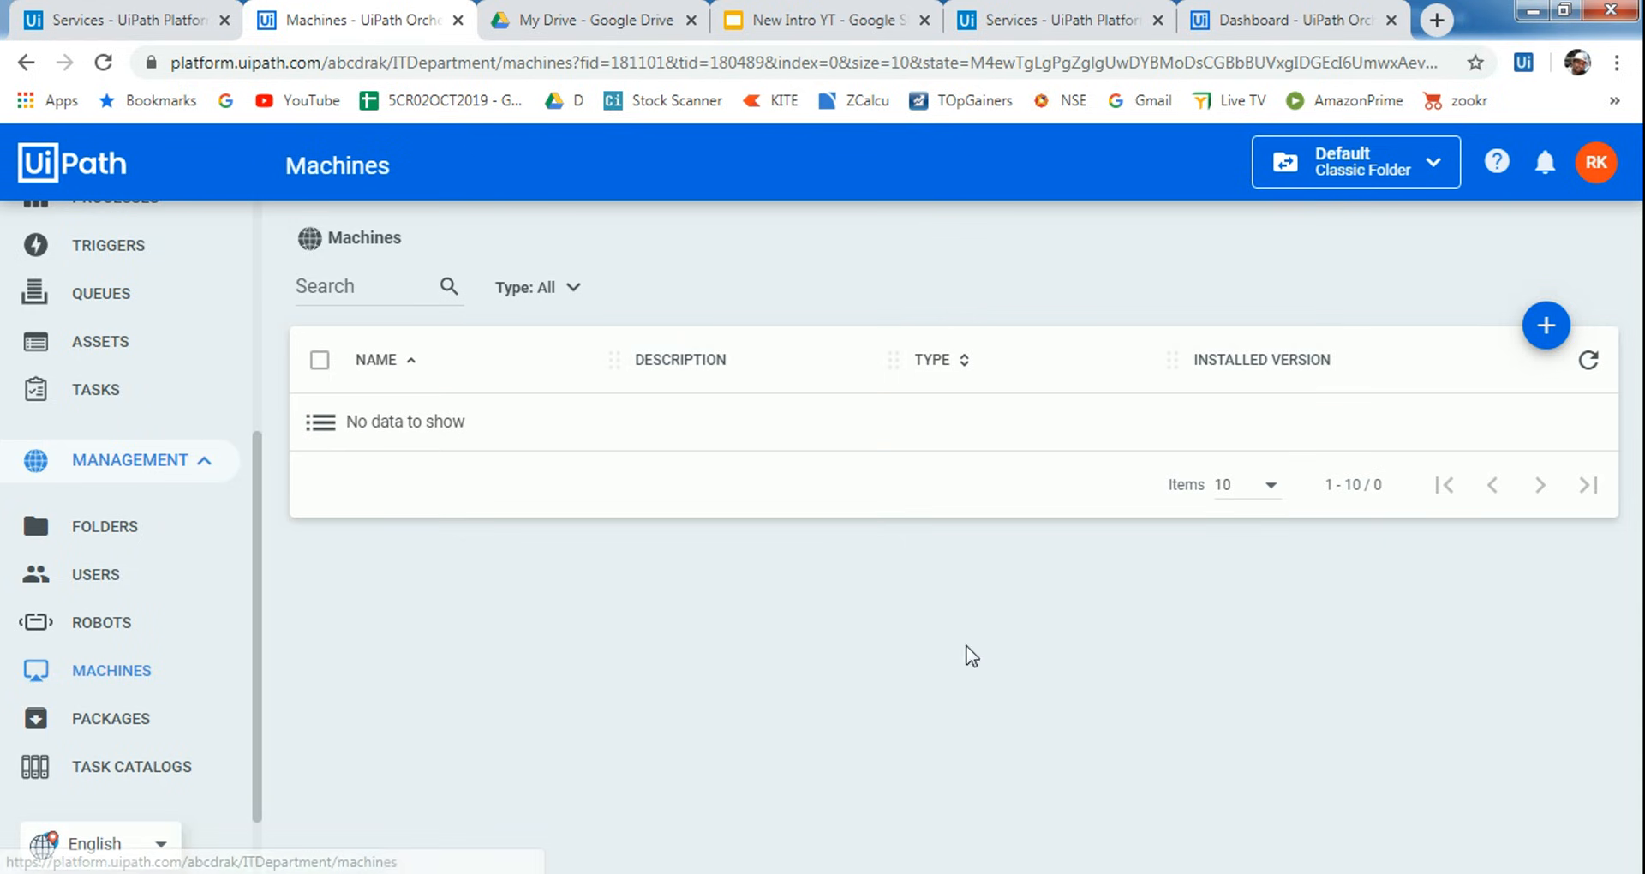
mouse_move(930, 870)
left_click(932, 797)
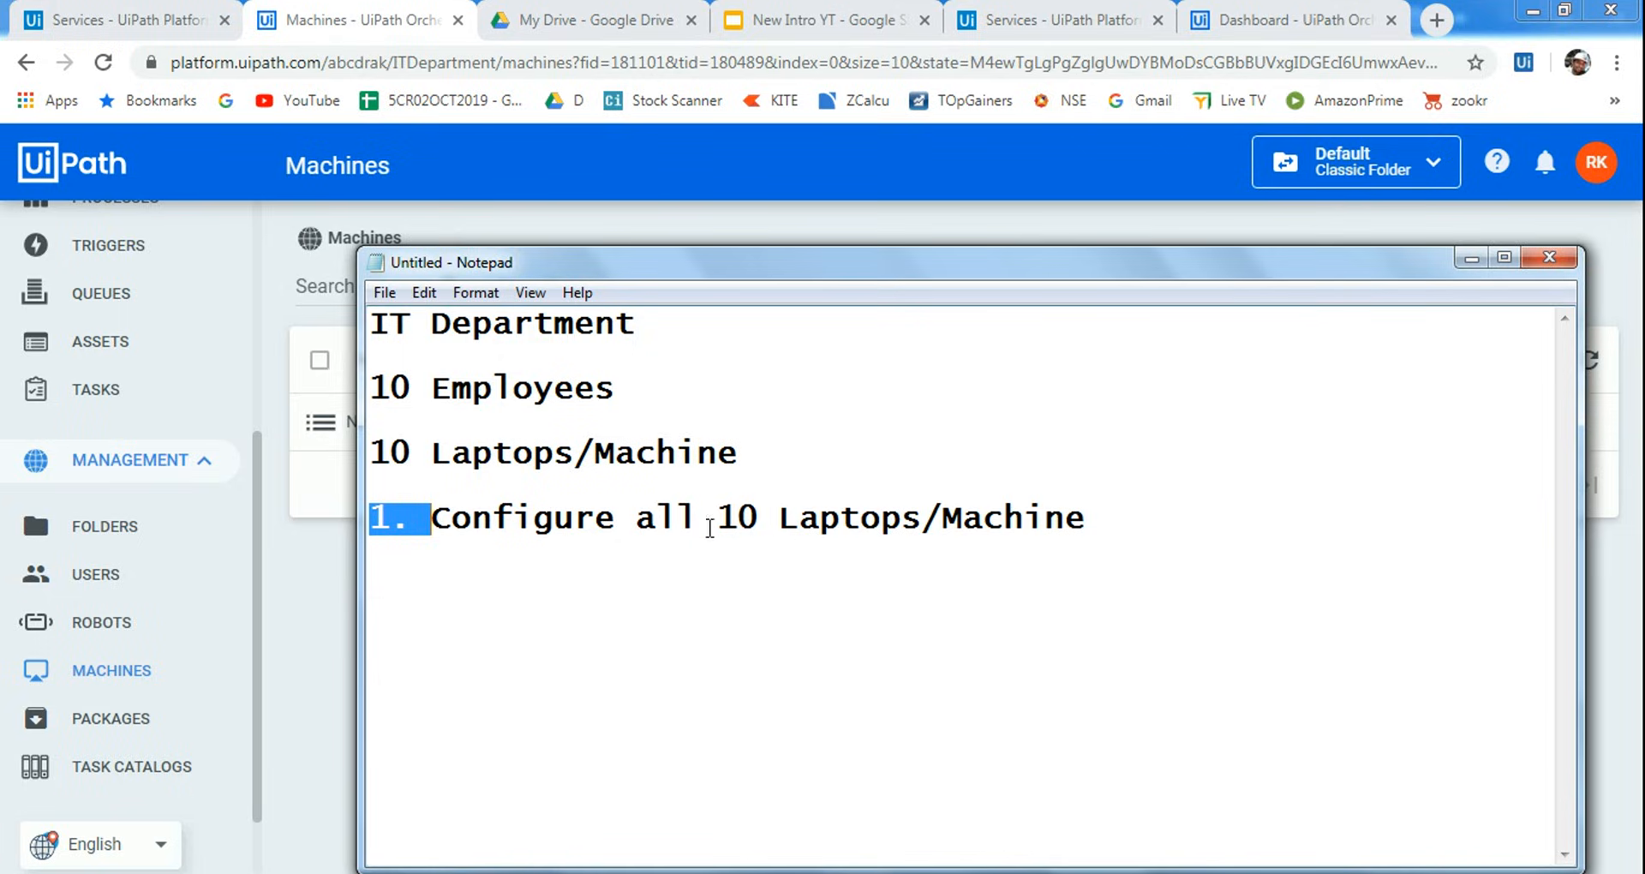
left_click(1468, 261)
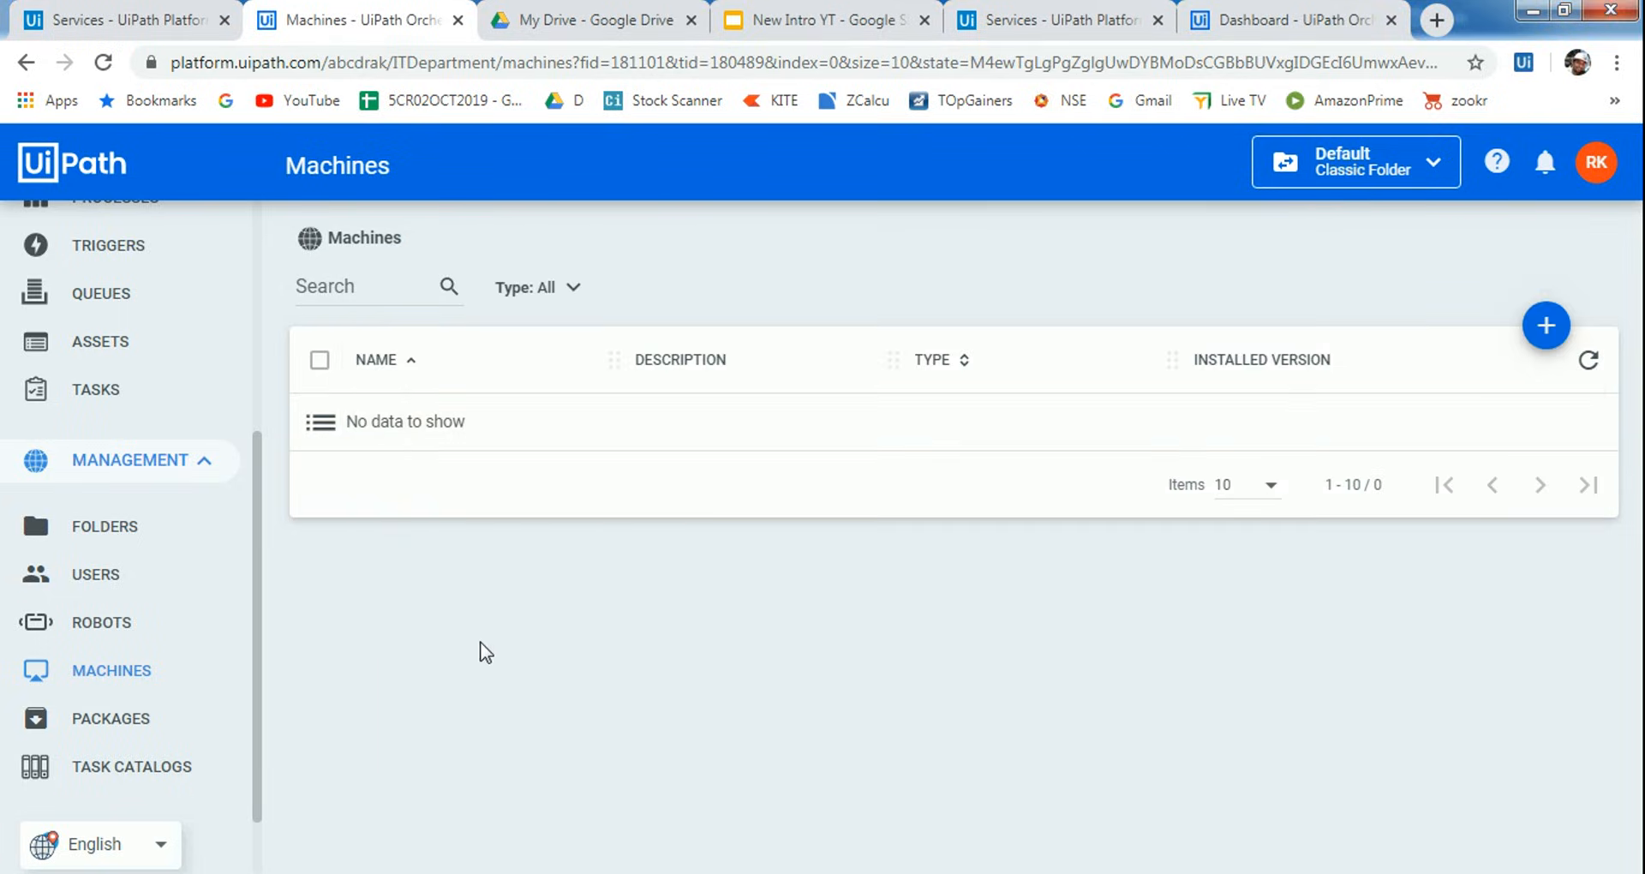
mouse_move(1001, 870)
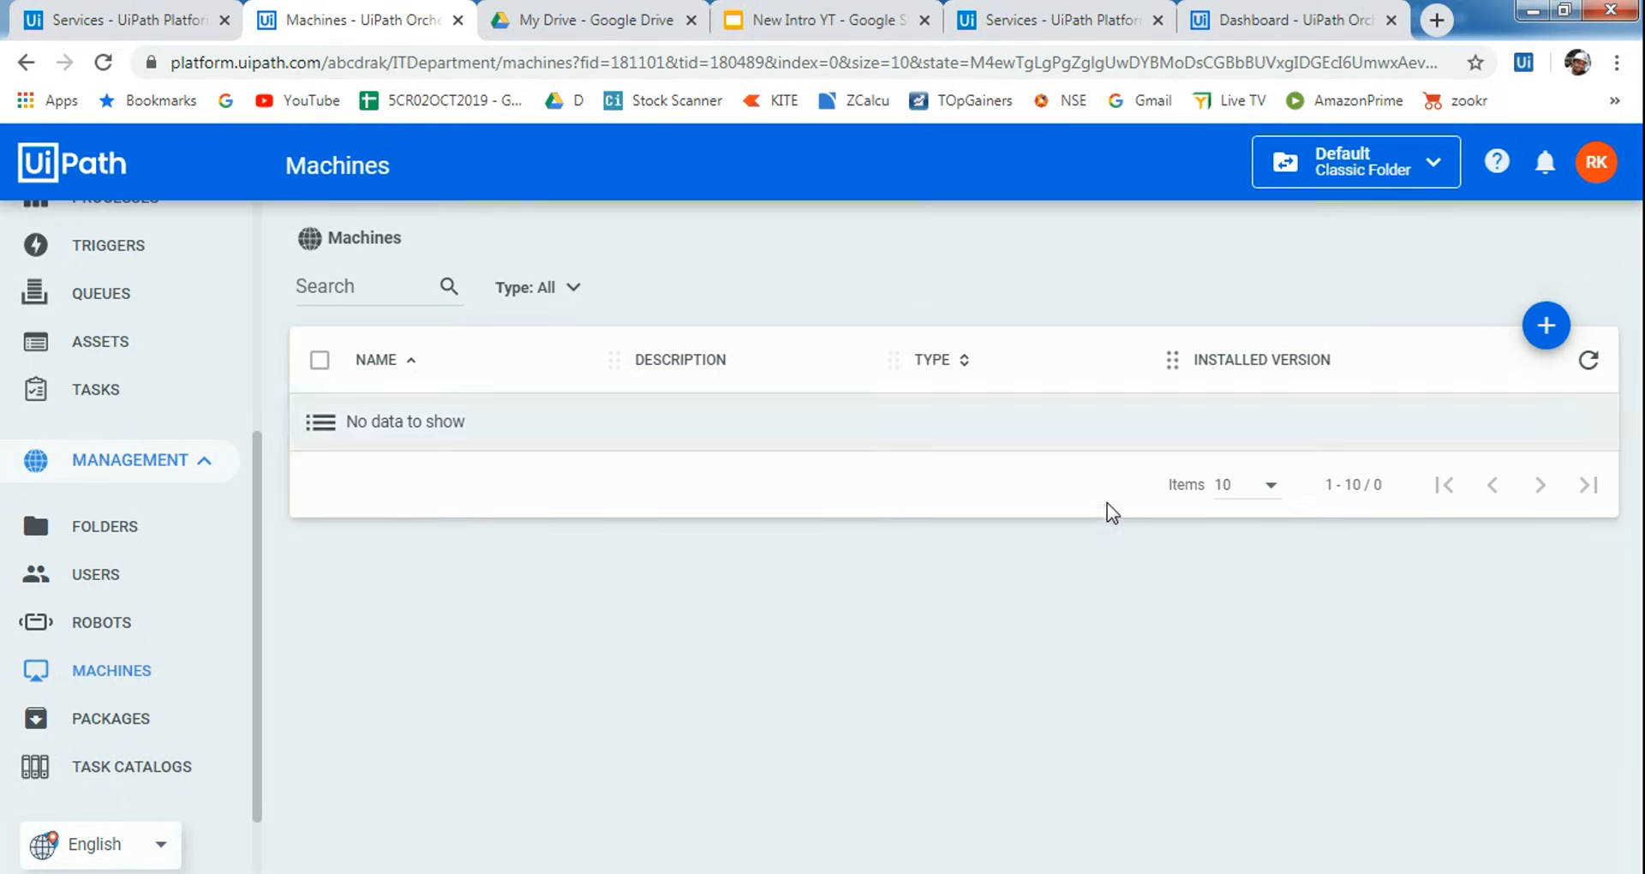
left_click(1543, 325)
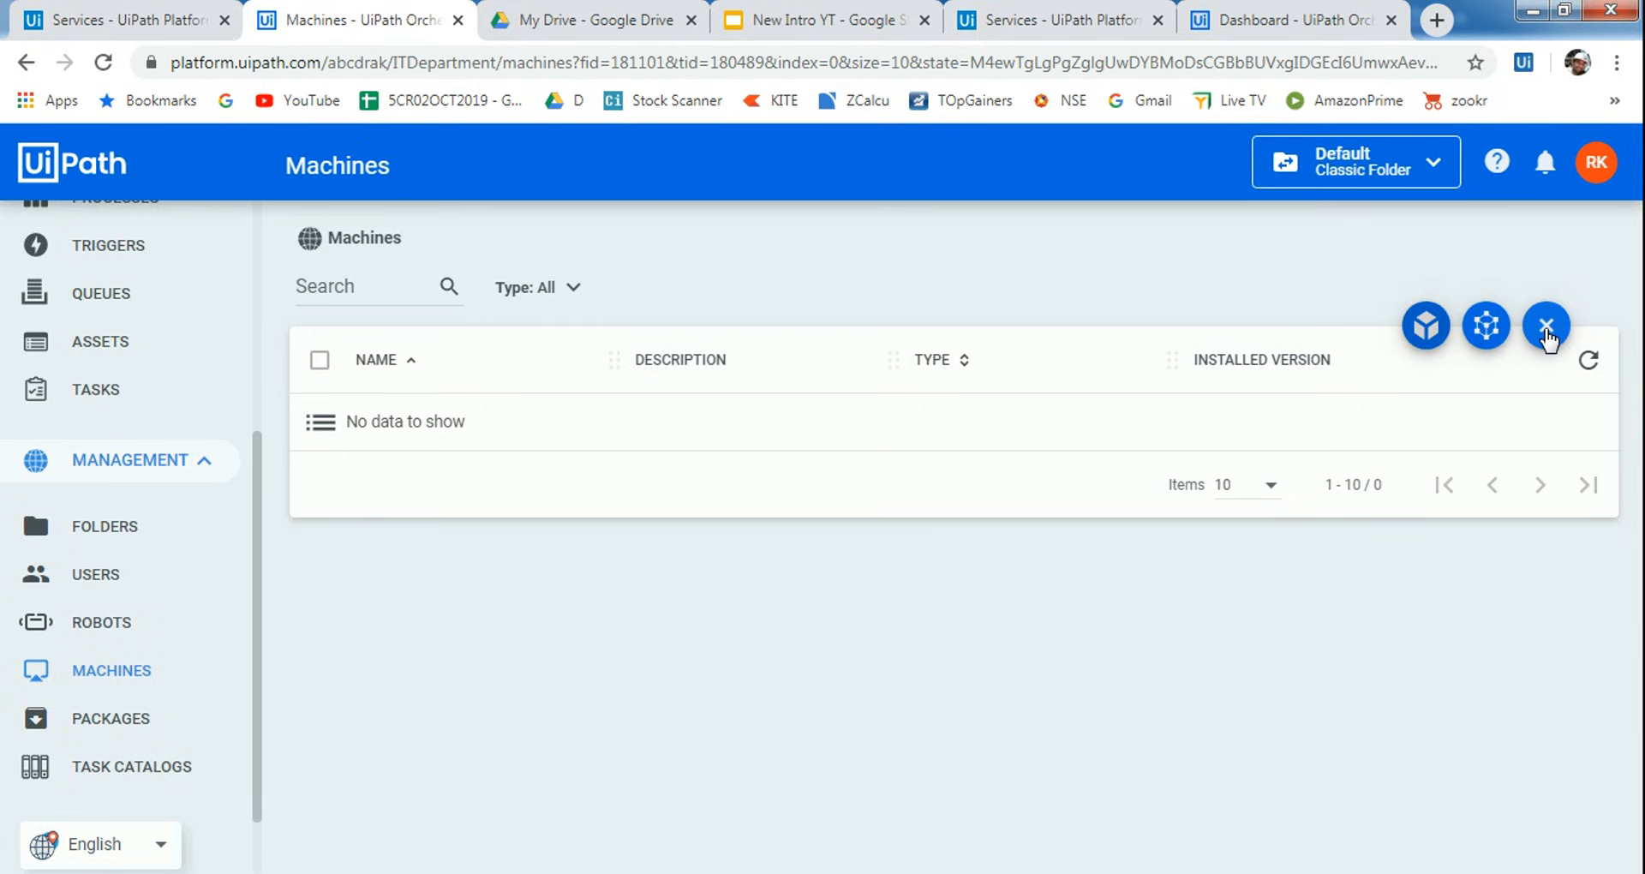
left_click(1423, 328)
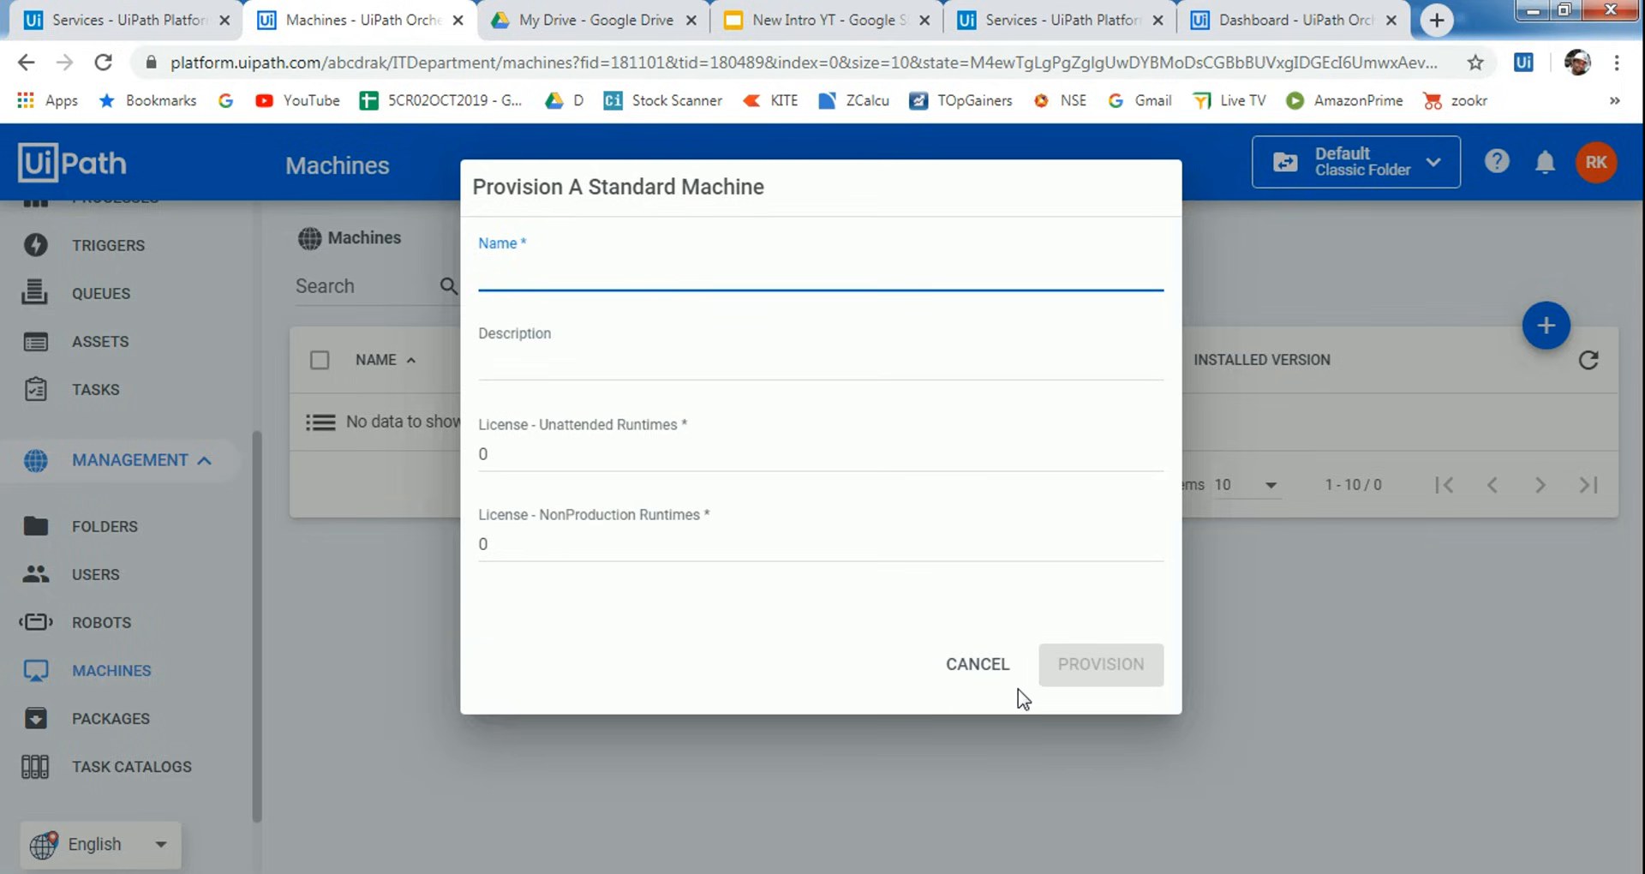
left_click(987, 681)
Start provisioning a standard machine, and launch UiPath Robot by searching Windows for "uipath".
left_click(1547, 337)
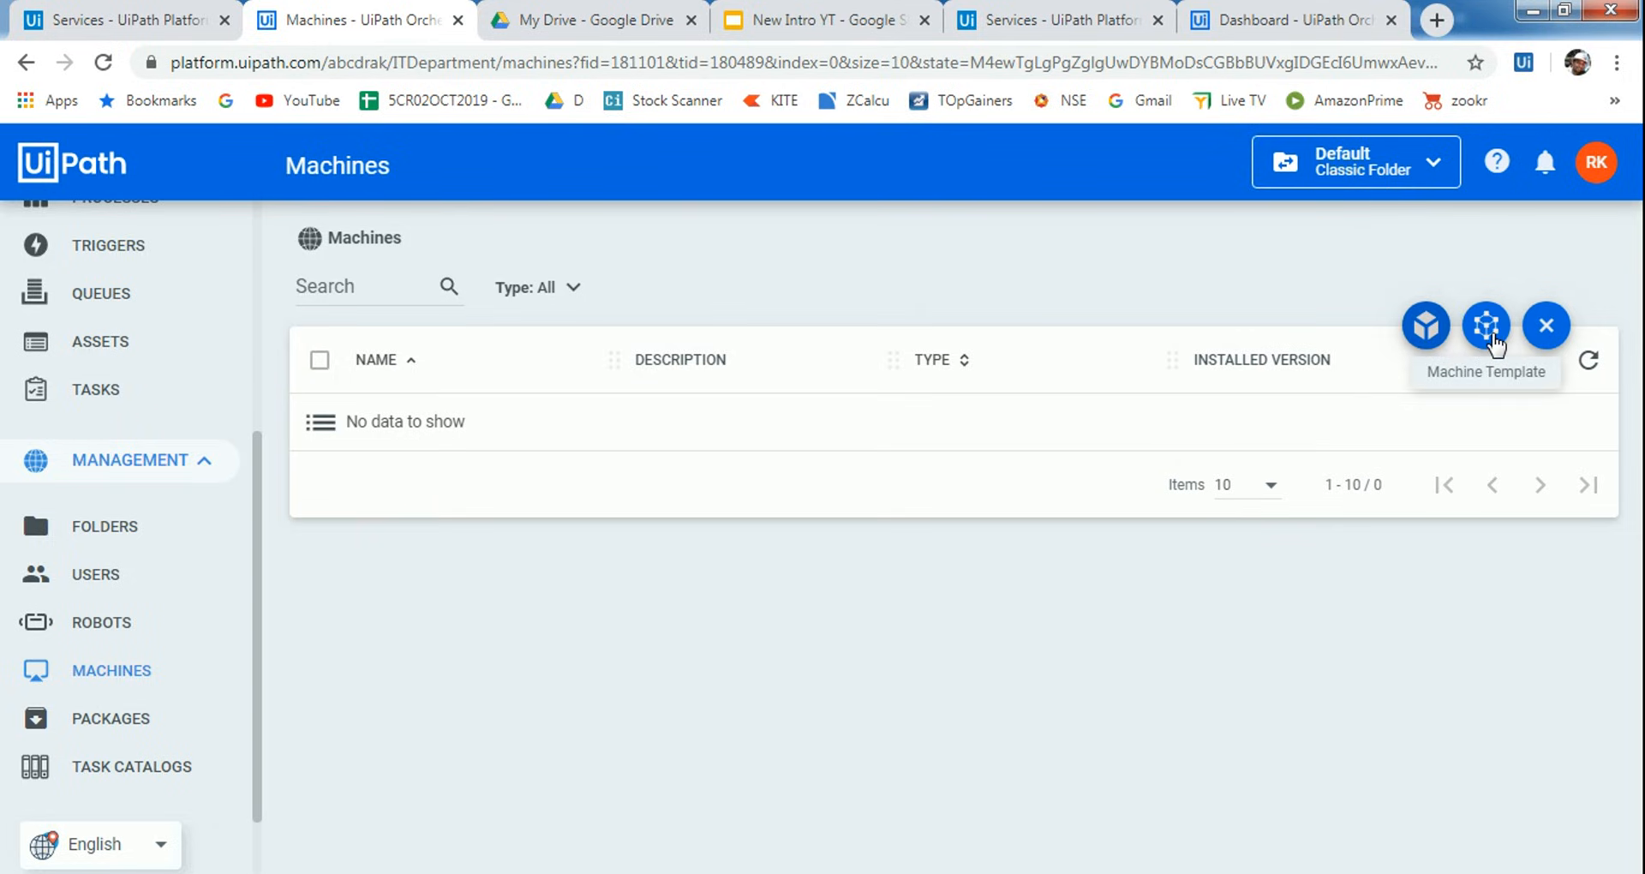
left_click(1427, 330)
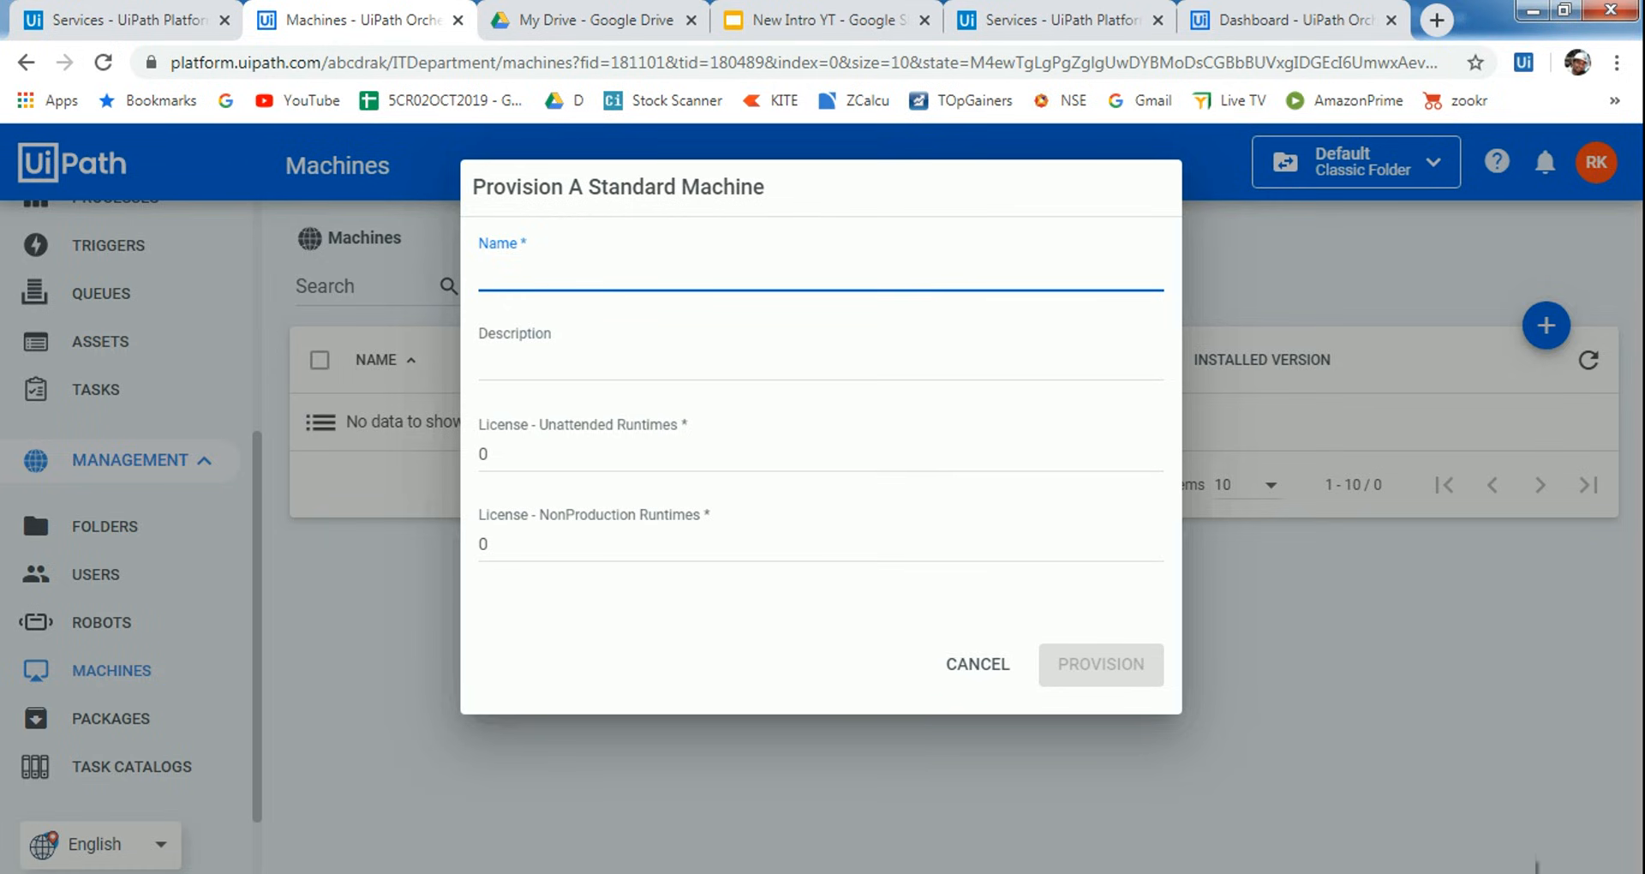
left_click(33, 872)
left_click(68, 837)
type("run")
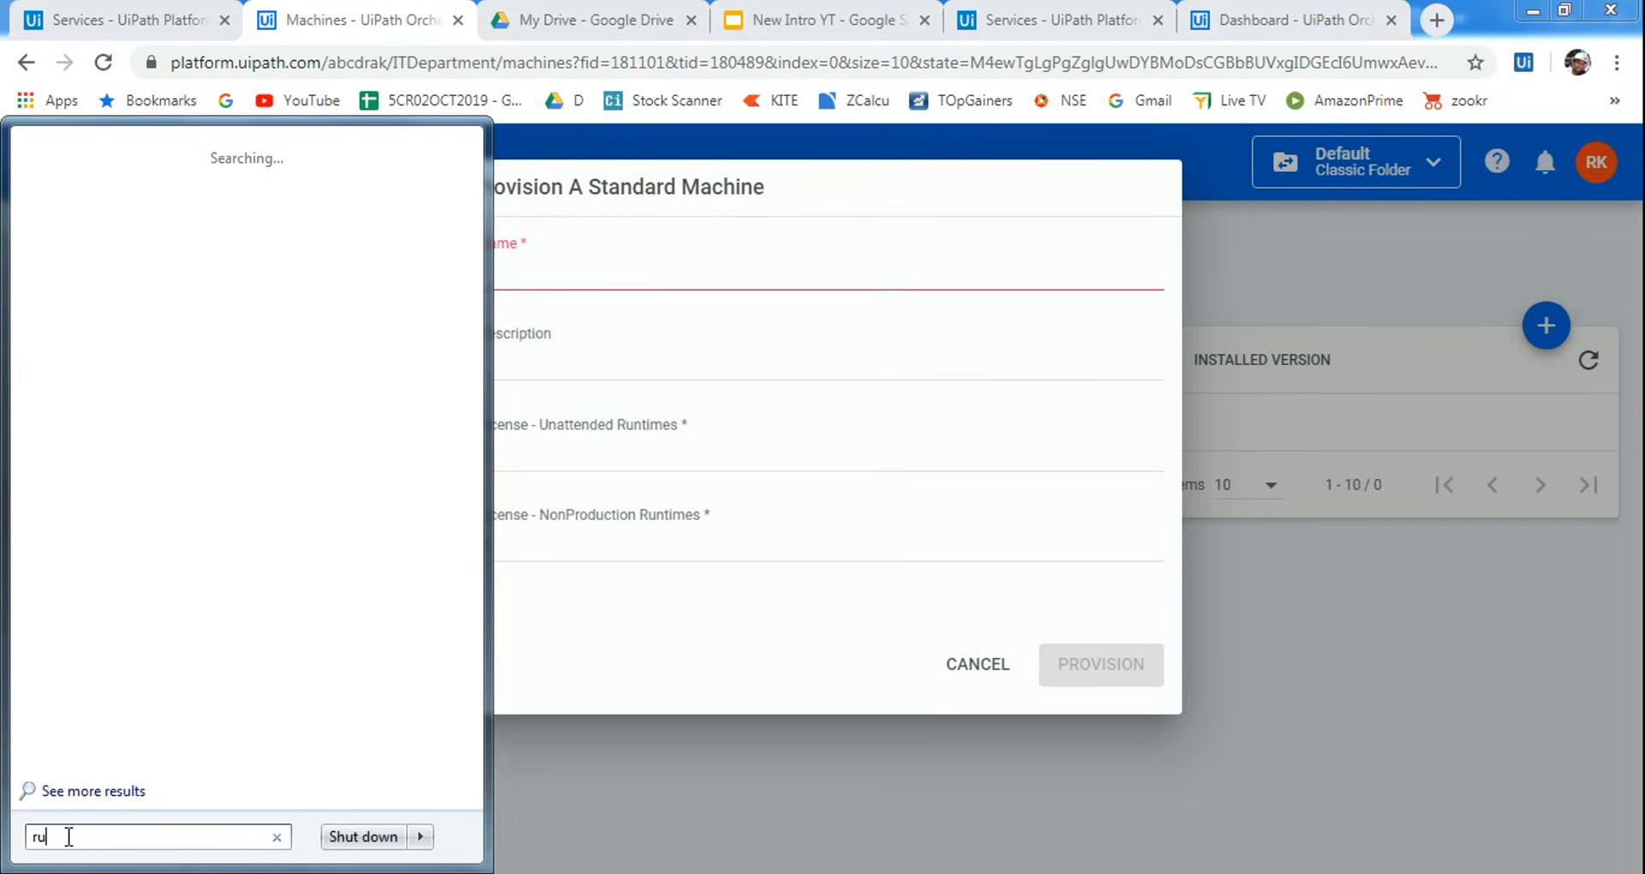
key("BackSpace")
key("BackSpace")
key("BackSpace")
type("uipath")
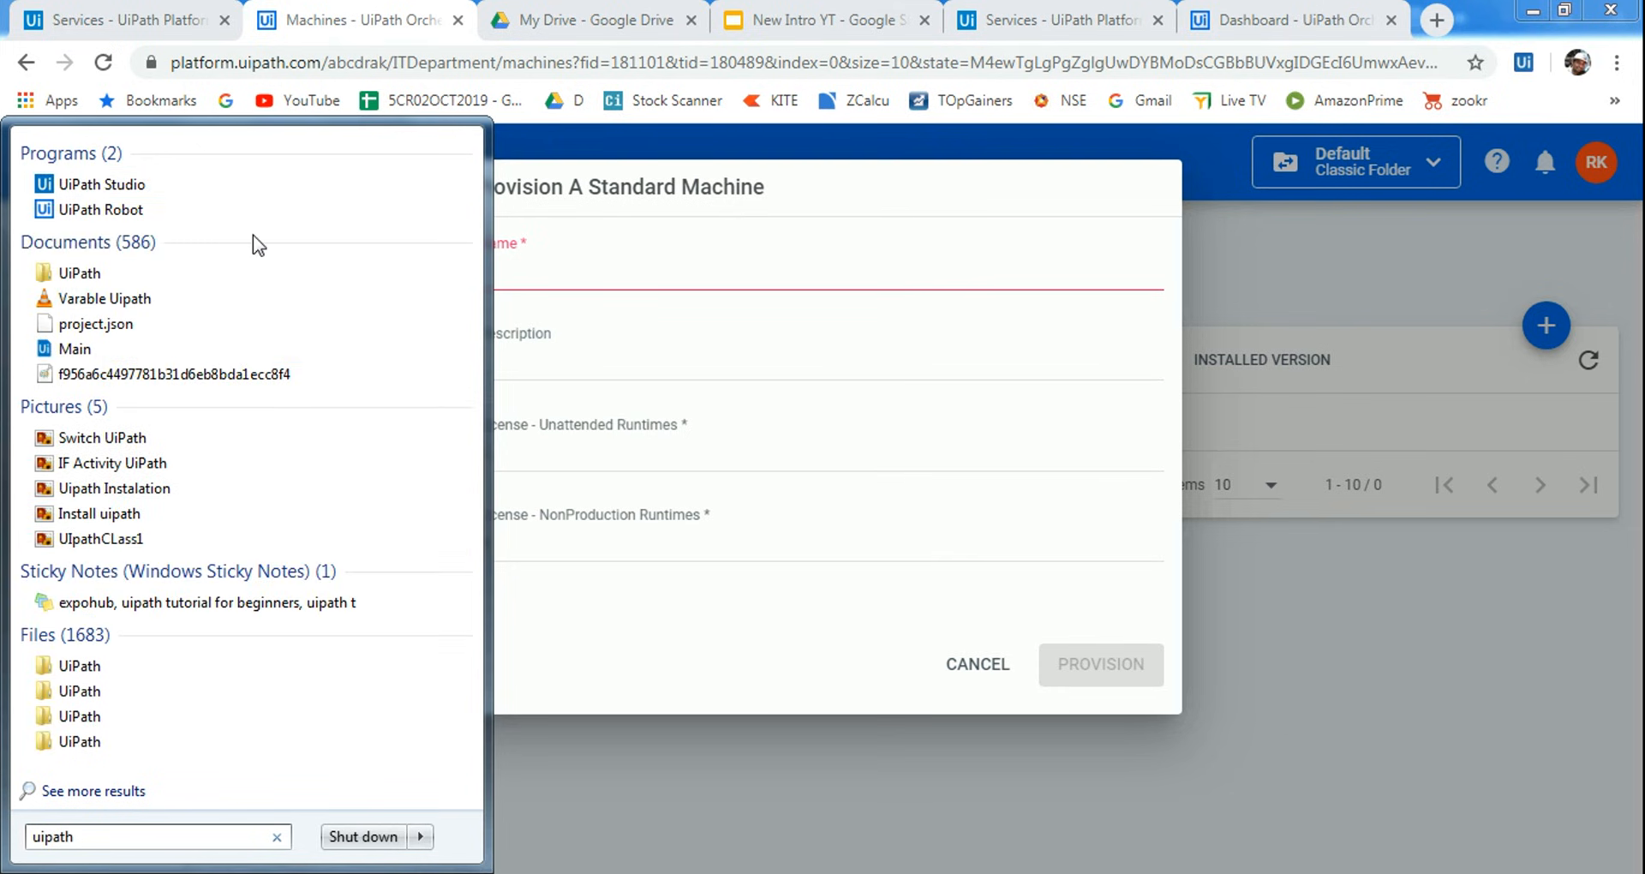
left_click(124, 216)
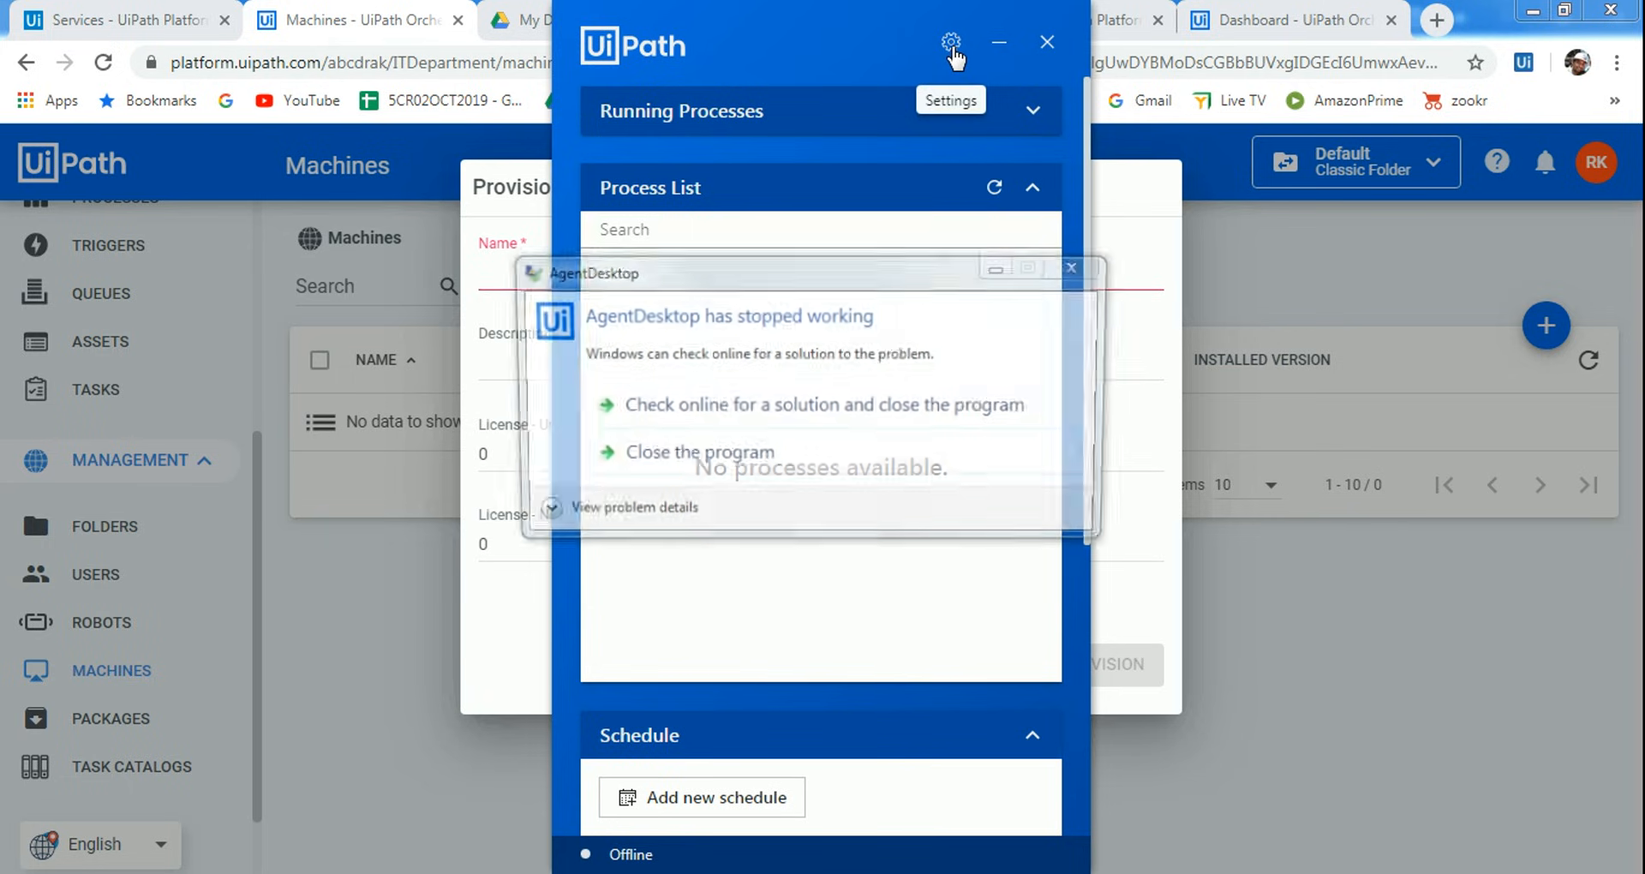
Close the AgentDesktop error dialog, open the robot's Orchestrator Settings, and select the machine name.
left_click(953, 48)
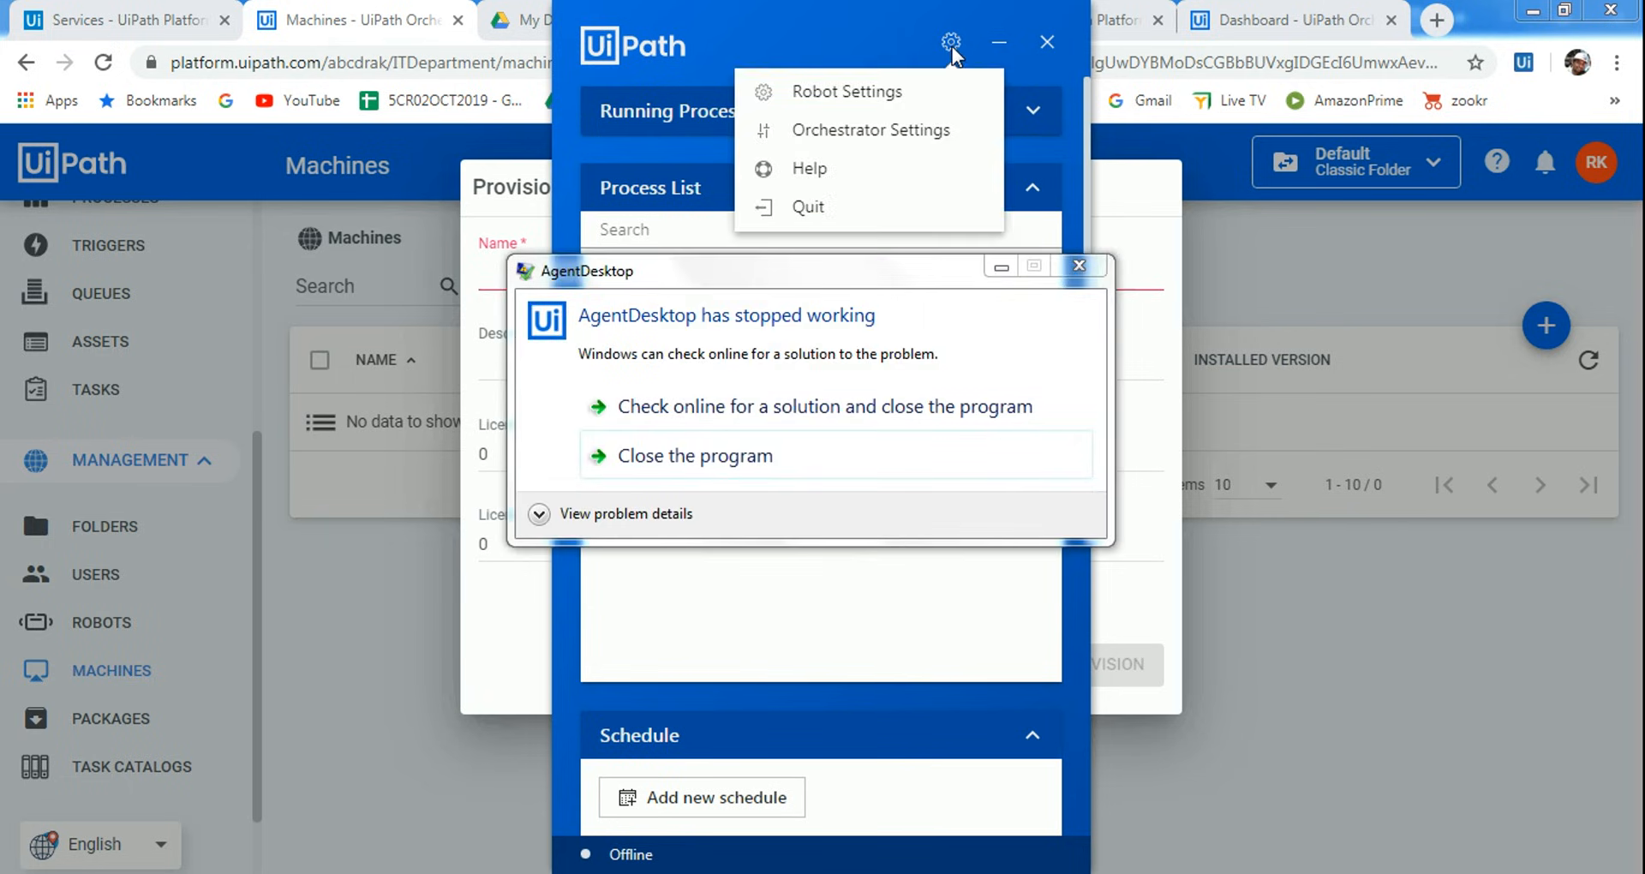
left_click(1078, 267)
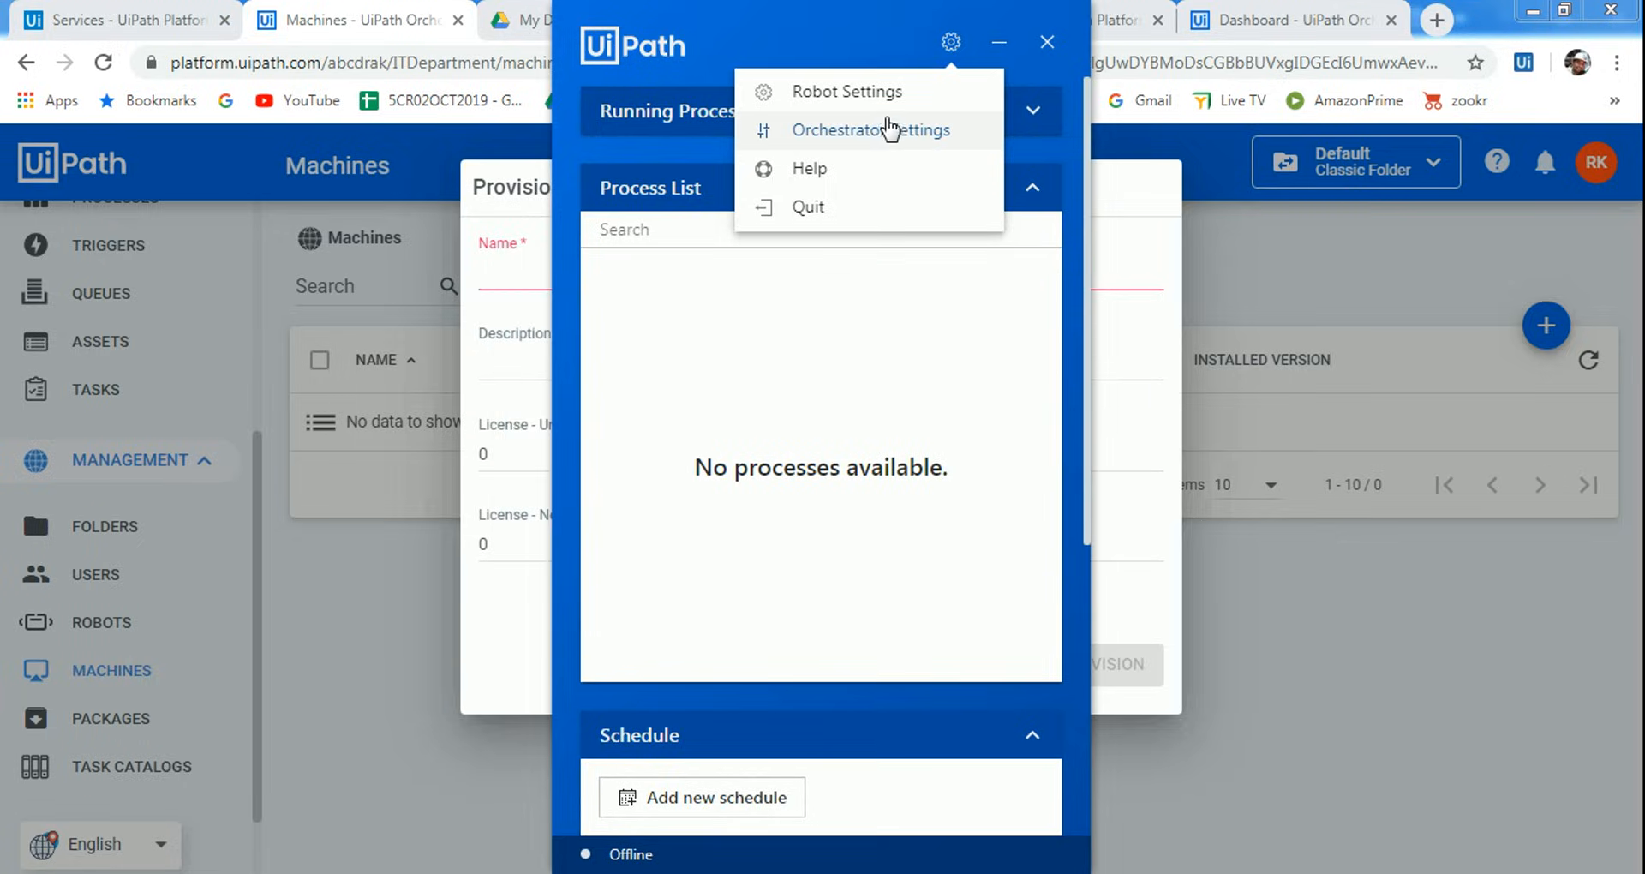
left_click(864, 141)
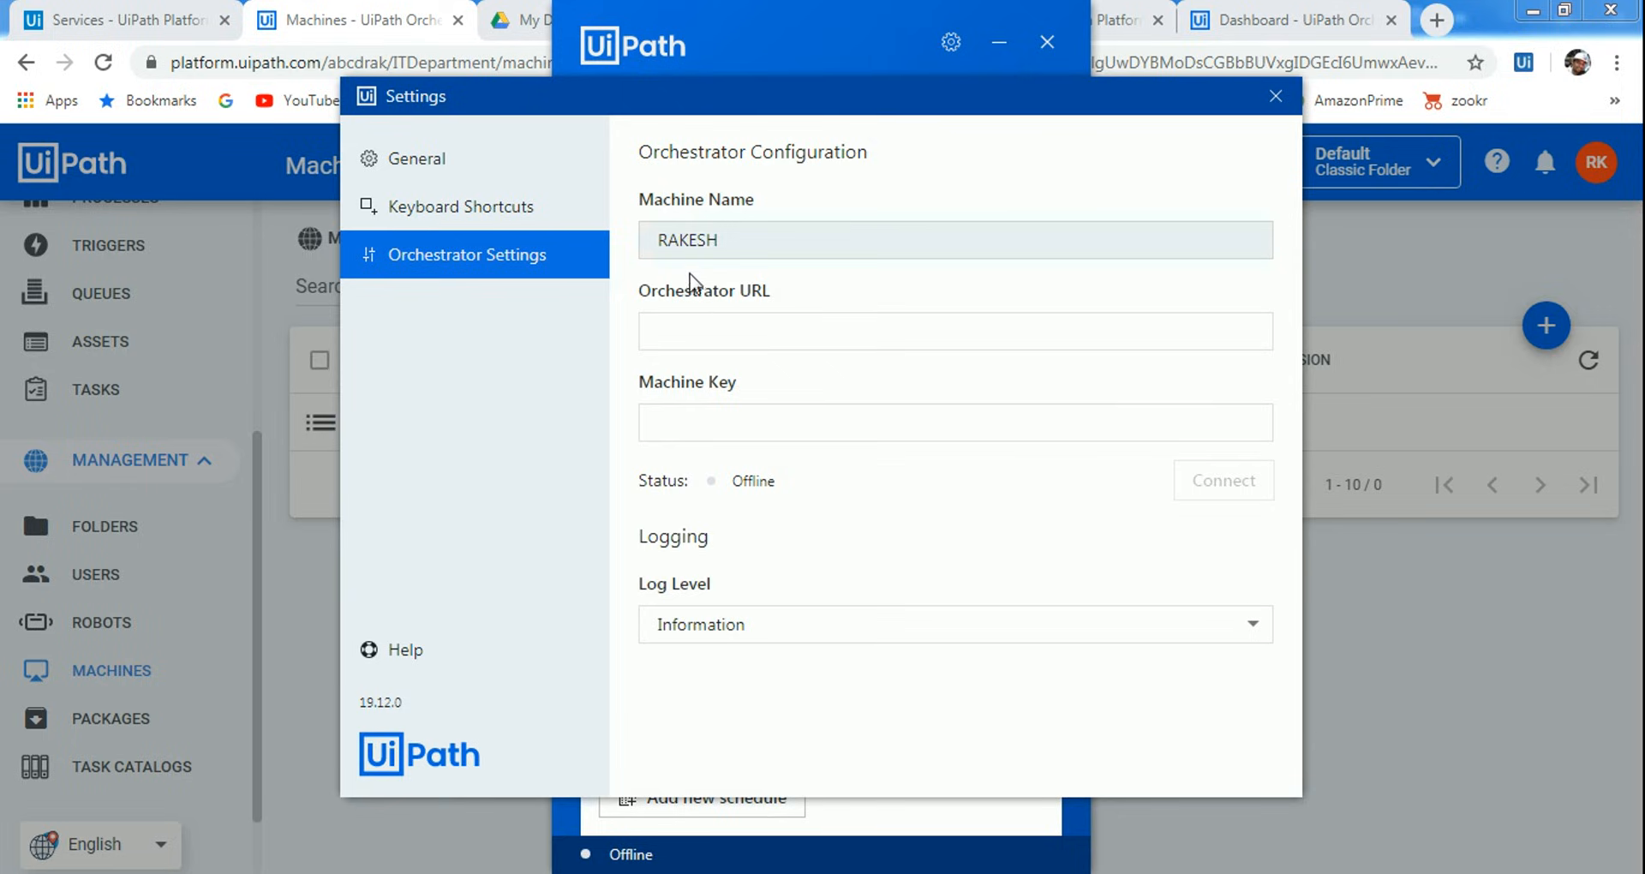
left_click_drag(724, 240, 660, 238)
key("ctrl+c")
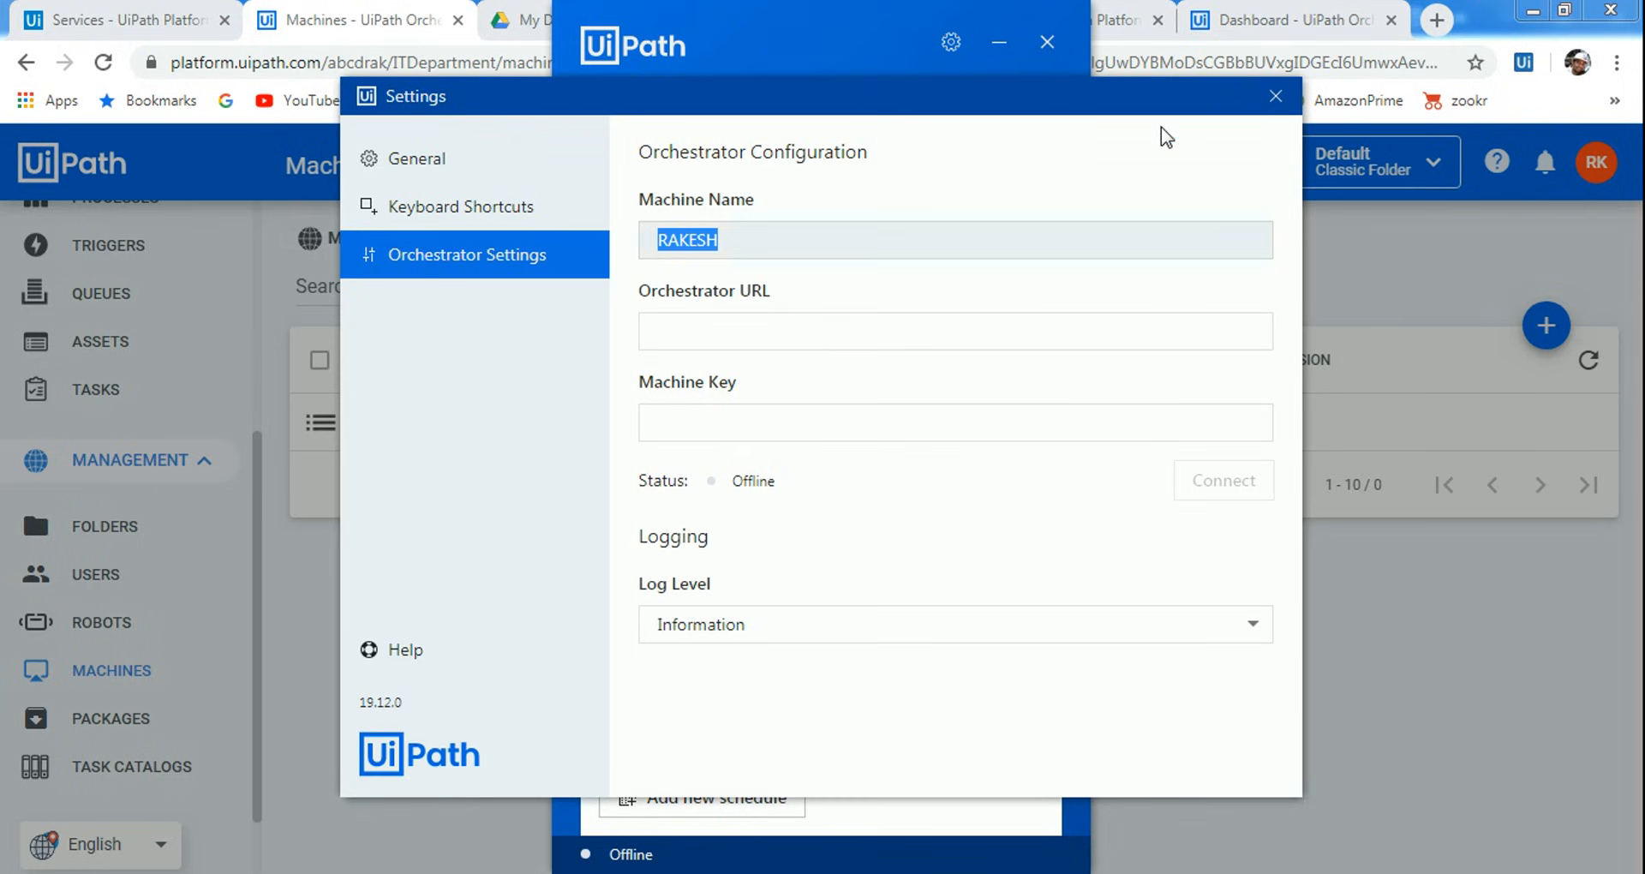
Close the robot's settings, minimize UiPath Robot, and paste the copied machine name as the standard machine's name.
left_click(1276, 96)
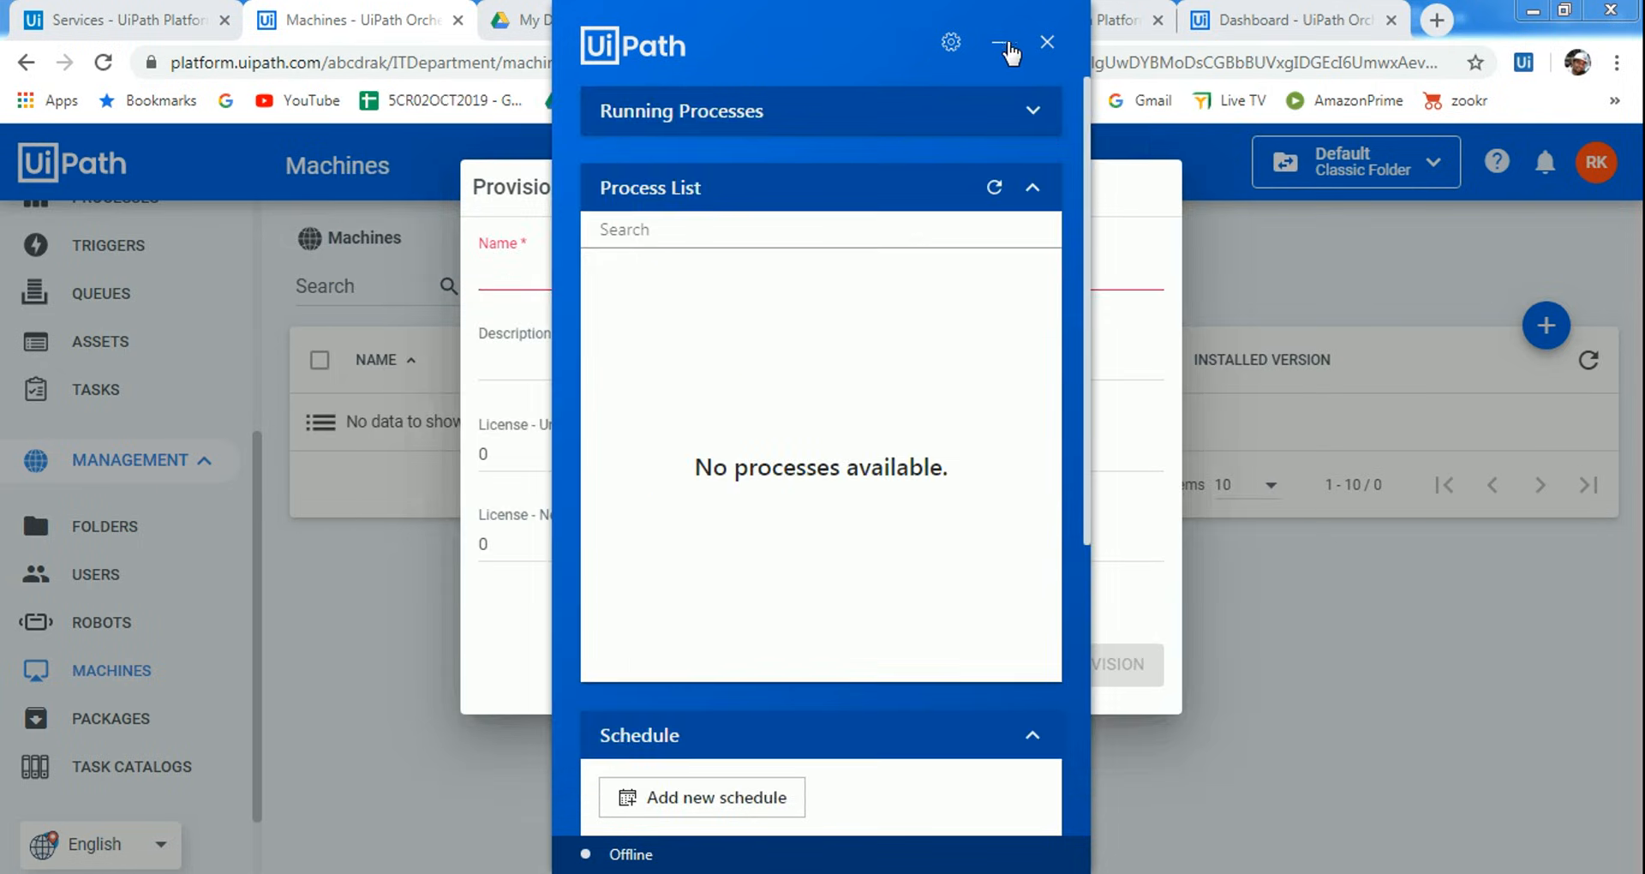
left_click(998, 43)
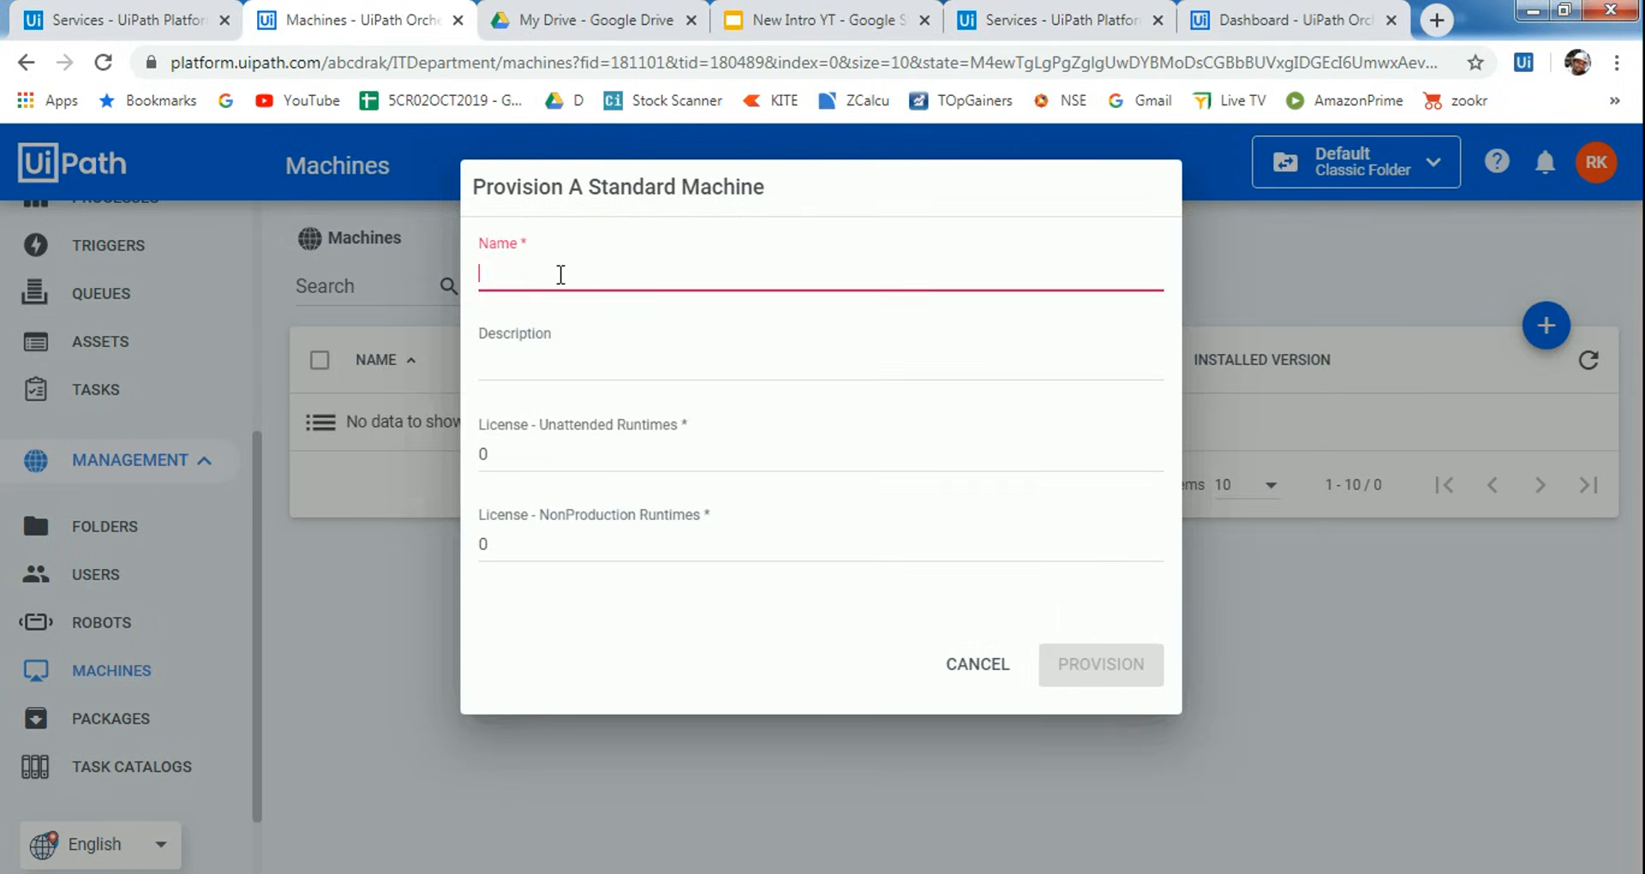
left_click(560, 275)
key("ctrl+v")
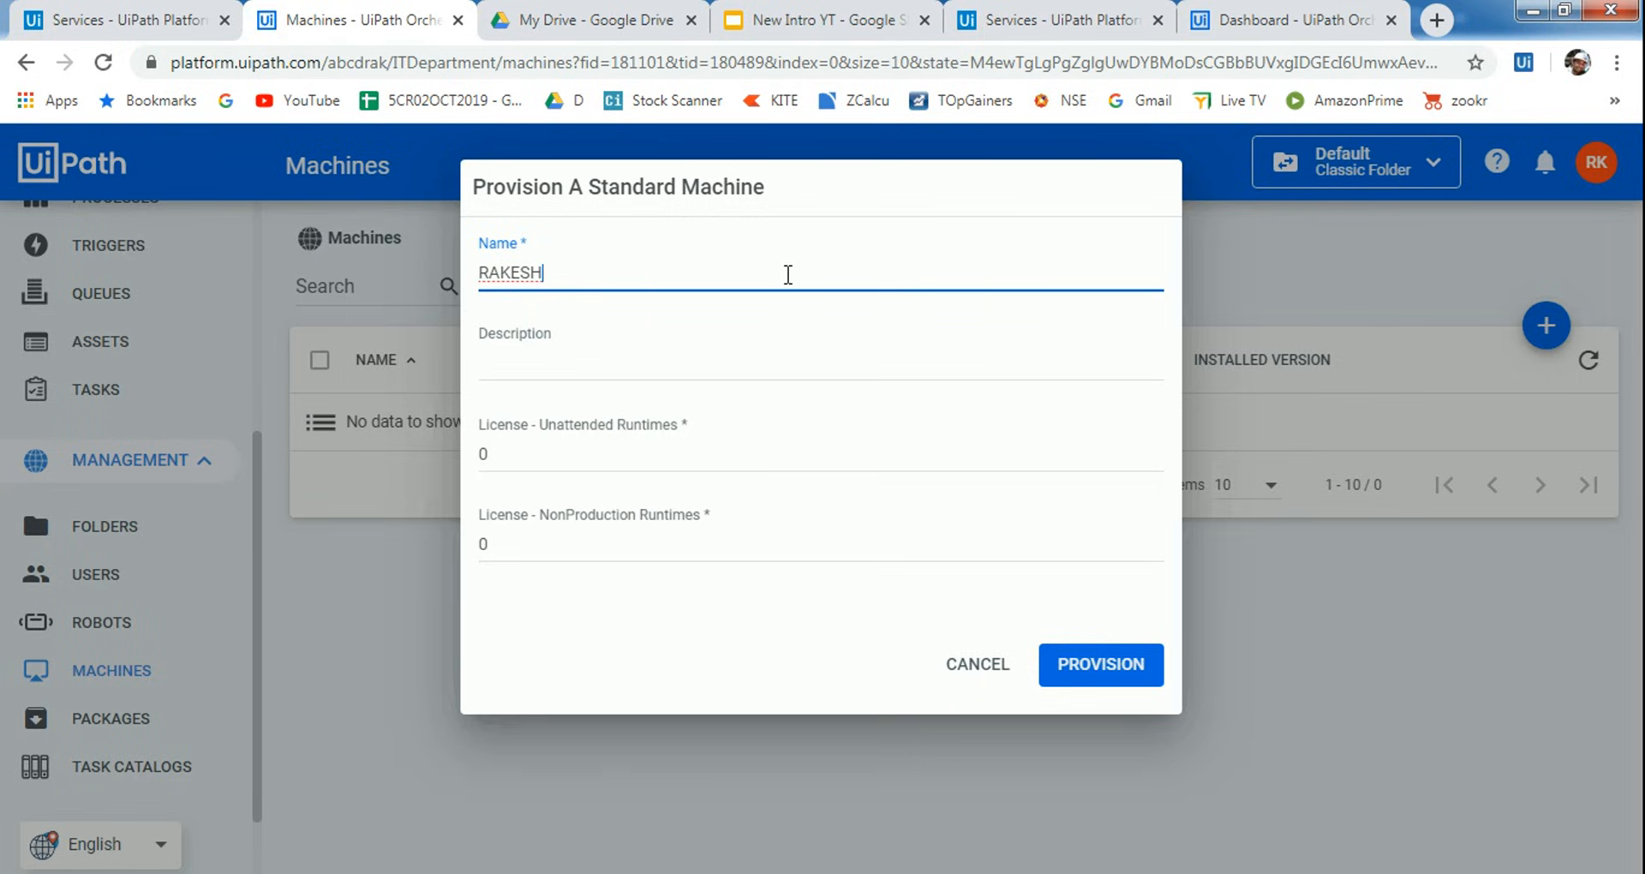
Provision the machine with the owner's first name and "Laptop" as description and 1 unattended runtime license.
left_click(611, 358)
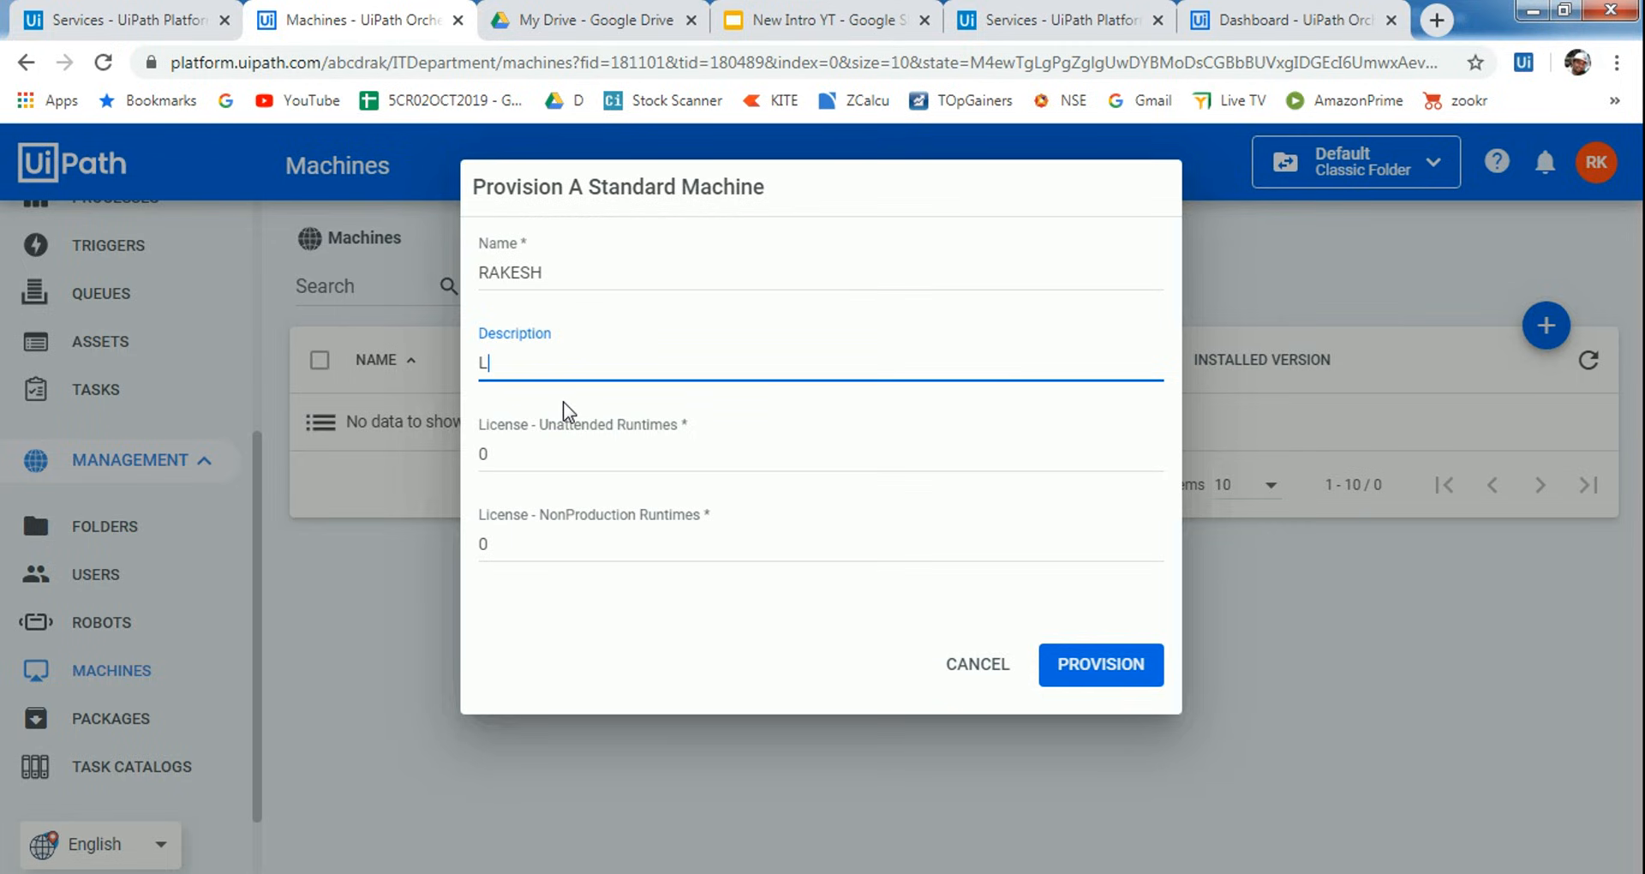
type("Rakesh")
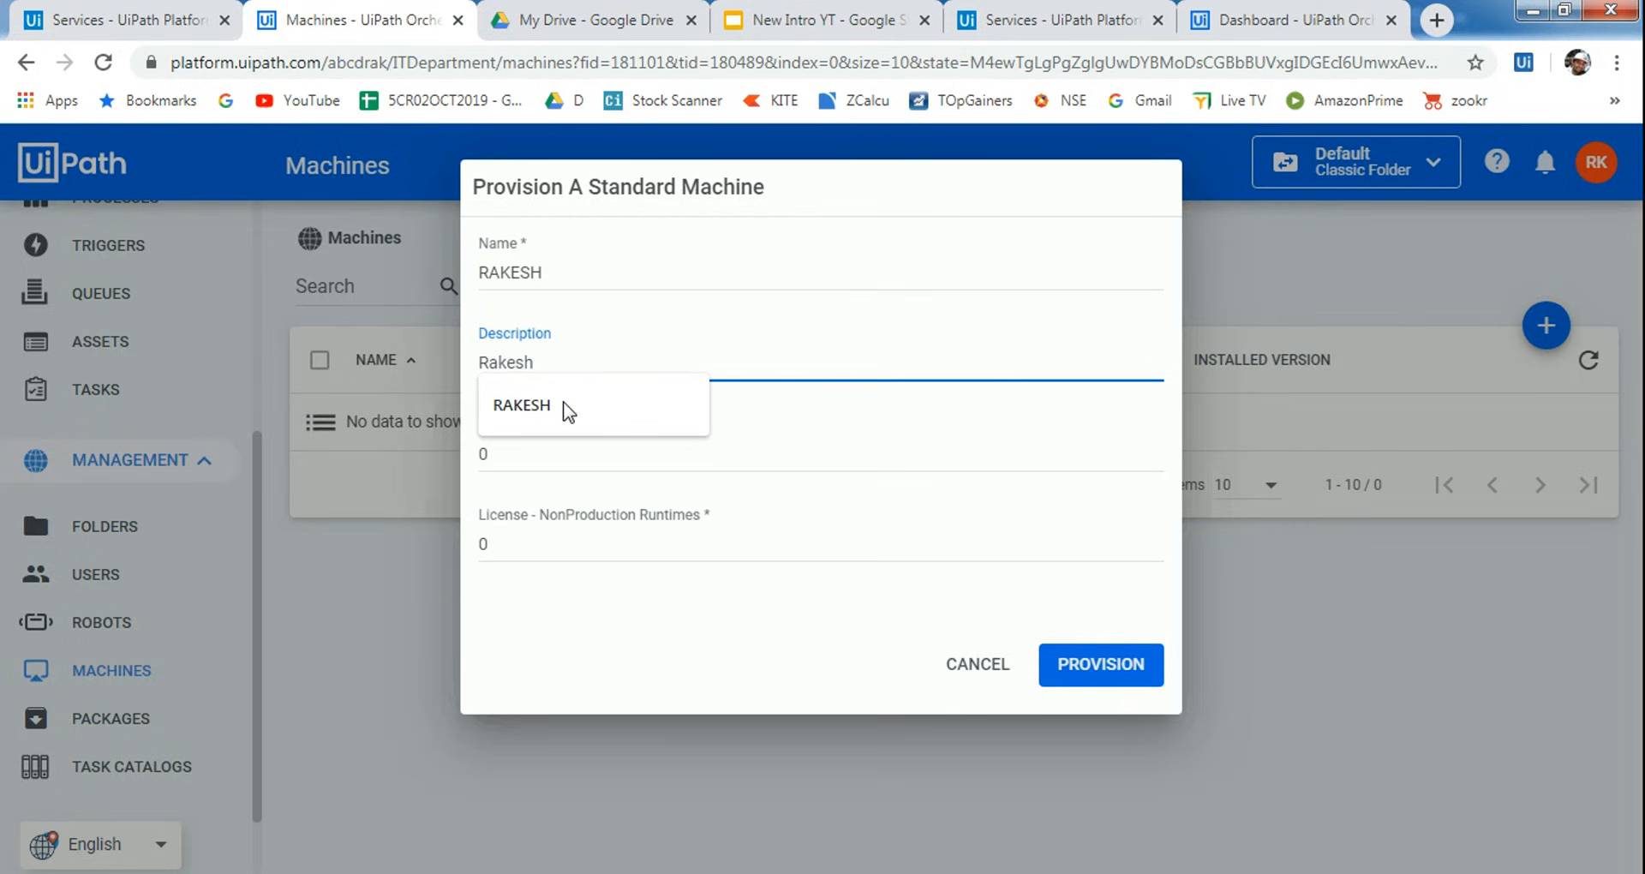
type("'s")
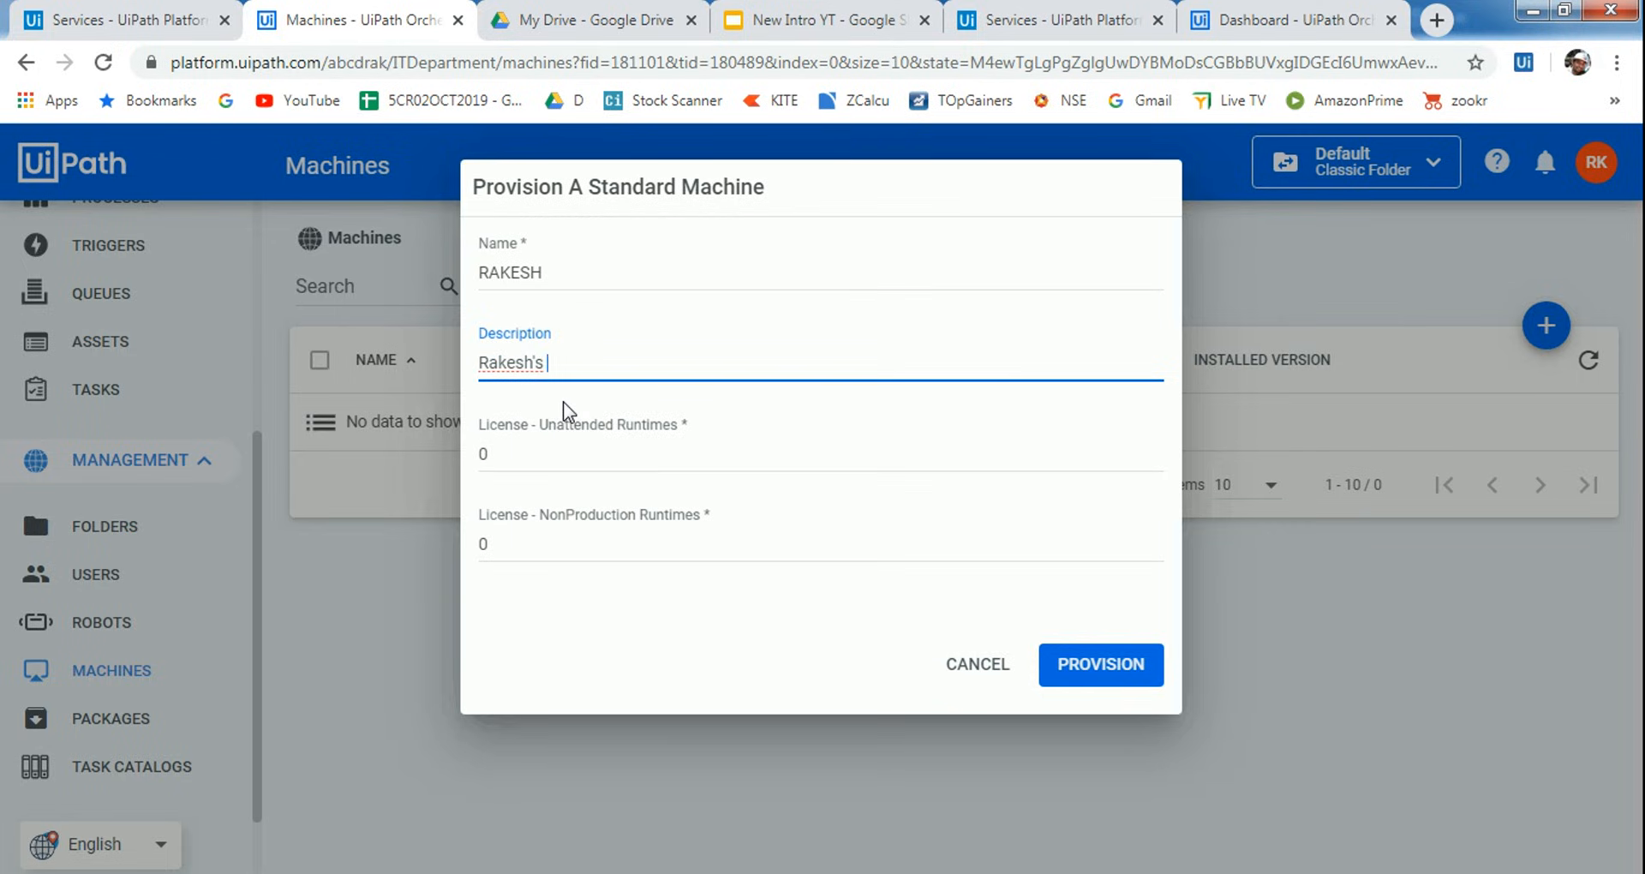
key("BackSpace")
key("BackSpace")
key("BackSpace")
key("BackSpace")
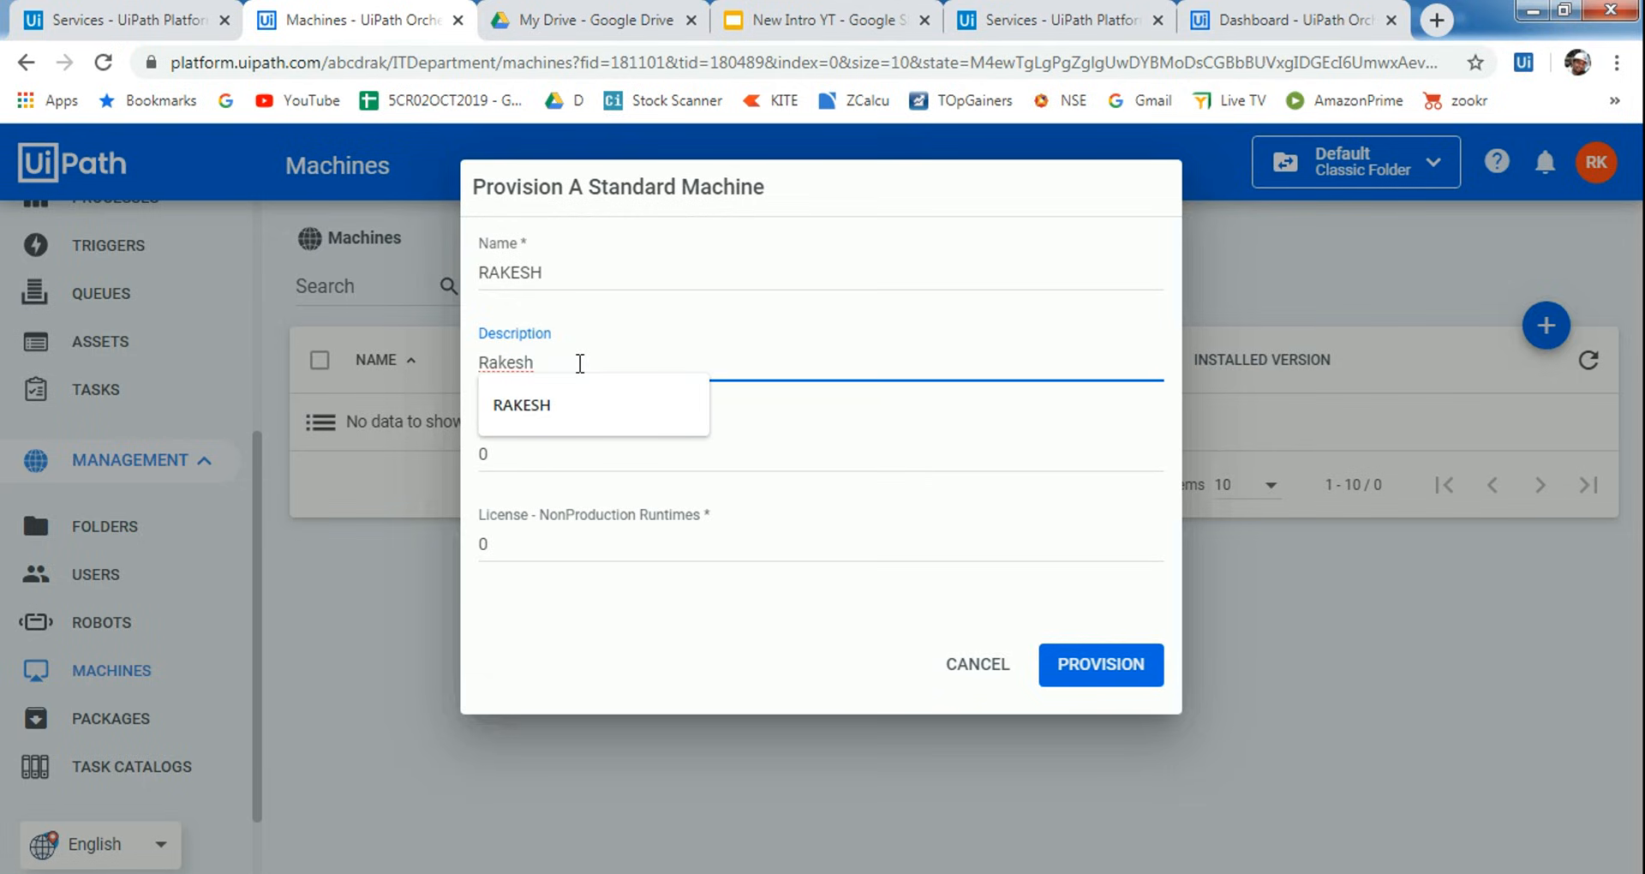
type("Laptop")
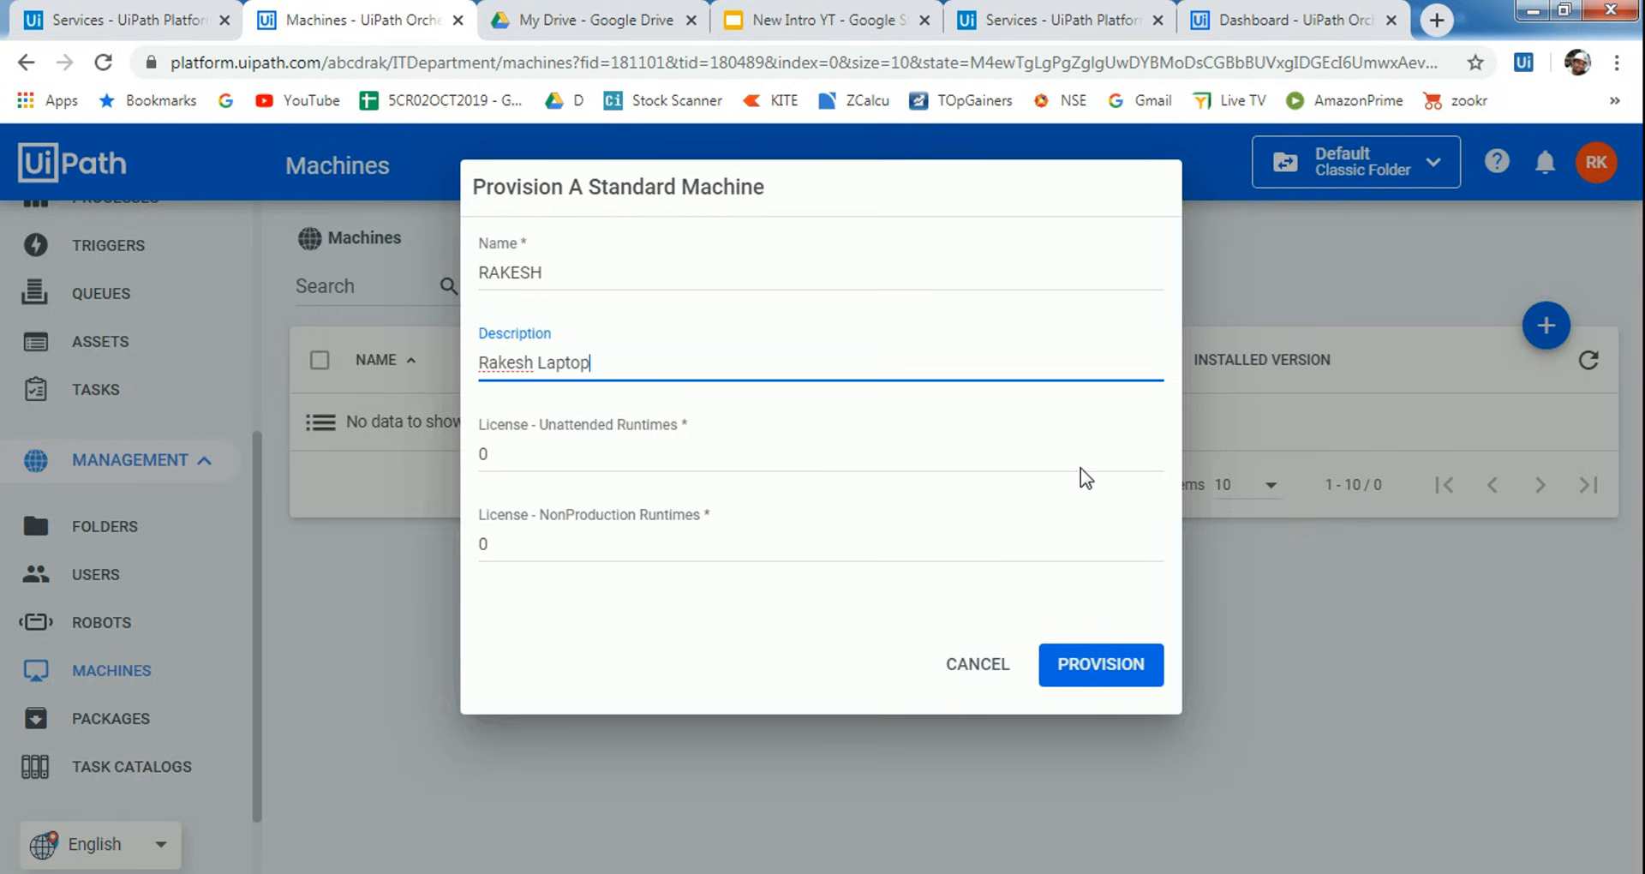
left_click(1156, 449)
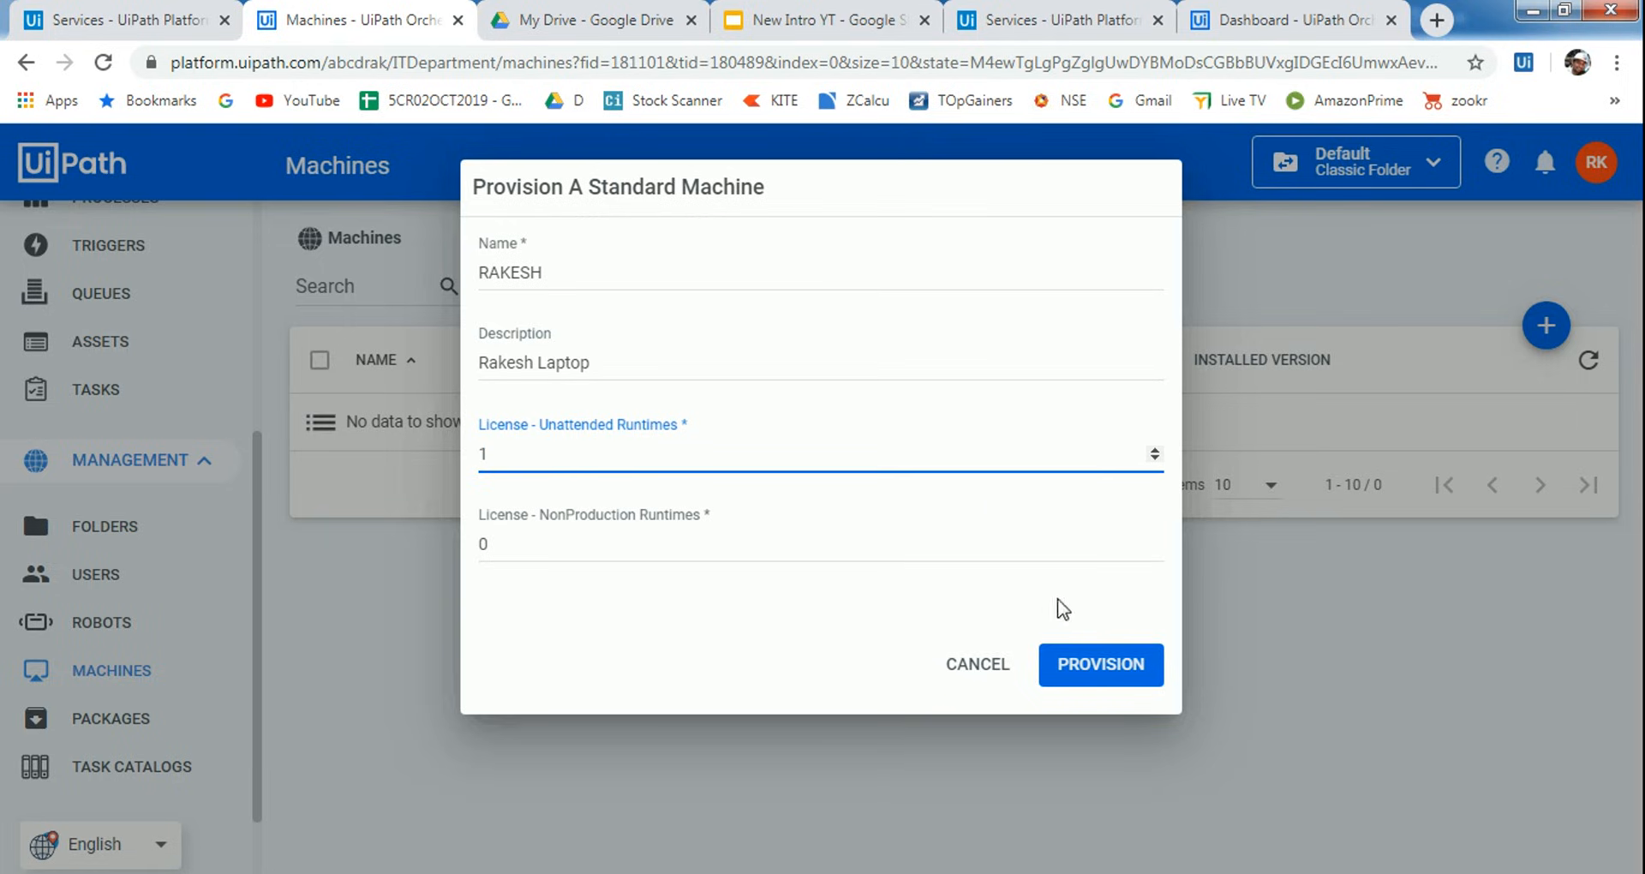
left_click(1122, 673)
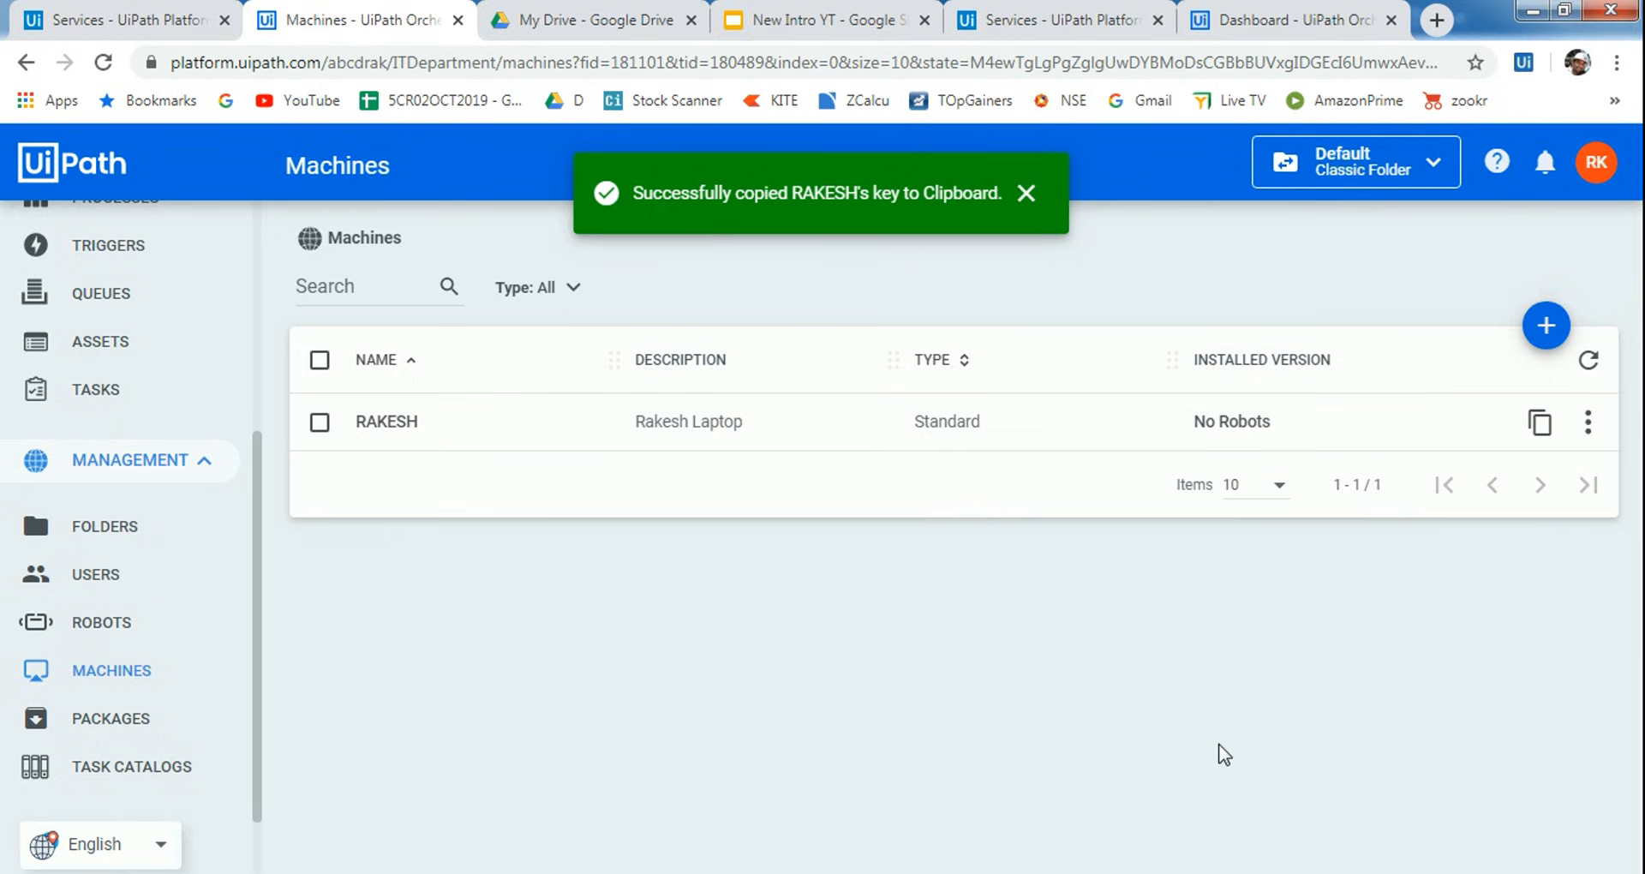
Replace item 1 of the Notepad note with "Connect Orchestrator to Laptop" and minimize Notepad.
mouse_move(941, 871)
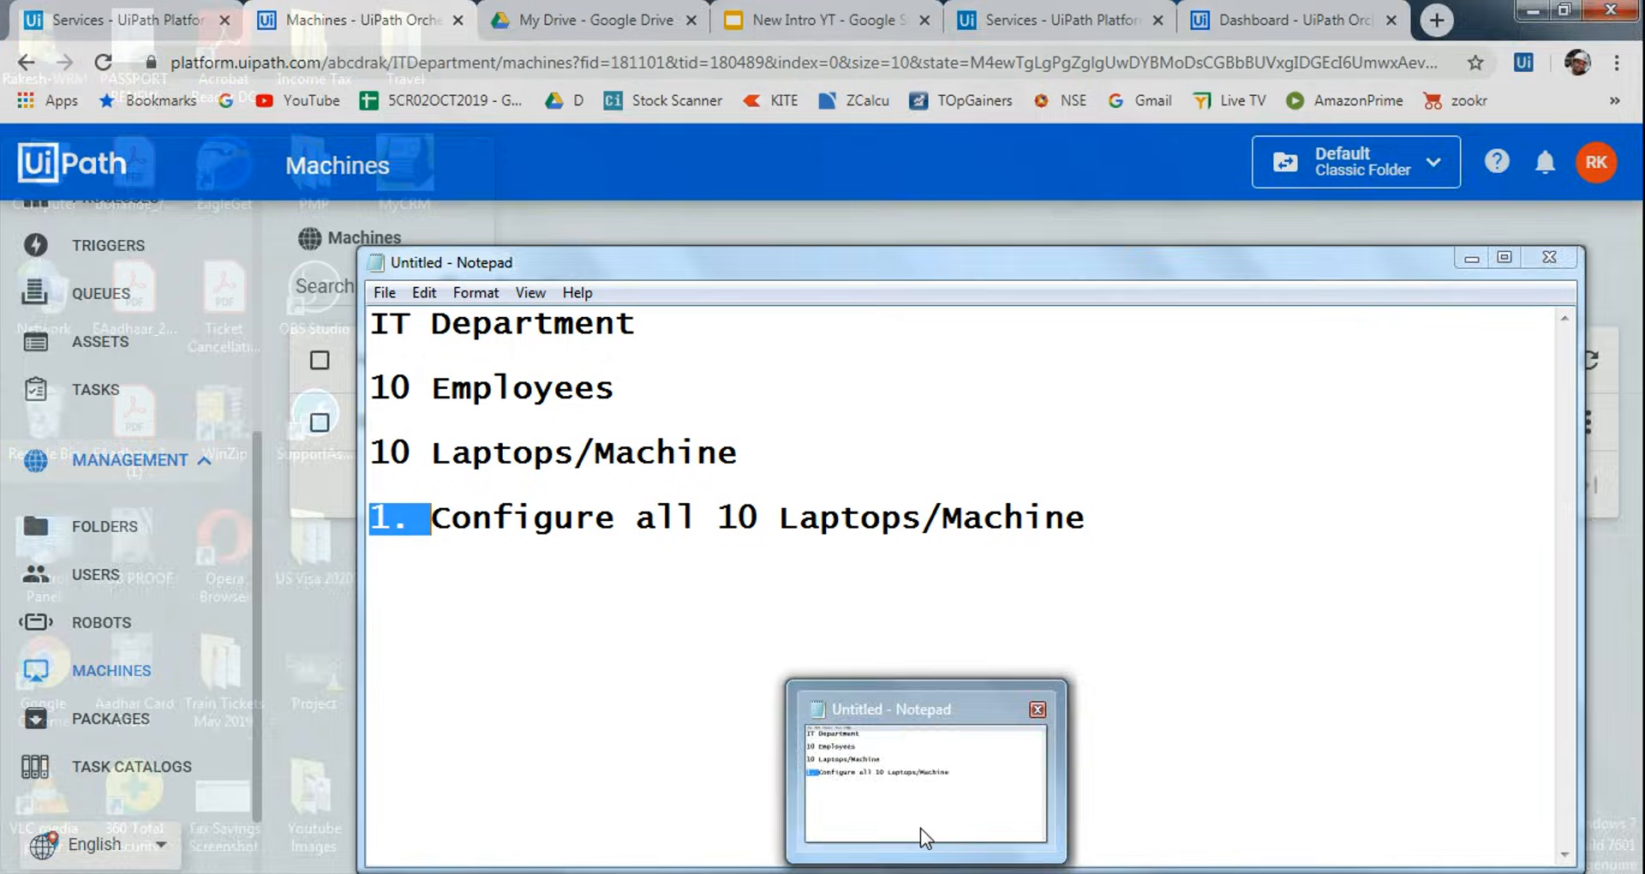
left_click(920, 828)
left_click_drag(1098, 519, 431, 530)
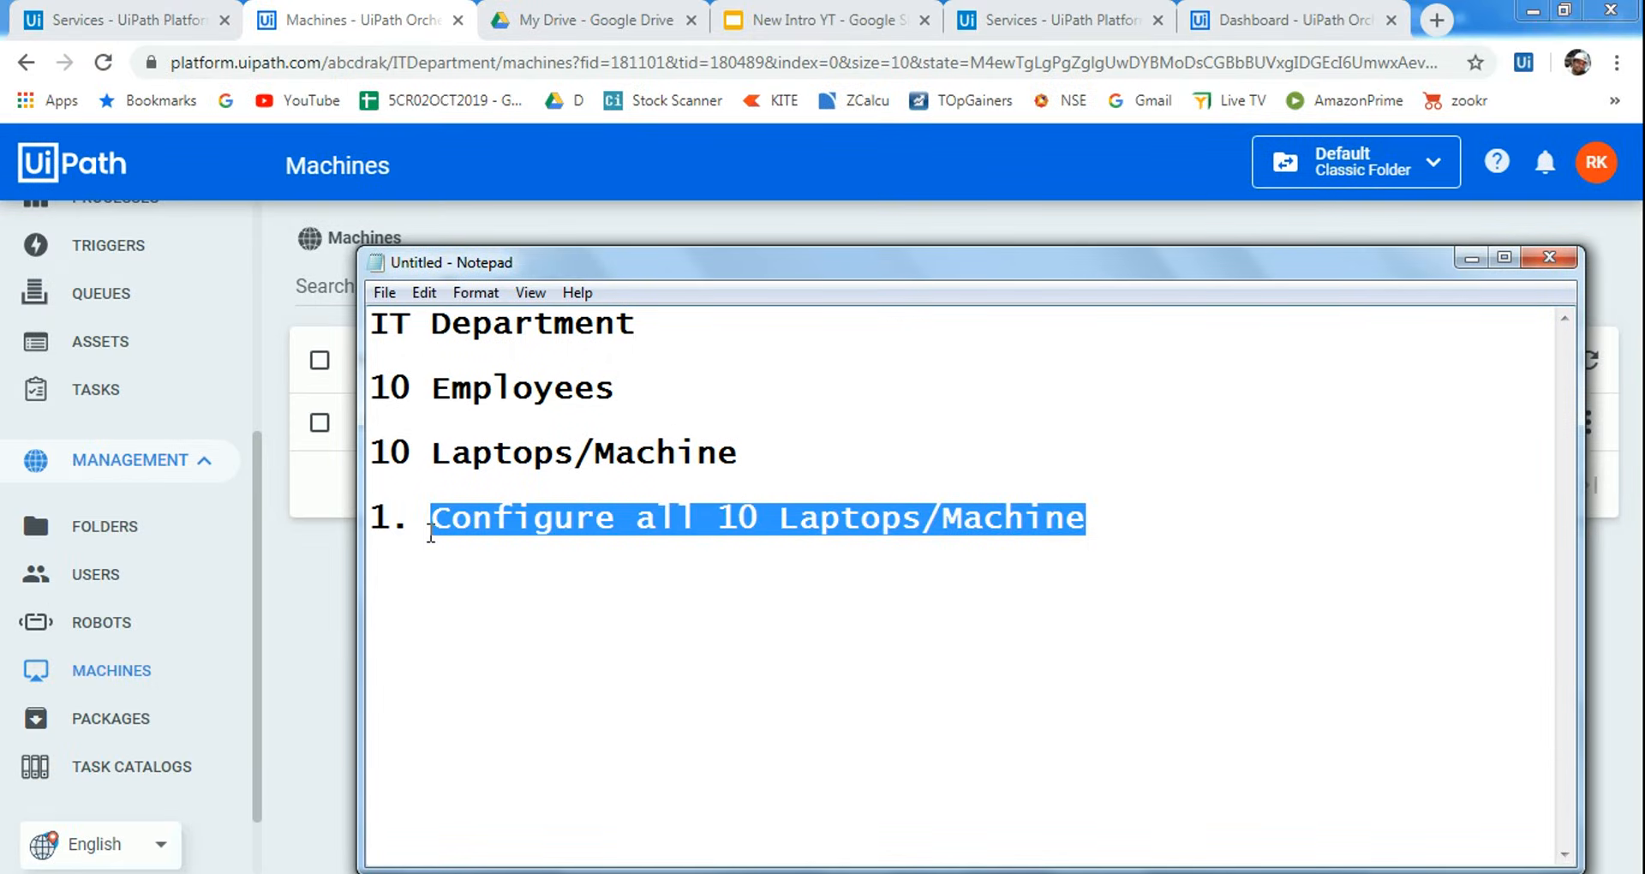
type("Connect ")
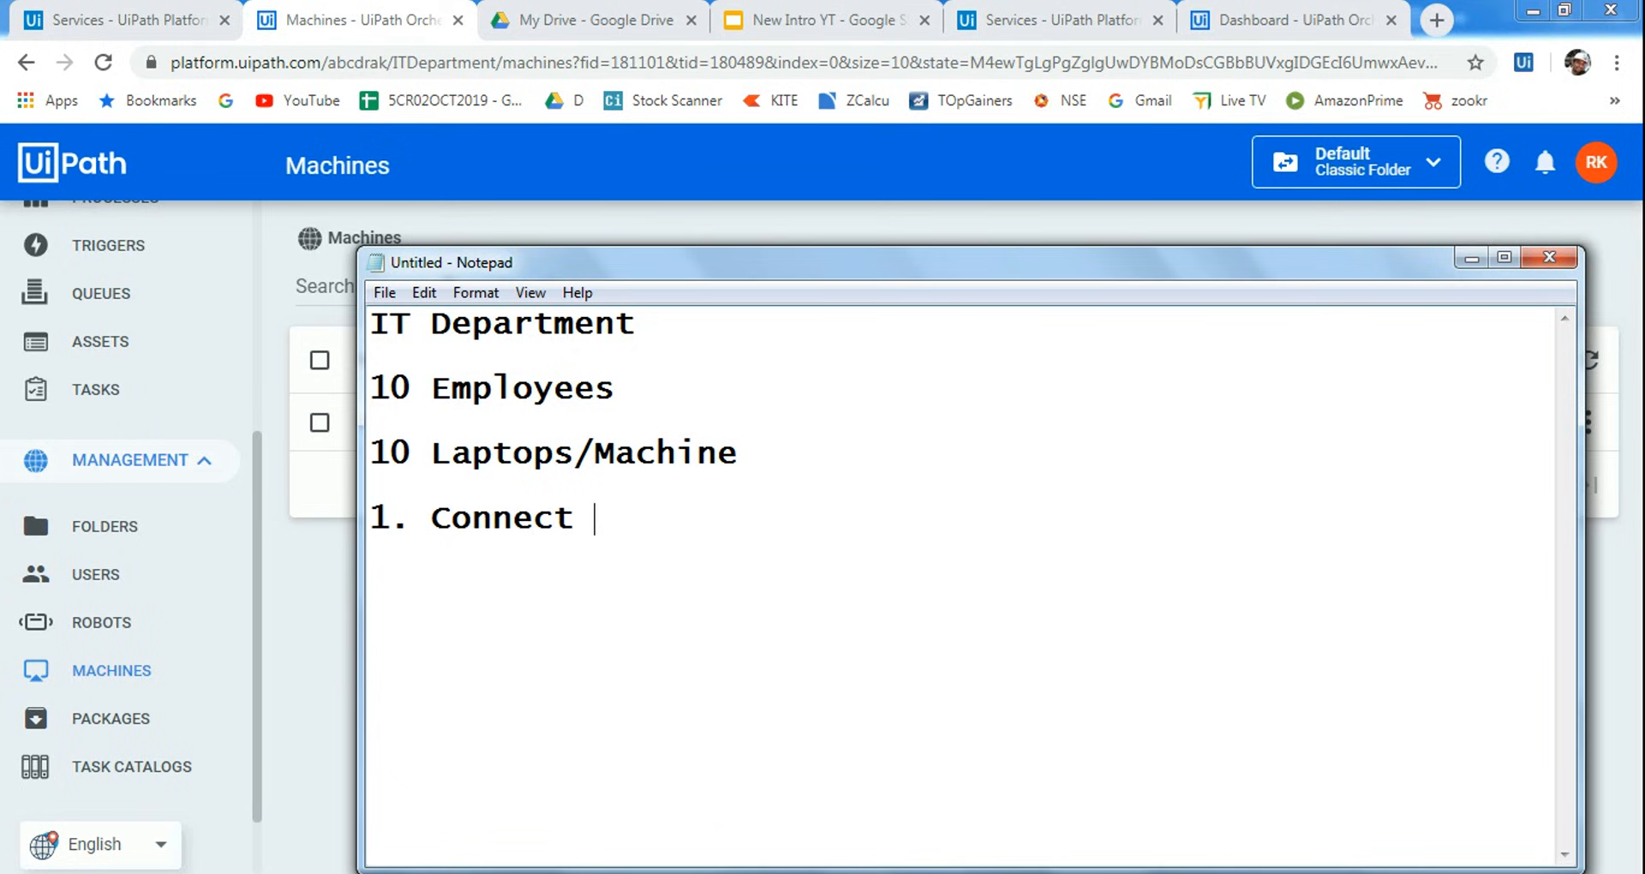
type("Orchestrator to L")
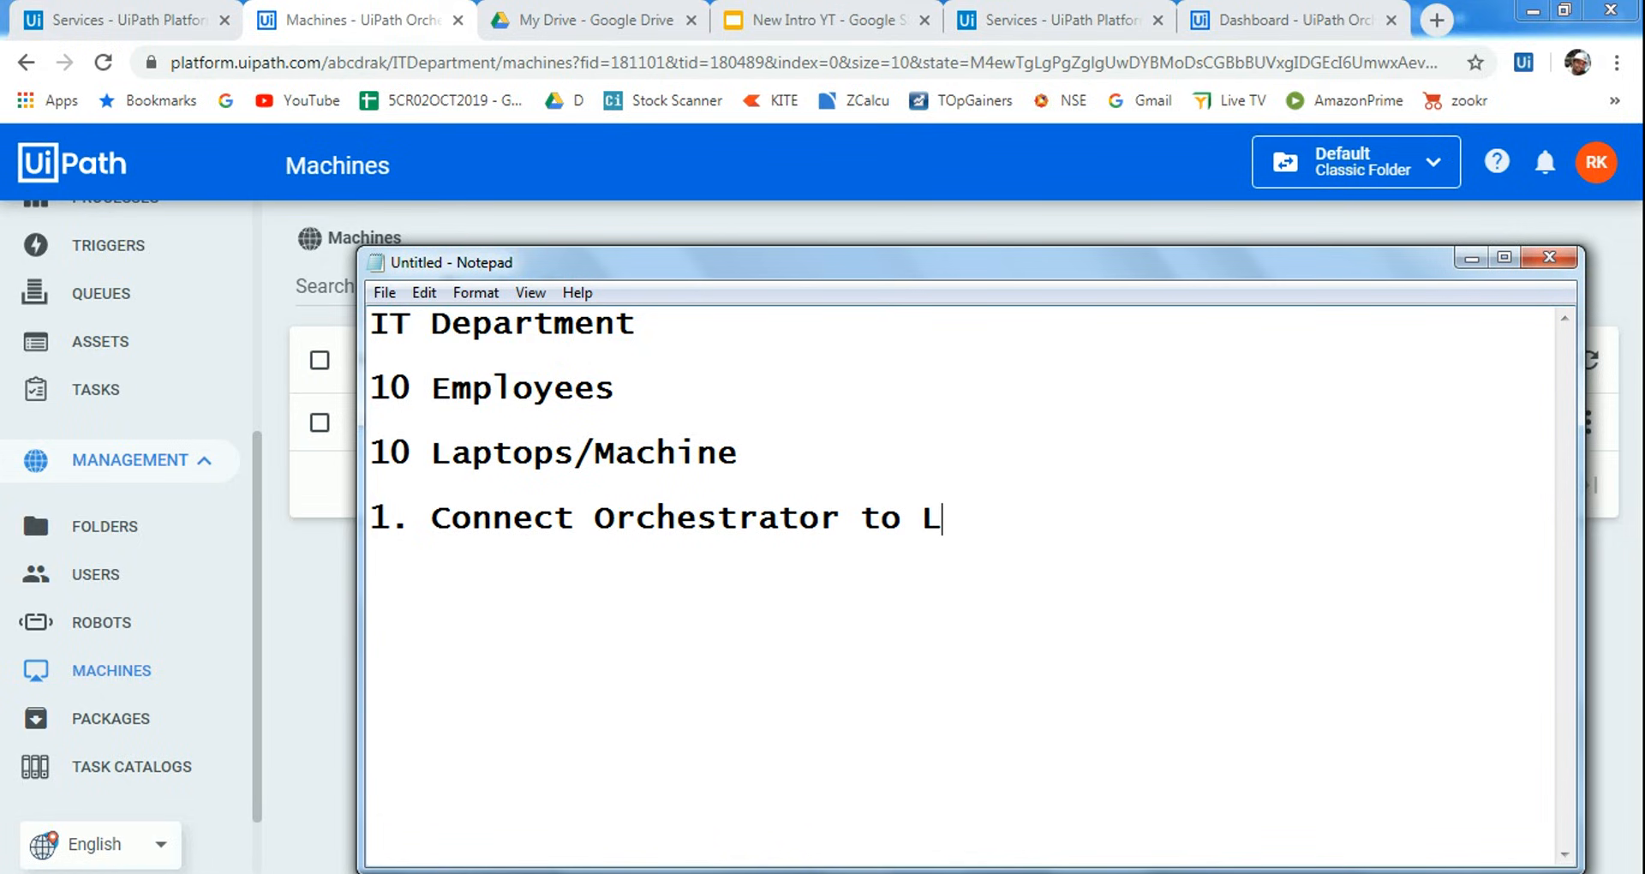
type("aptop")
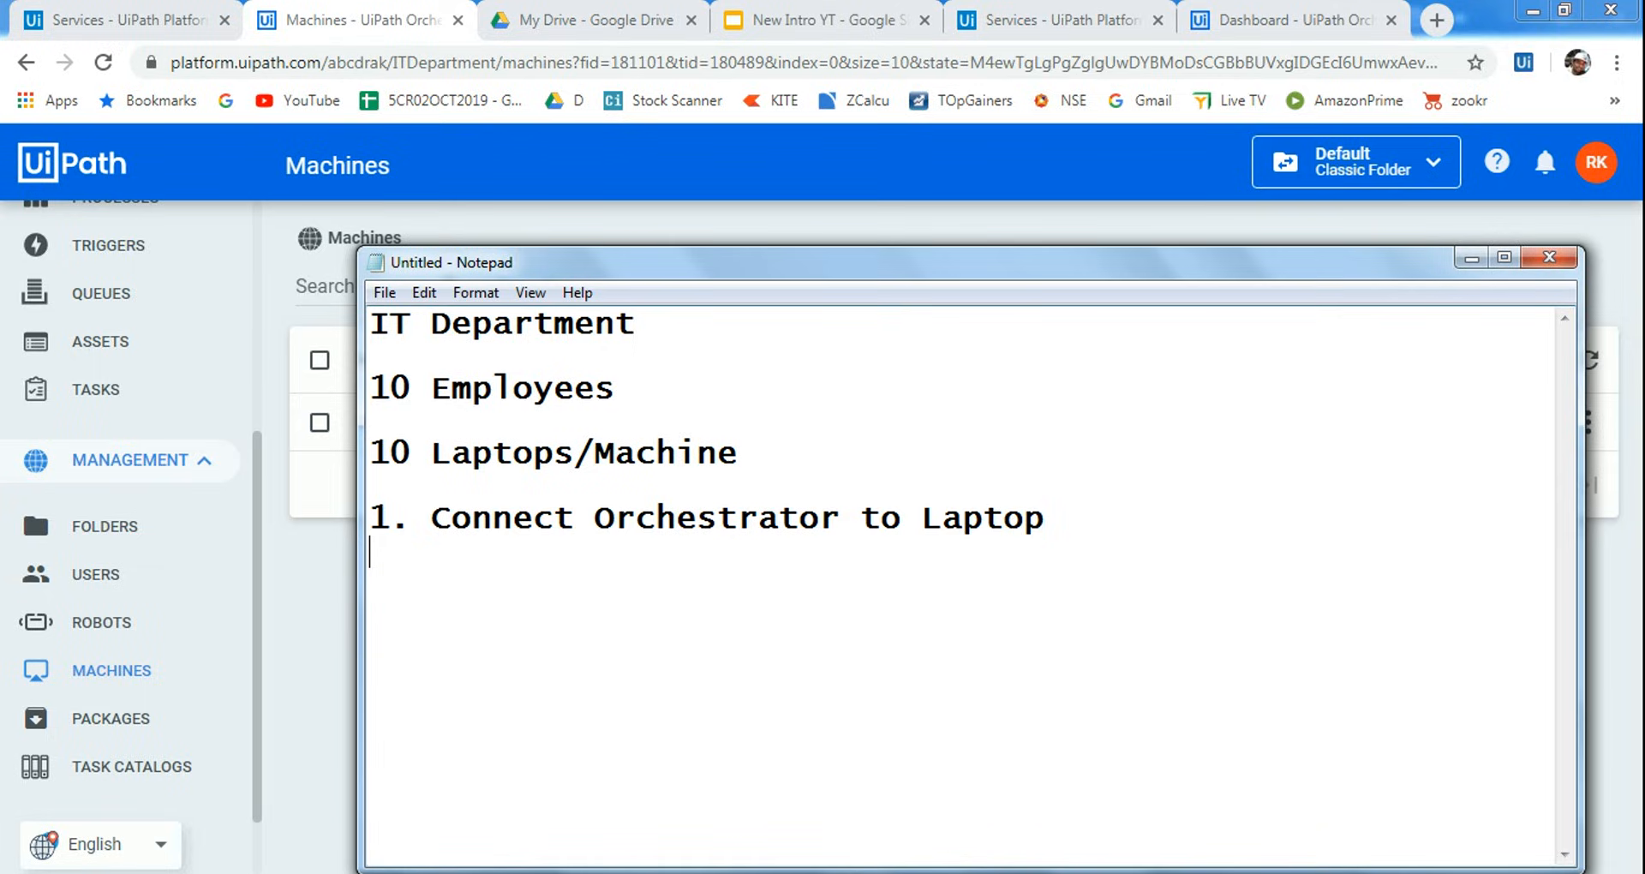
left_click(1465, 261)
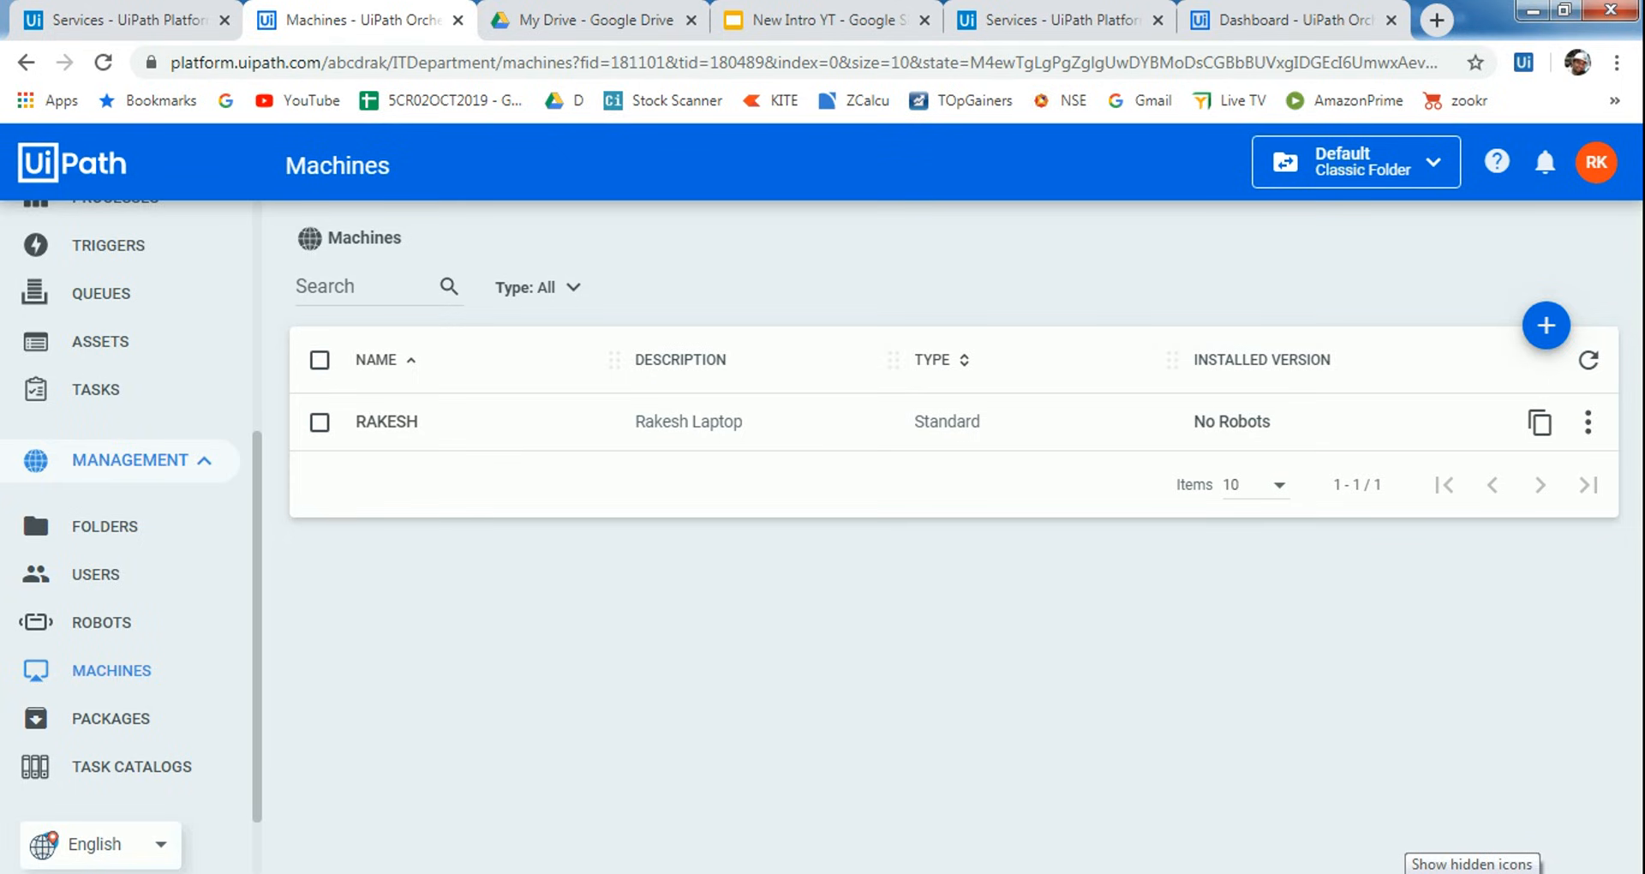
Display the UiPath Robot options in the Windows notification area, and start creating a standard robot in Orchestrator.
left_click(1405, 870)
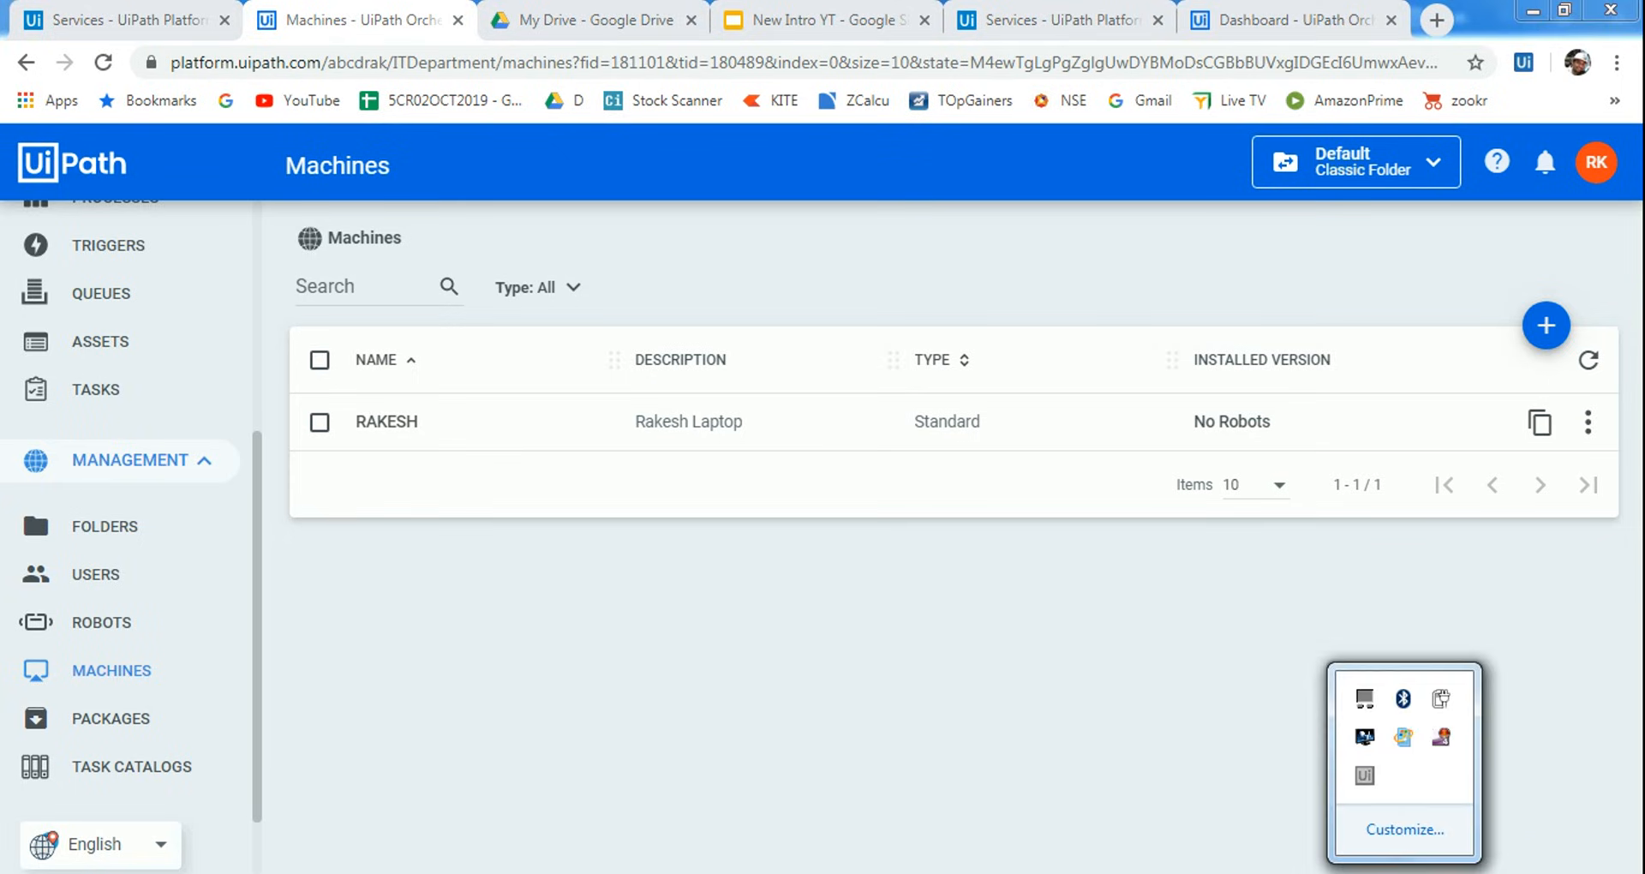
right_click(1368, 779)
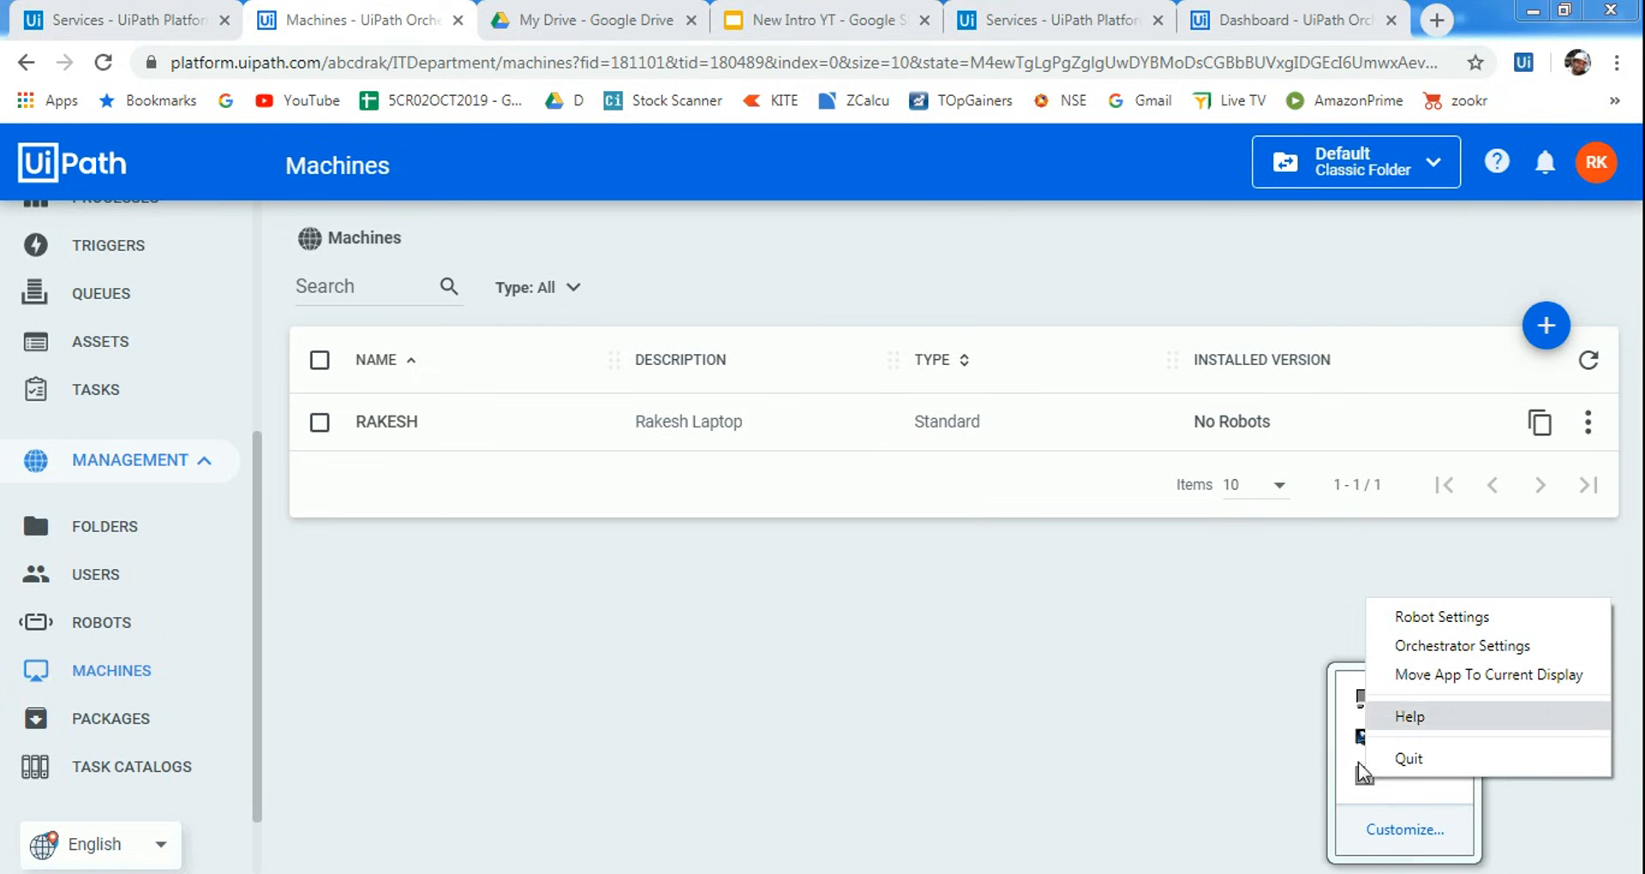
left_click(122, 630)
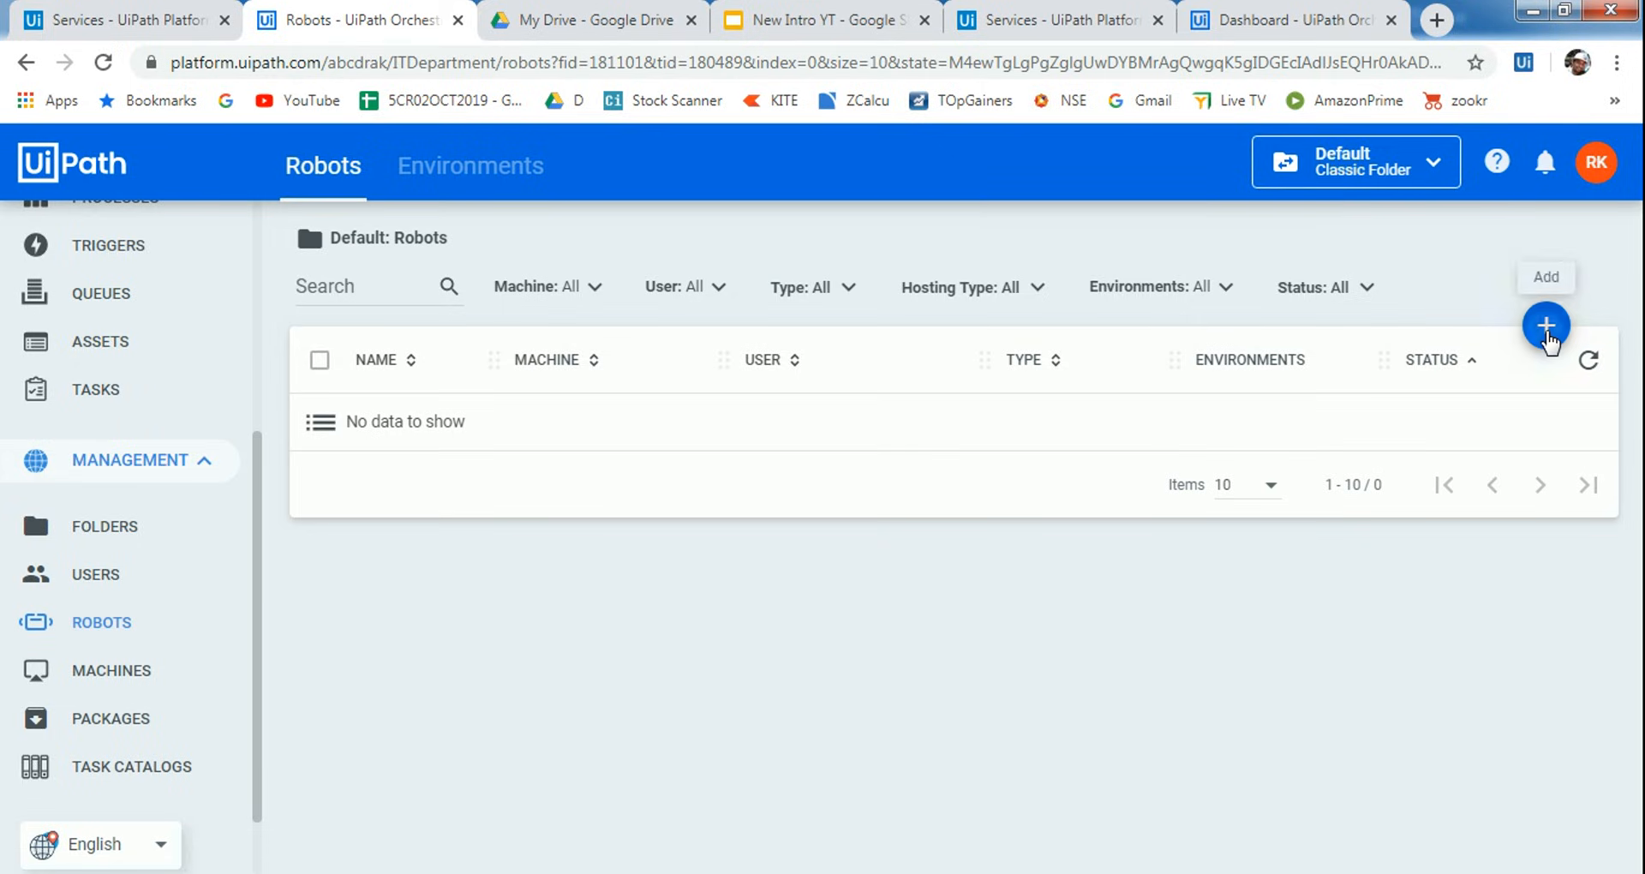
left_click(1548, 334)
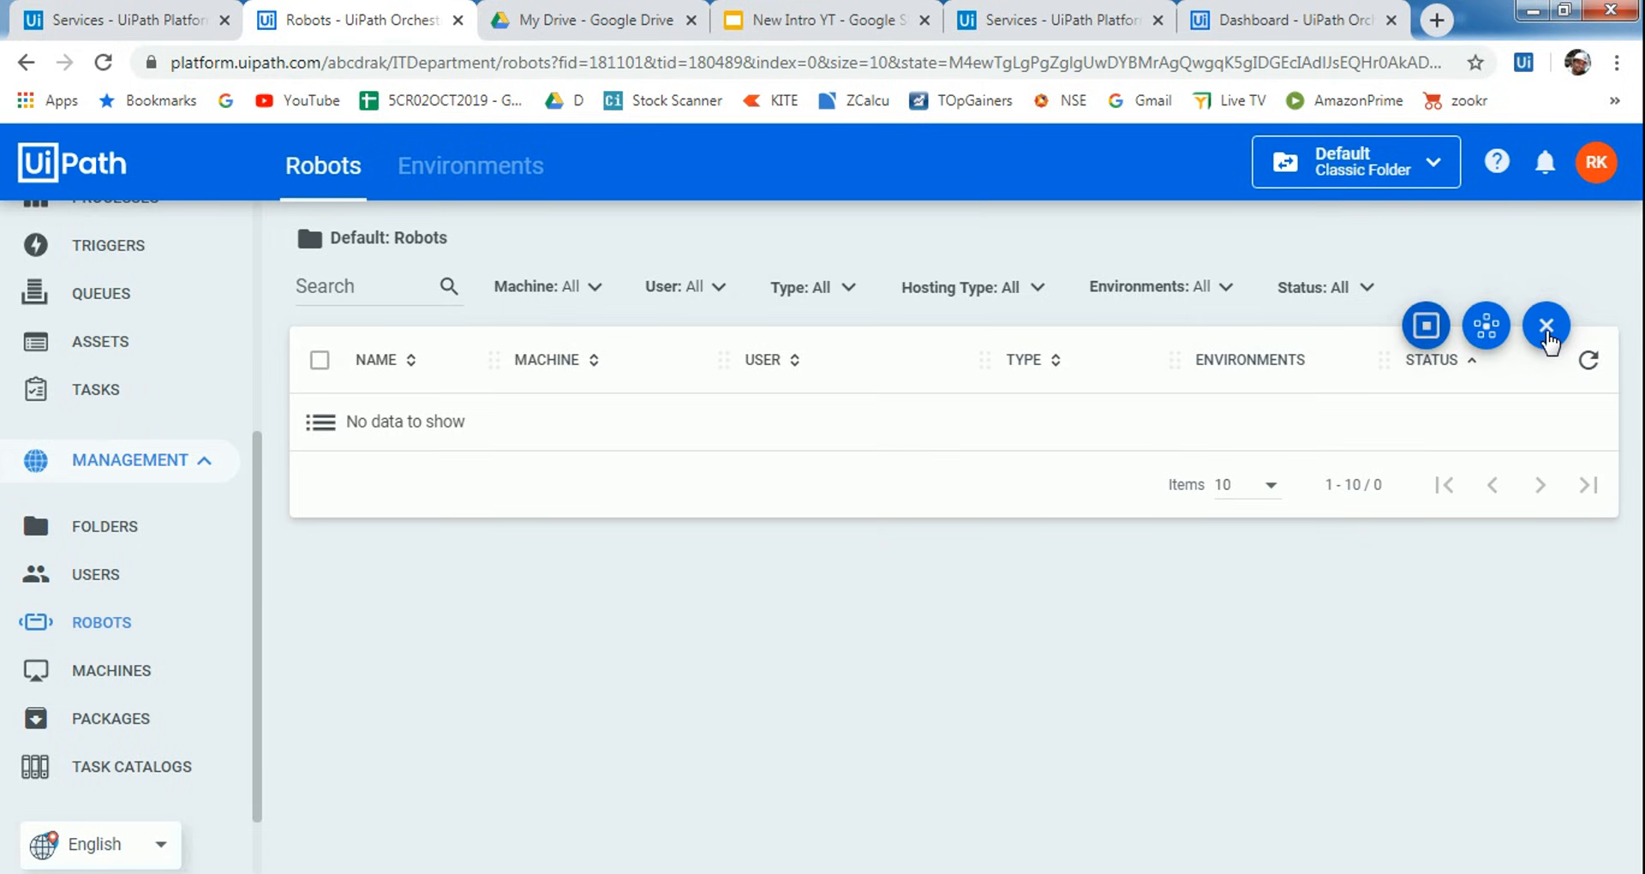
left_click(1423, 332)
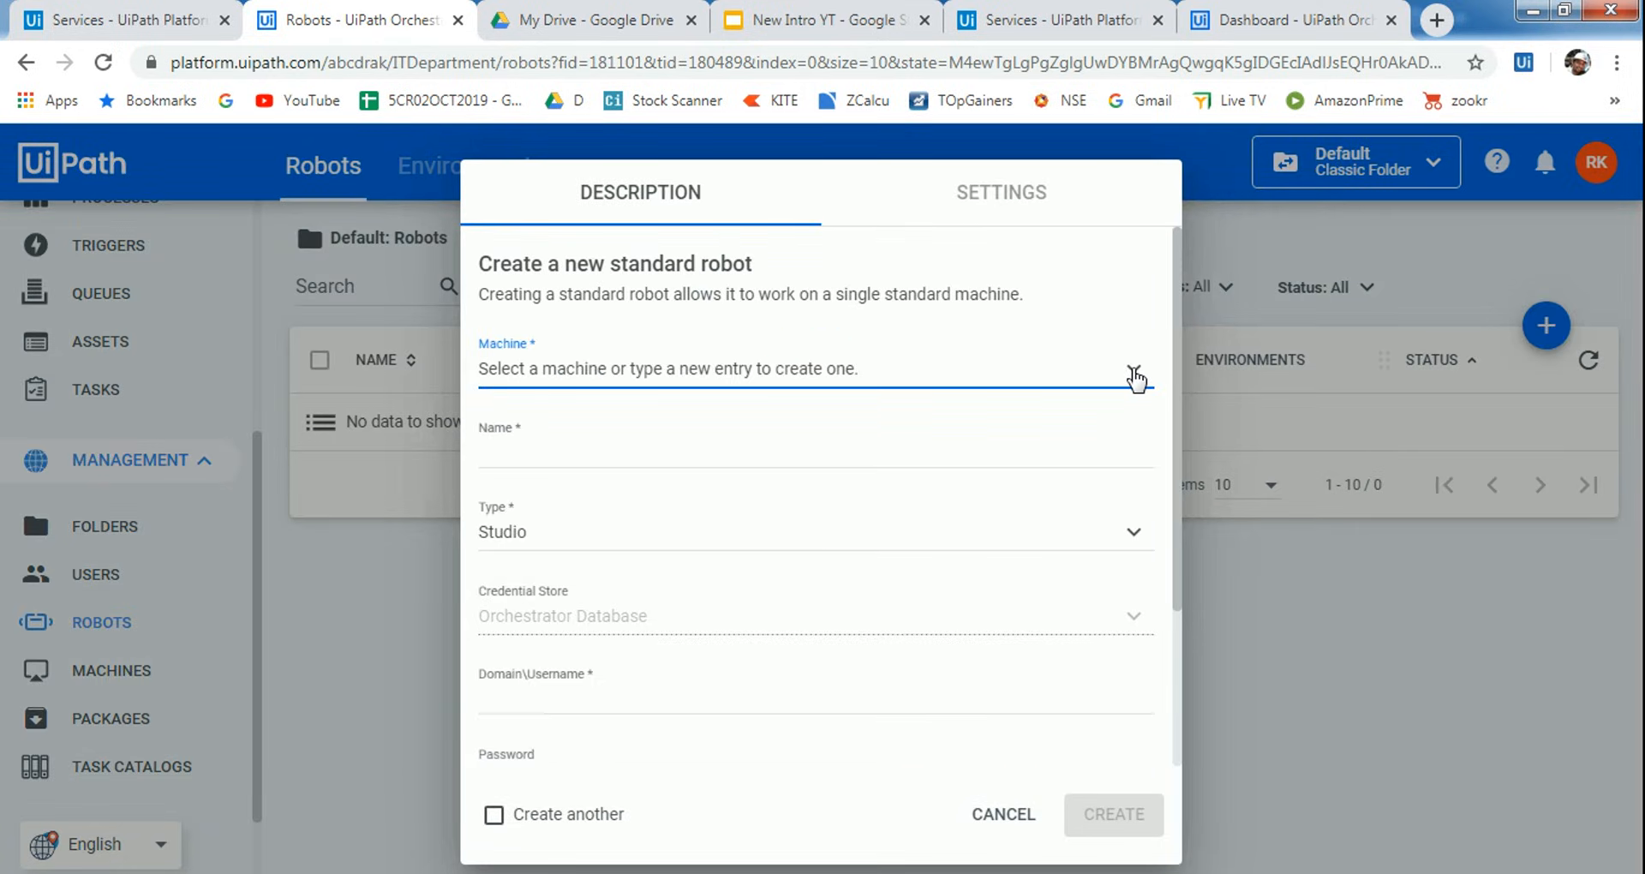
Assign the provisioned machine to the robot, name it with the owner's first name plus "Robot", and keep the Studio type.
left_click(1136, 377)
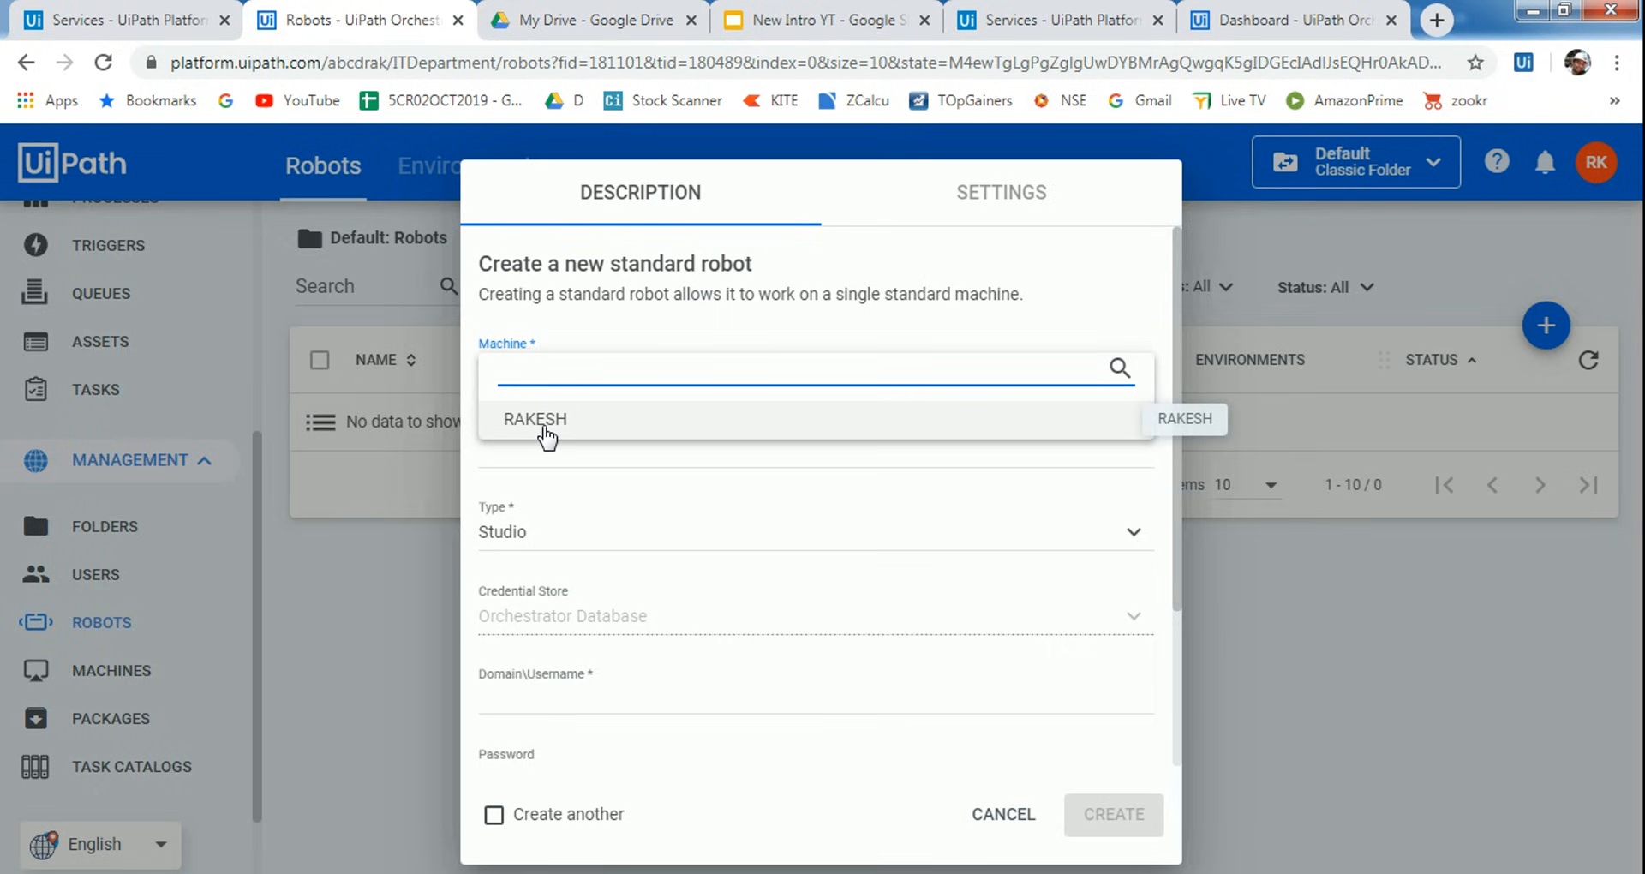
left_click(544, 427)
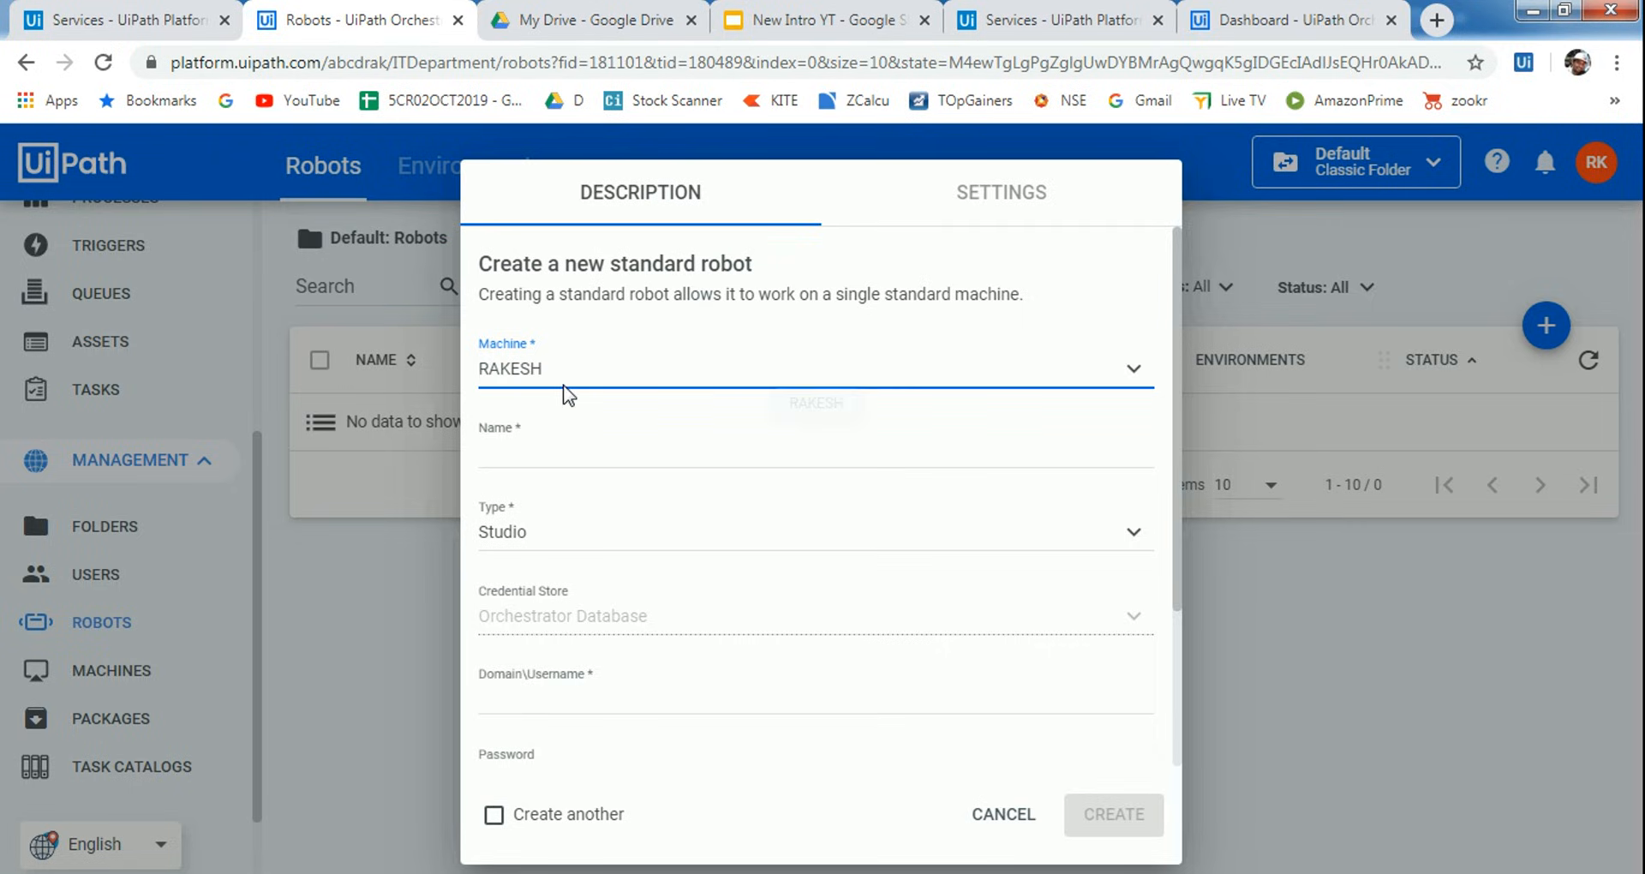
left_click(544, 456)
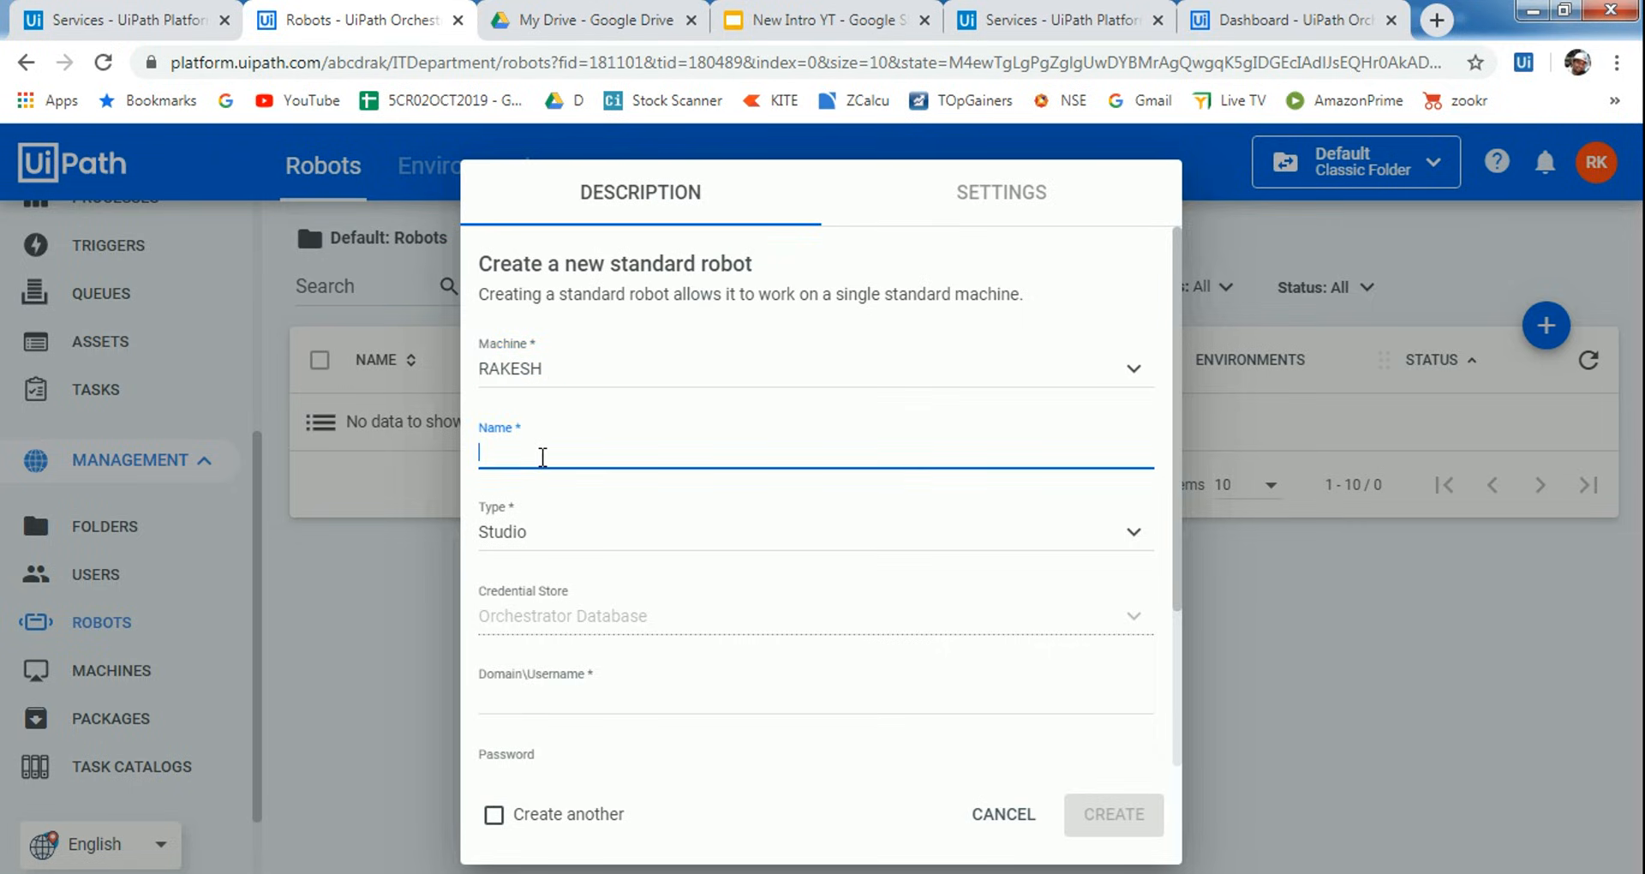
type("RakeshRobot")
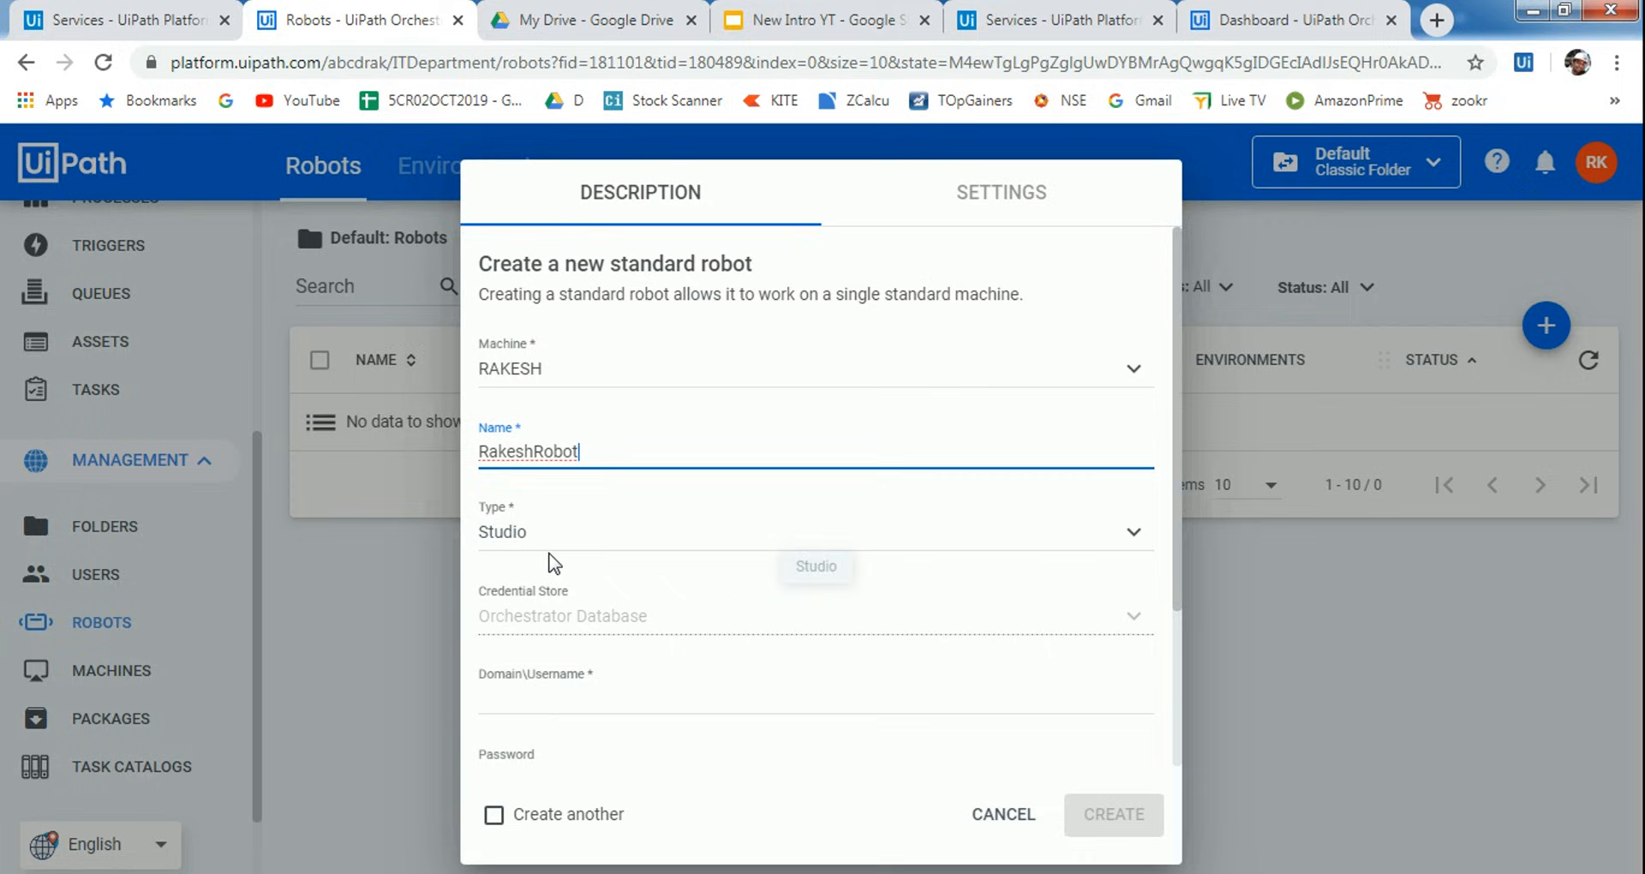
left_click(1135, 535)
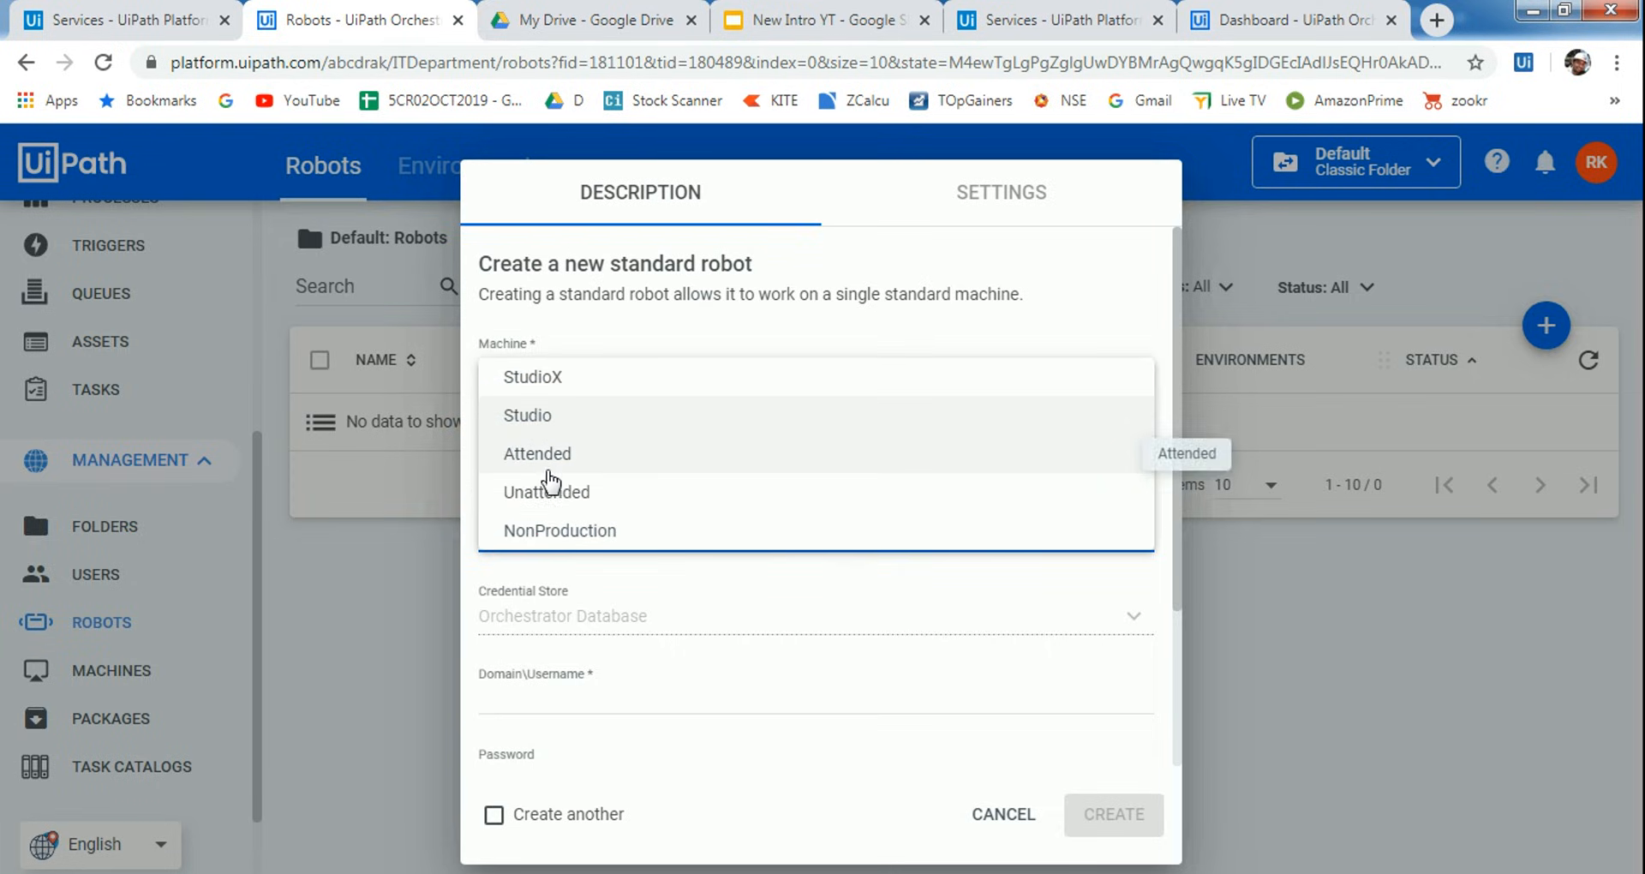
left_click(536, 420)
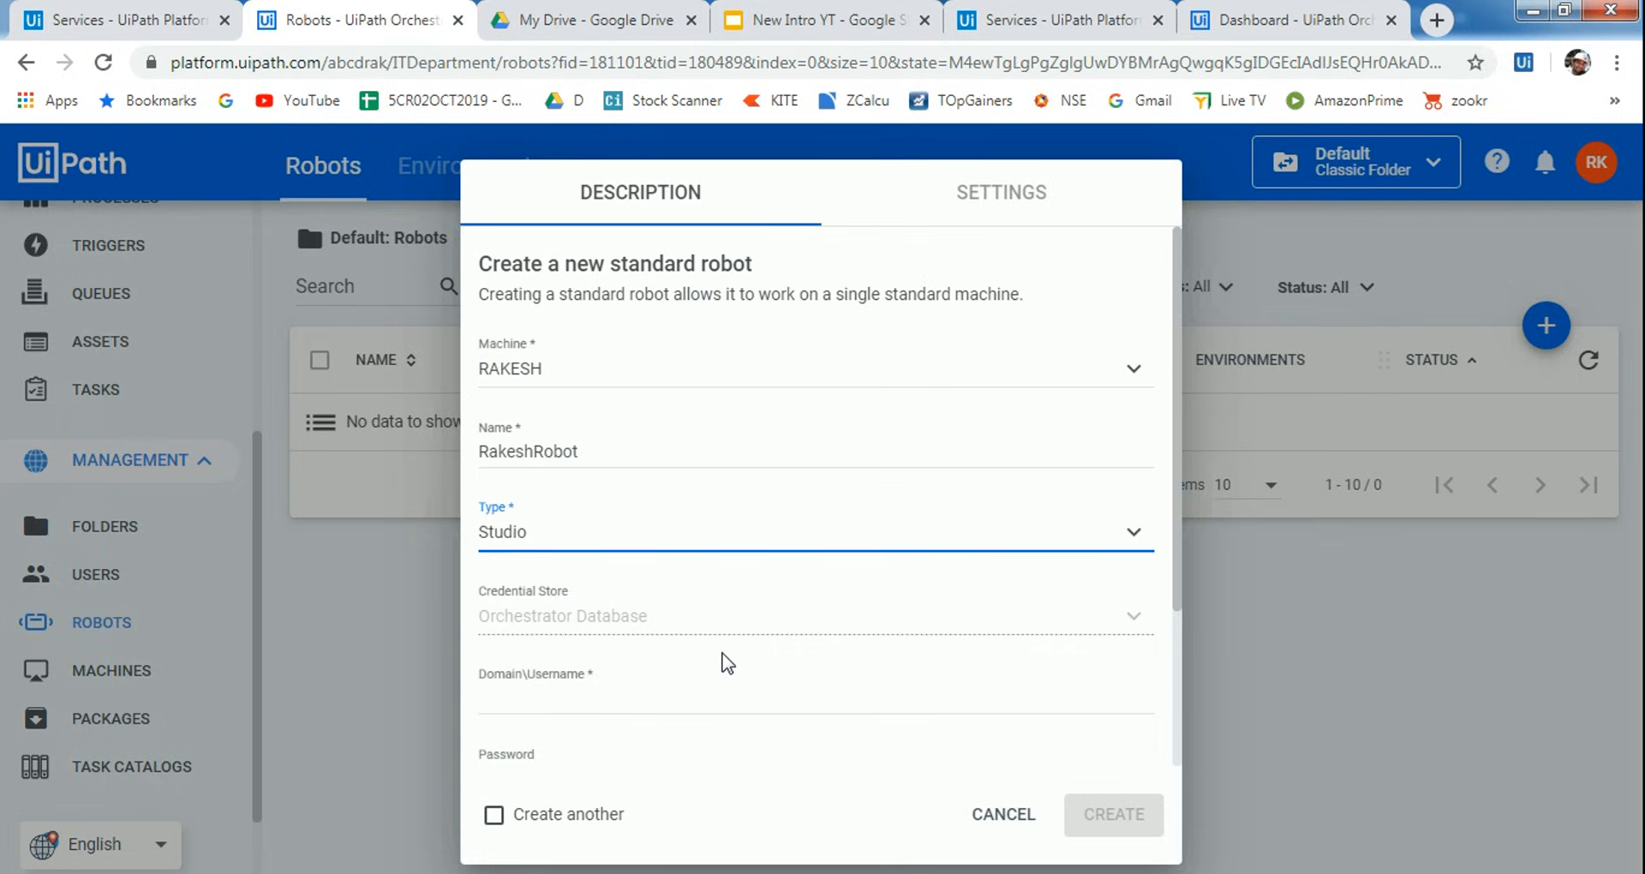
Look up the Windows domain and username by running whoami in a command prompt, and minimize the prompt.
scroll(588, 588, "down", 3)
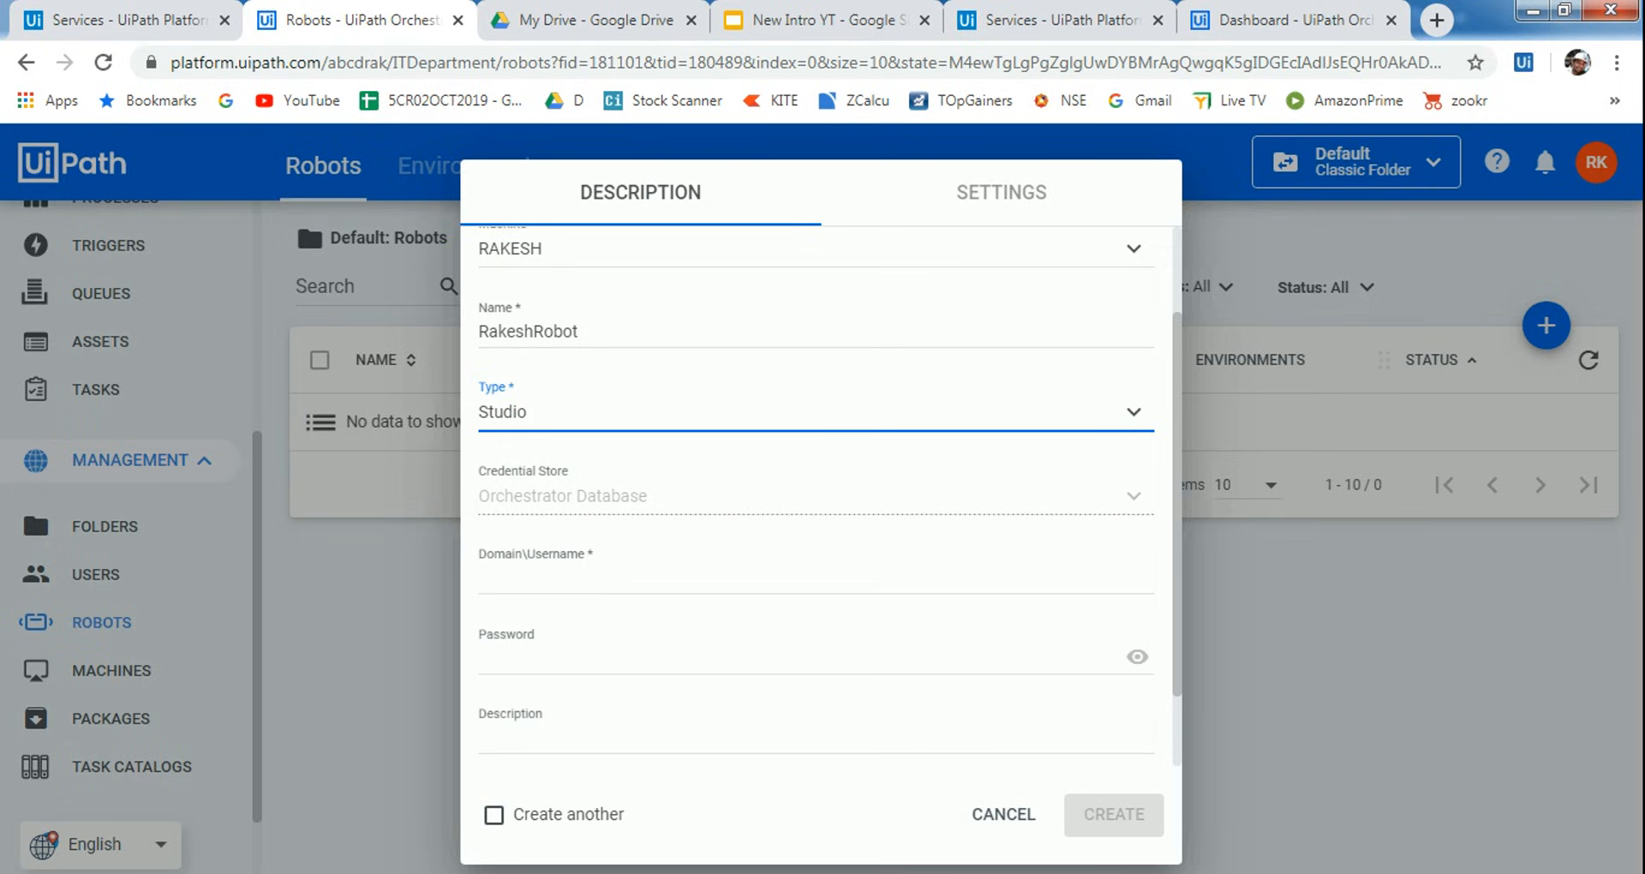
left_click(41, 838)
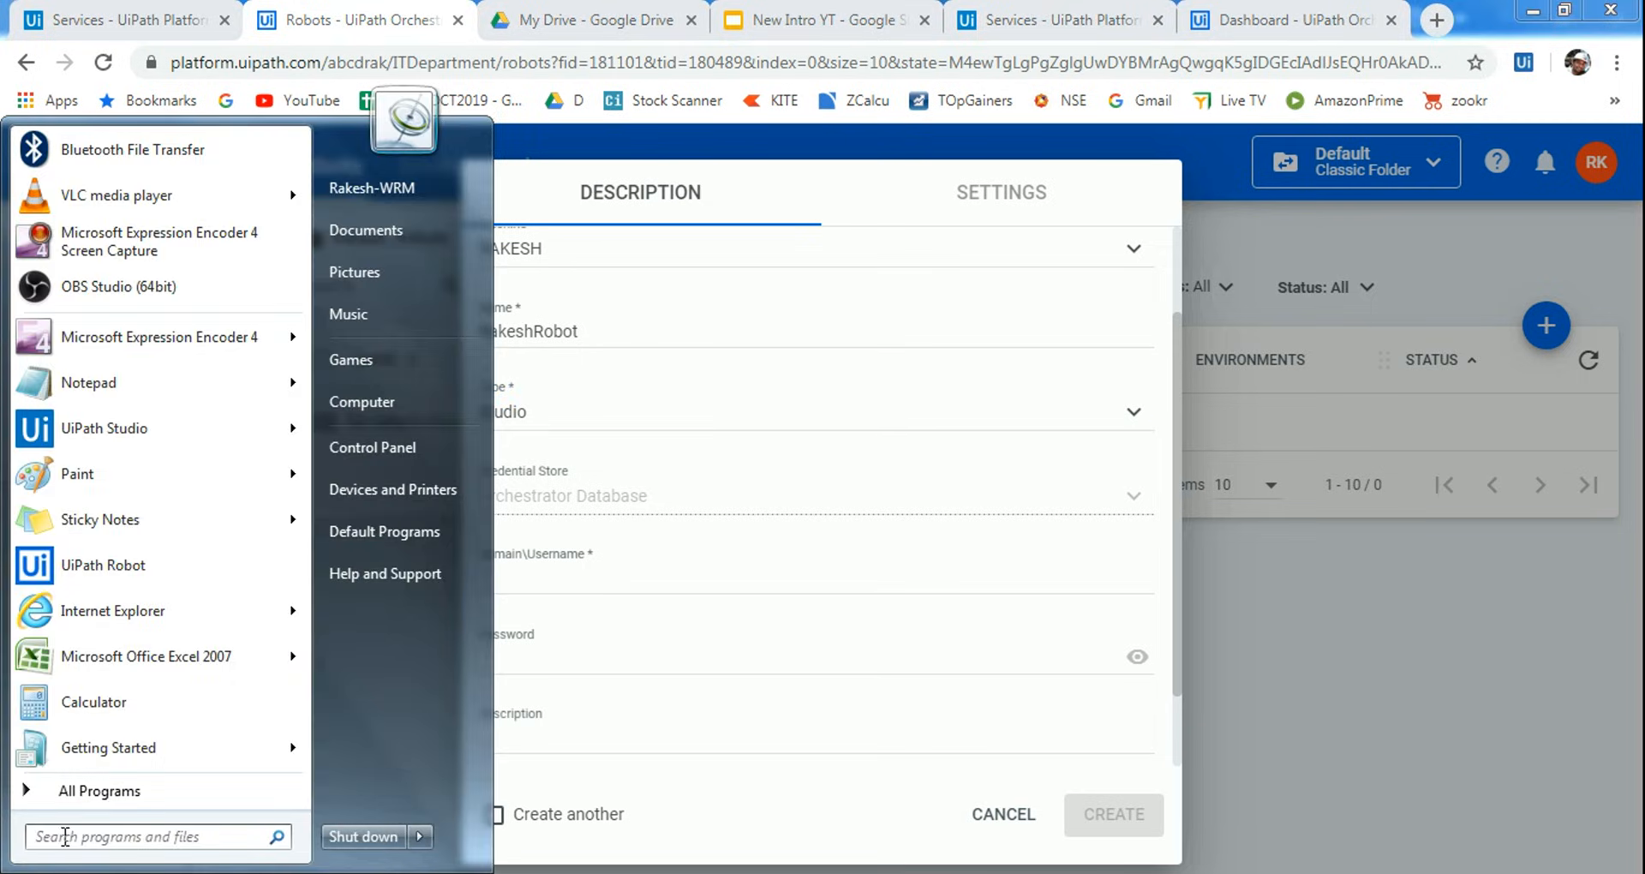
type("cmd")
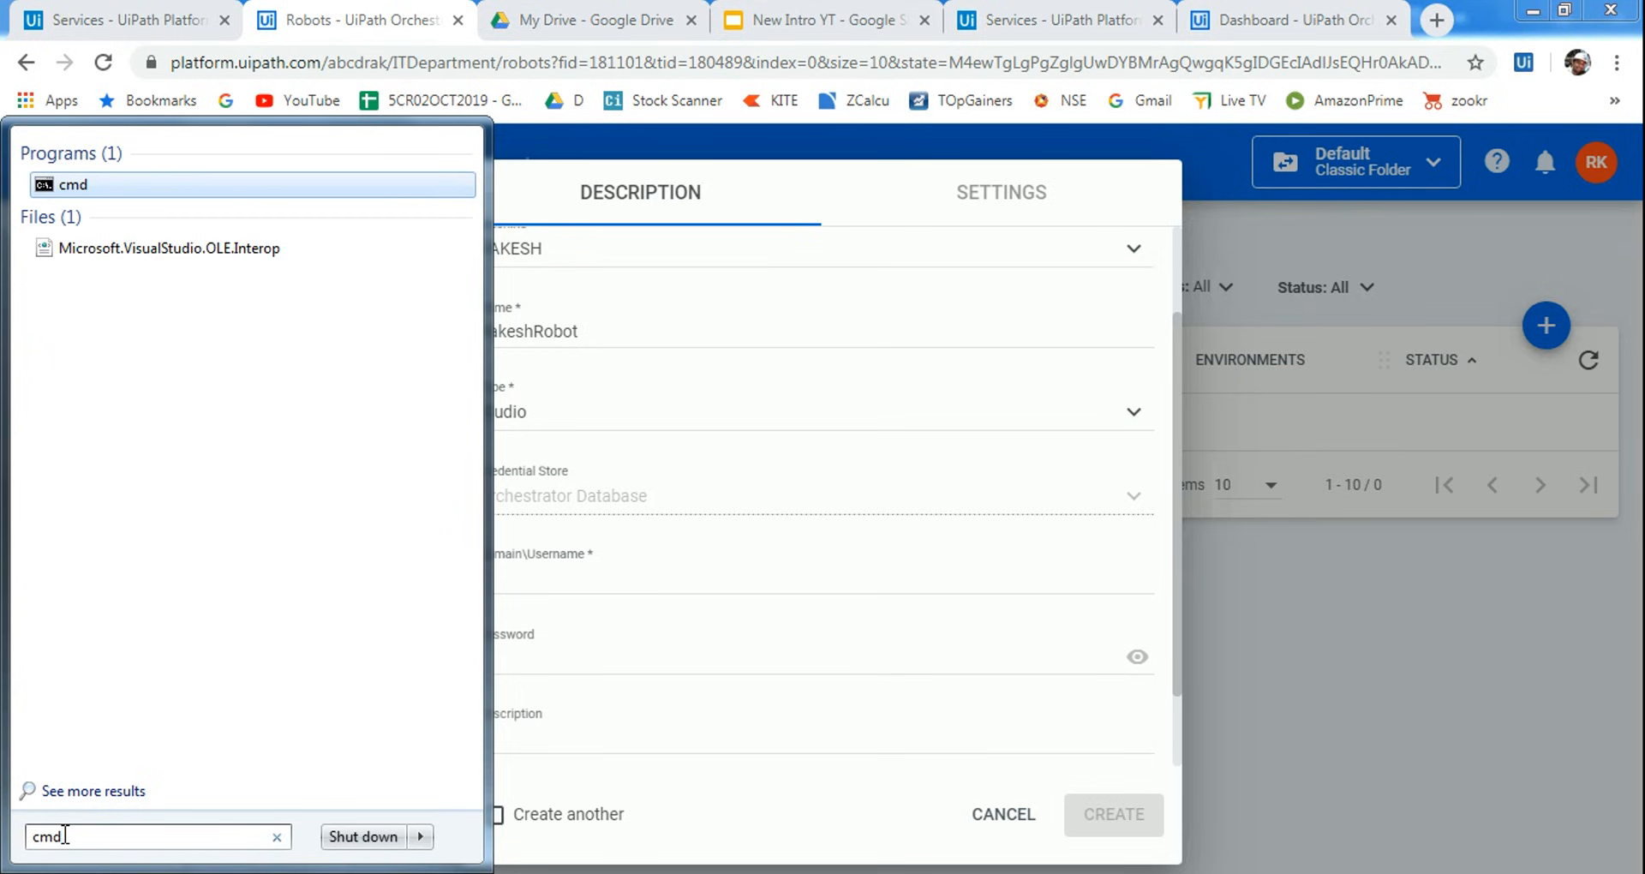
key("Return")
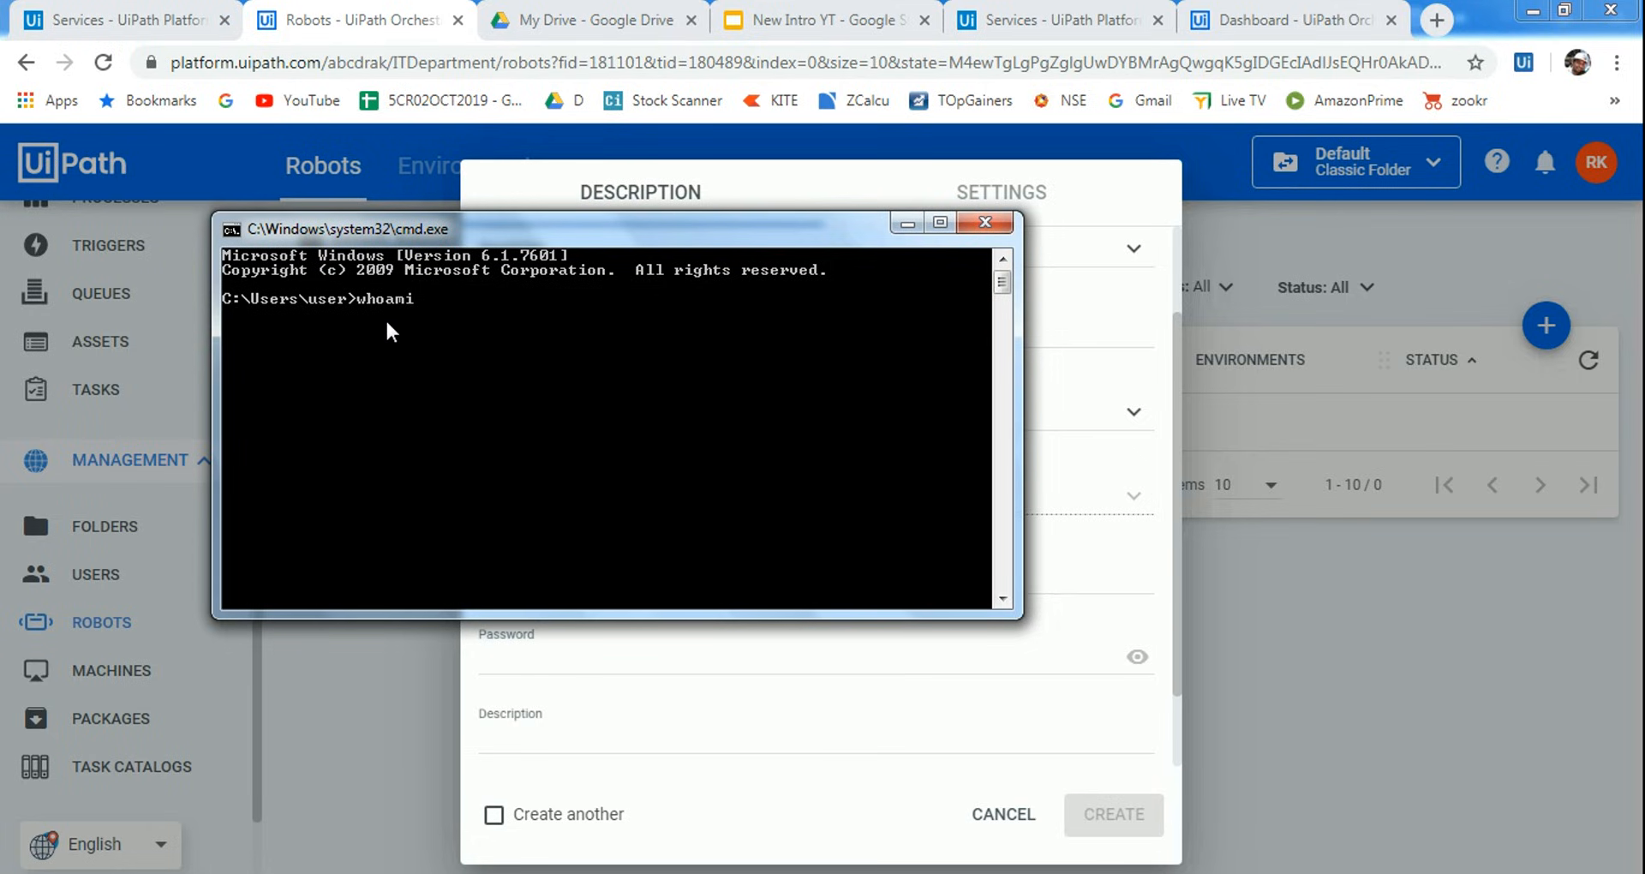
key("Return")
left_click(905, 224)
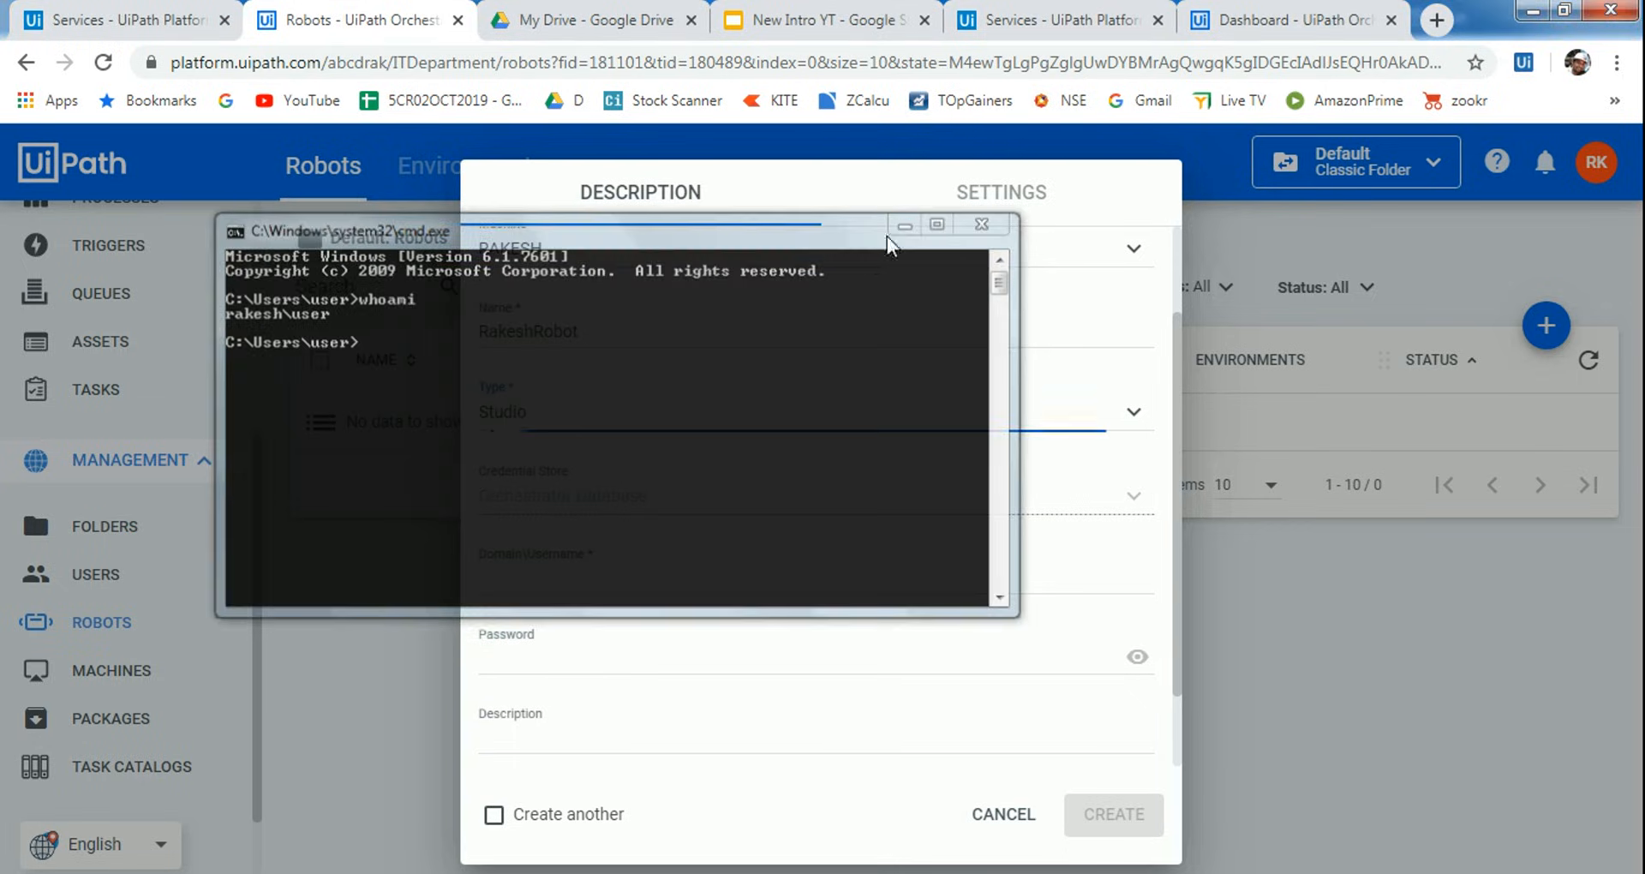
Enter the Windows domain and username from the whoami output and the account password for the new robot.
left_click(519, 586)
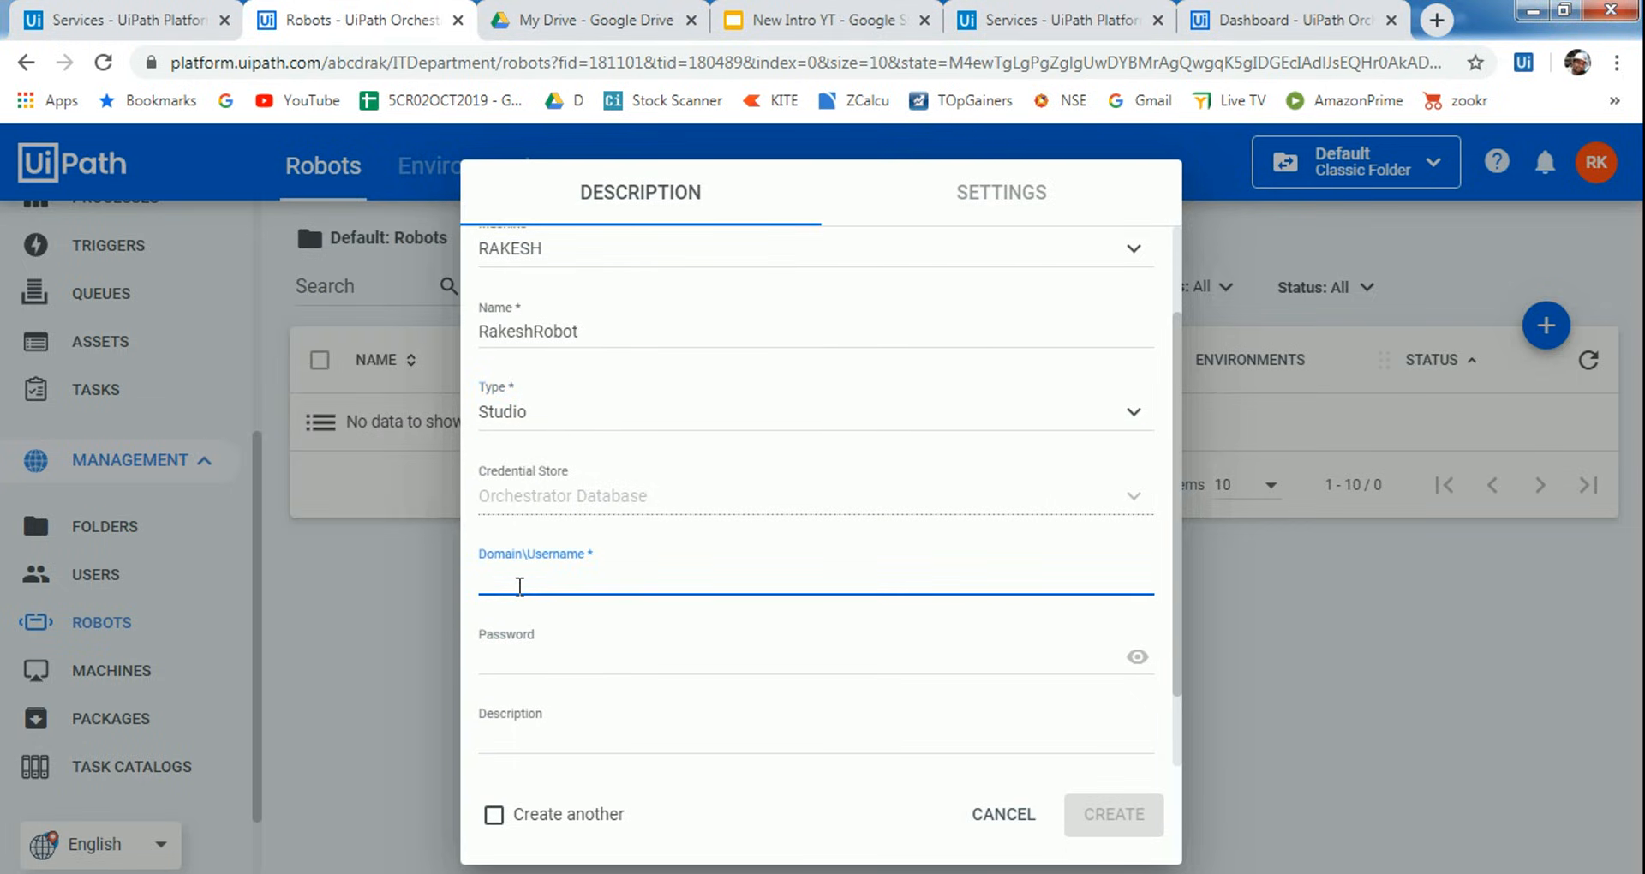
type("rakesh")
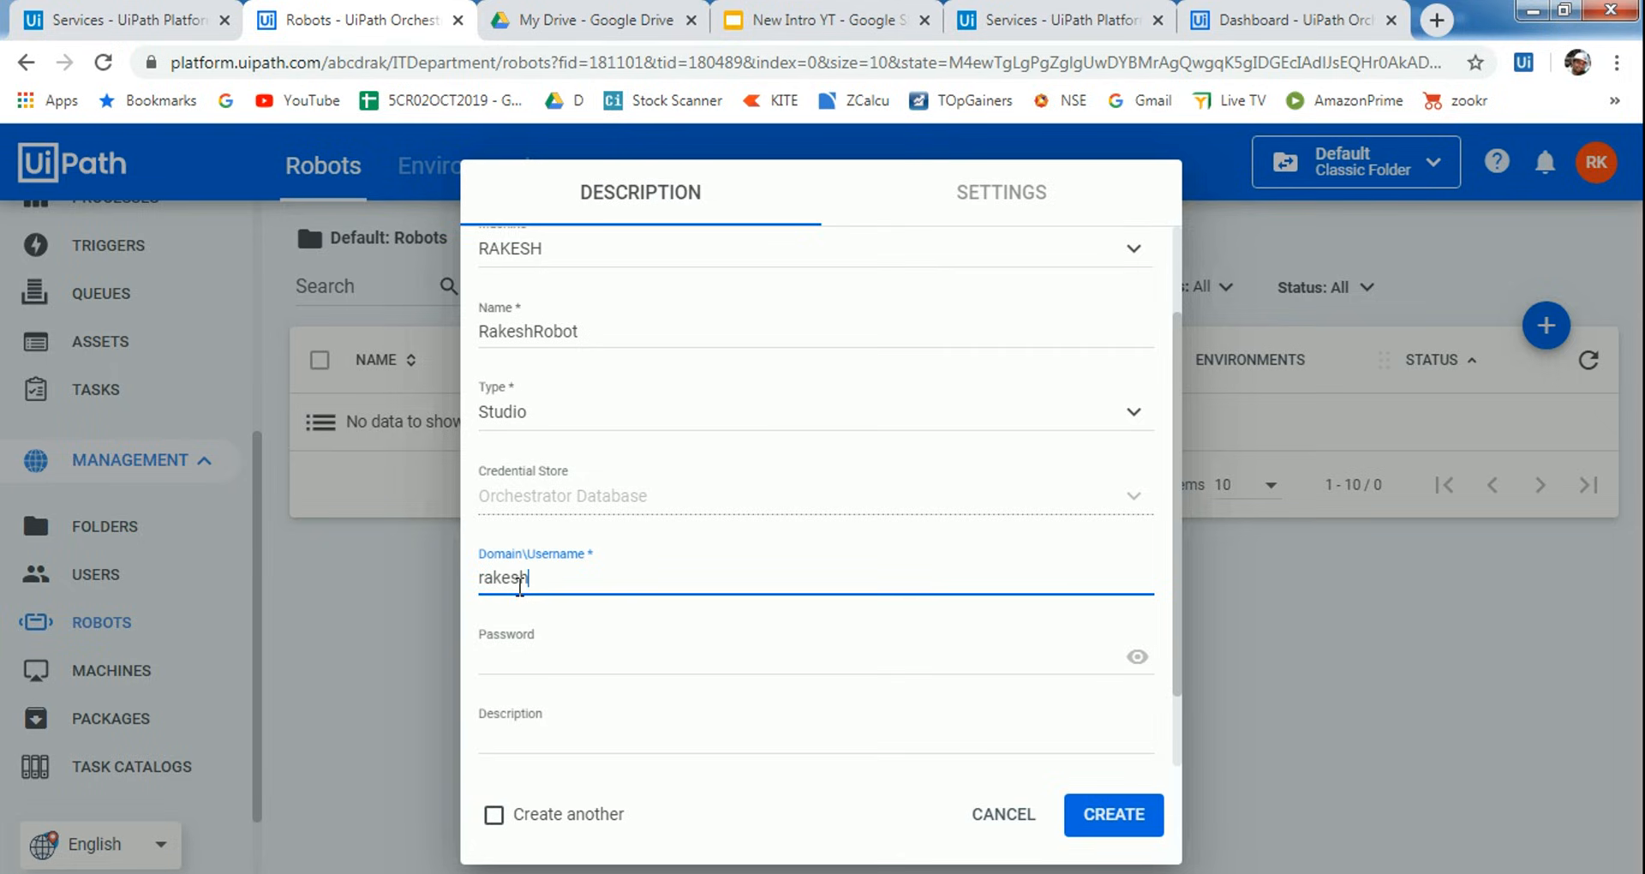
type("\\user")
left_click(527, 658)
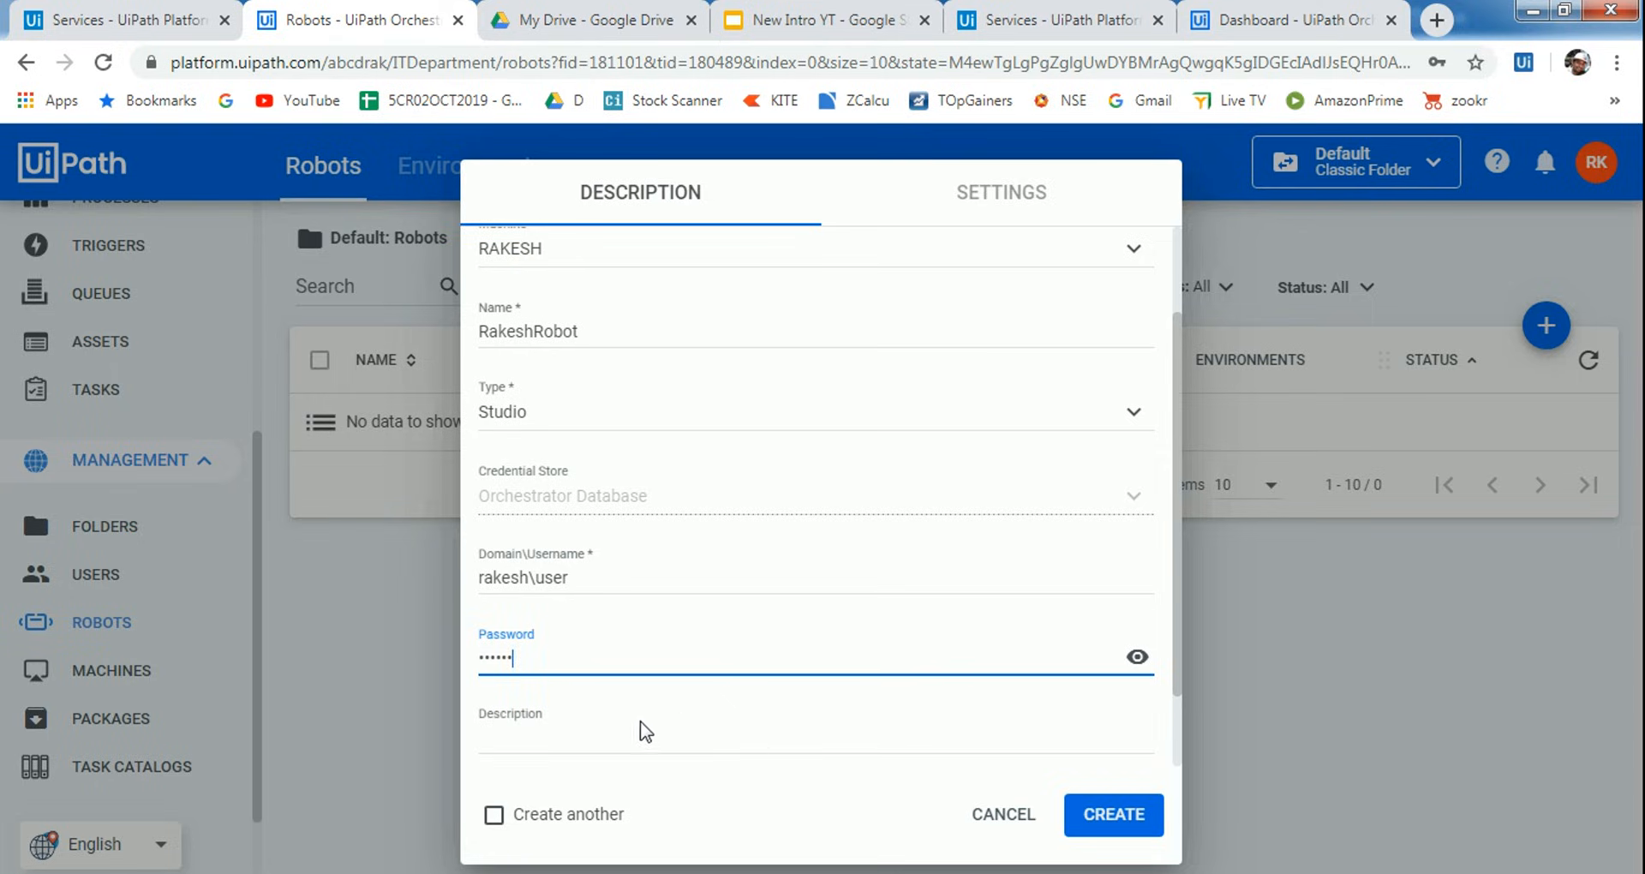
Create the standard robot with its description left empty.
left_click(534, 735)
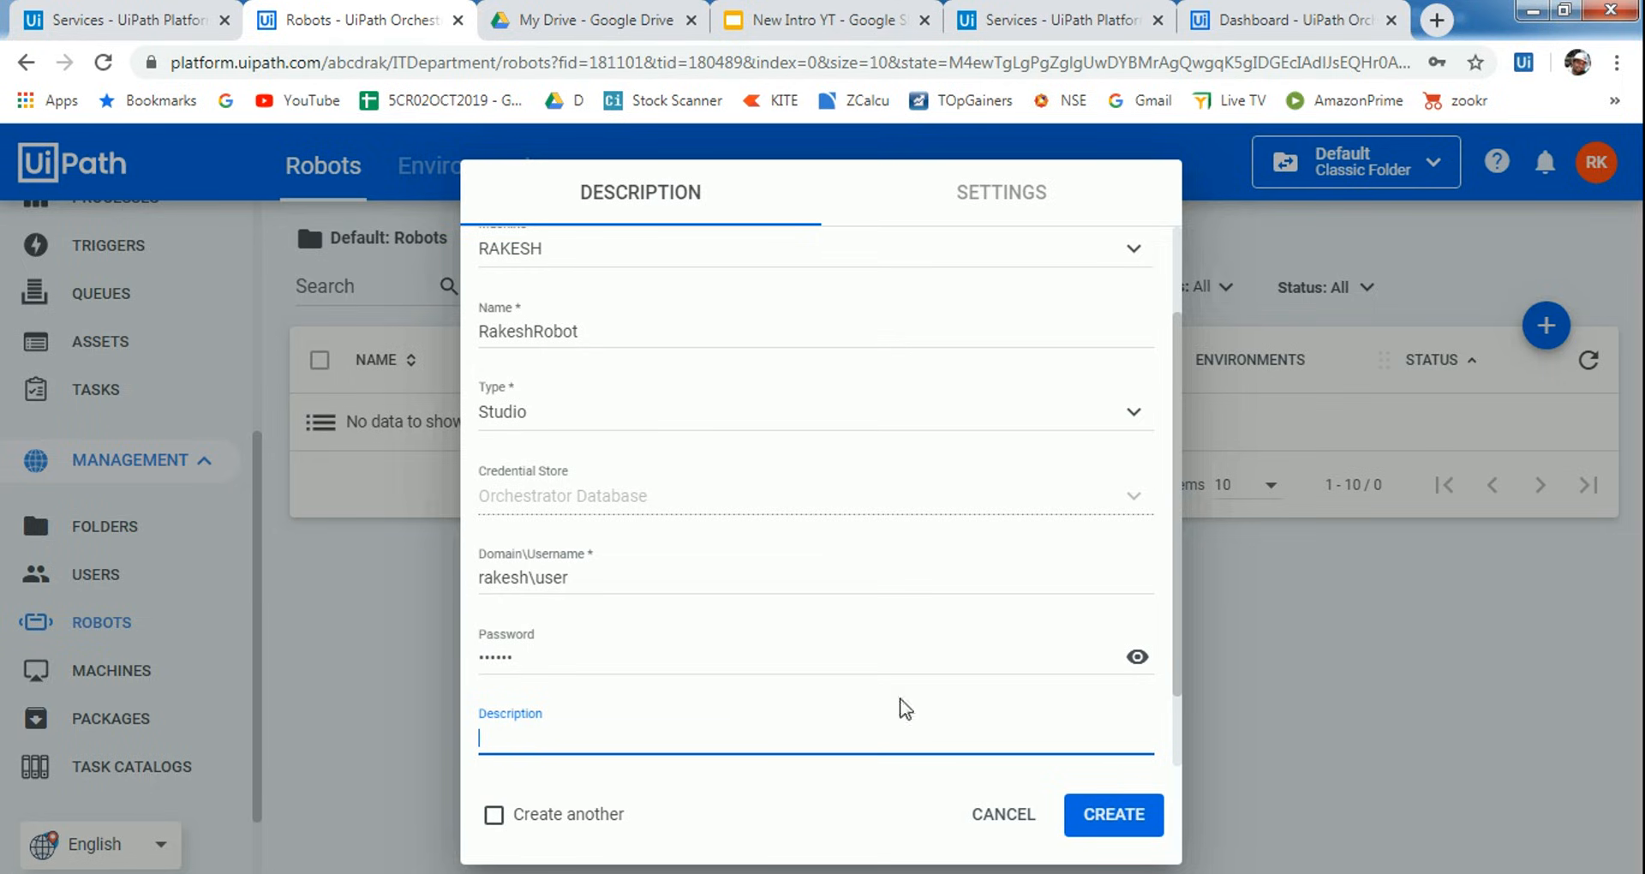
left_click(1117, 816)
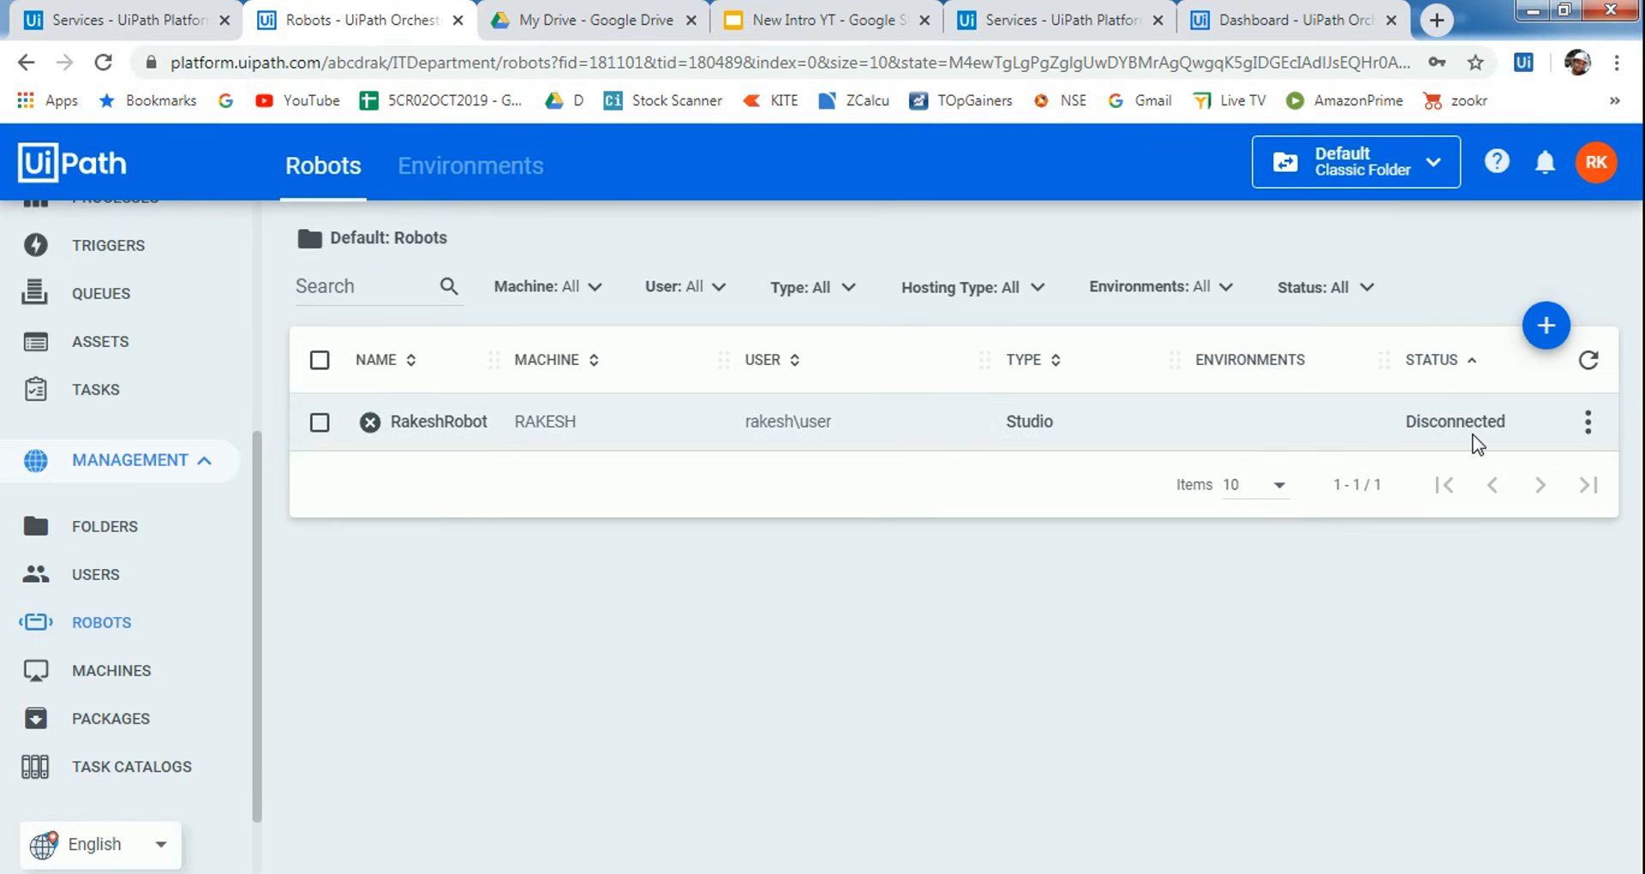
Add the line "2. Configure Robot Runner for each laptop" to the Notepad notes, and minimize Notepad.
left_click(926, 873)
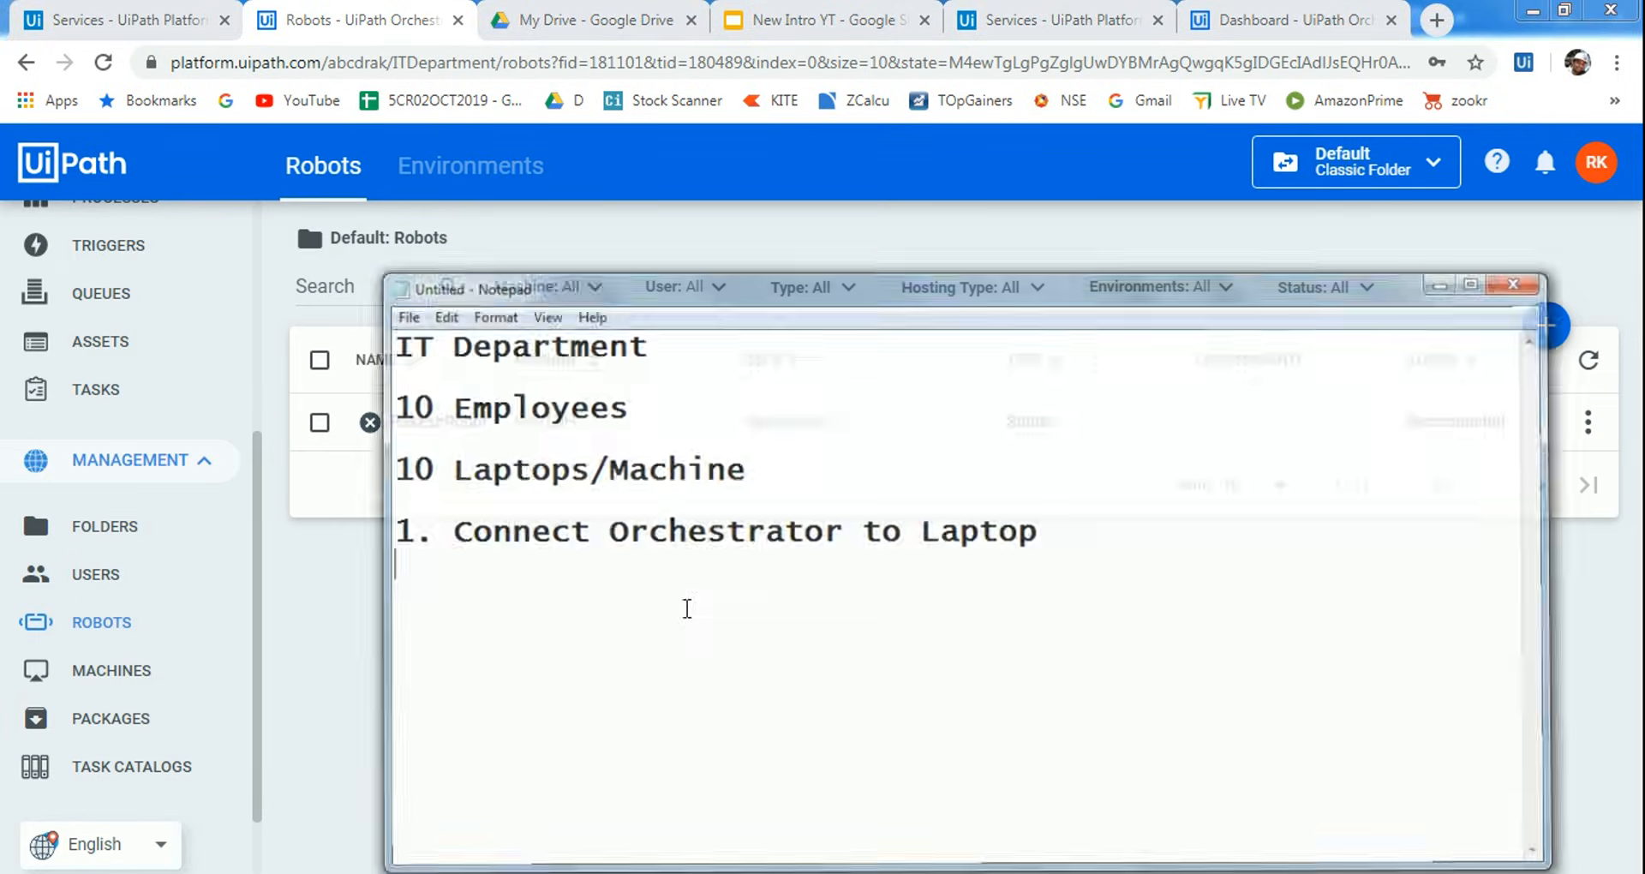
left_click(1069, 525)
key("Return")
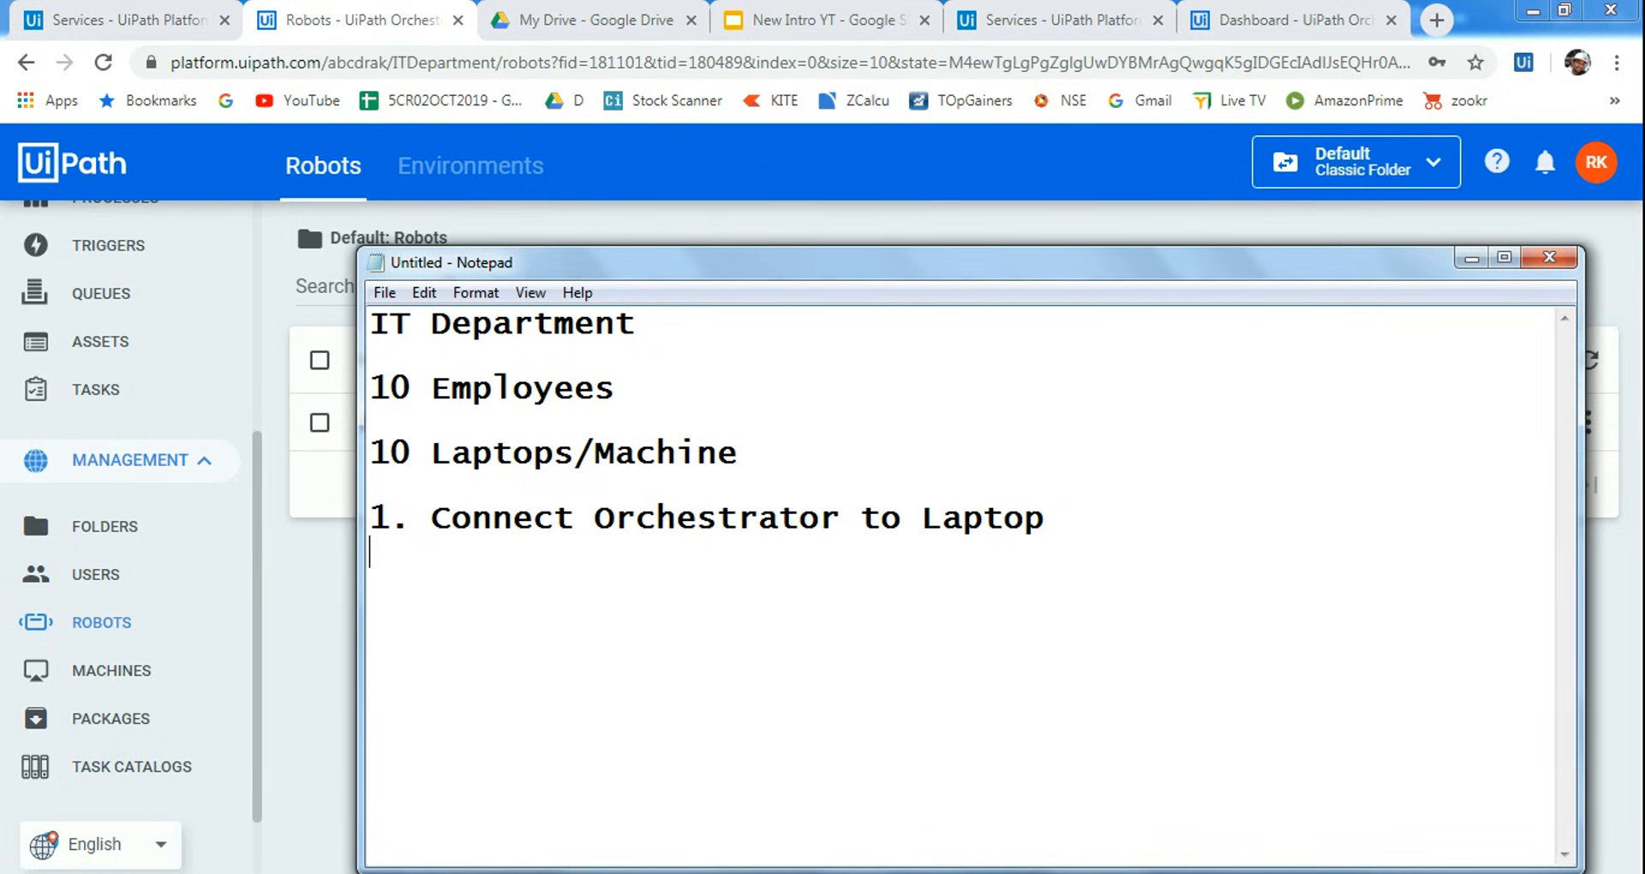
type("2.")
type(" Conn")
key("BackSpace")
key("BackSpace")
type("f")
key("BackSpace")
type("gu")
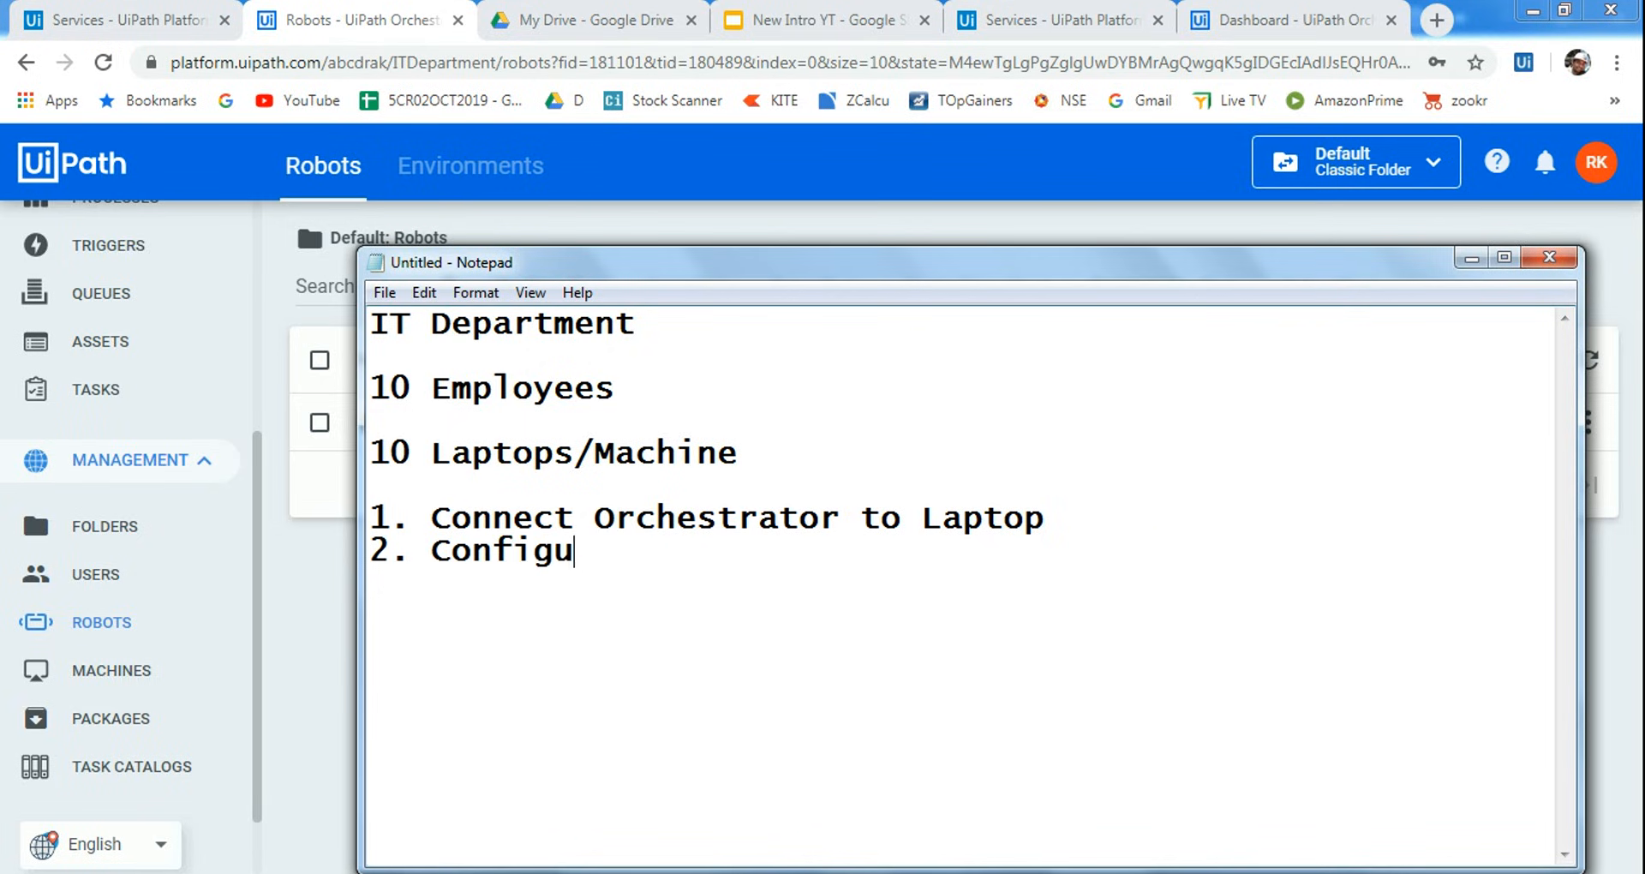
type("re Robot Runner")
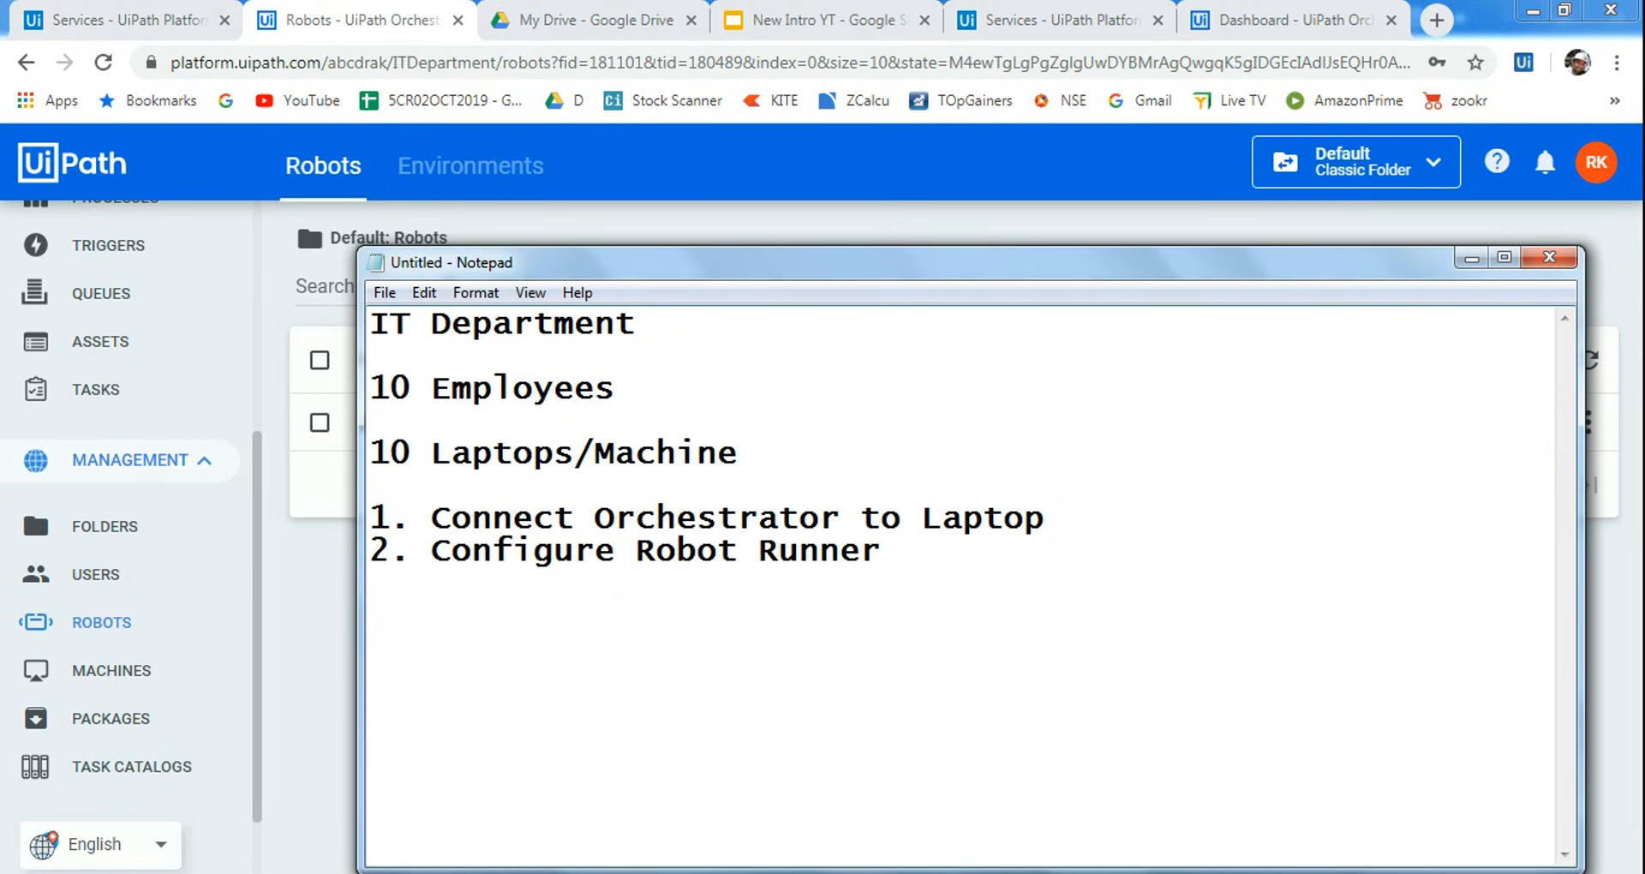
type(" for ea")
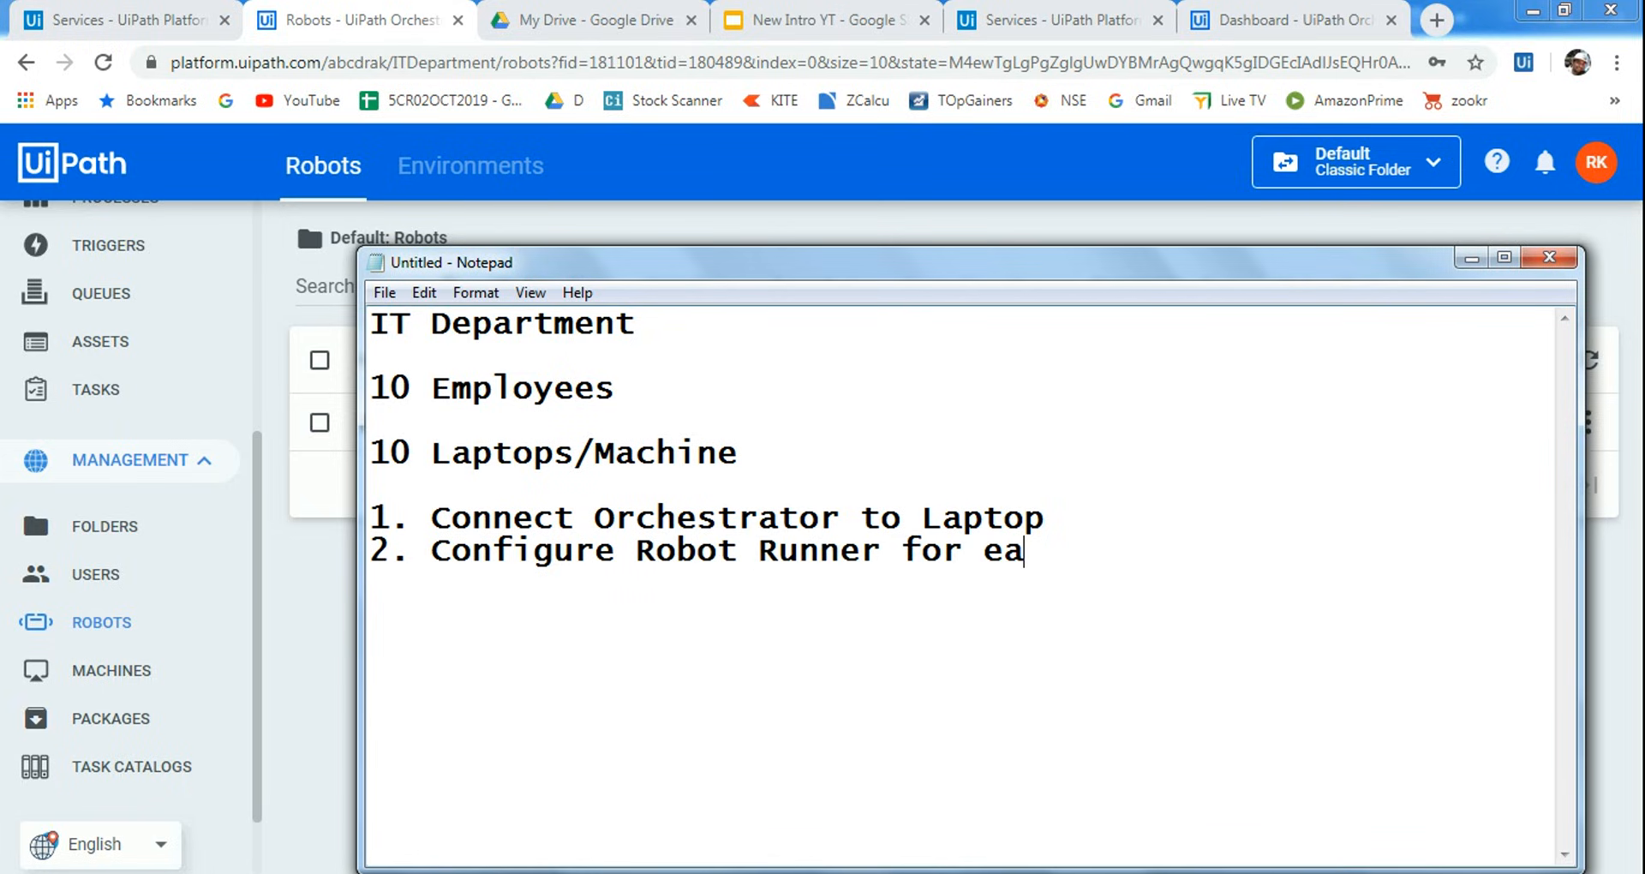
type("ch laptop")
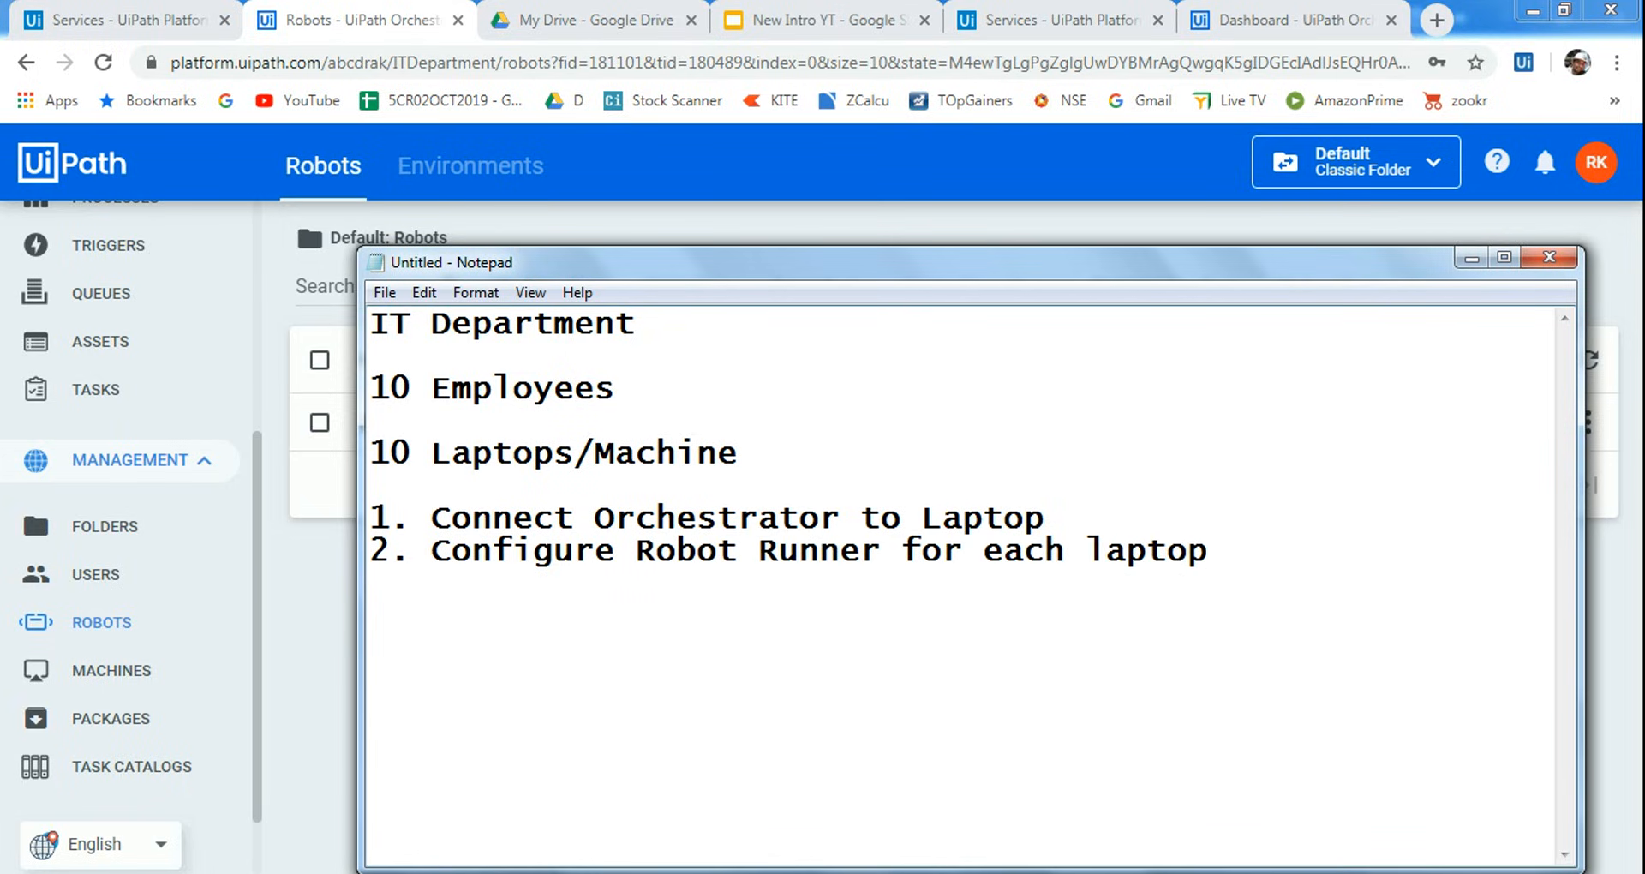
left_click(1472, 258)
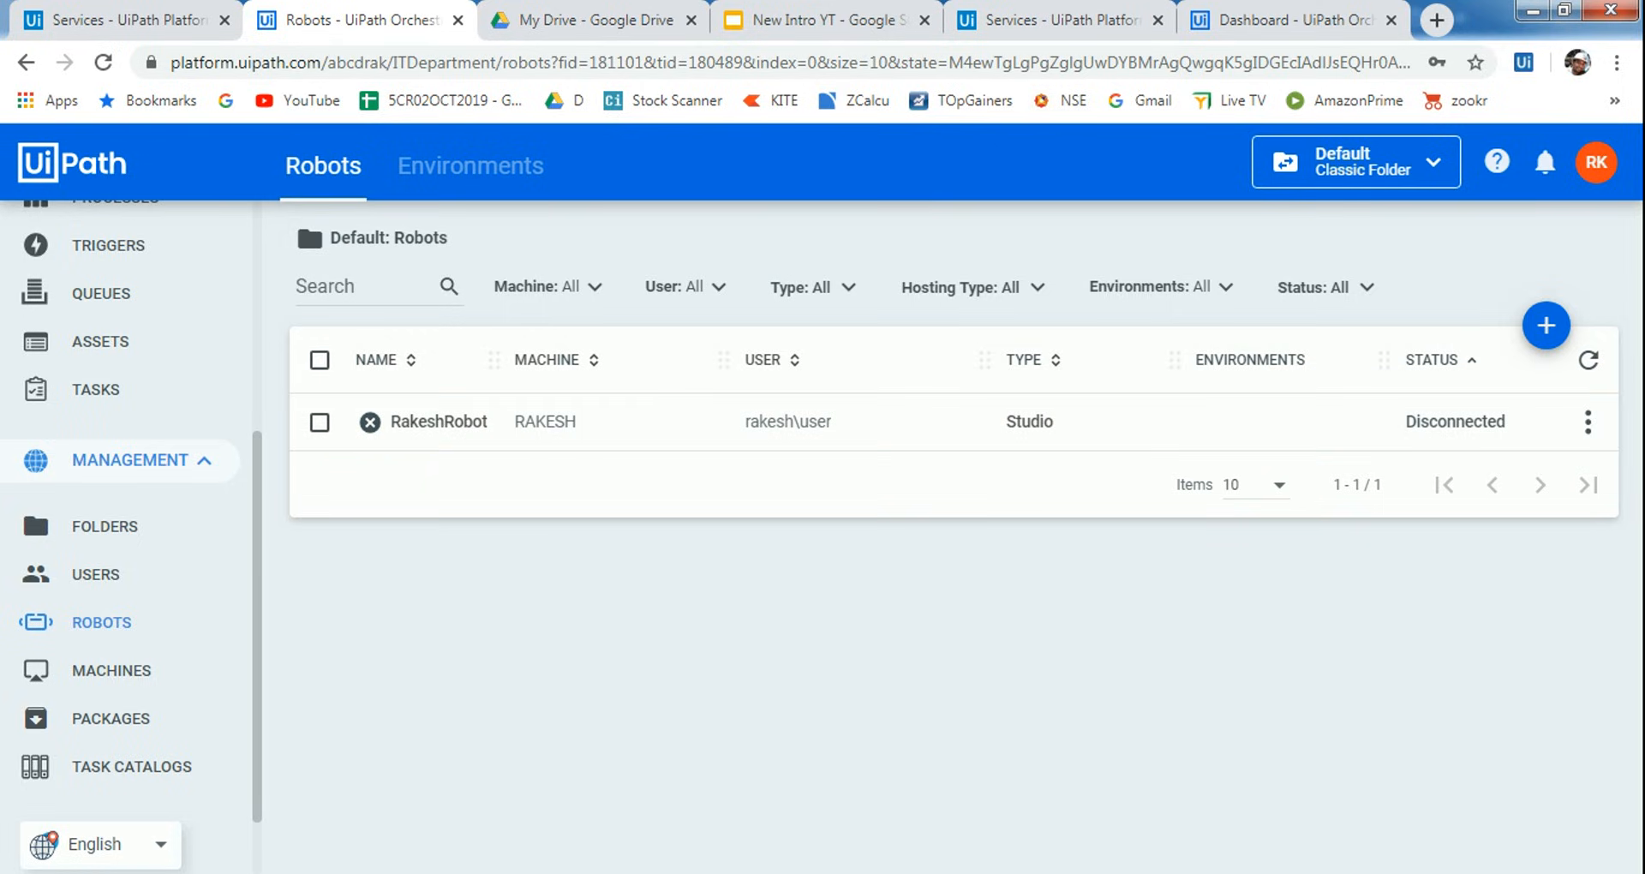
Open the Orchestrator settings of the UiPath Robot from the Windows notification area, ready for entering the Orchestrator URL.
left_click(1405, 873)
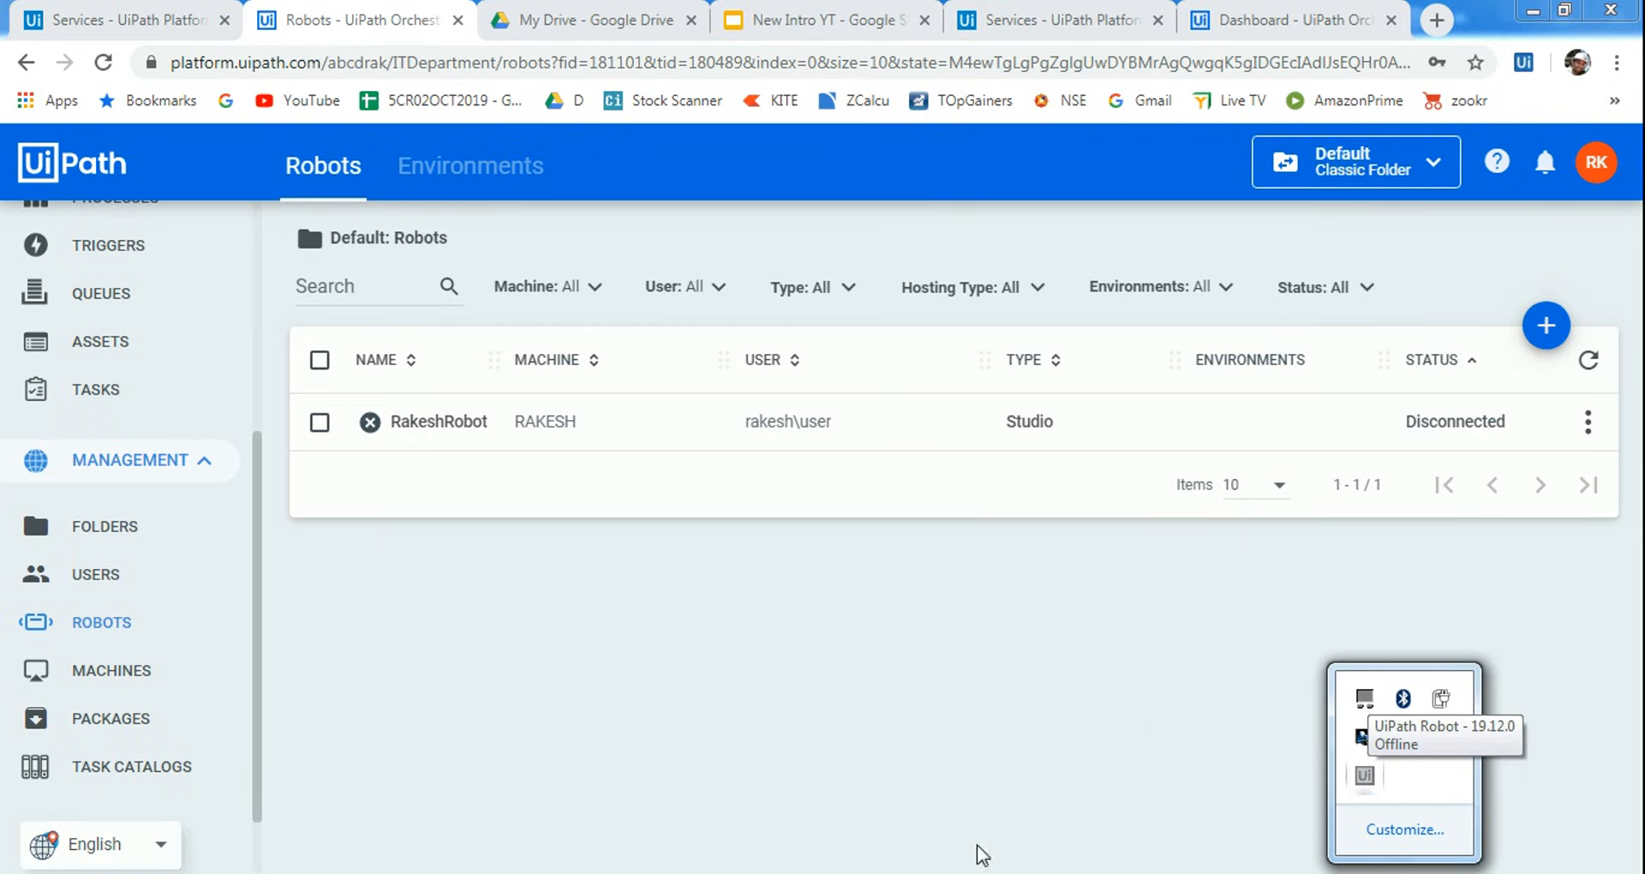
right_click(1365, 778)
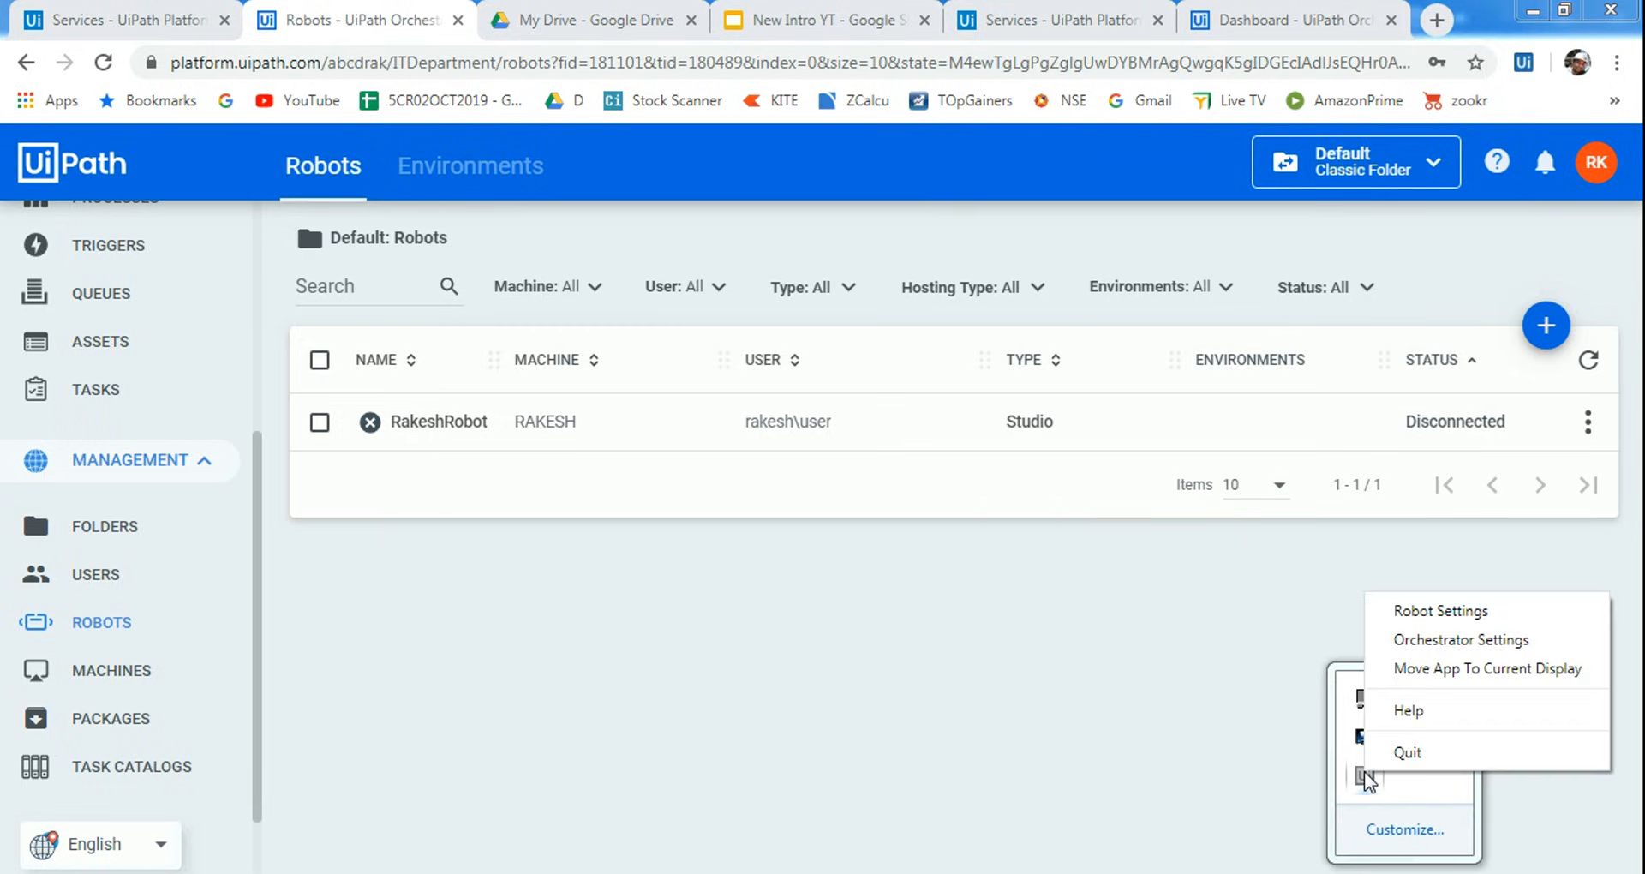
left_click(1433, 641)
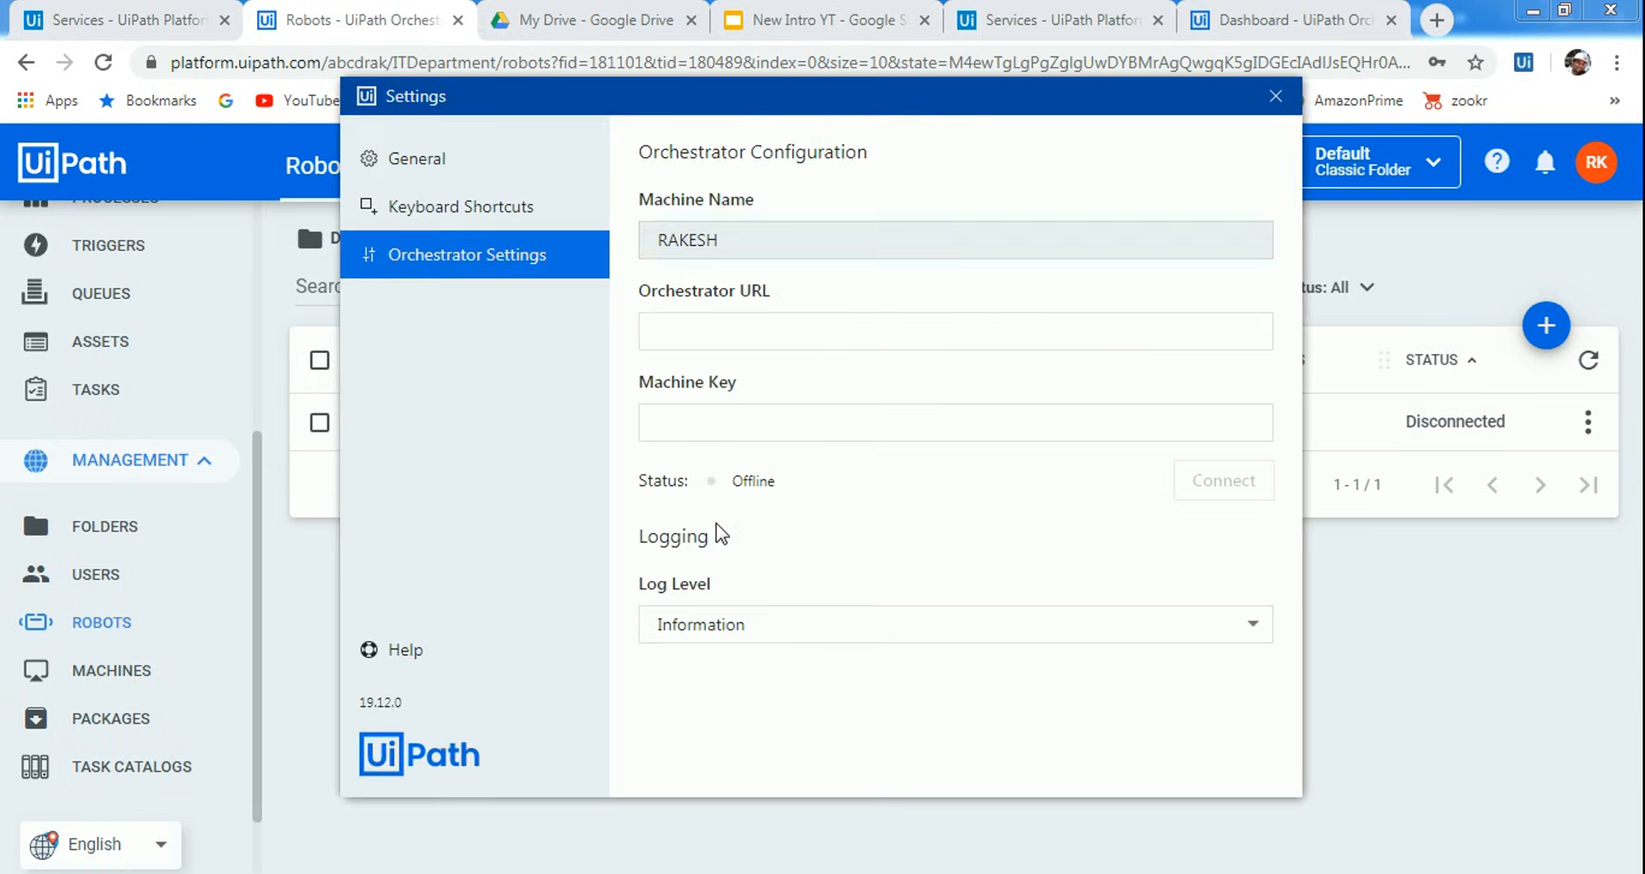
left_click(682, 336)
left_click(683, 336)
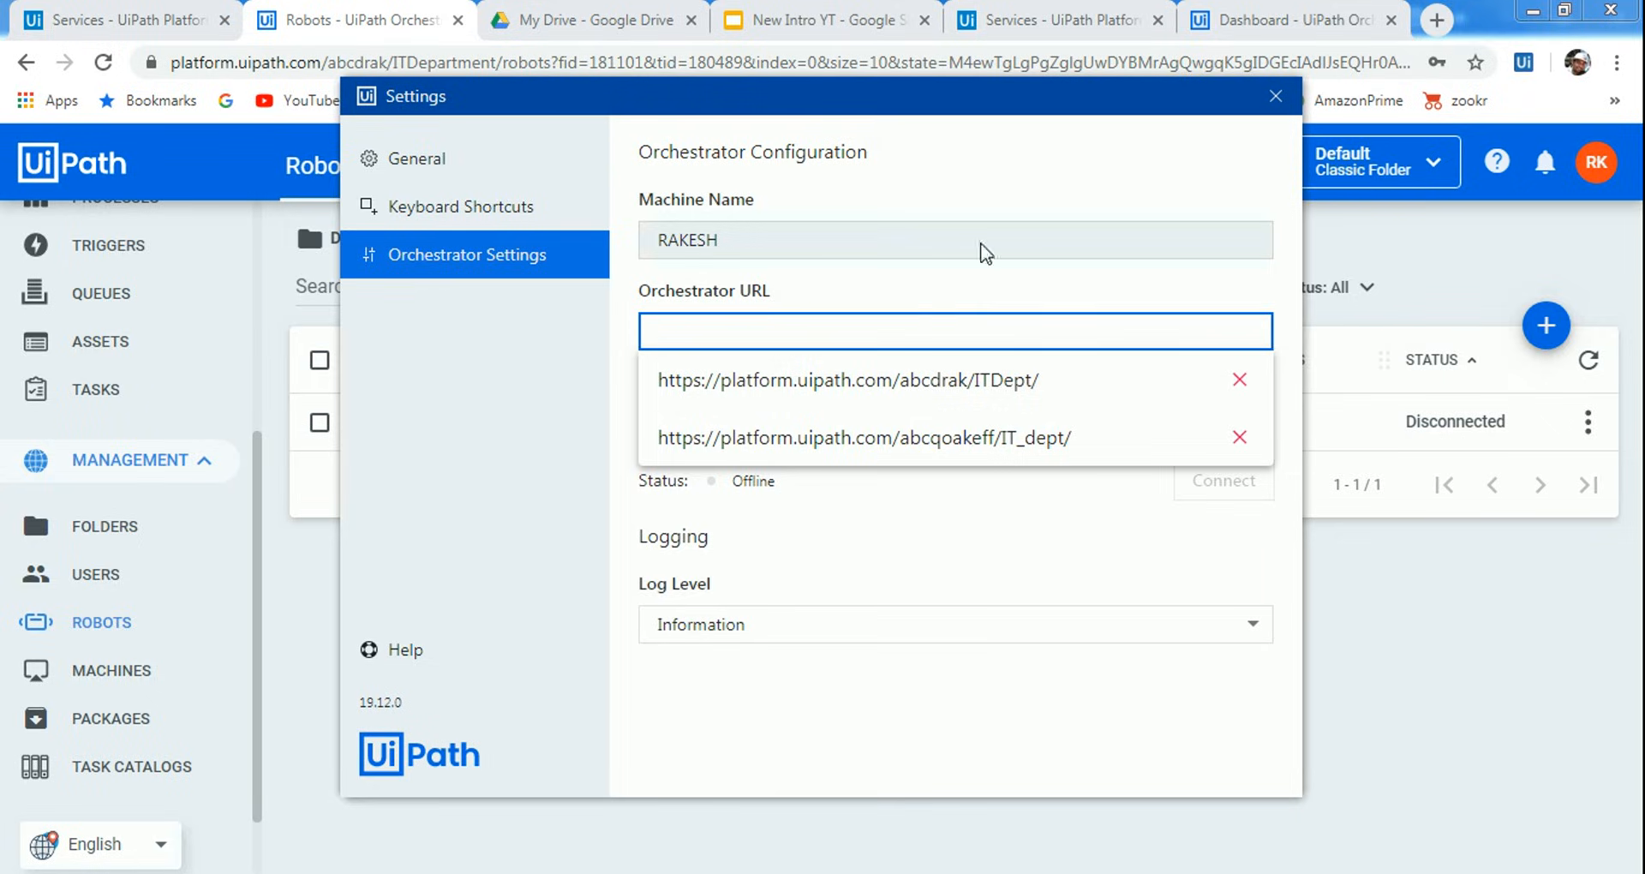
left_click(1238, 30)
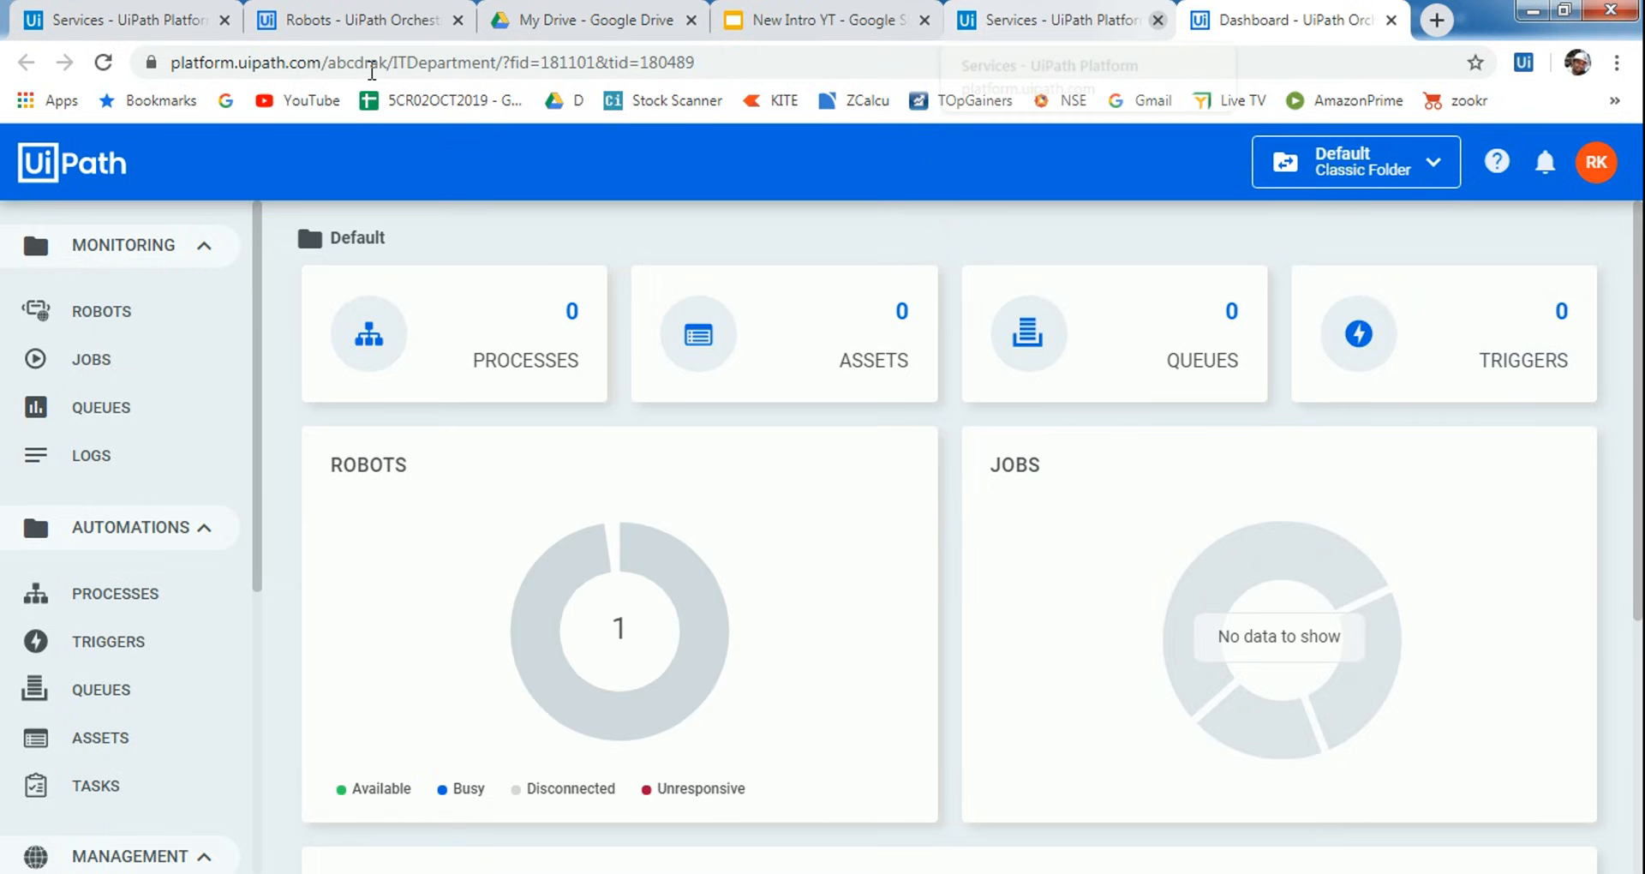
left_click(170, 62)
left_click_drag(169, 63, 499, 67)
key("ctrl+c")
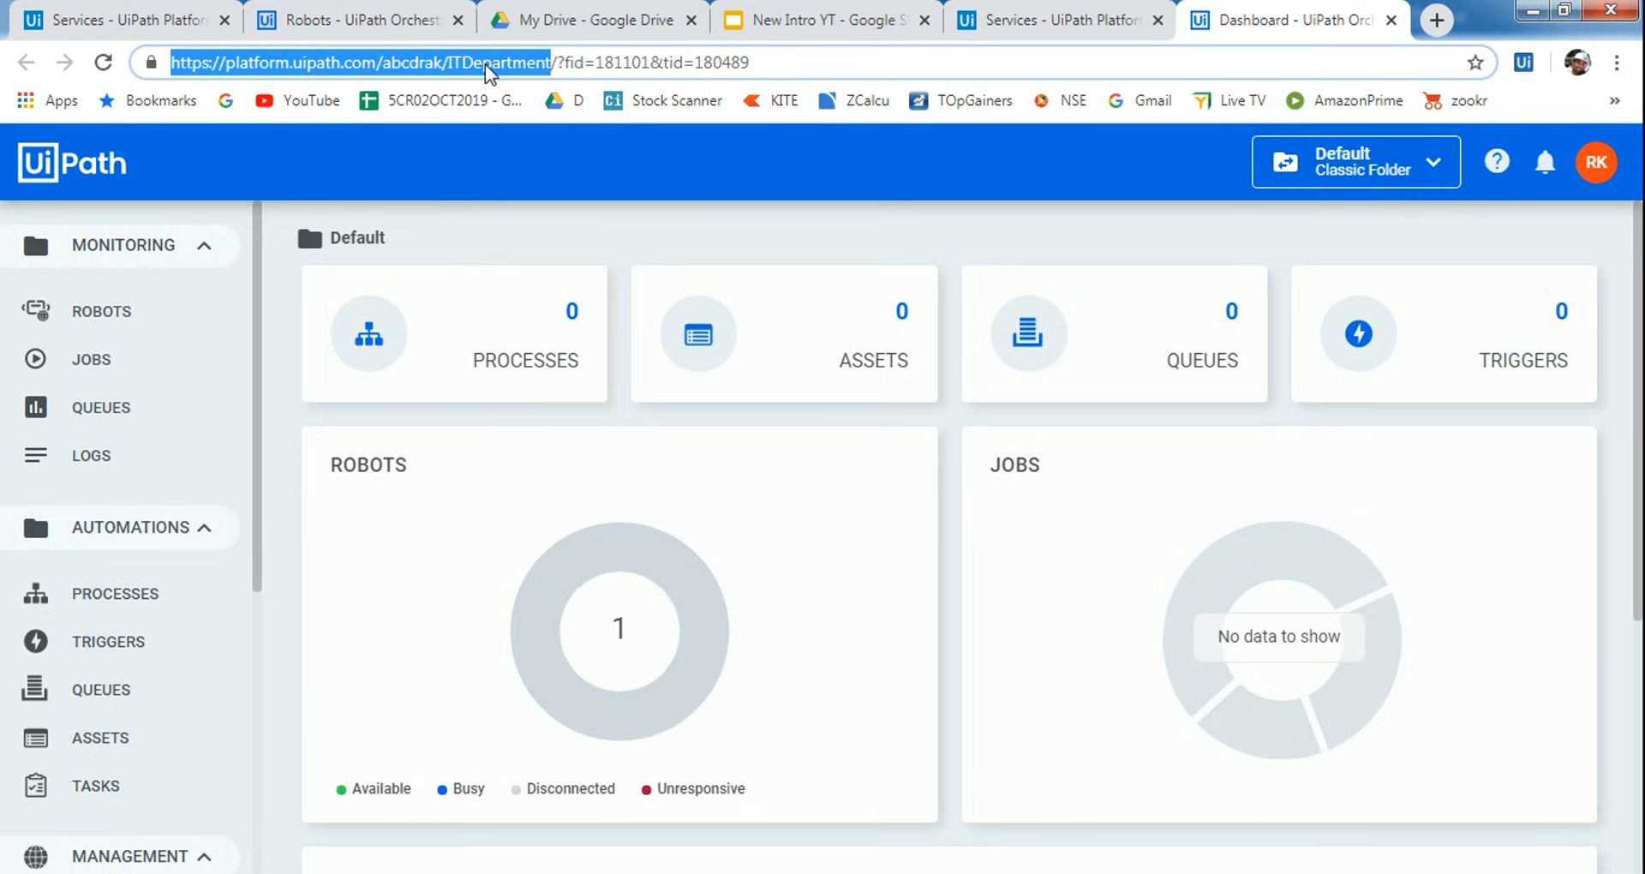
mouse_move(1055, 870)
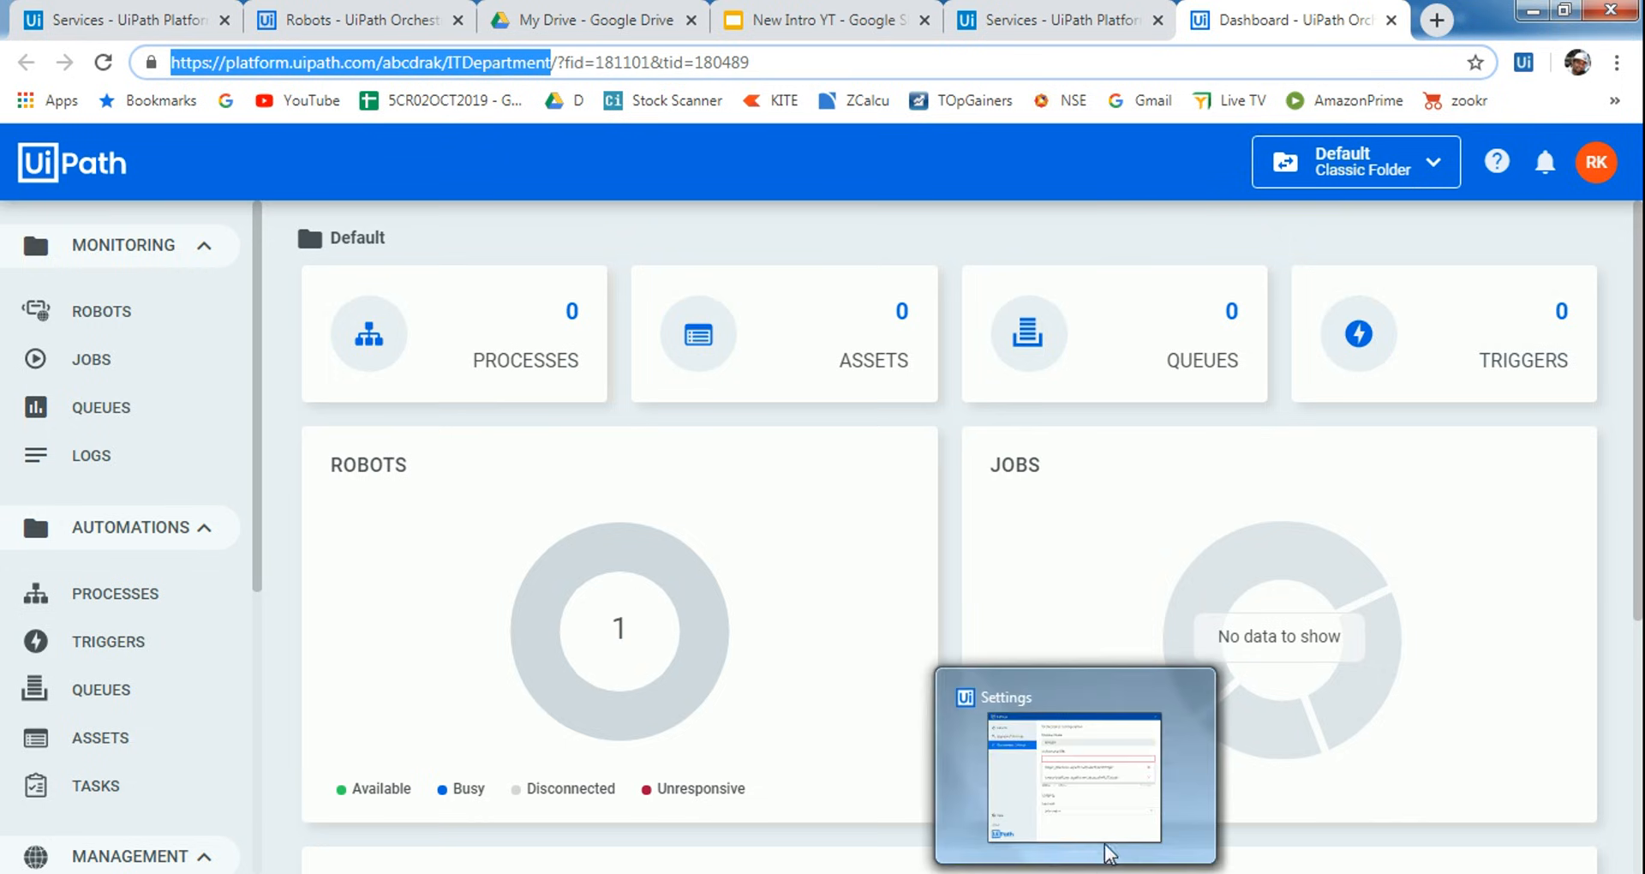
left_click(1128, 815)
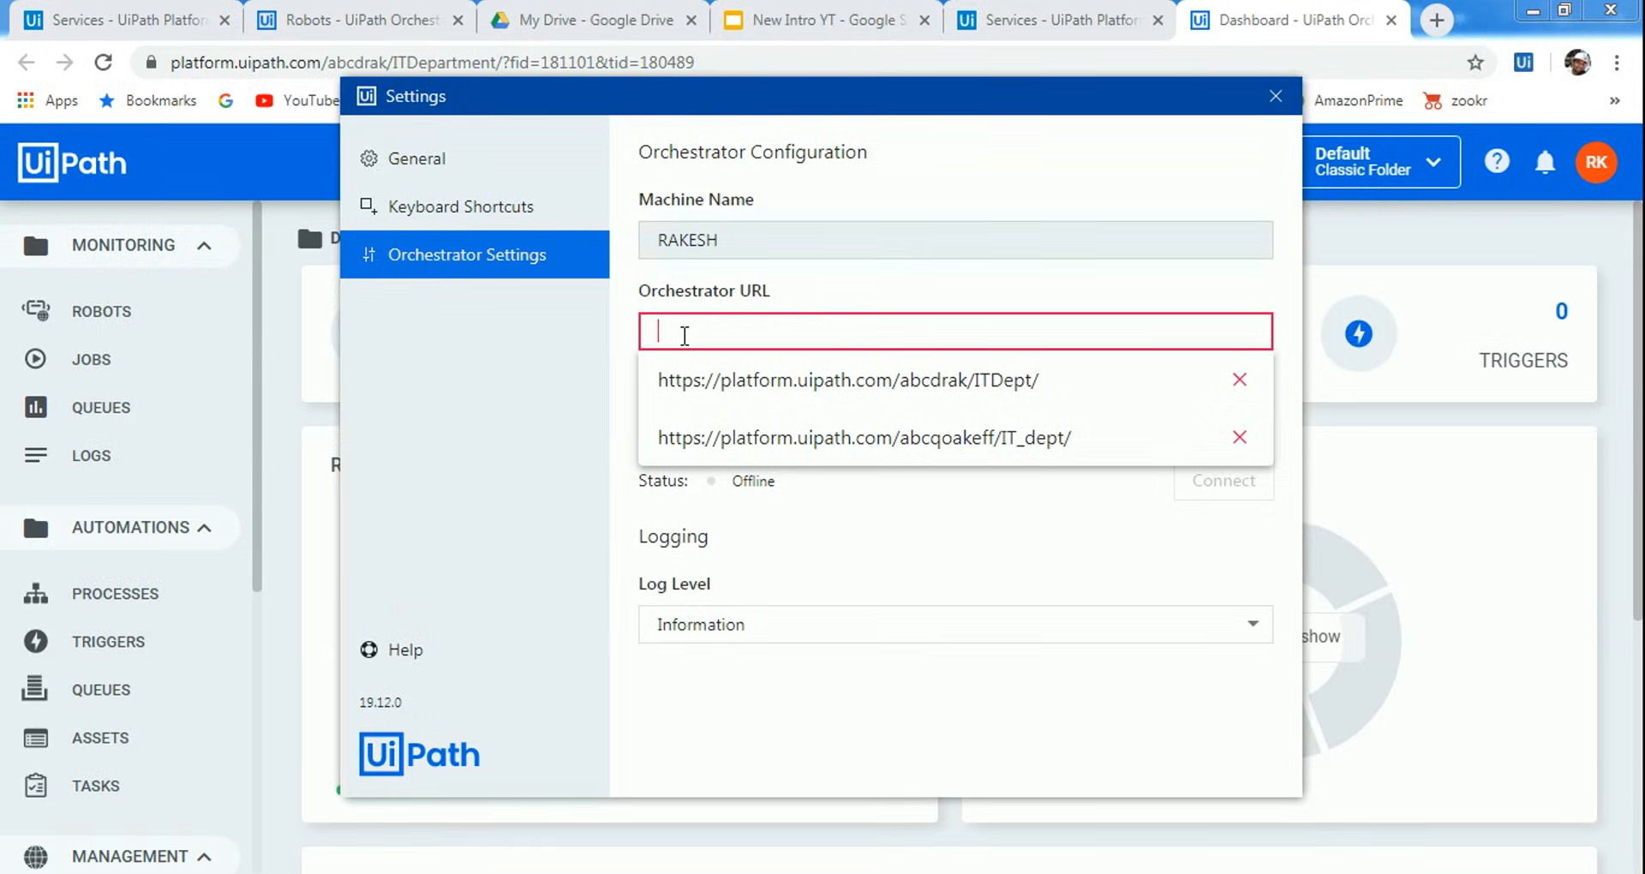
key("ctrl+v")
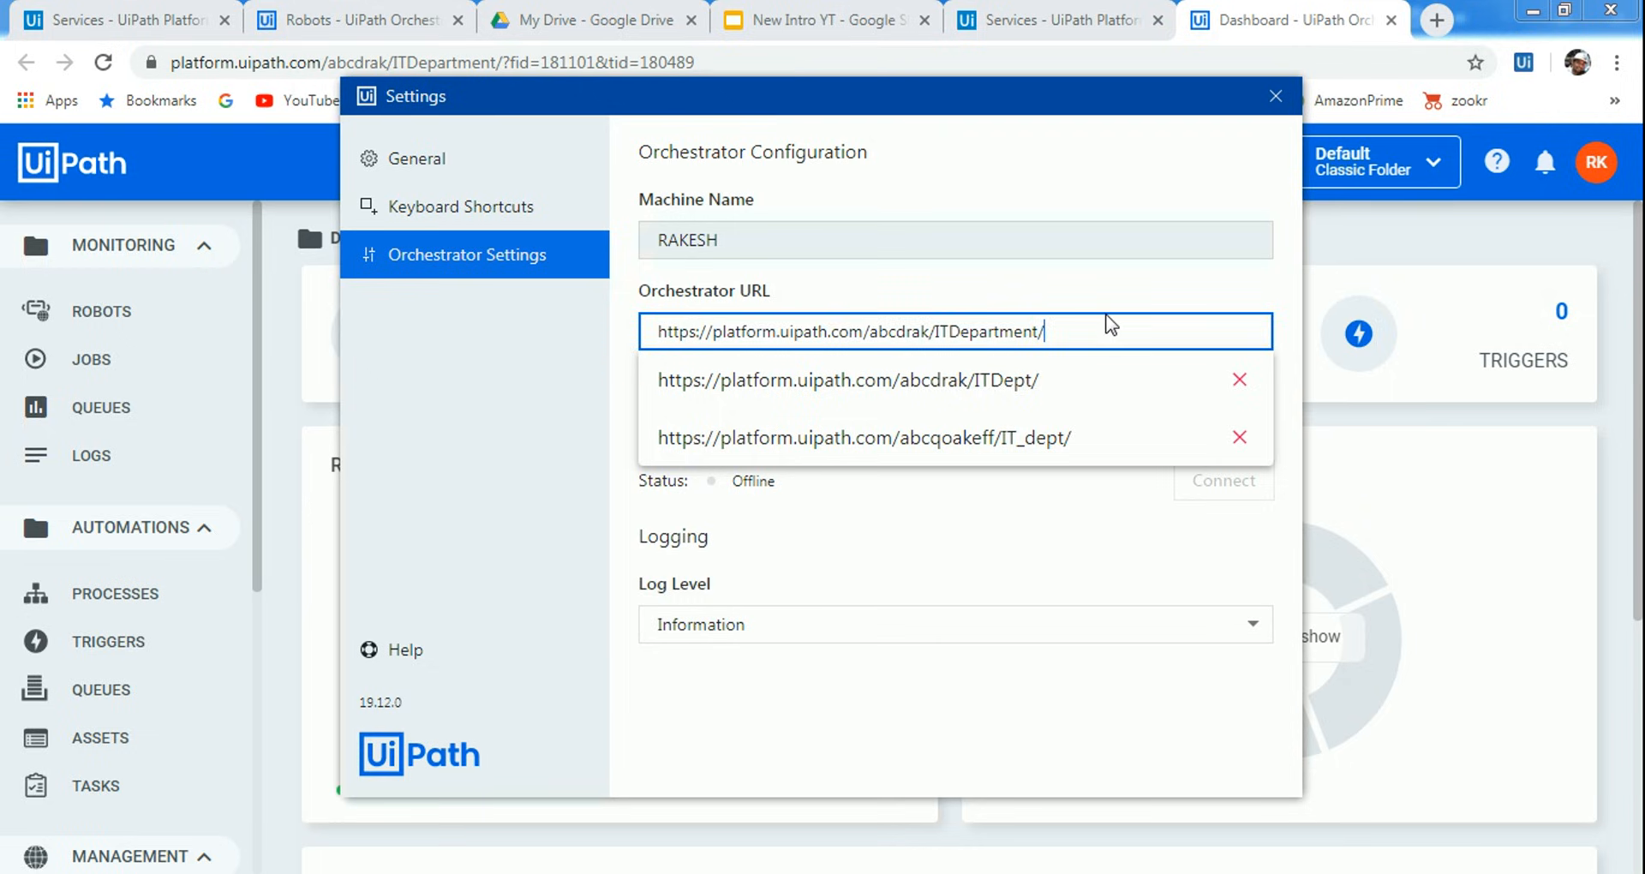
left_click(538, 506)
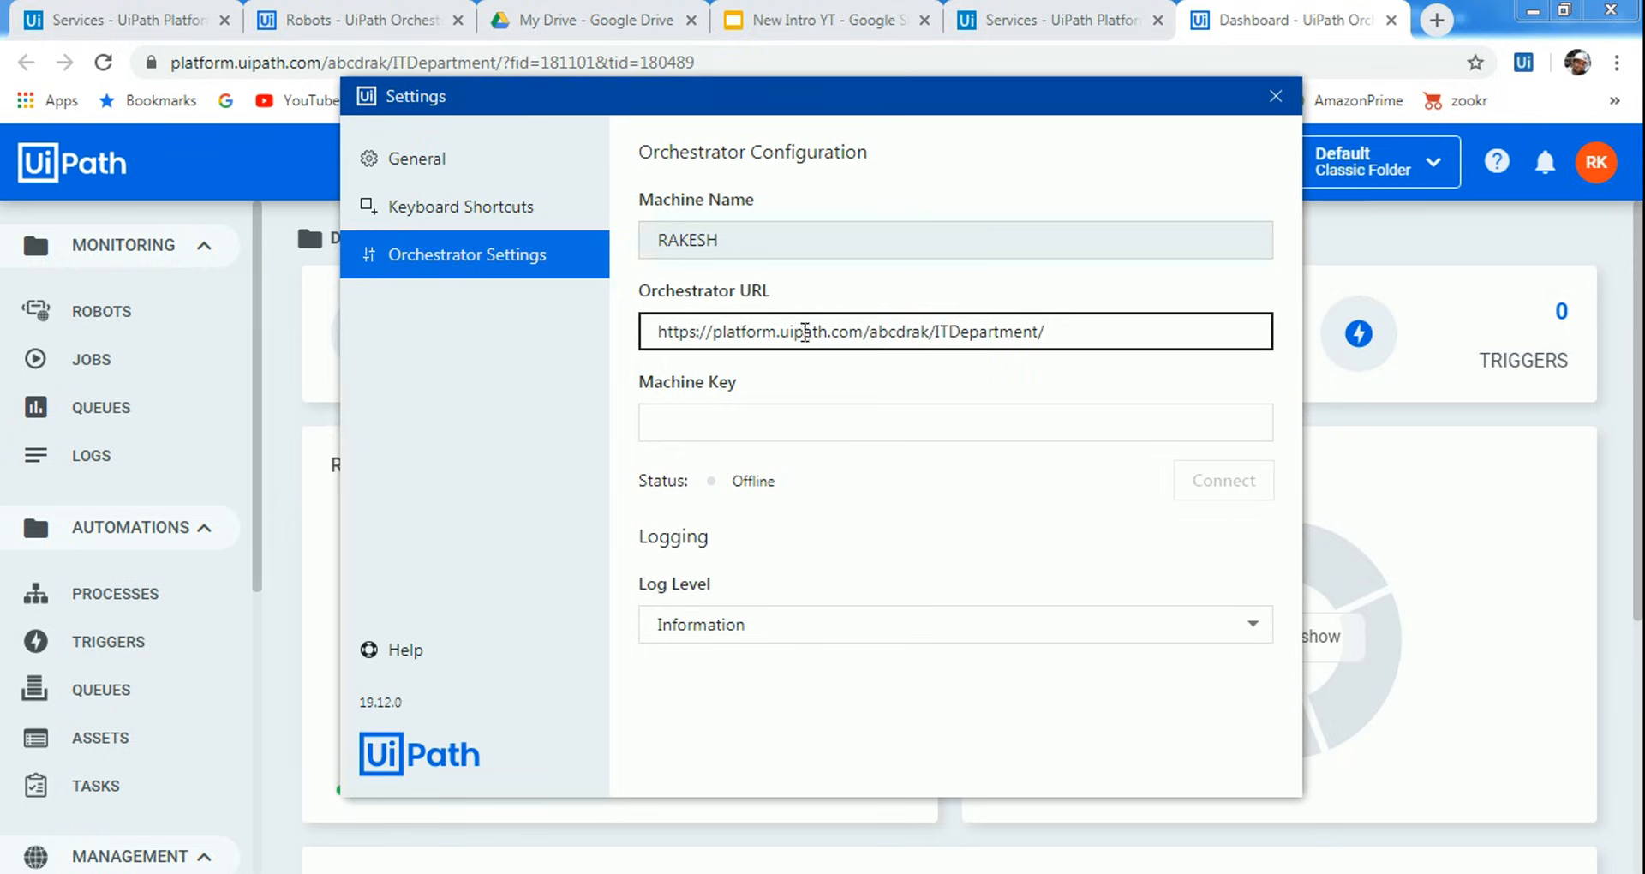
Copy the laptop's machine key from the Machines list in Orchestrator.
left_click(722, 429)
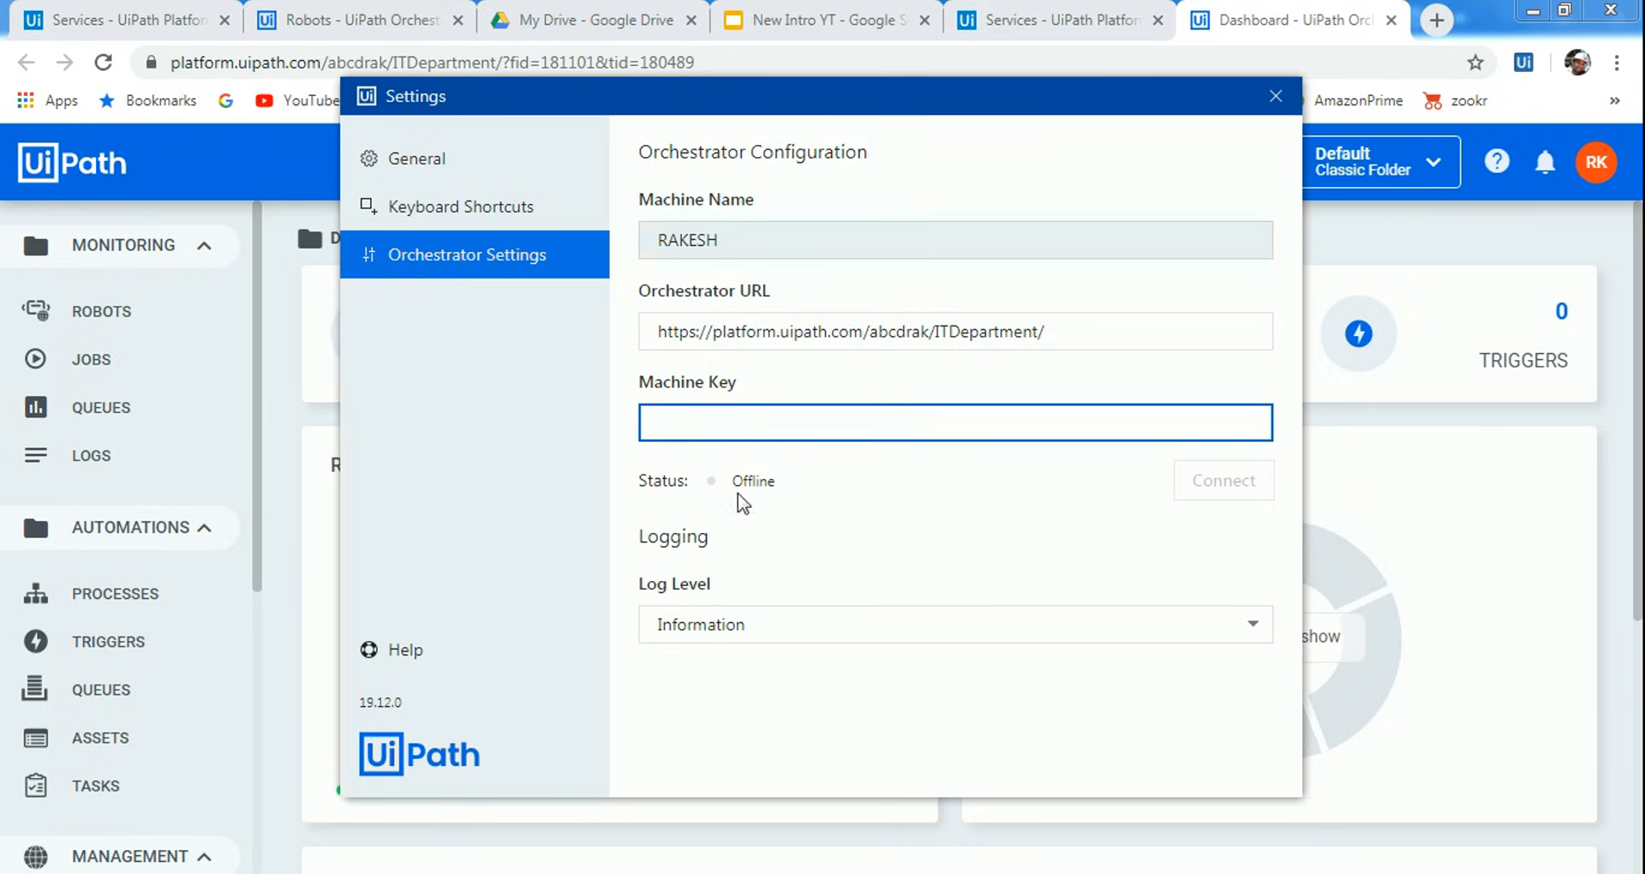
left_click(1476, 562)
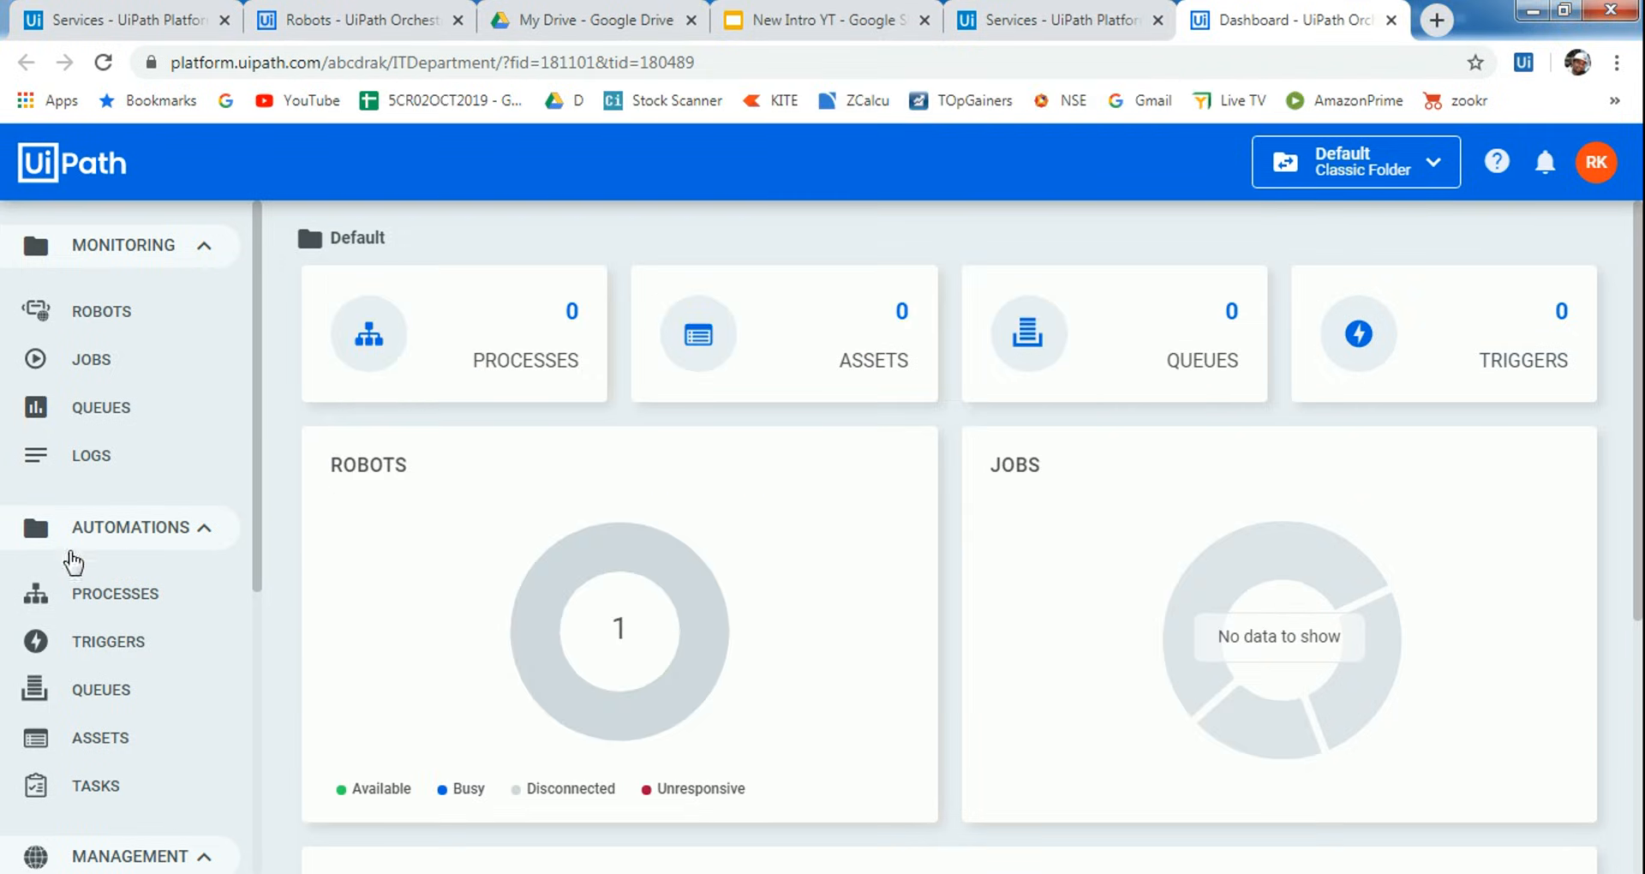
left_click_drag(257, 579, 172, 754)
left_click(92, 745)
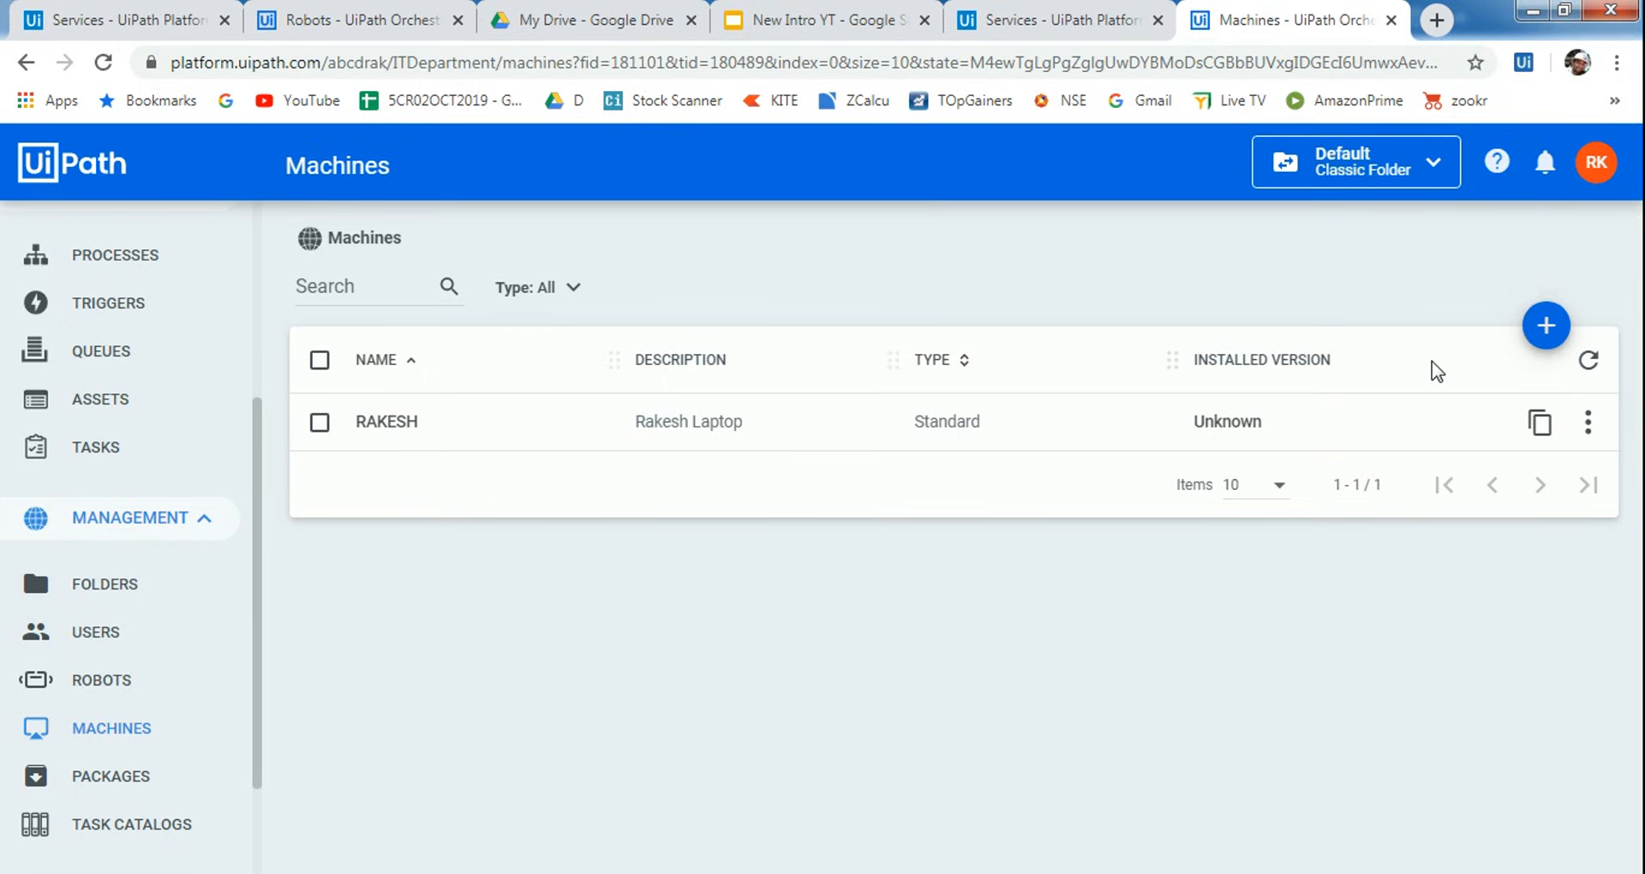
left_click(1540, 423)
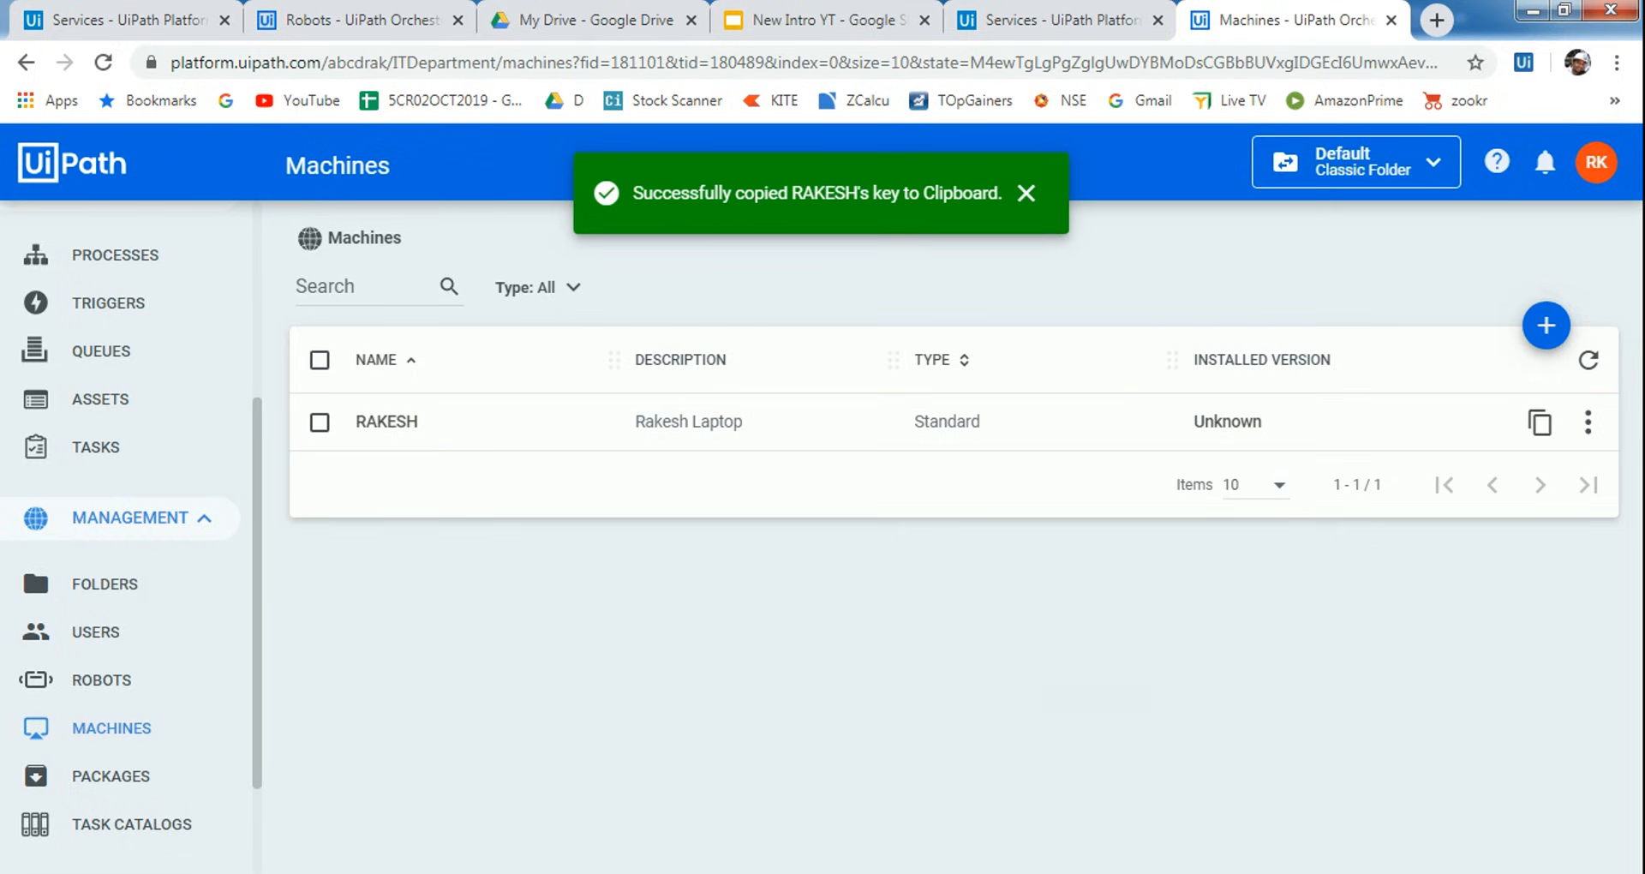
Paste the machine key into the UiPath Robot settings, connect the robot to Orchestrator, and close the settings.
mouse_move(1075, 872)
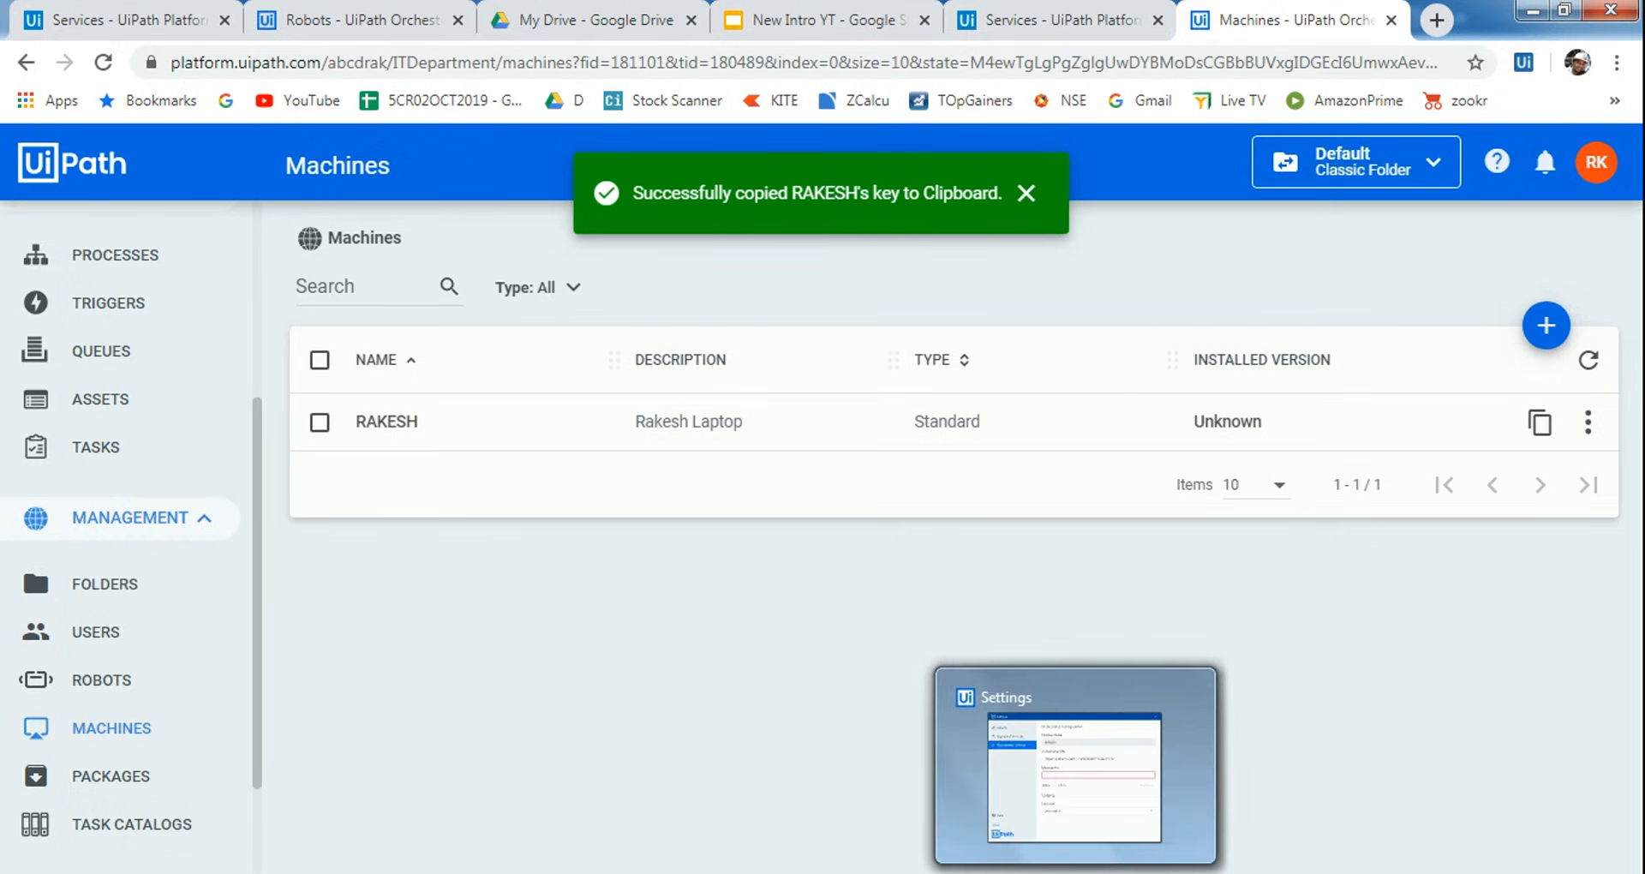
left_click(1017, 750)
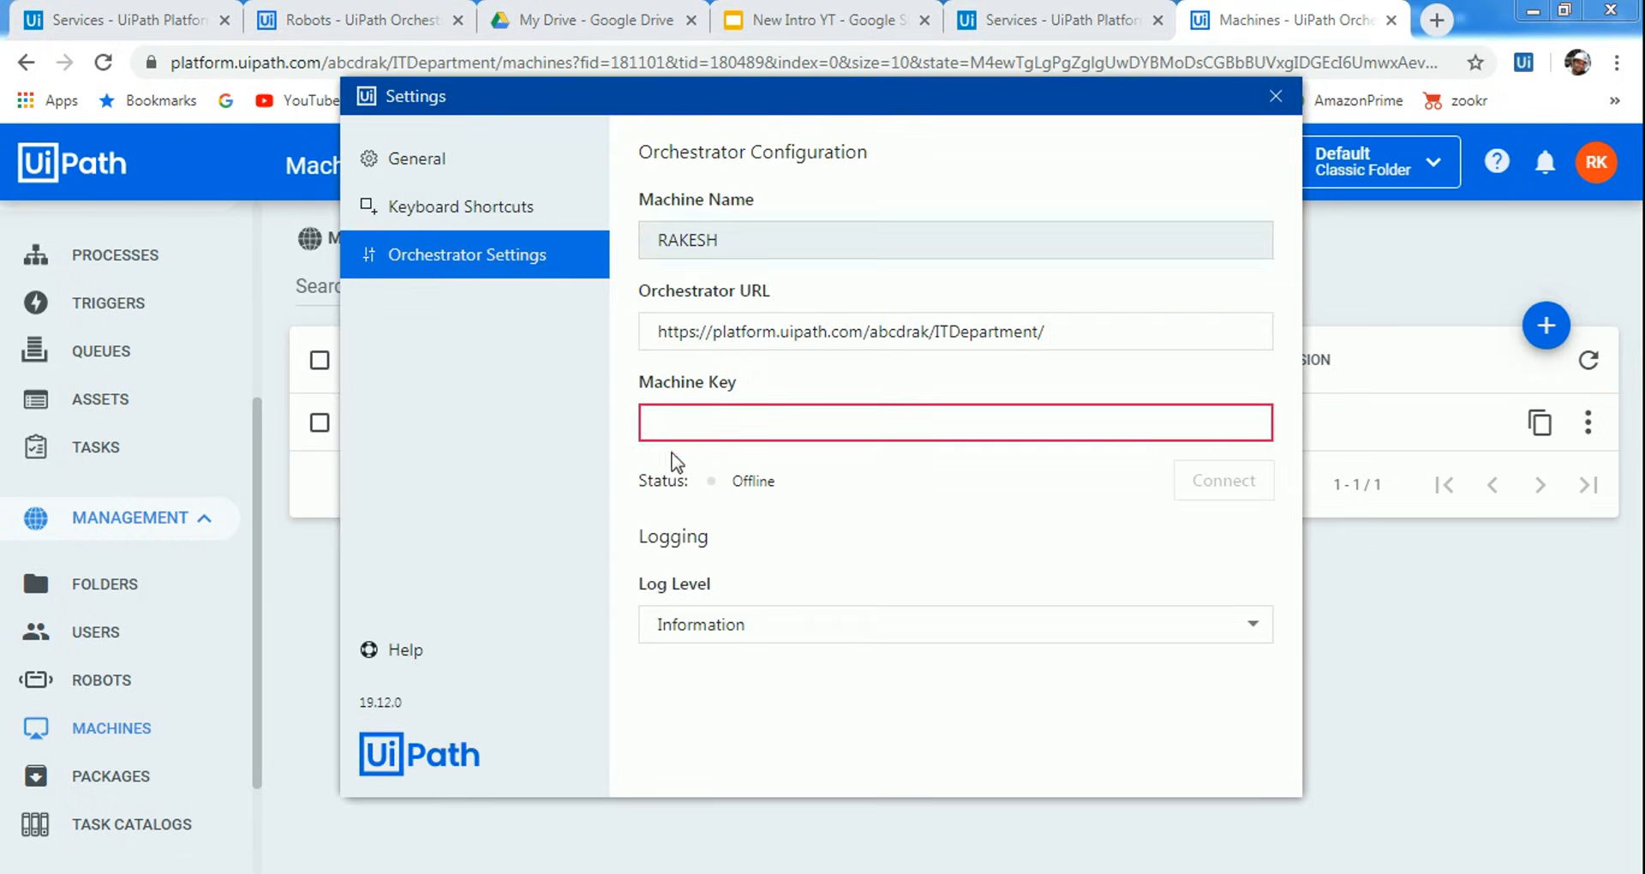
left_click(681, 424)
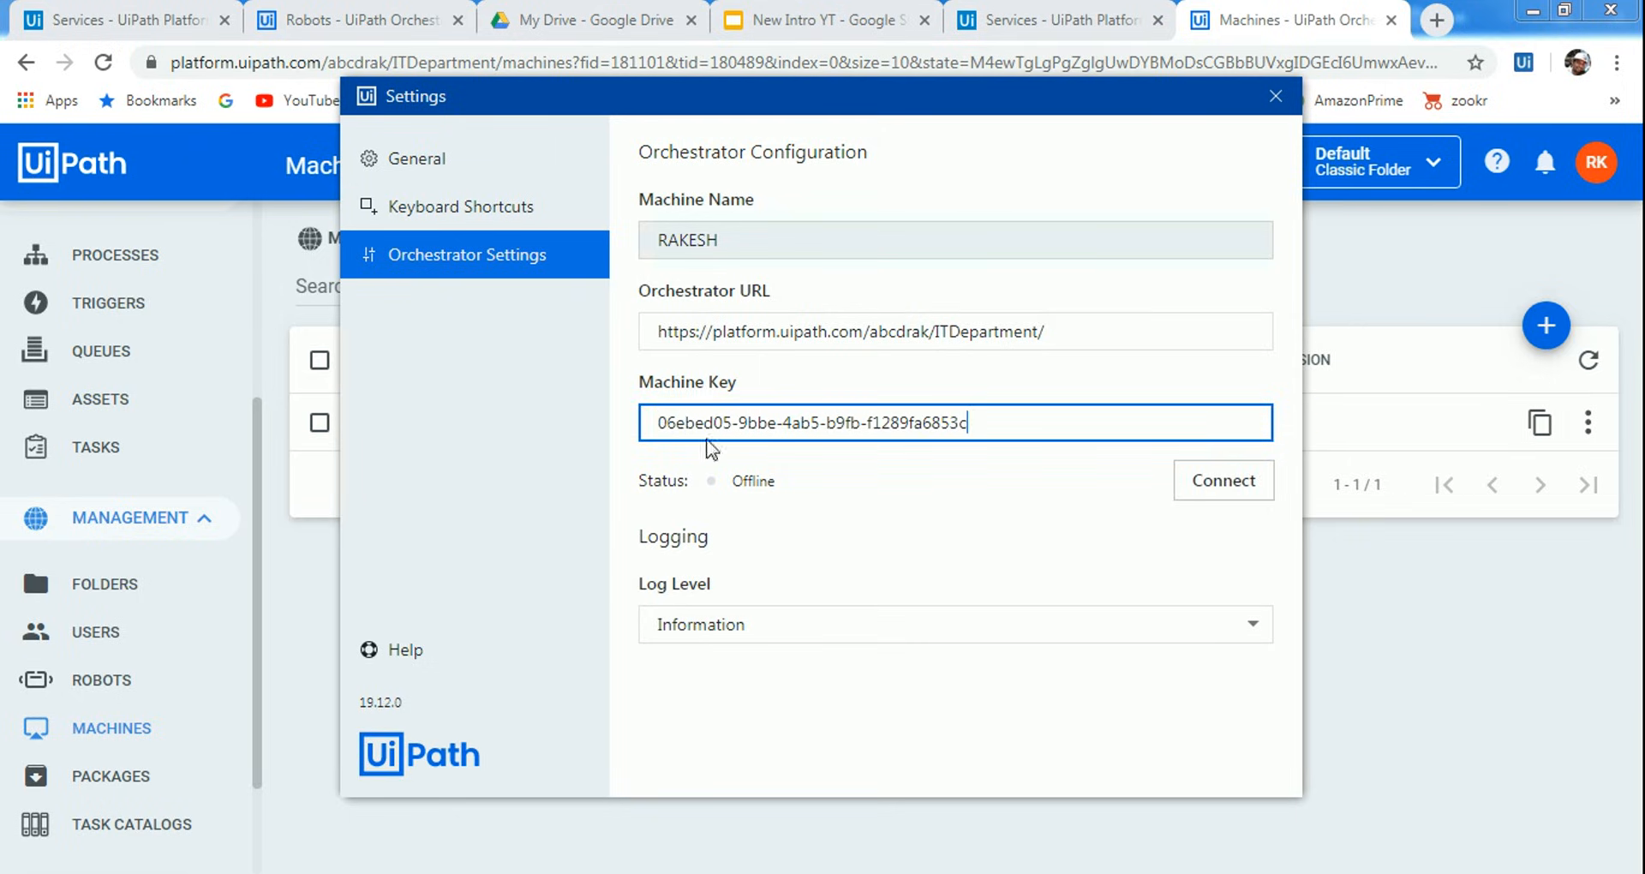
left_click(1221, 488)
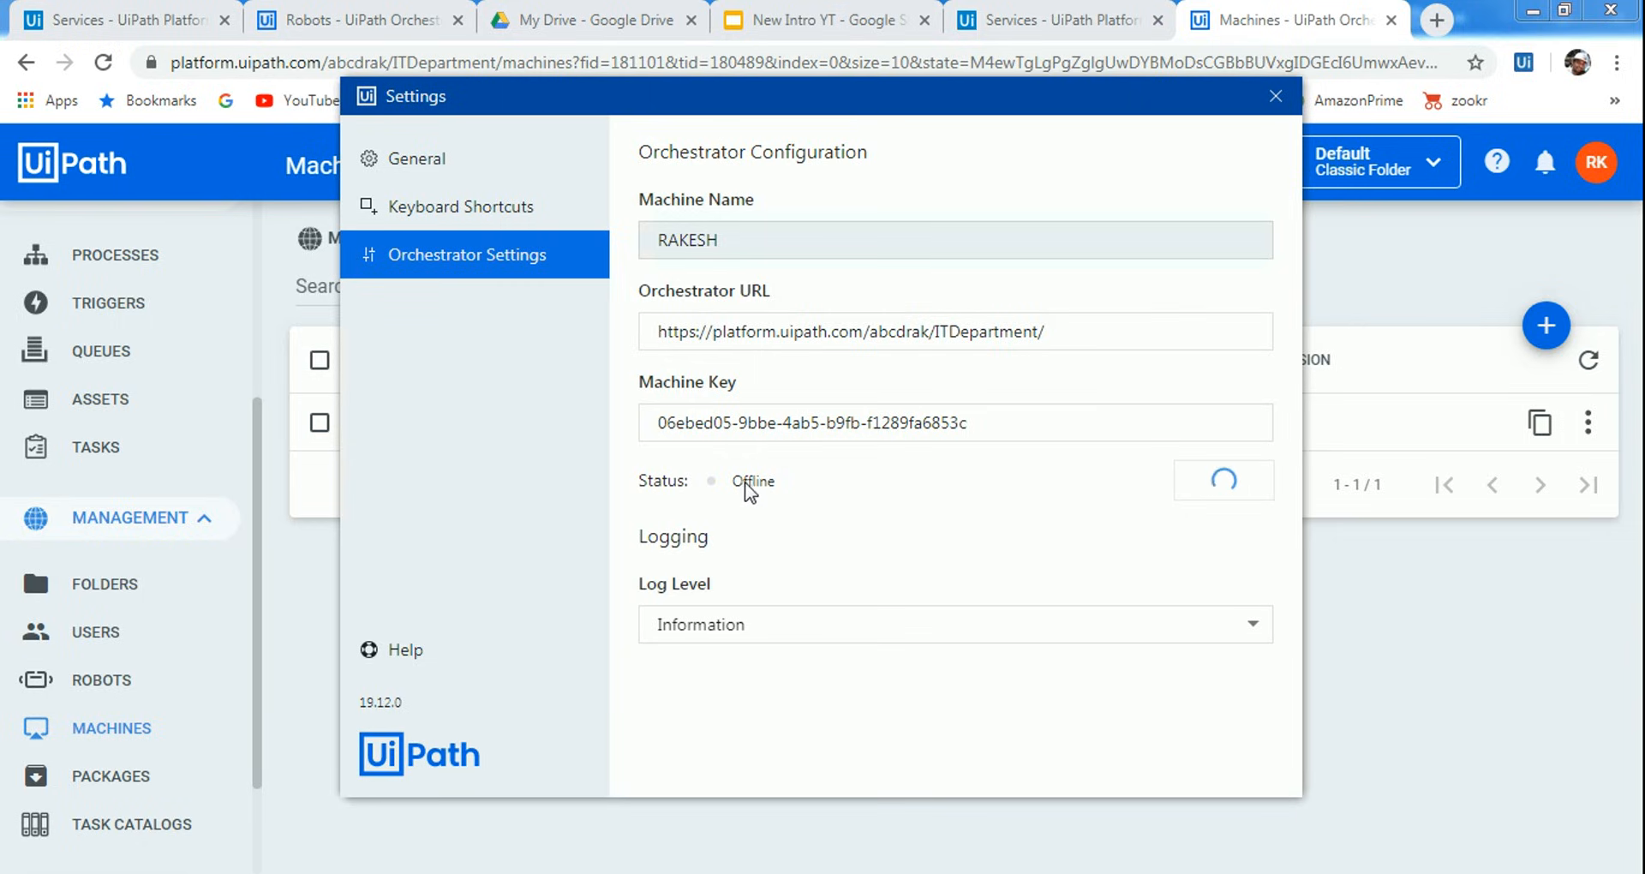
mouse_move(753, 493)
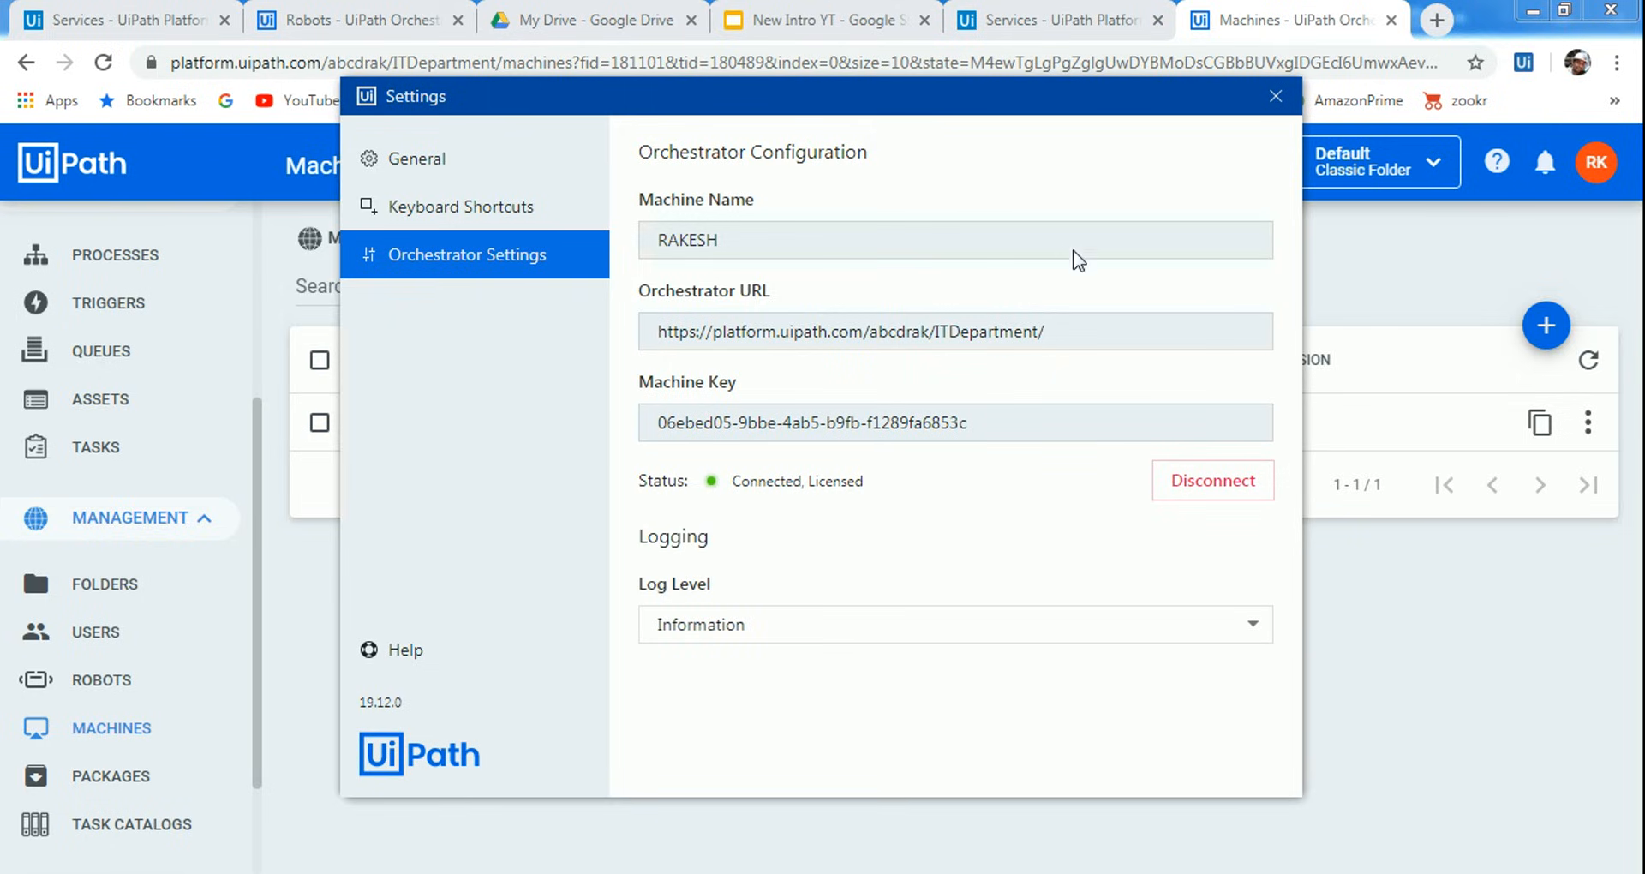
left_click(1278, 102)
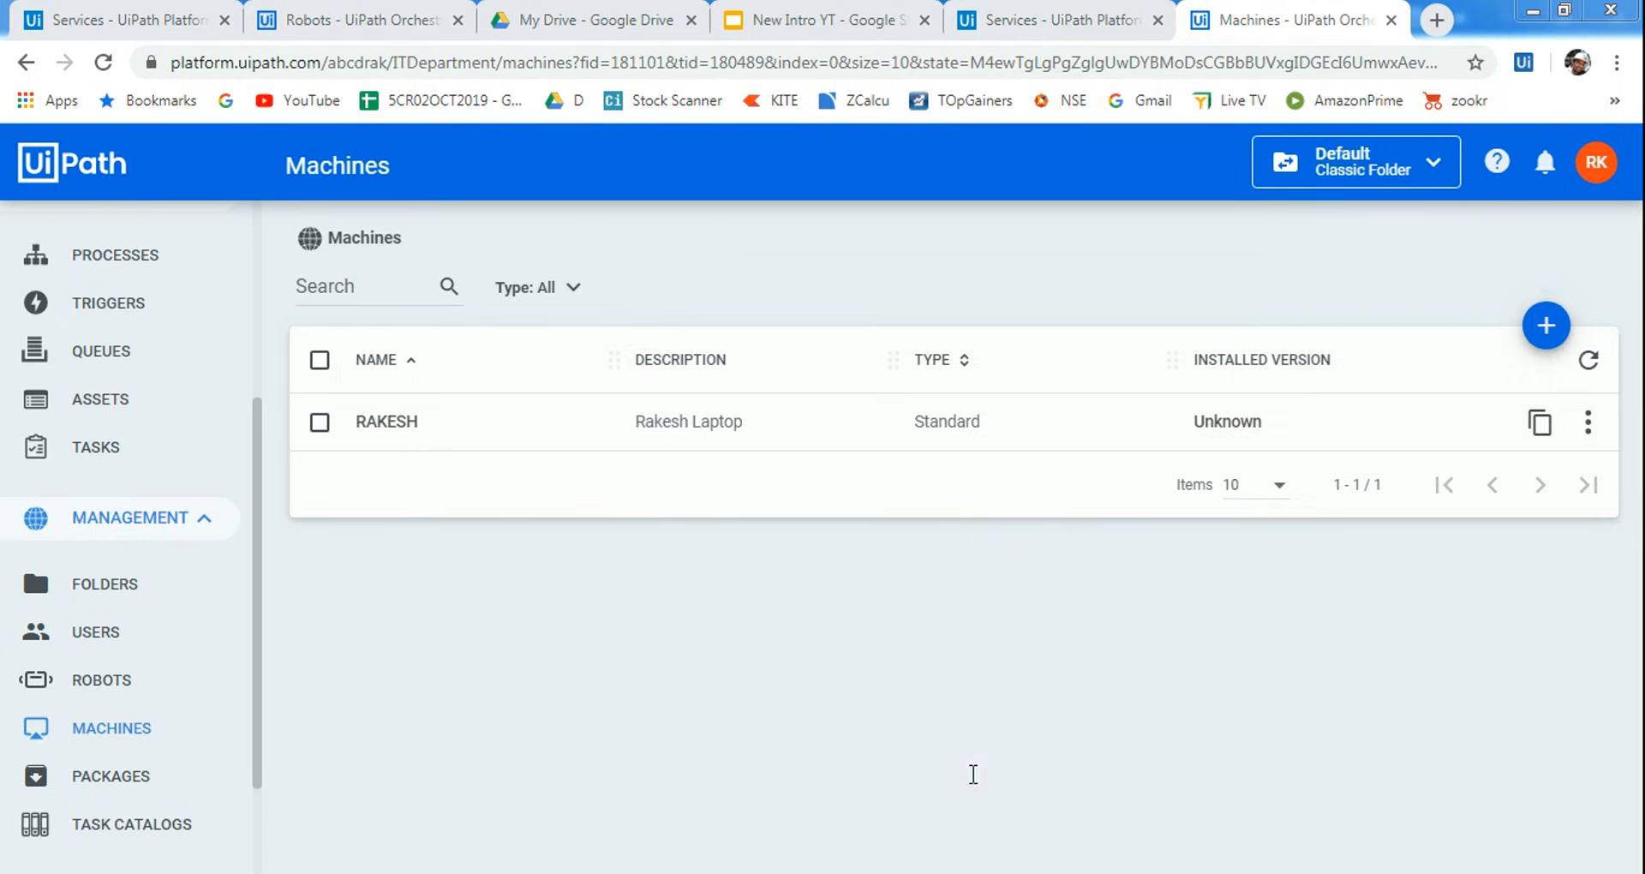
Add the line "3. Robot RUnner - Enter Orchestrator URL and Machine Key" to the Notepad notes.
key("alt+Tab")
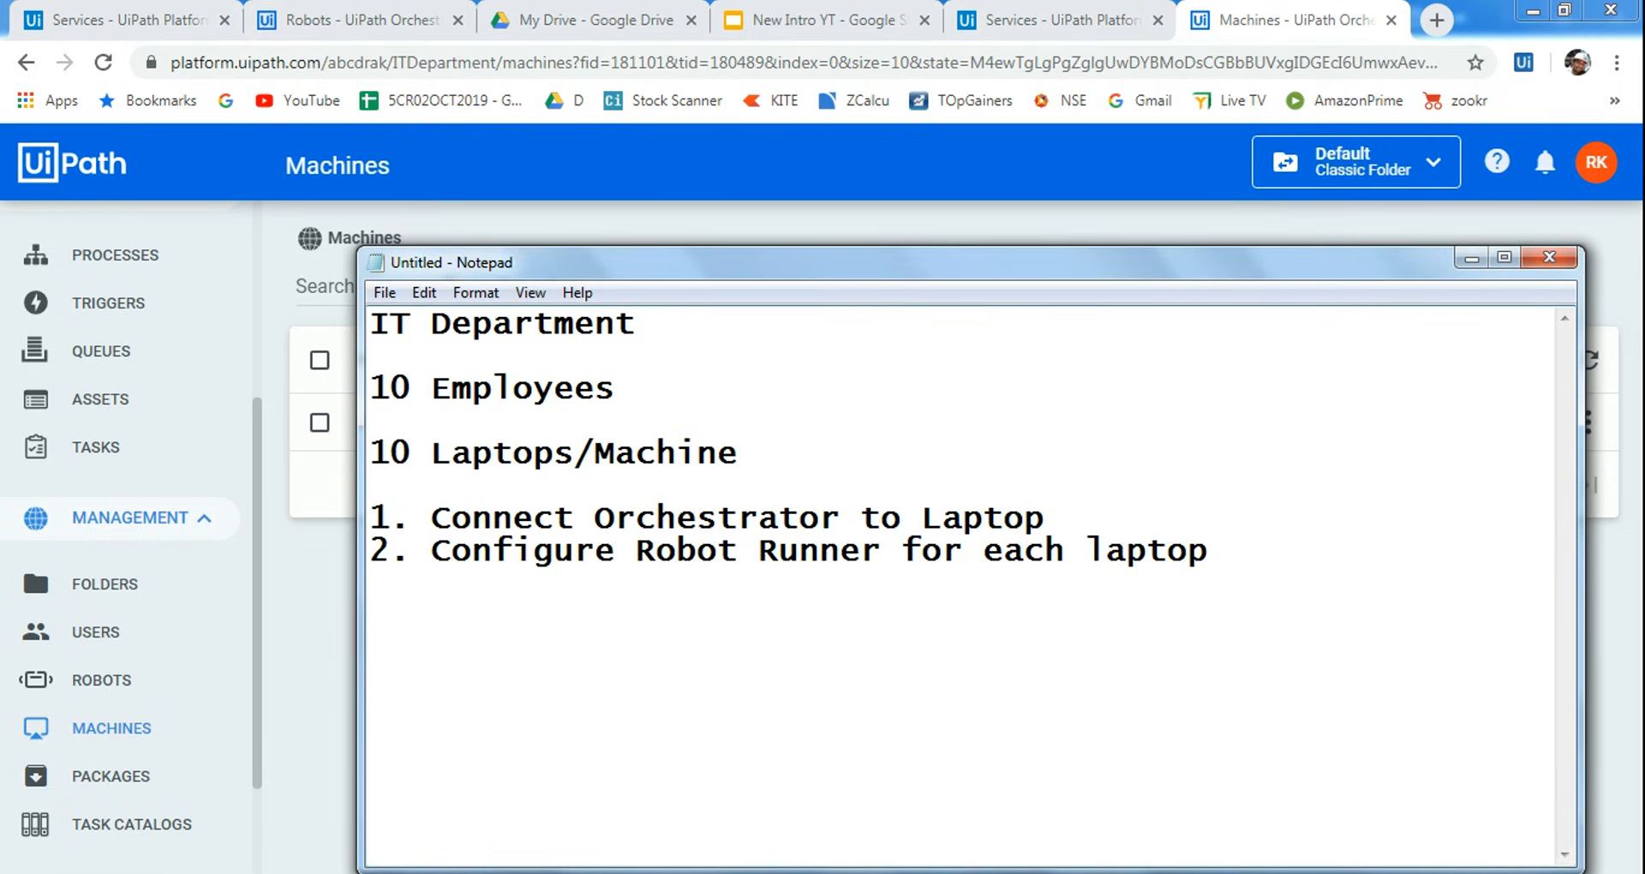
key("Return")
type("3. Robot RU")
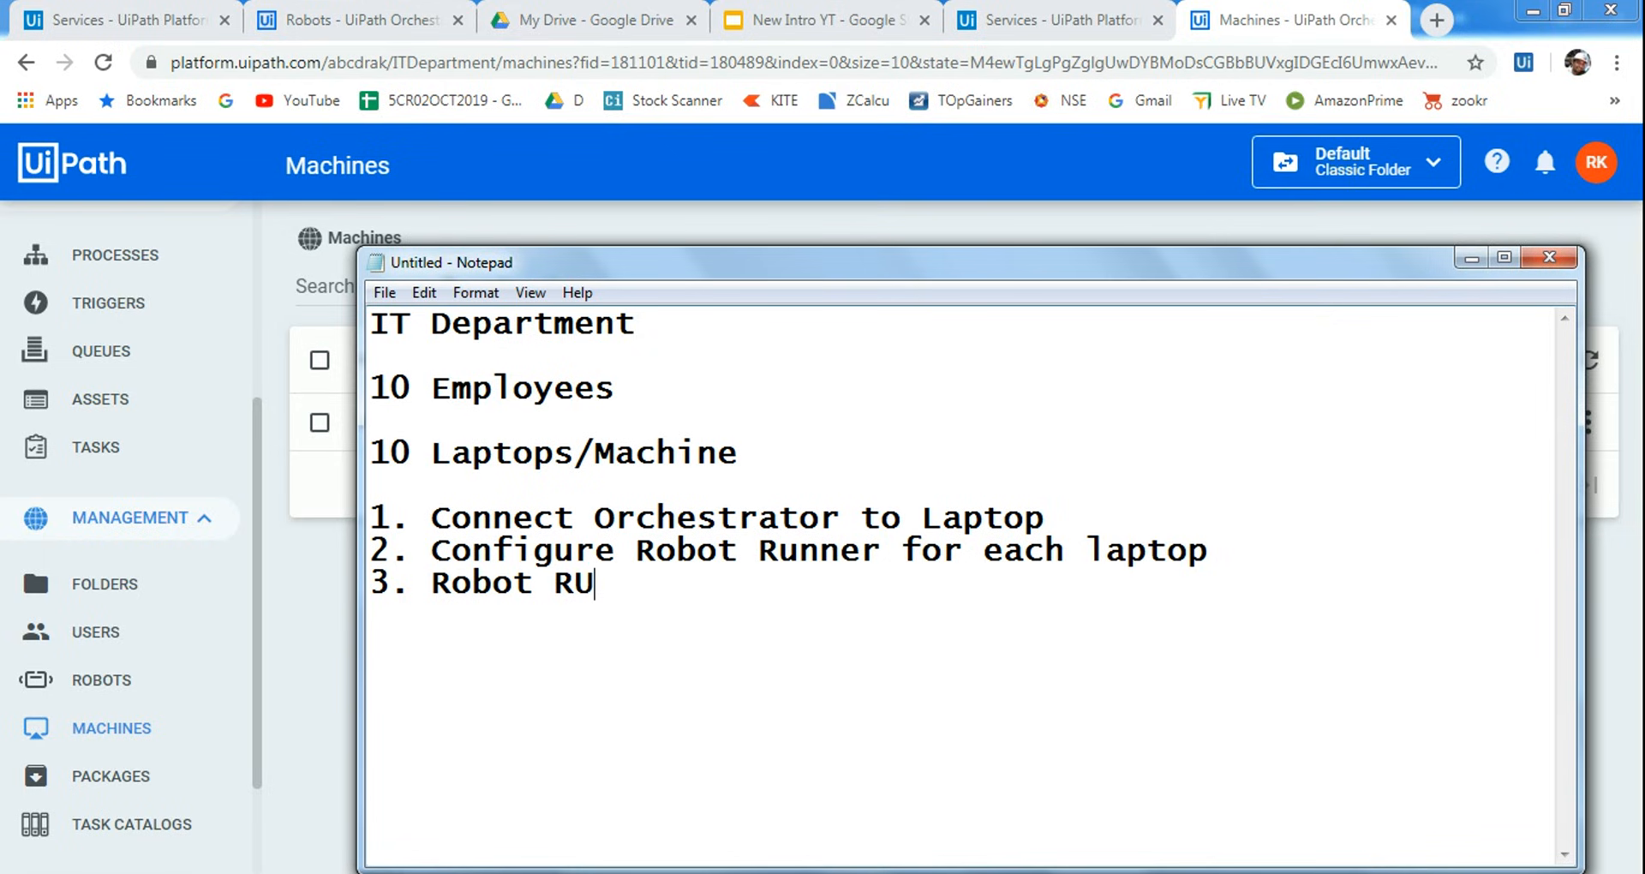
type("nner - Enter")
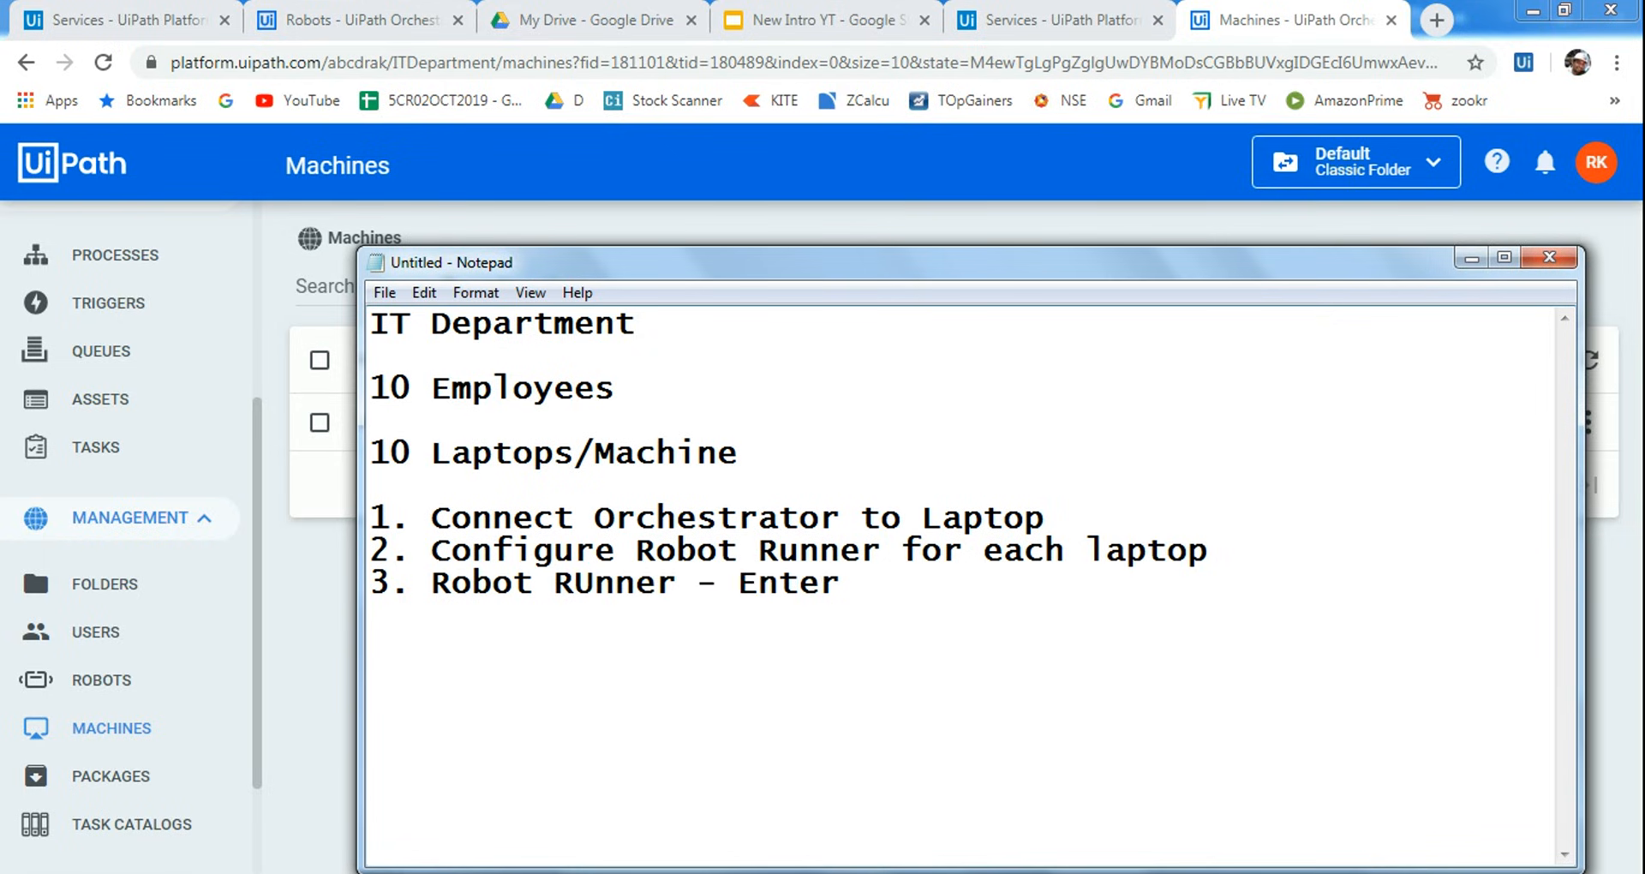
type(" Orchestrator U")
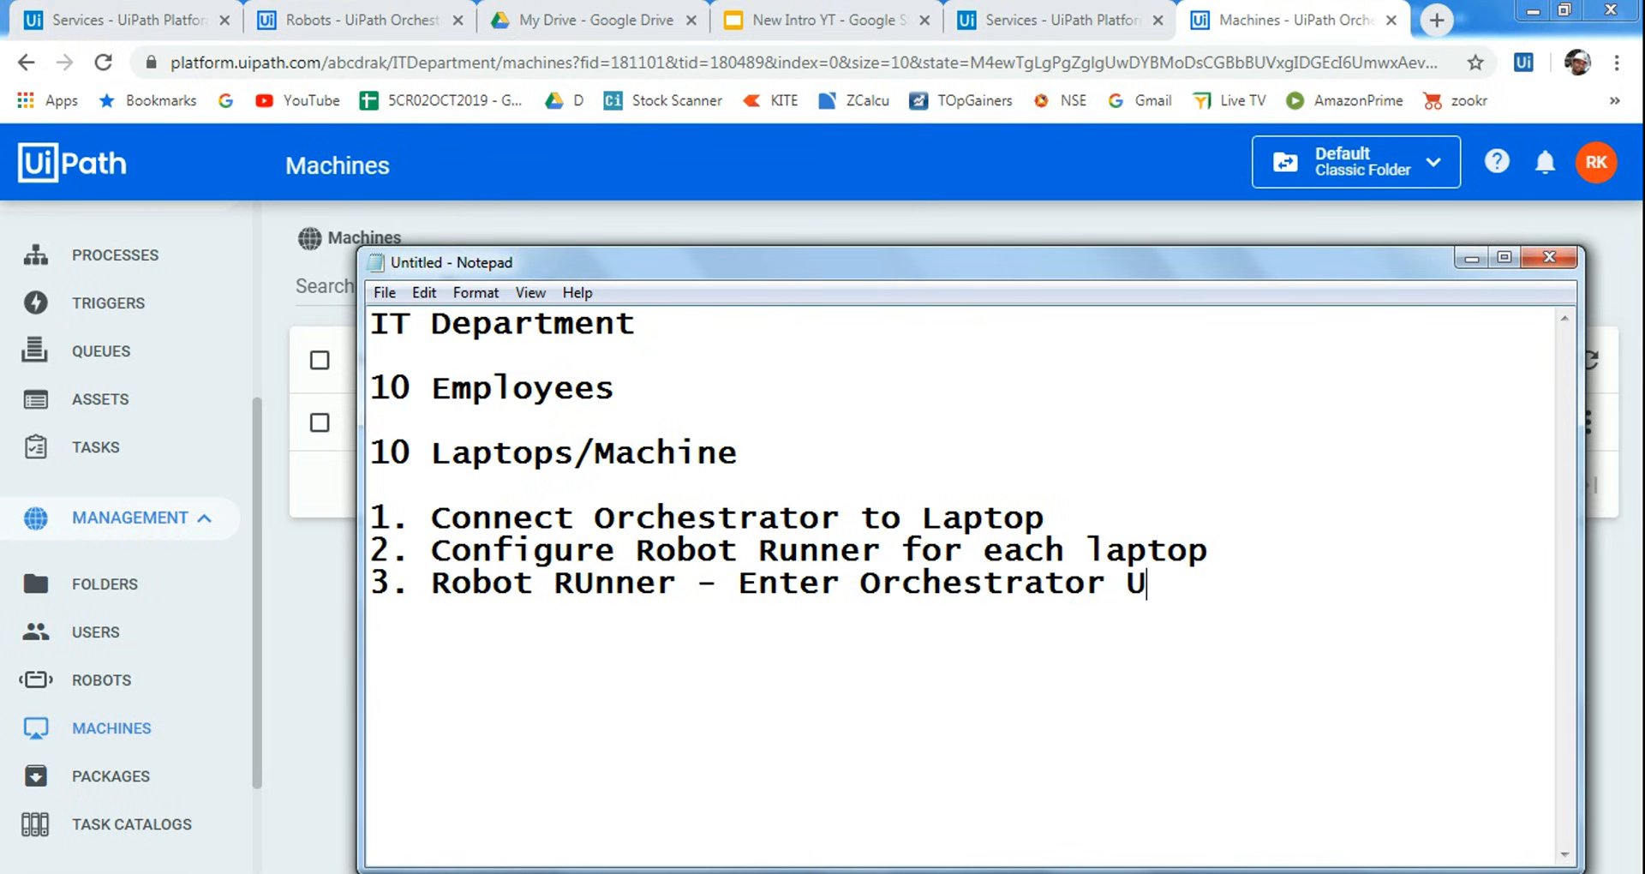
type("RL and Maa")
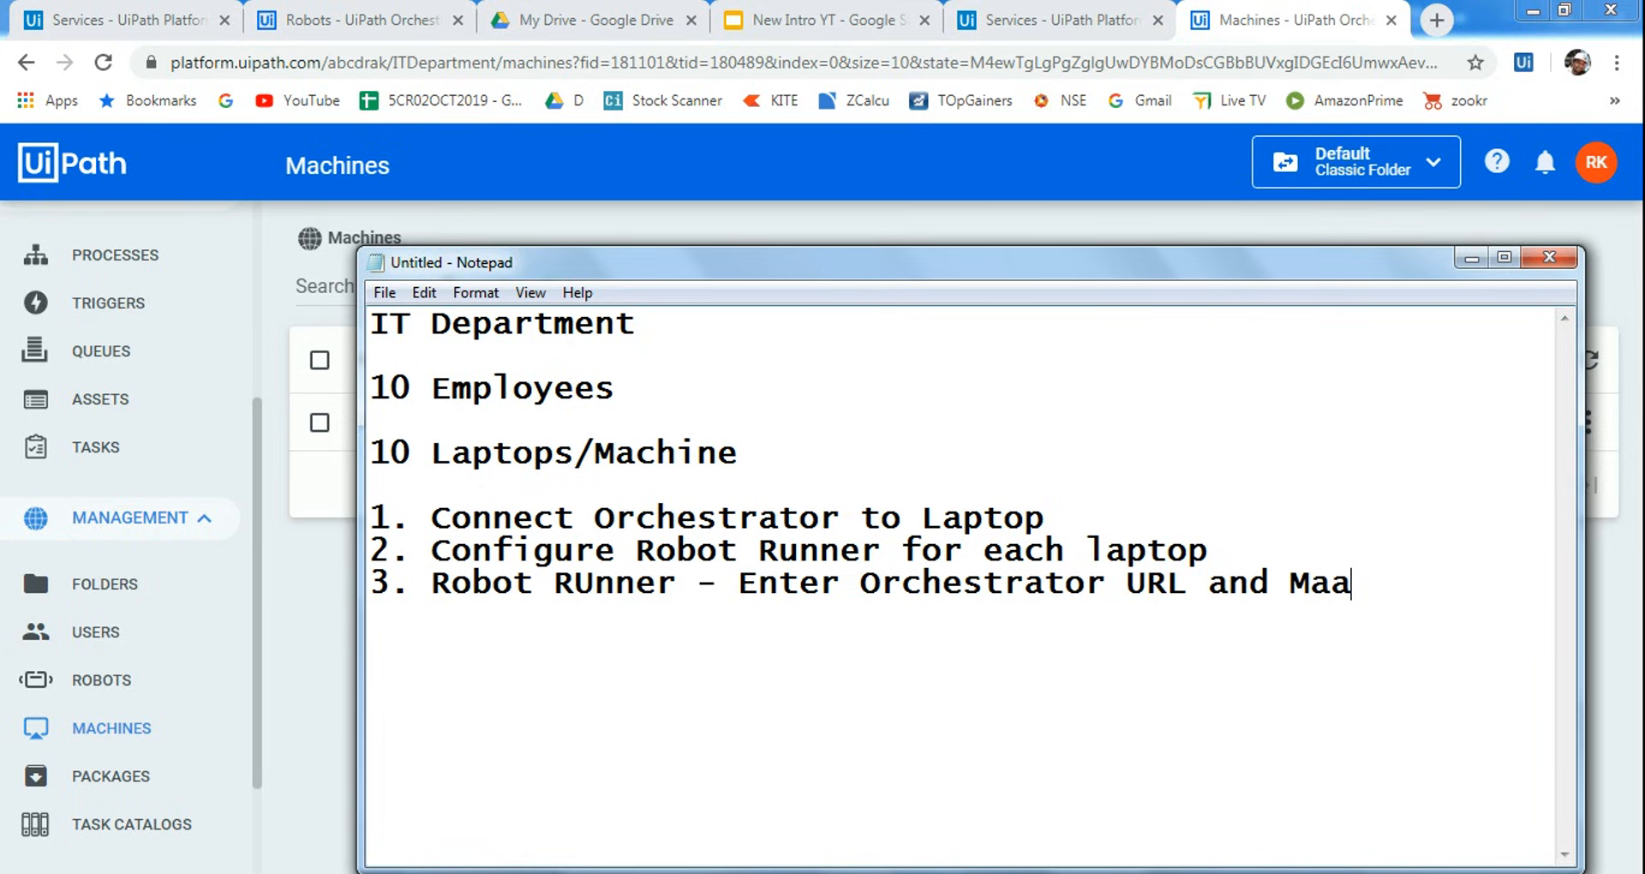
key("BackSpace")
type("chine Key ")
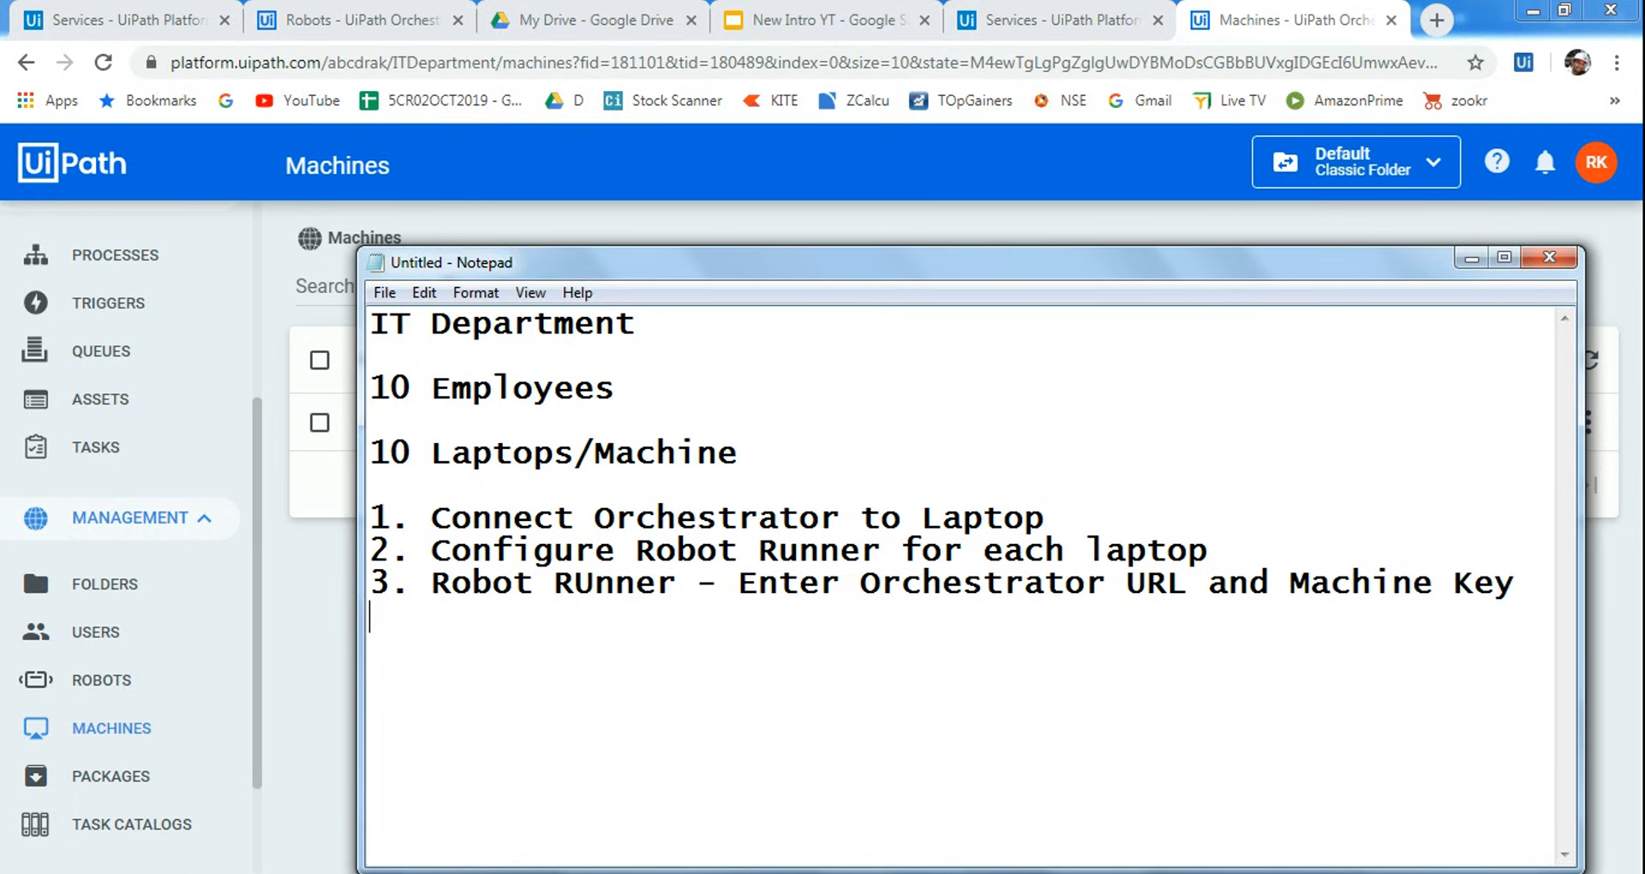
type("and make it online")
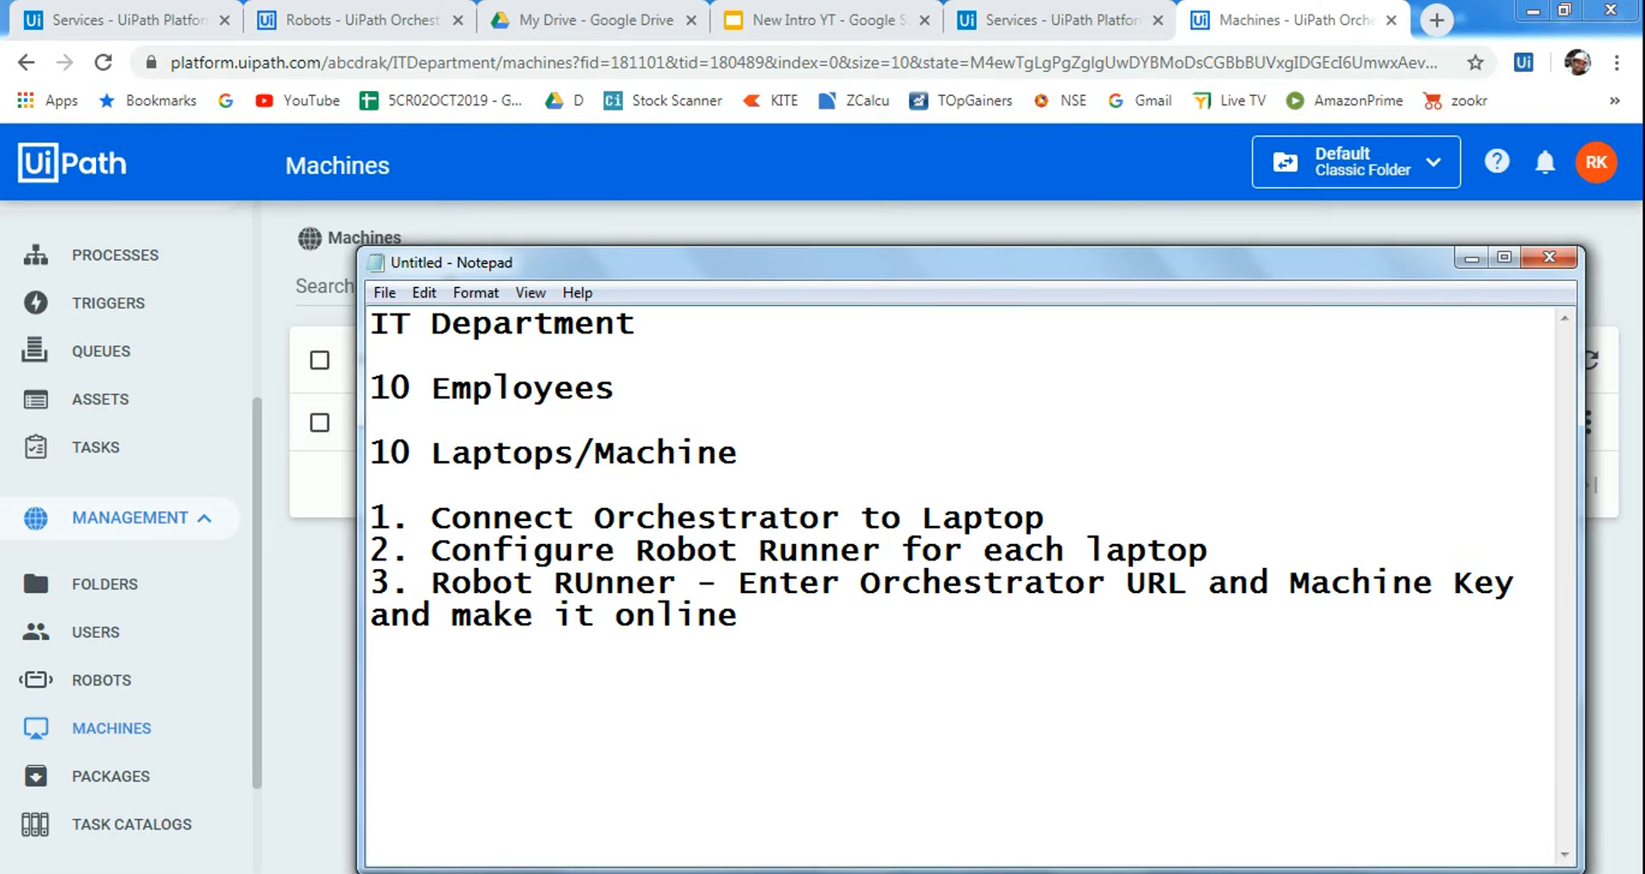
Open the UiPath Robot window, check its Orchestrator connection status, and close it again.
left_click(1405, 873)
left_click(1366, 777)
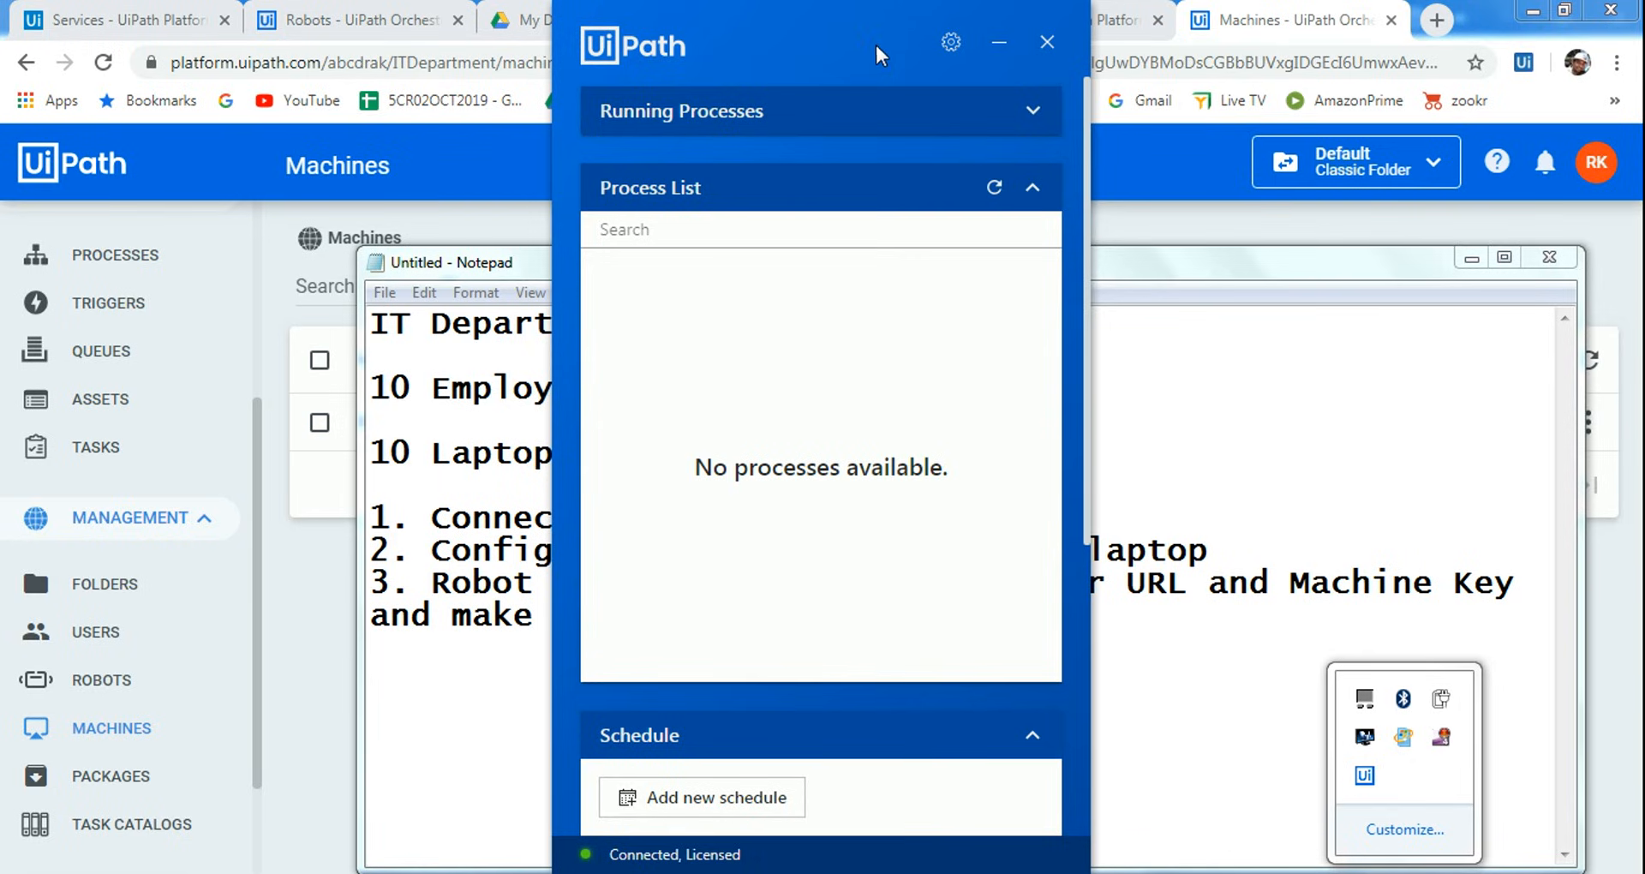
left_click_drag(874, 45, 323, 46)
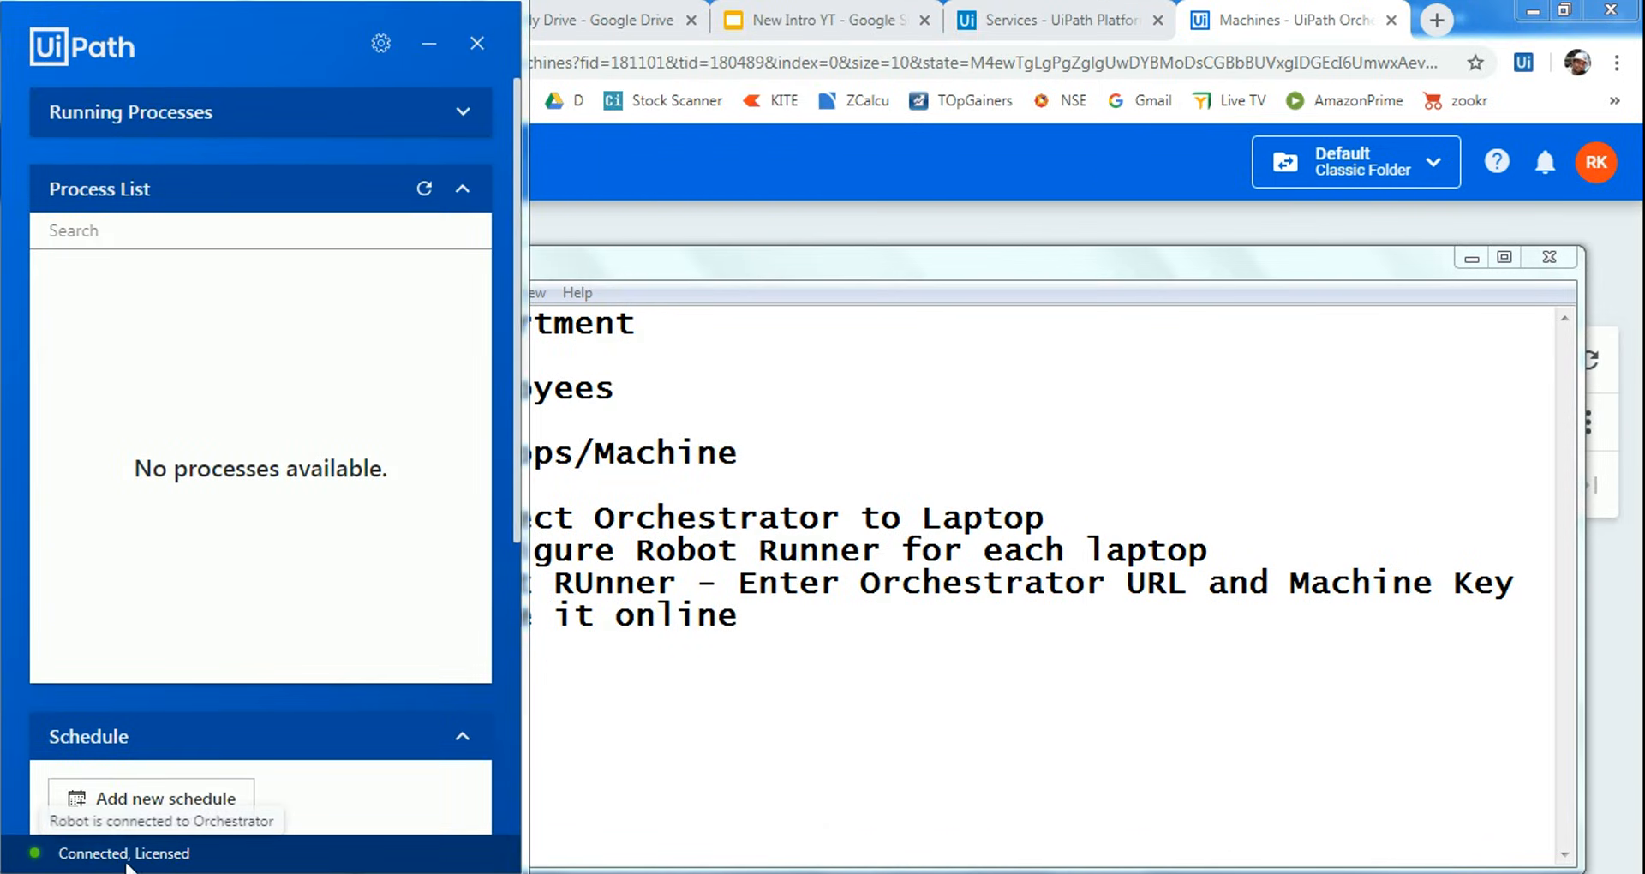
left_click(477, 44)
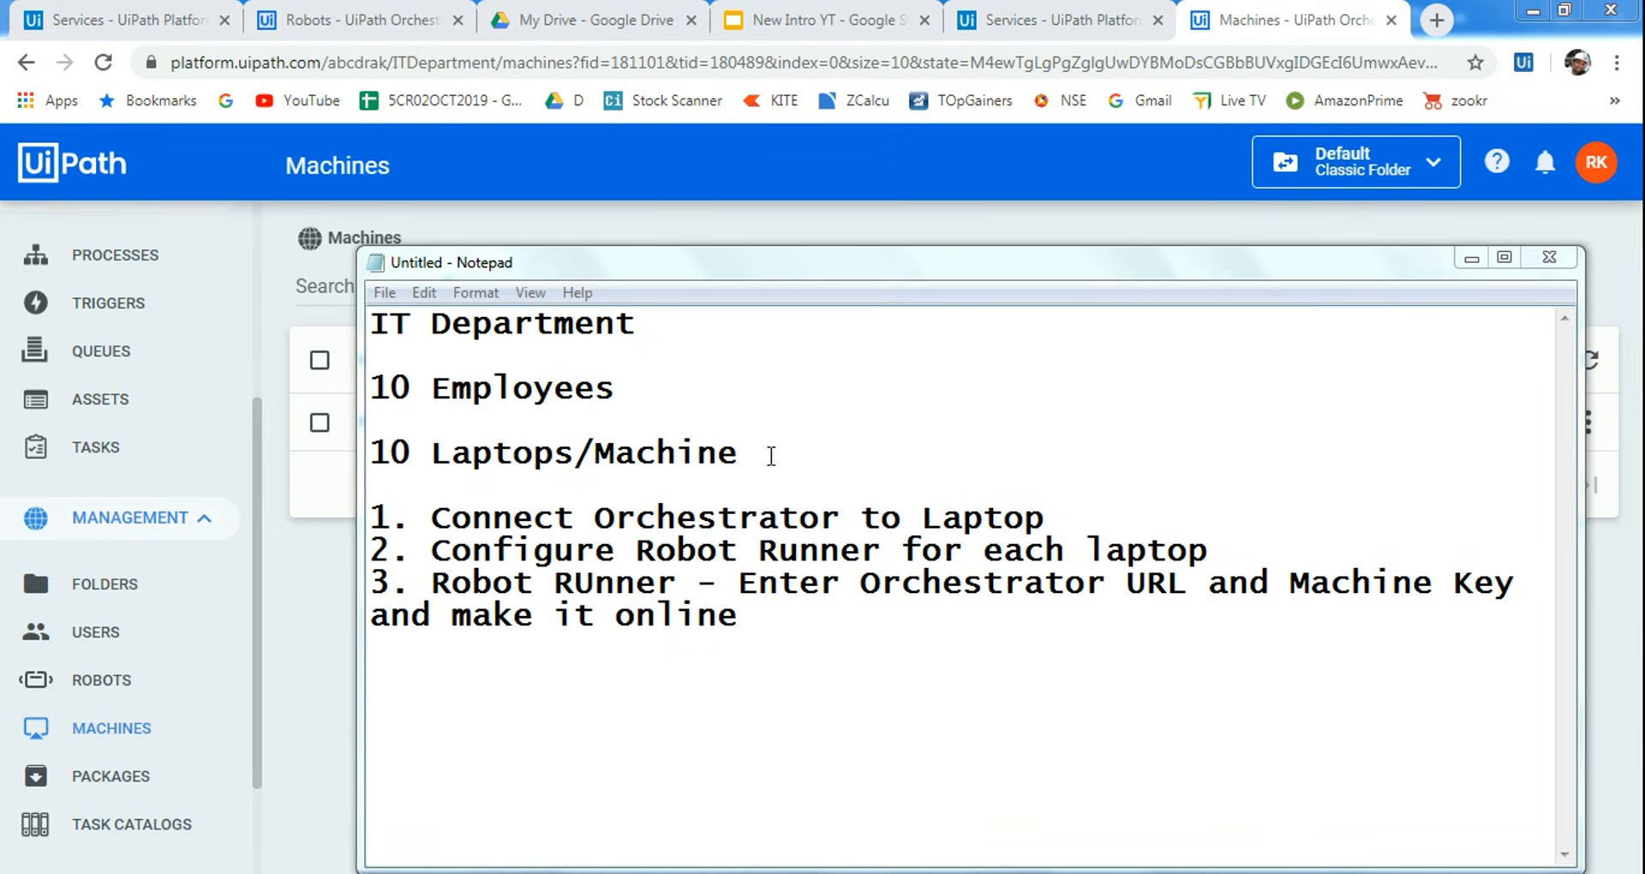
Add the heading "Stage 1:" above the three numbered steps in the notes and "Stage 2:" below them.
left_click_drag(768, 632, 377, 515)
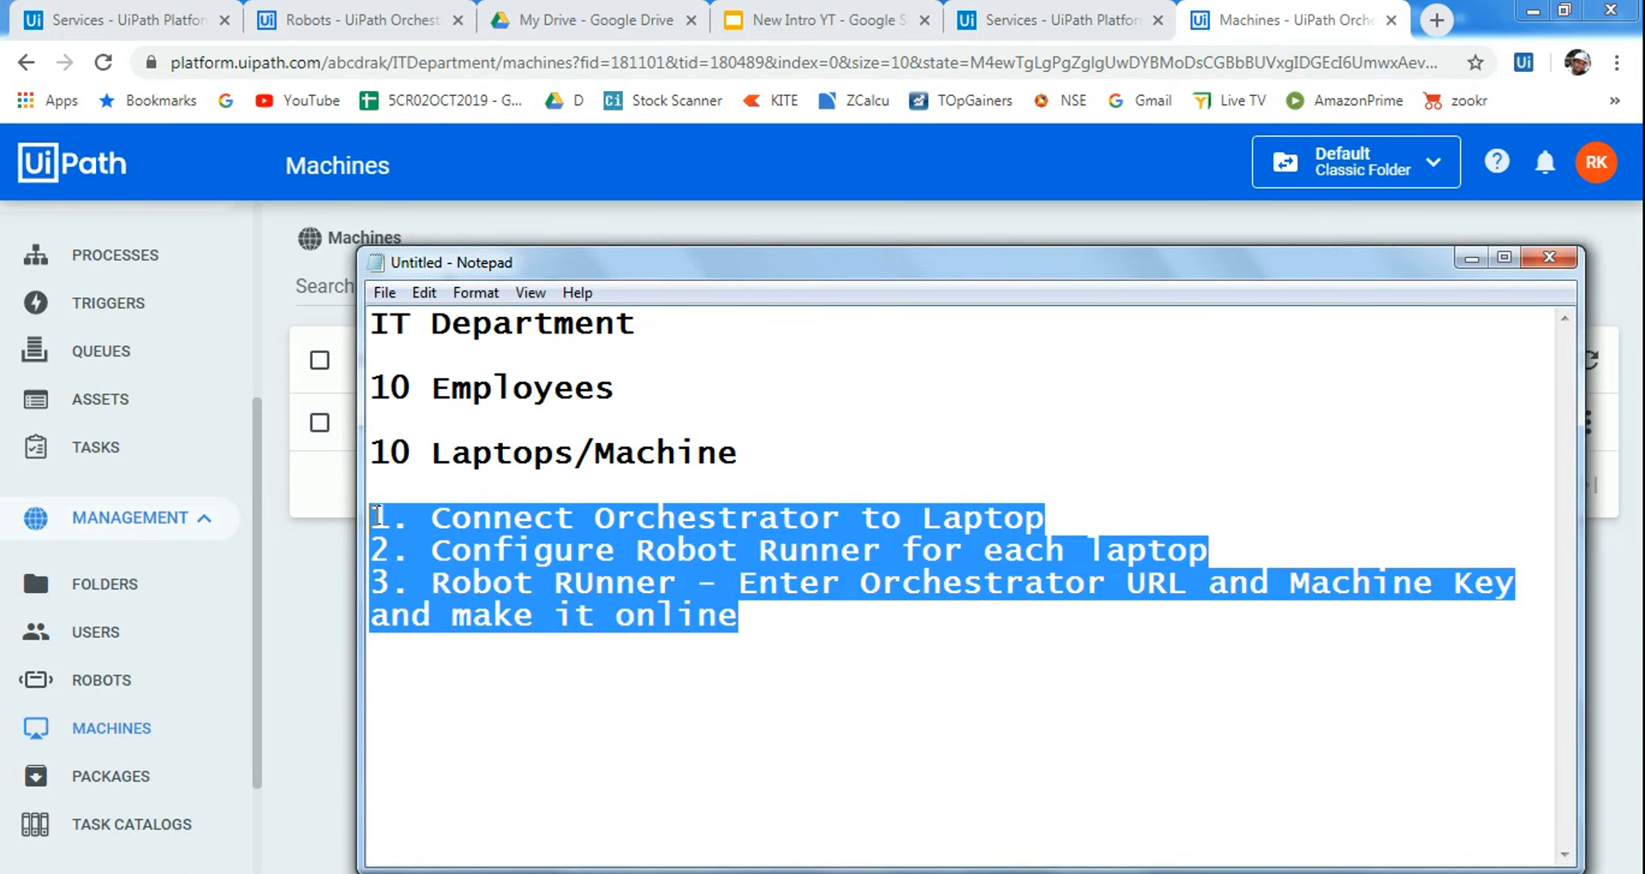
left_click(766, 460)
key("Return")
key("Return")
type("Stage 1:")
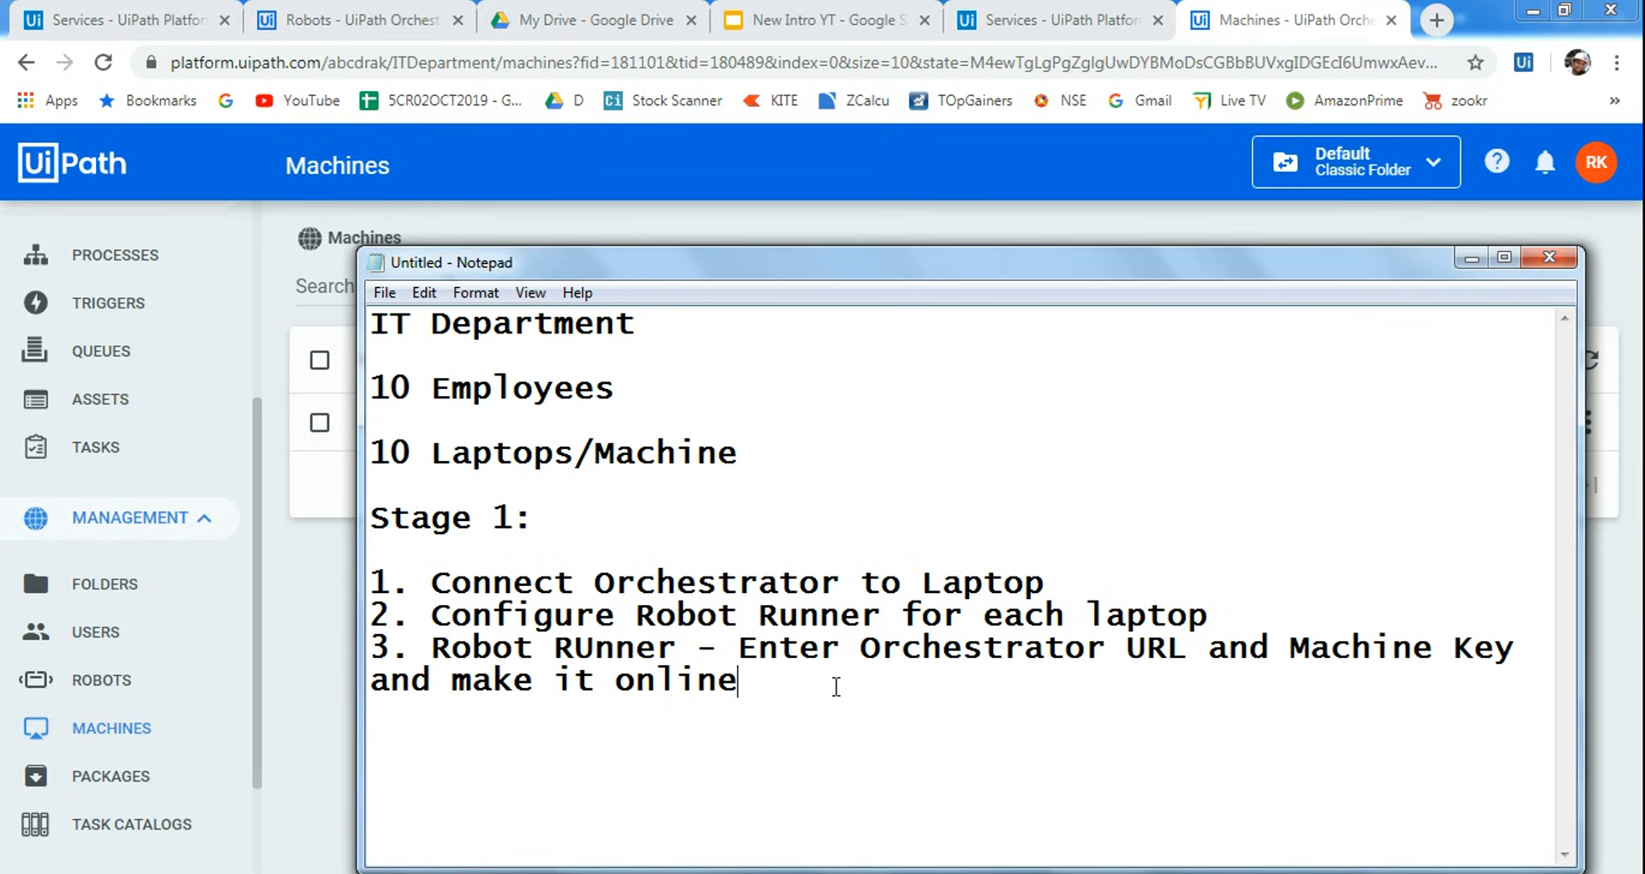
type("Stage 2:")
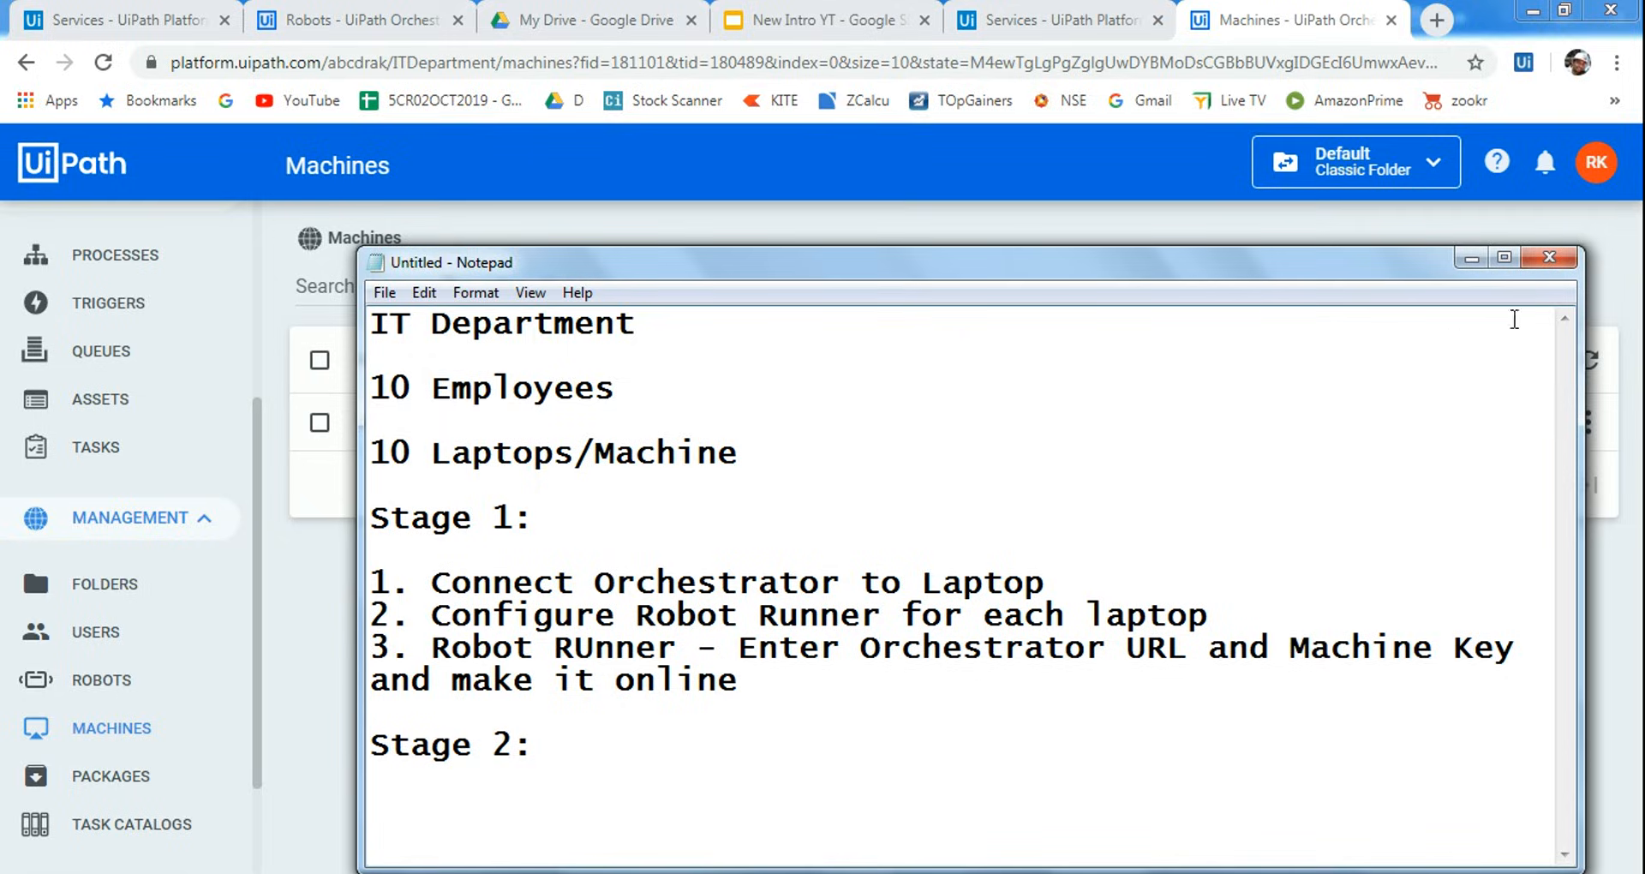
Look at the PDF Automation project in UiPath Studio and view the Packages list in Orchestrator.
left_click(1468, 264)
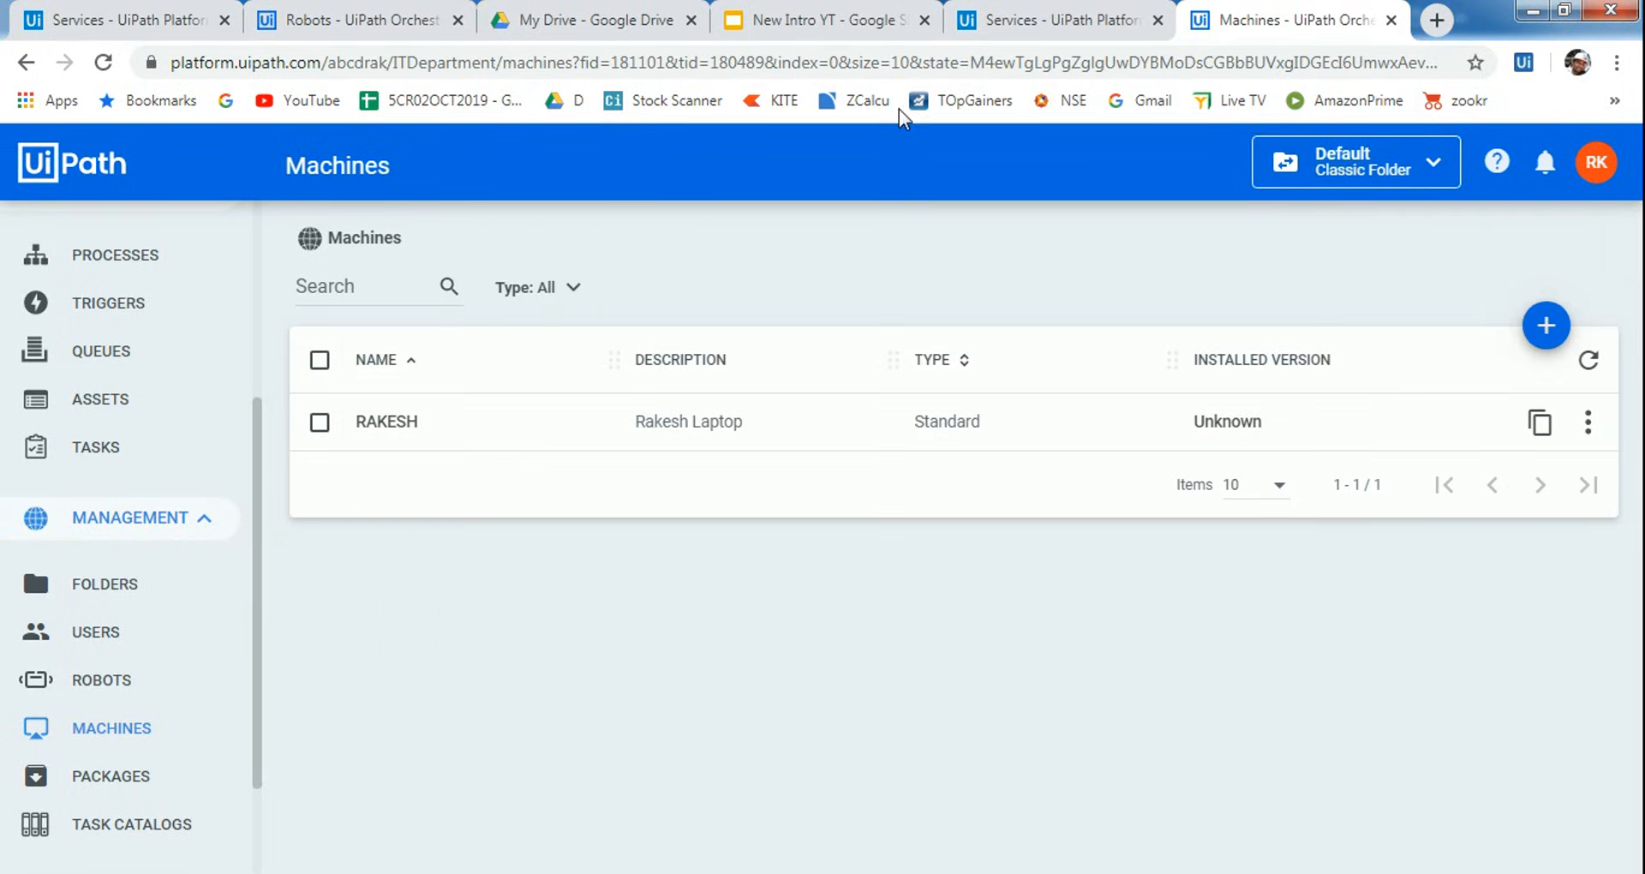
left_click(777, 873)
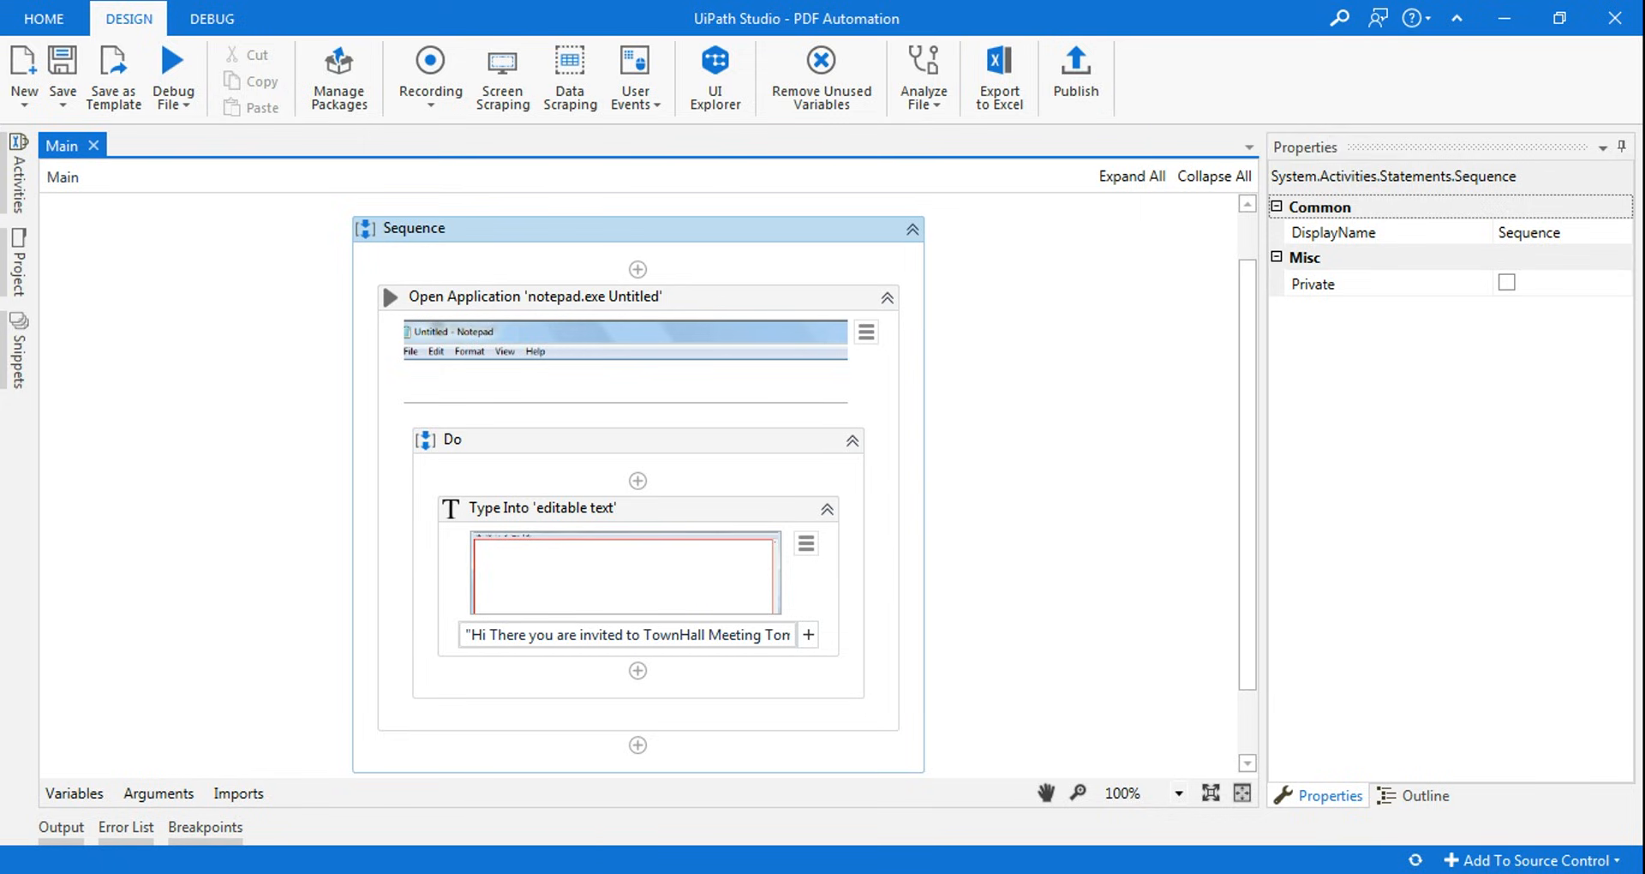
left_click(157, 872)
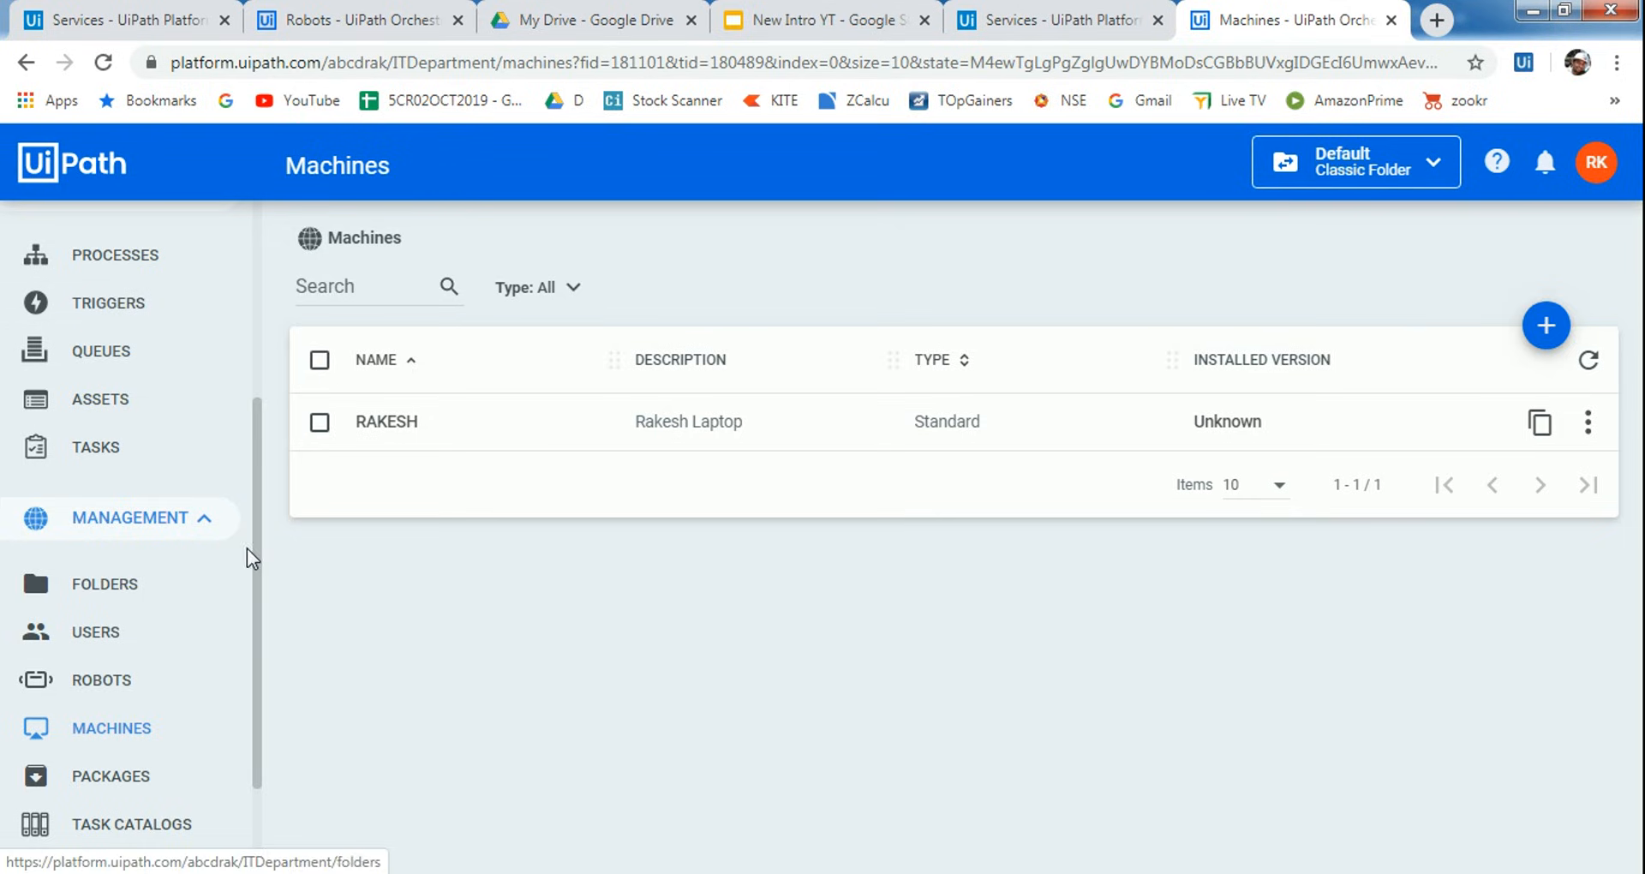
left_click(159, 777)
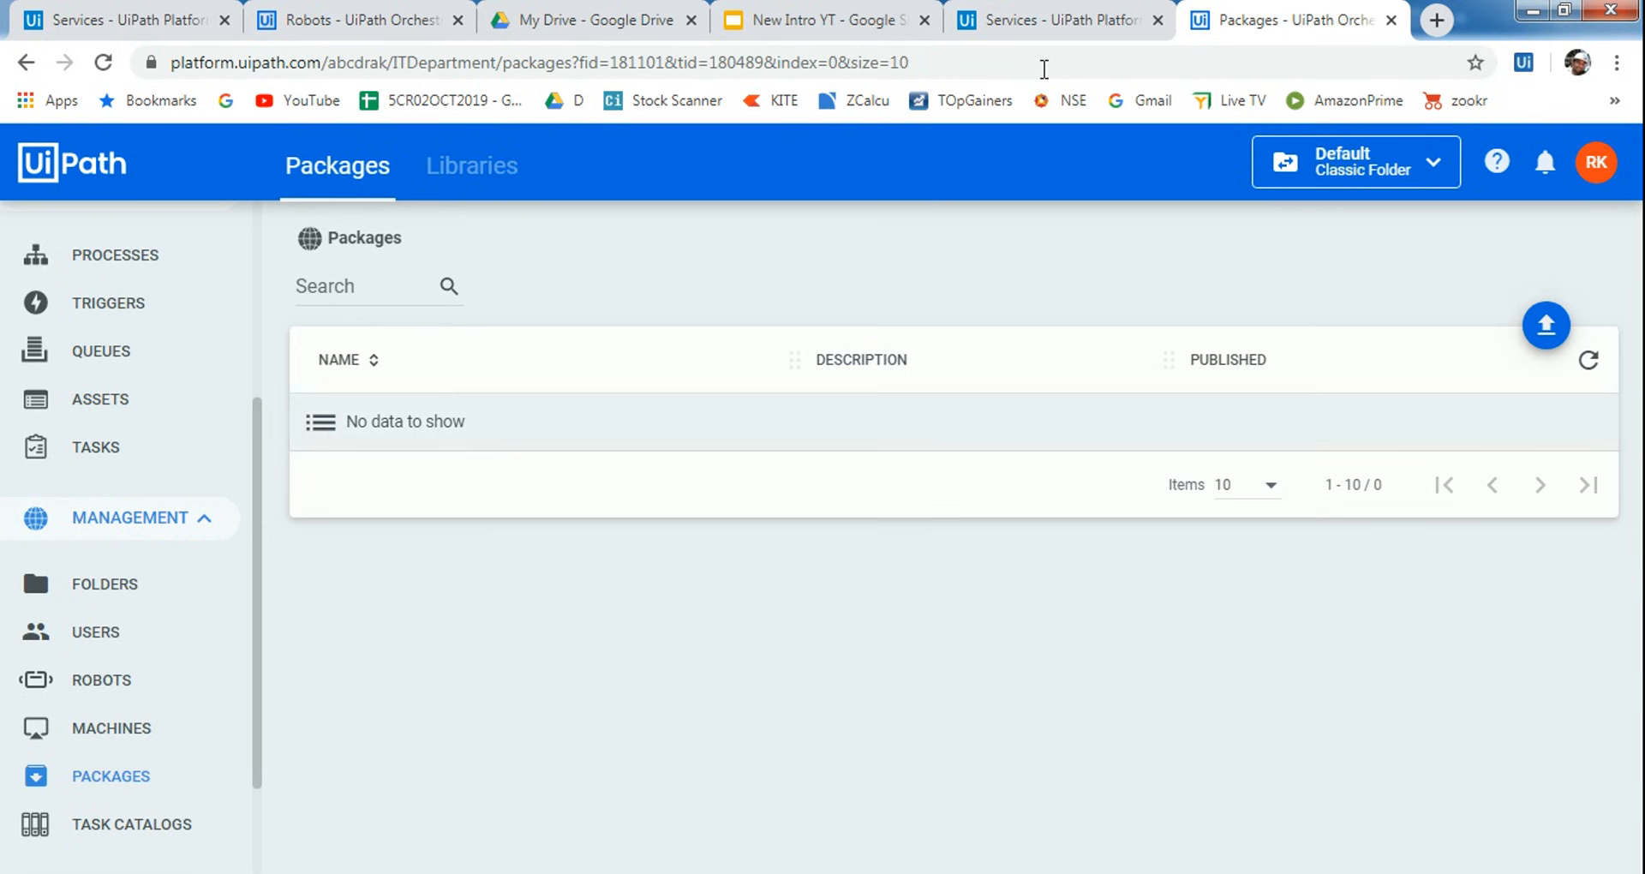
Switch to UiPath Studio, test-run the PDF Automation workflow, and close the Notepad window it fills without saving.
mouse_move(777, 873)
left_click(754, 755)
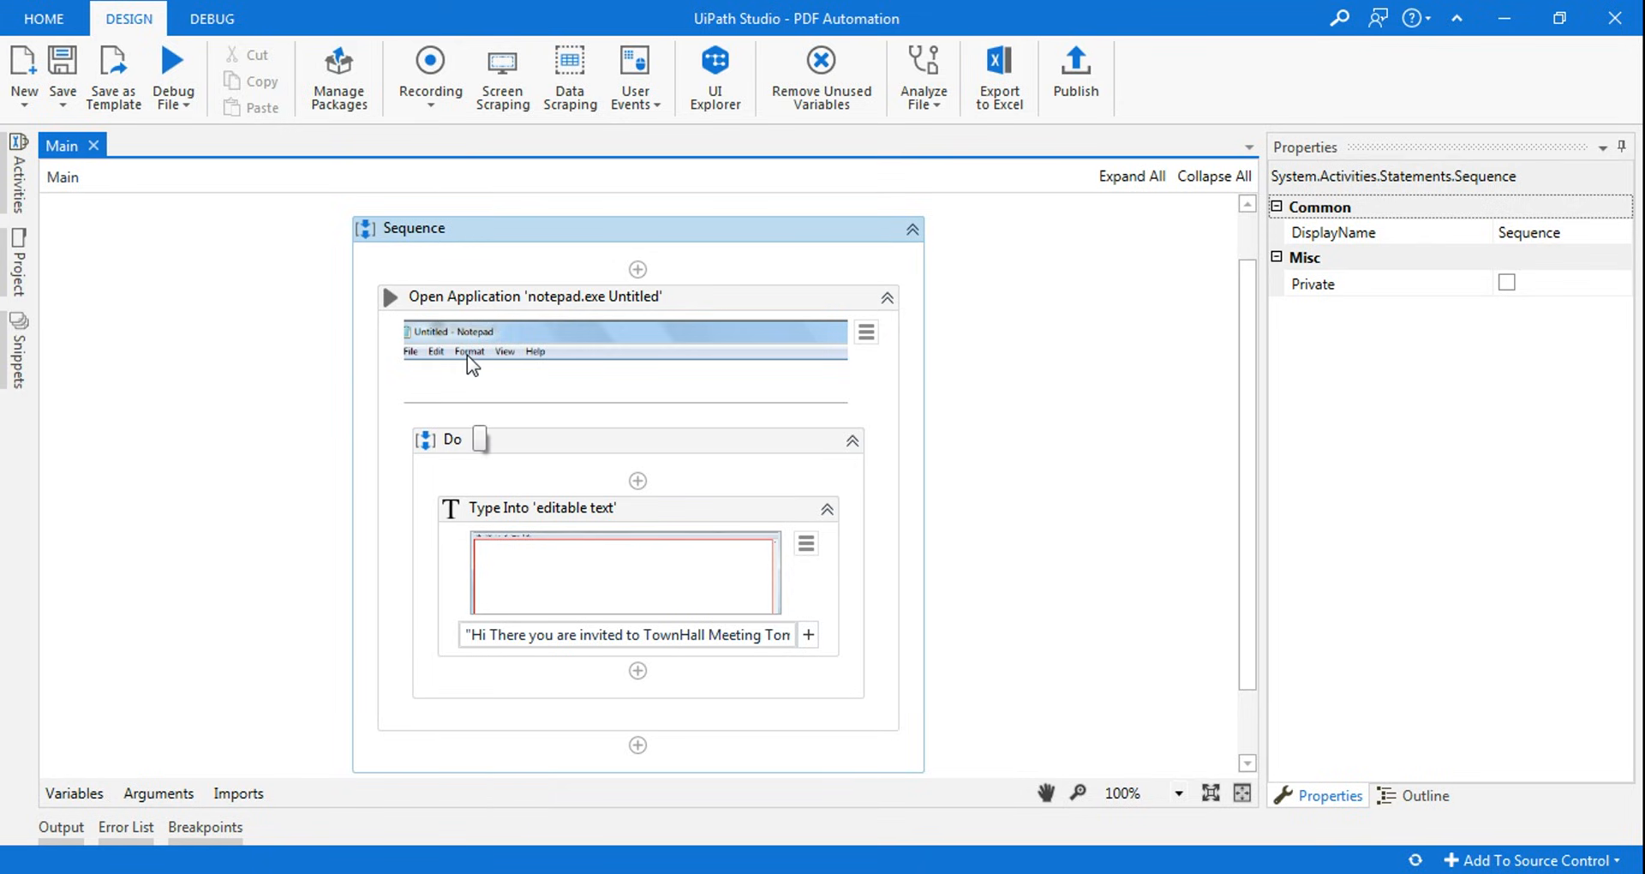
left_click(174, 65)
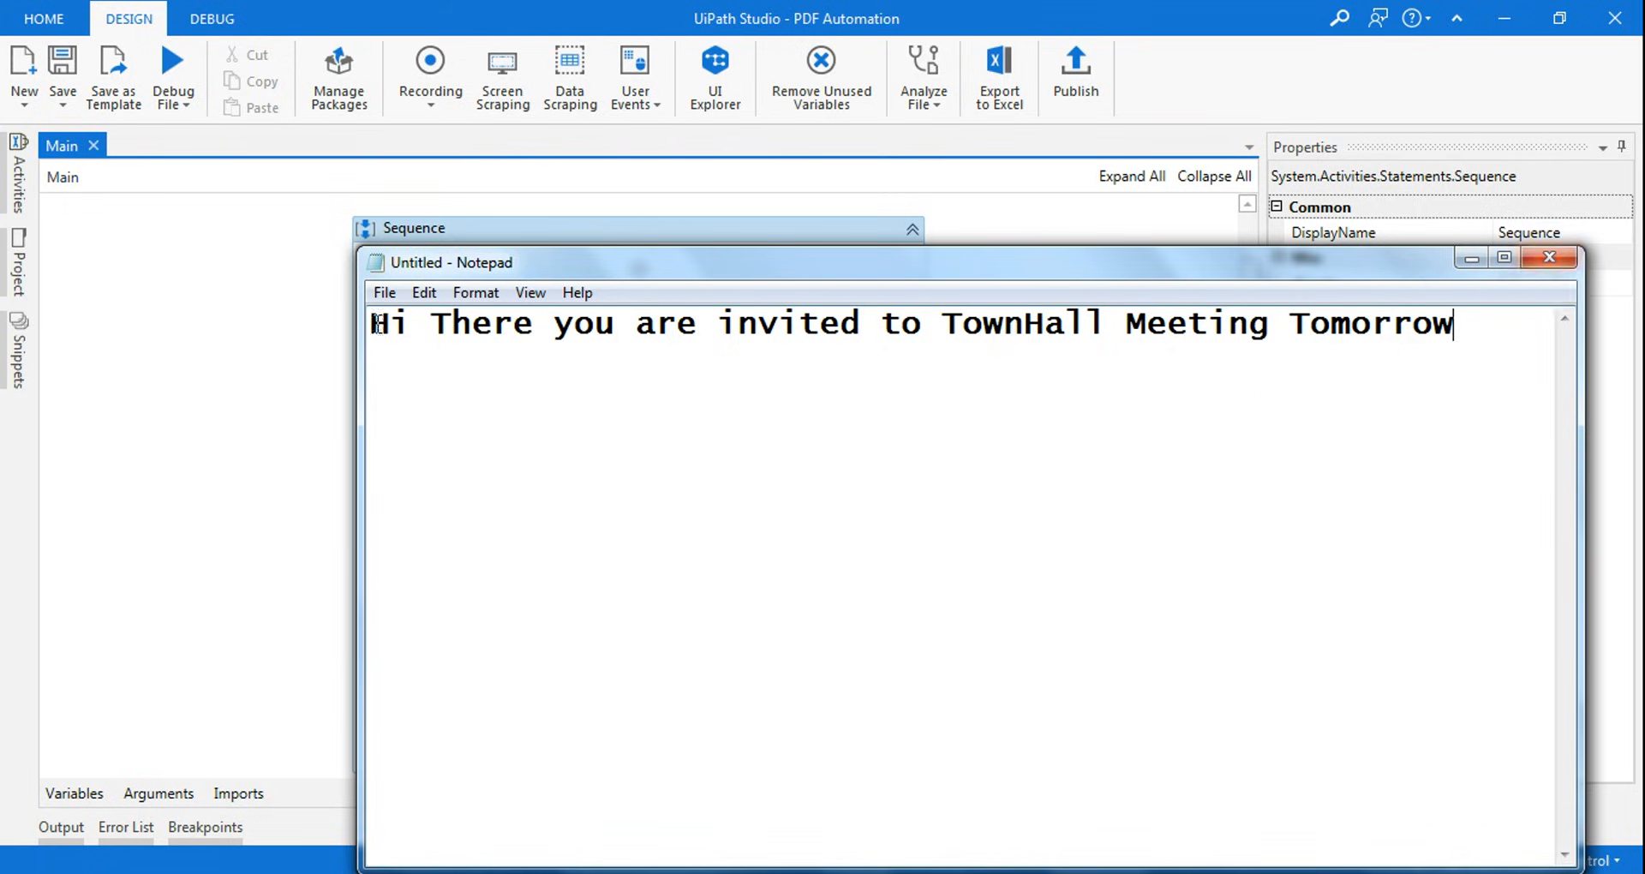
left_click(1550, 258)
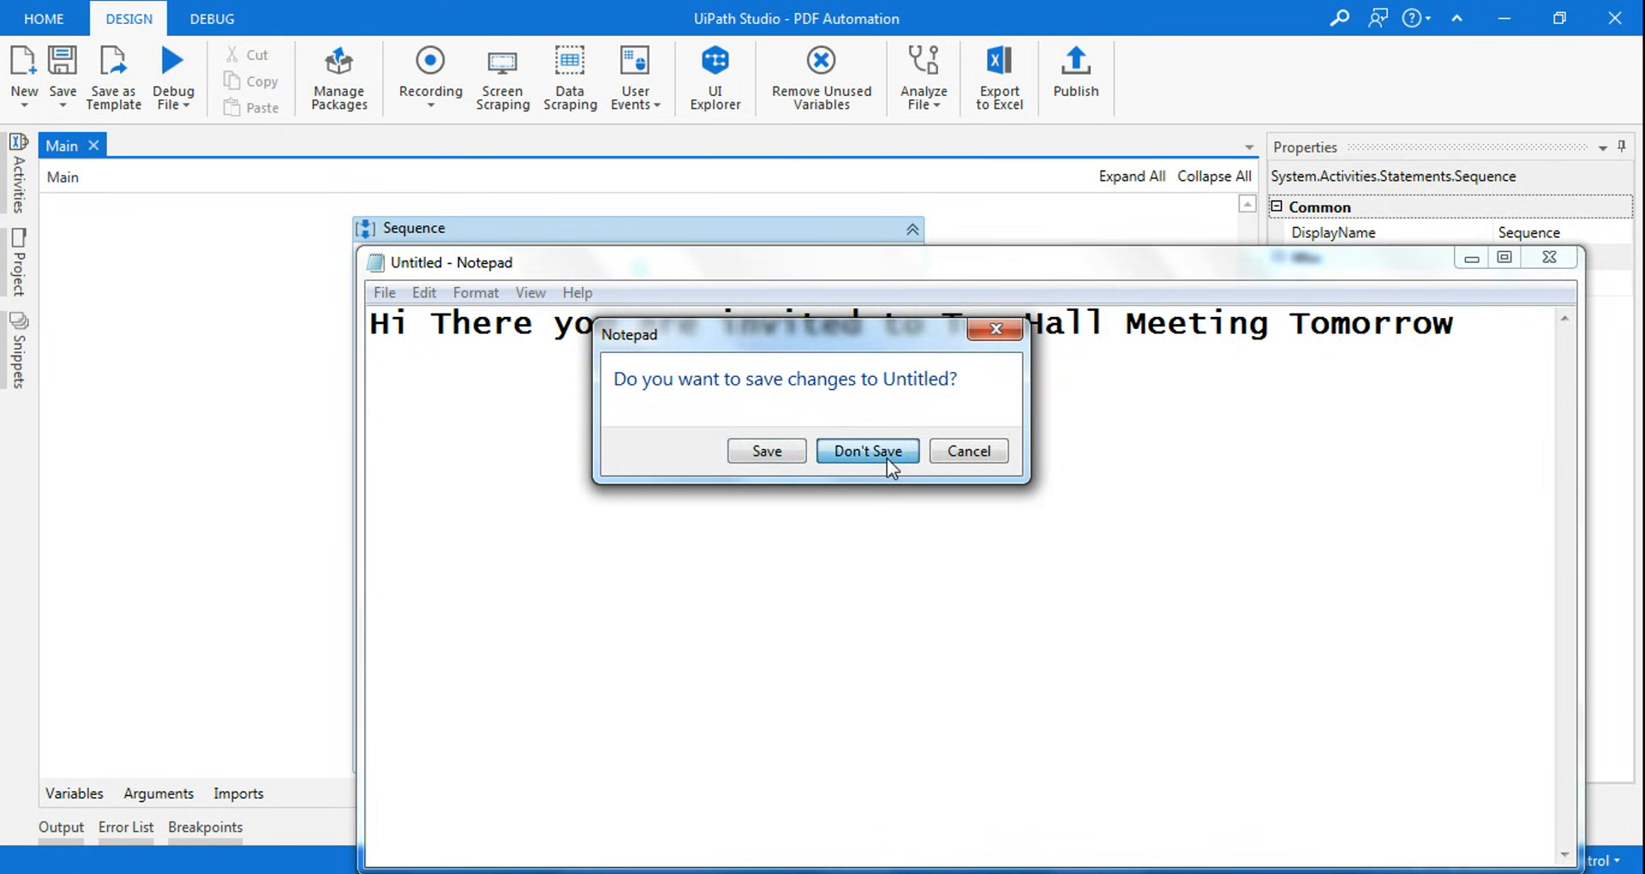
left_click(891, 467)
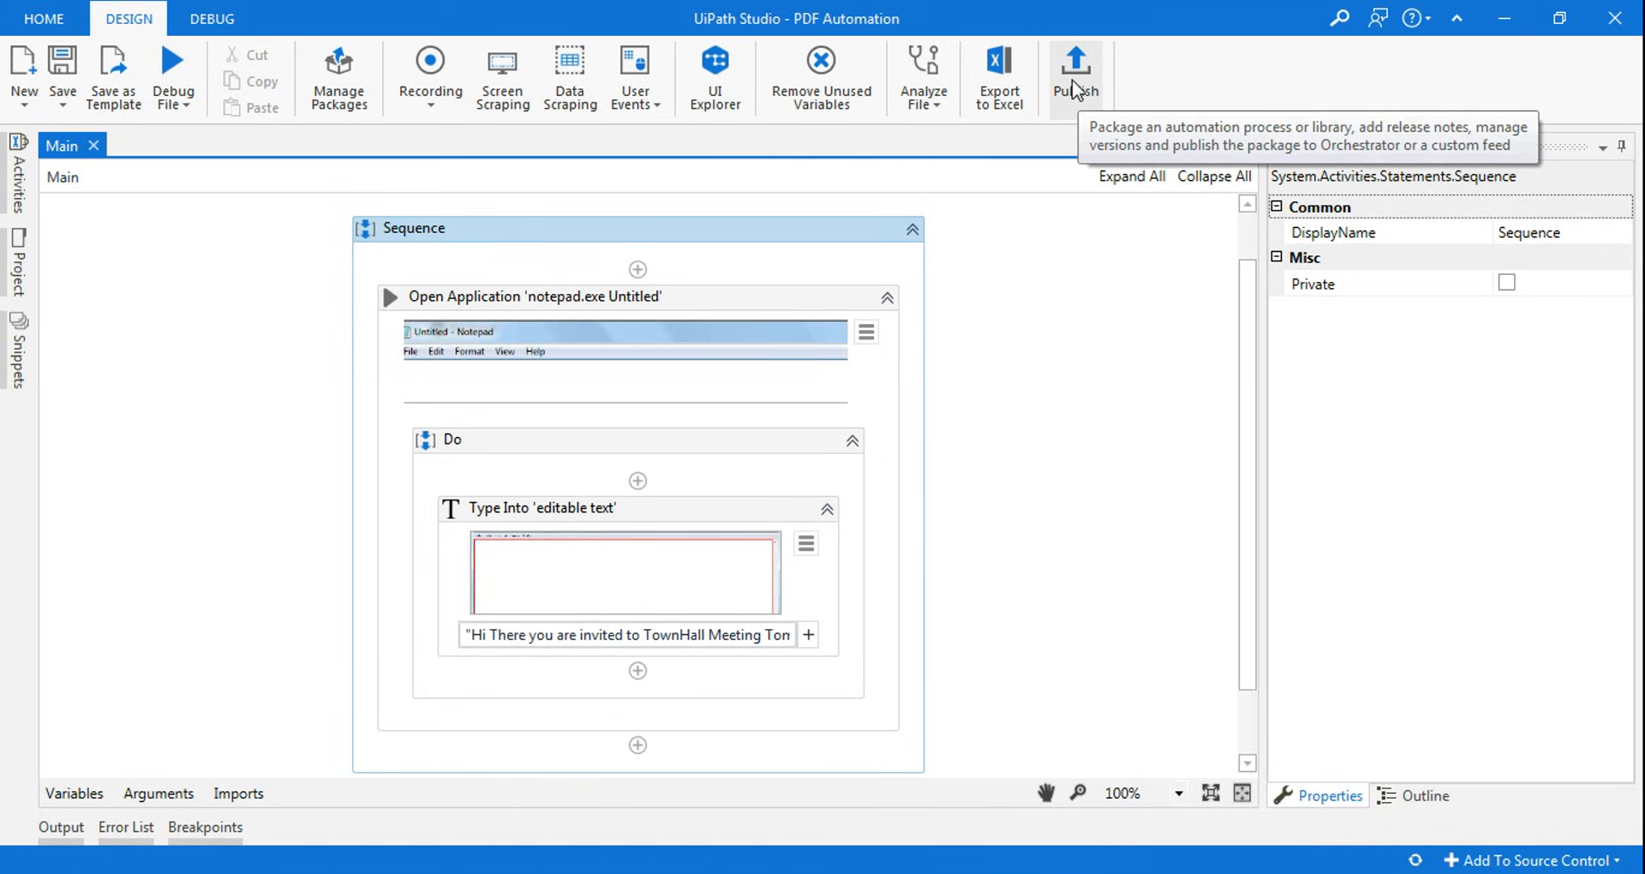
Publish the PDF Automation project to Orchestrator as version 1.0.3 with the release notes "This is a test Invitation".
left_click(1072, 80)
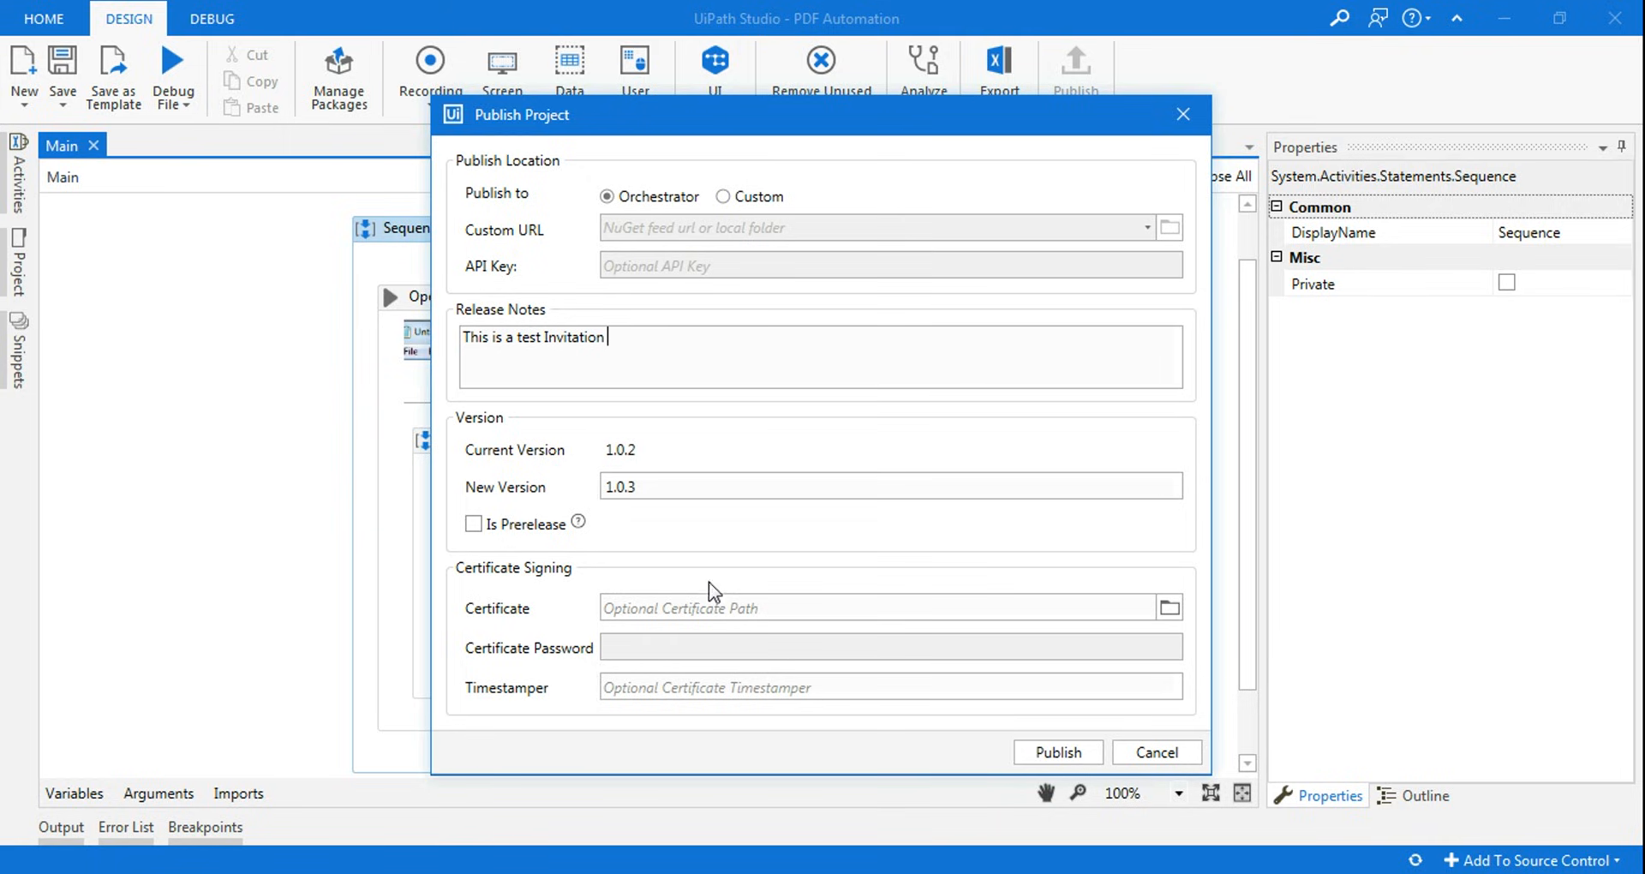
left_click(1059, 753)
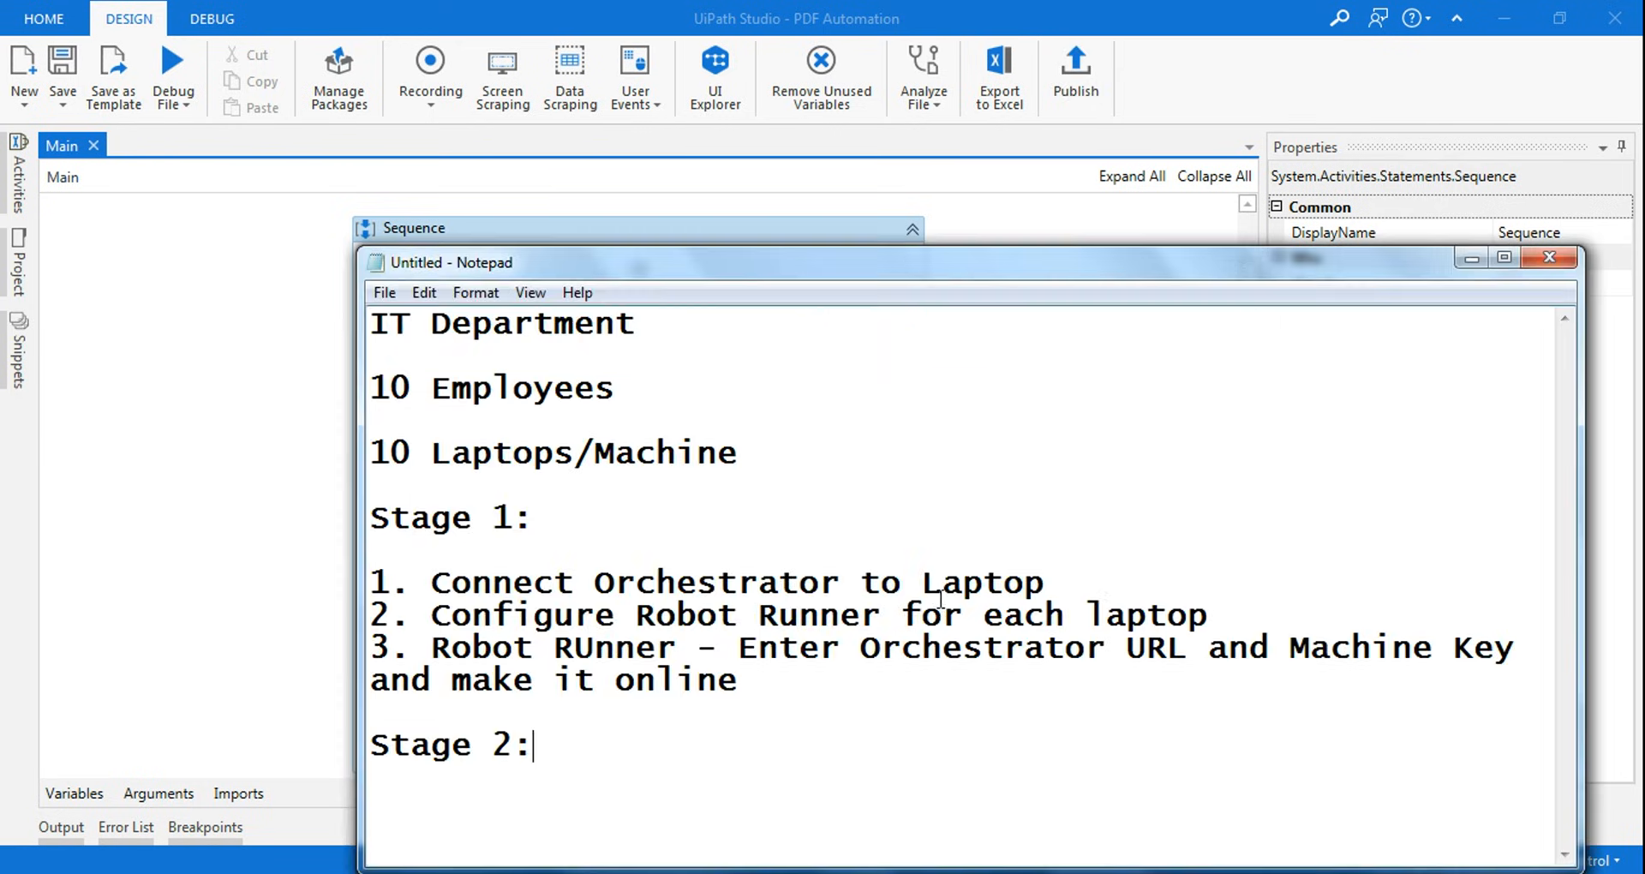
Add the line "1. Upload Project or Publish the Project" under Stage 2 in the Notepad notes.
key("Return")
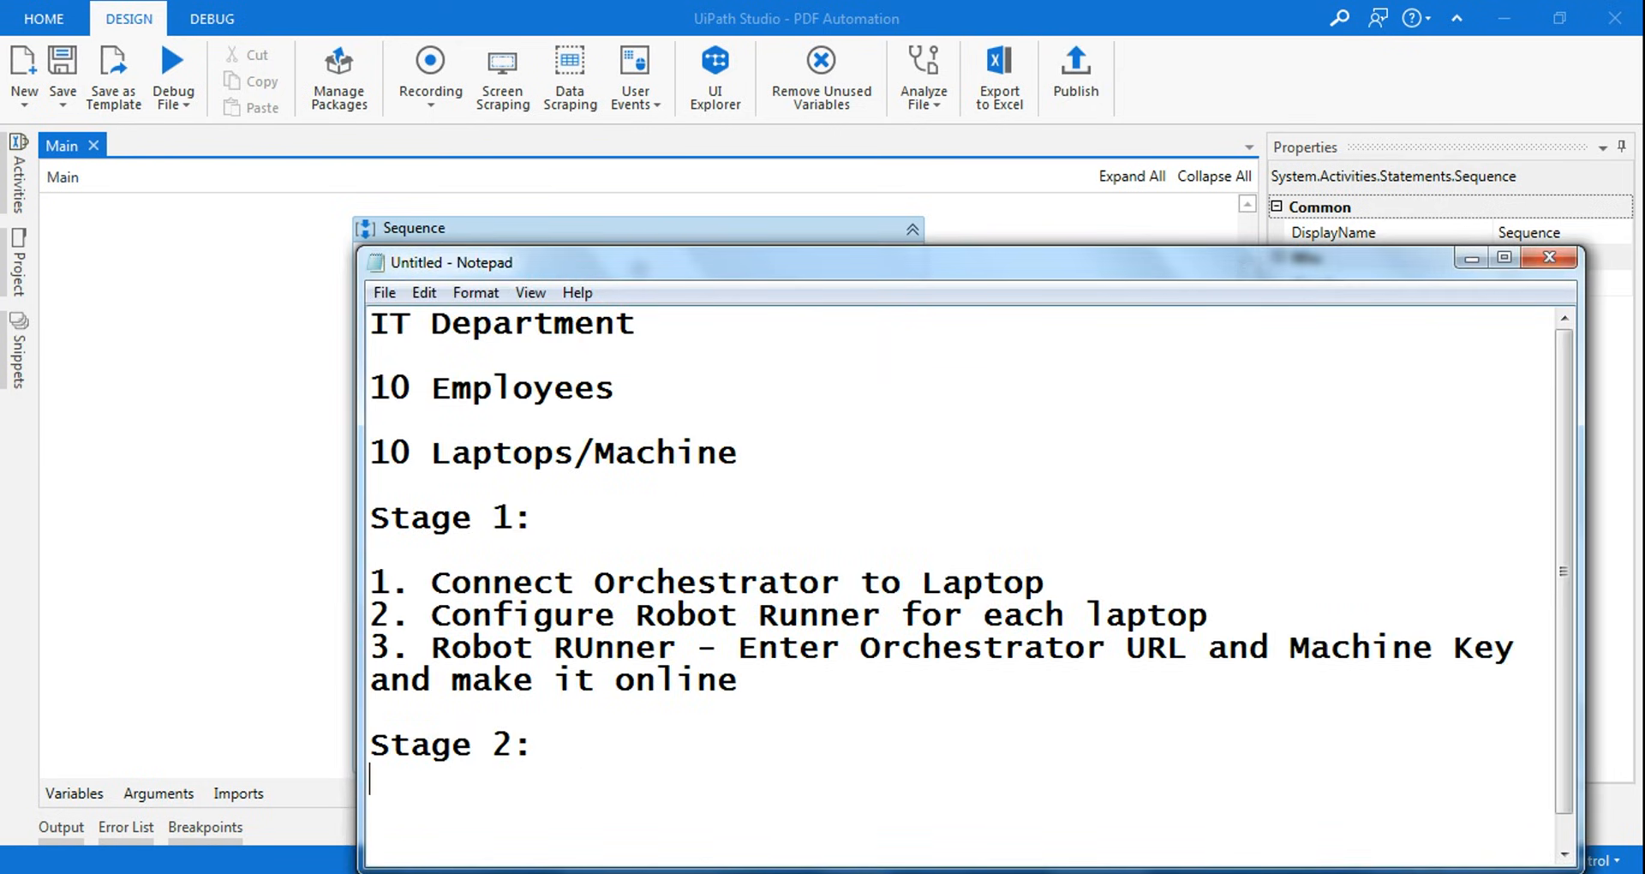
type("1. Upload Pr")
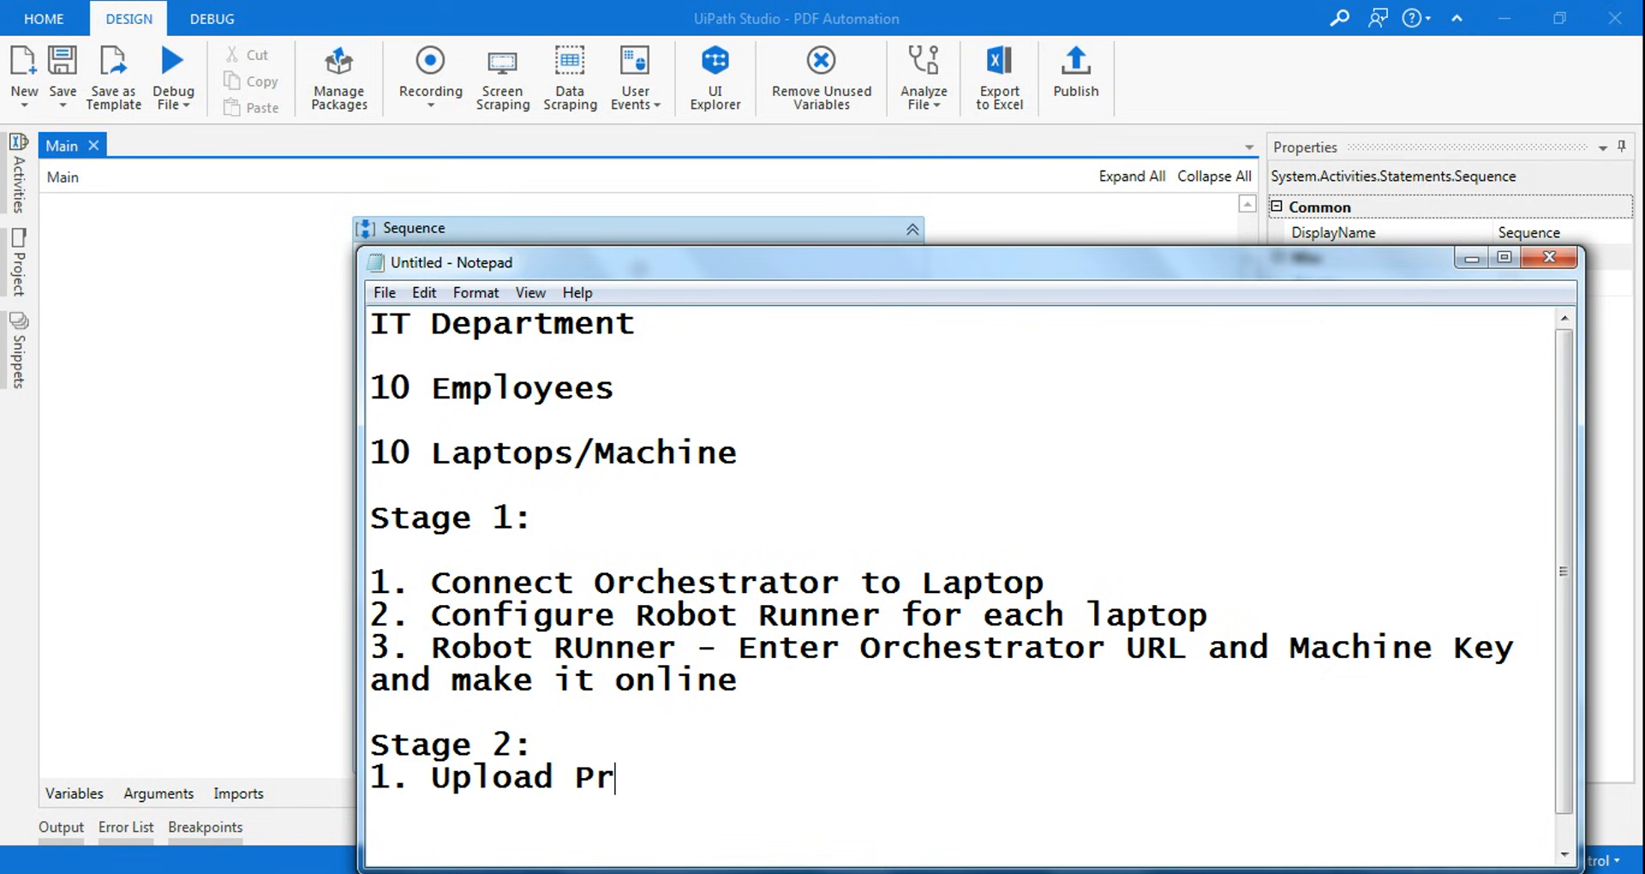
type("oject or PU")
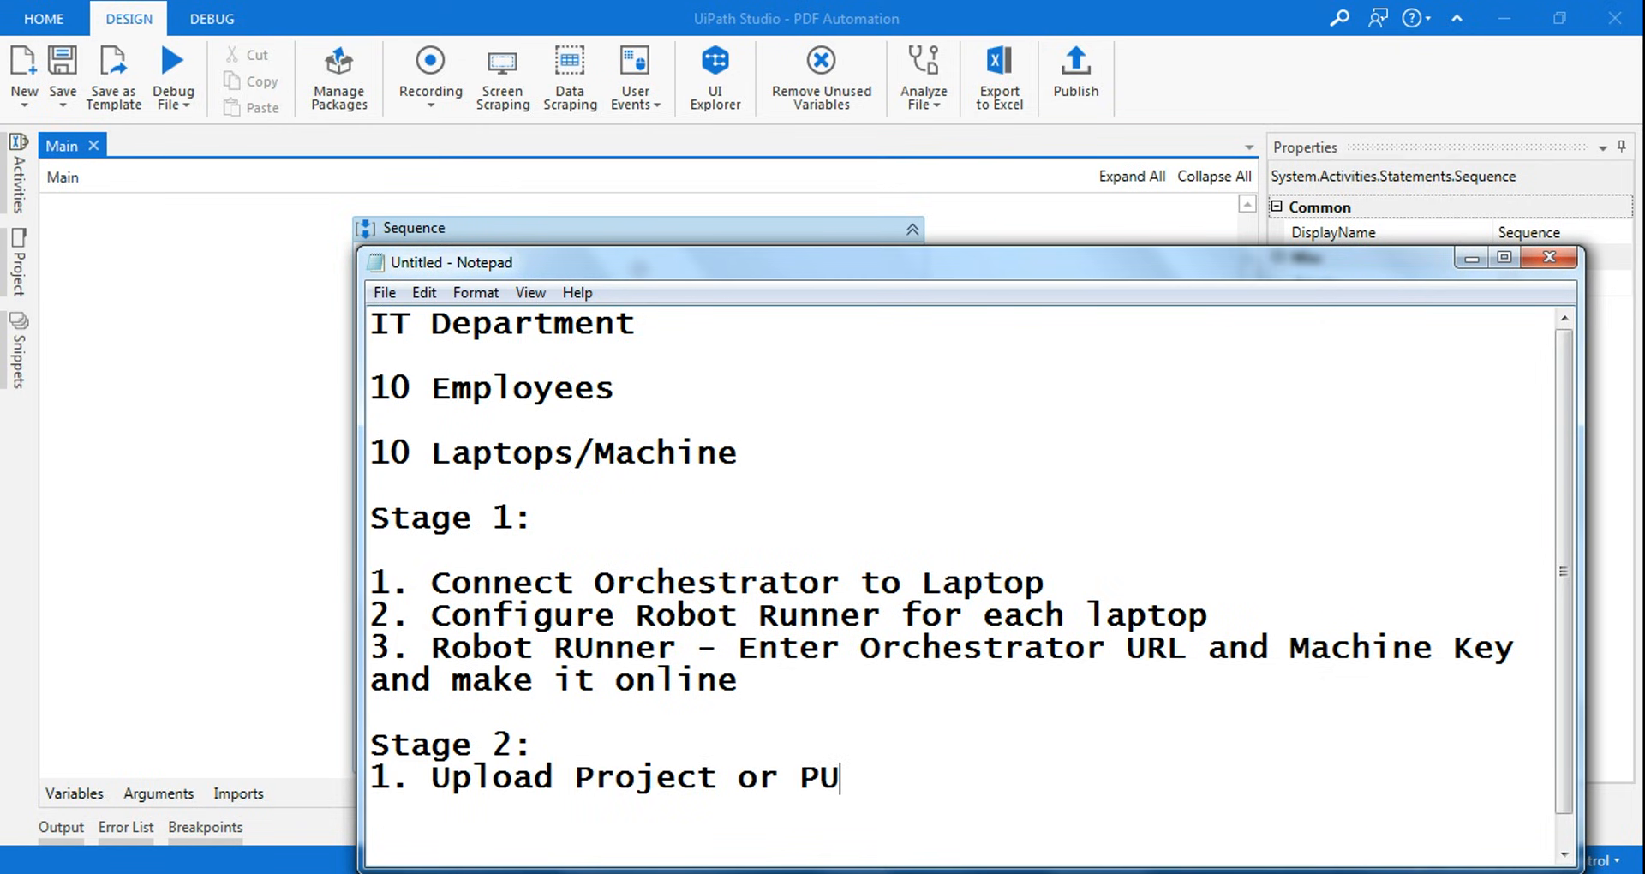
key("BackSpace")
type("ublish ")
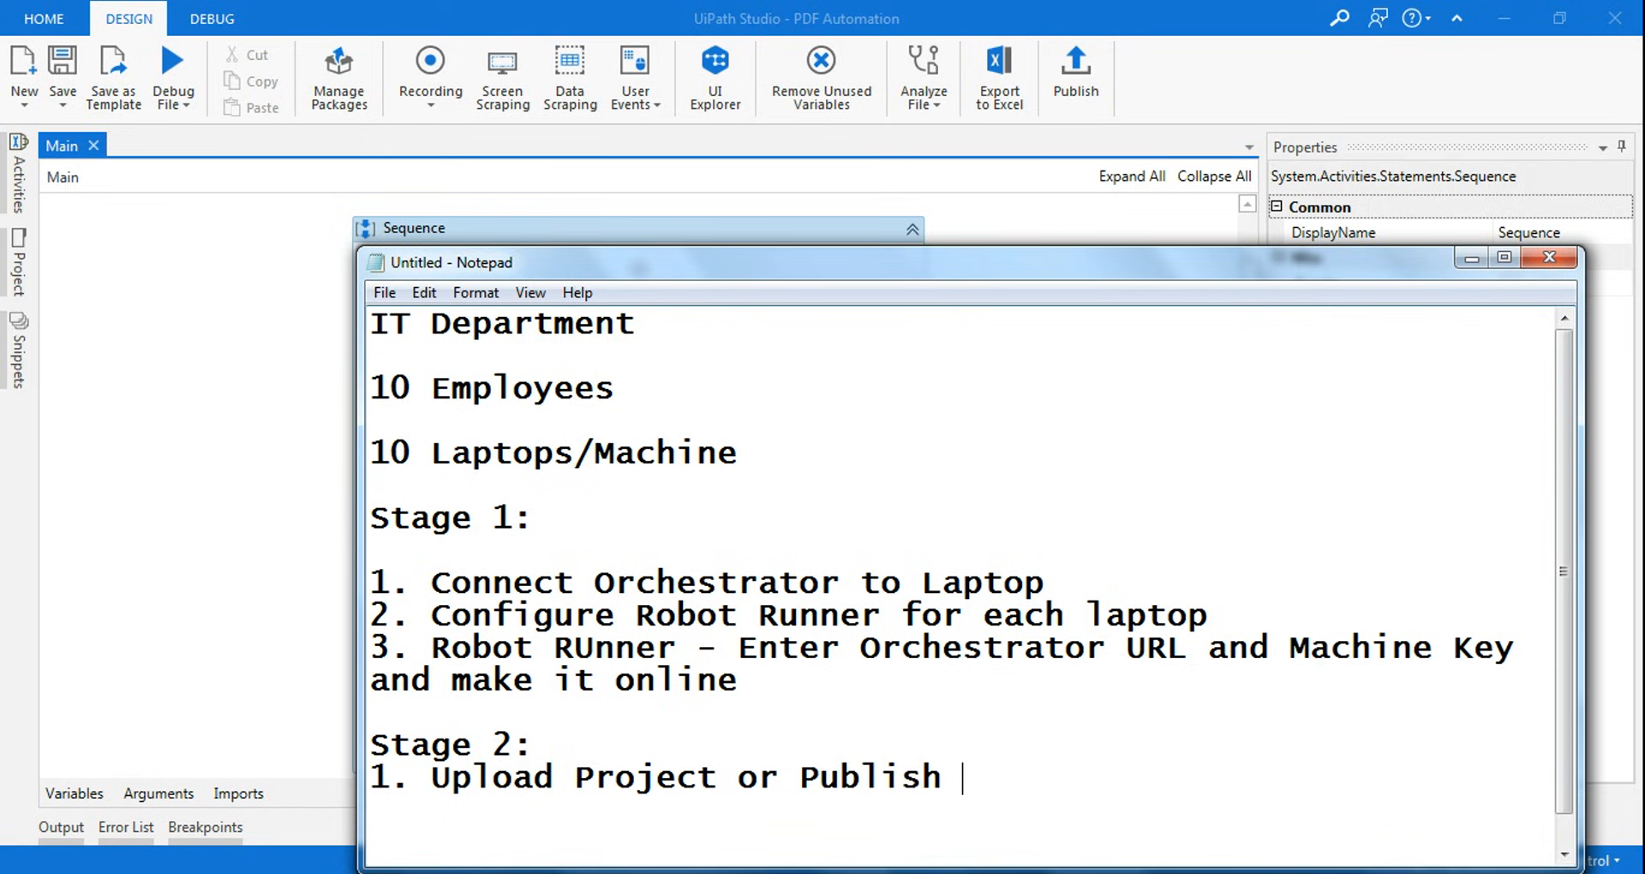
type("the Project")
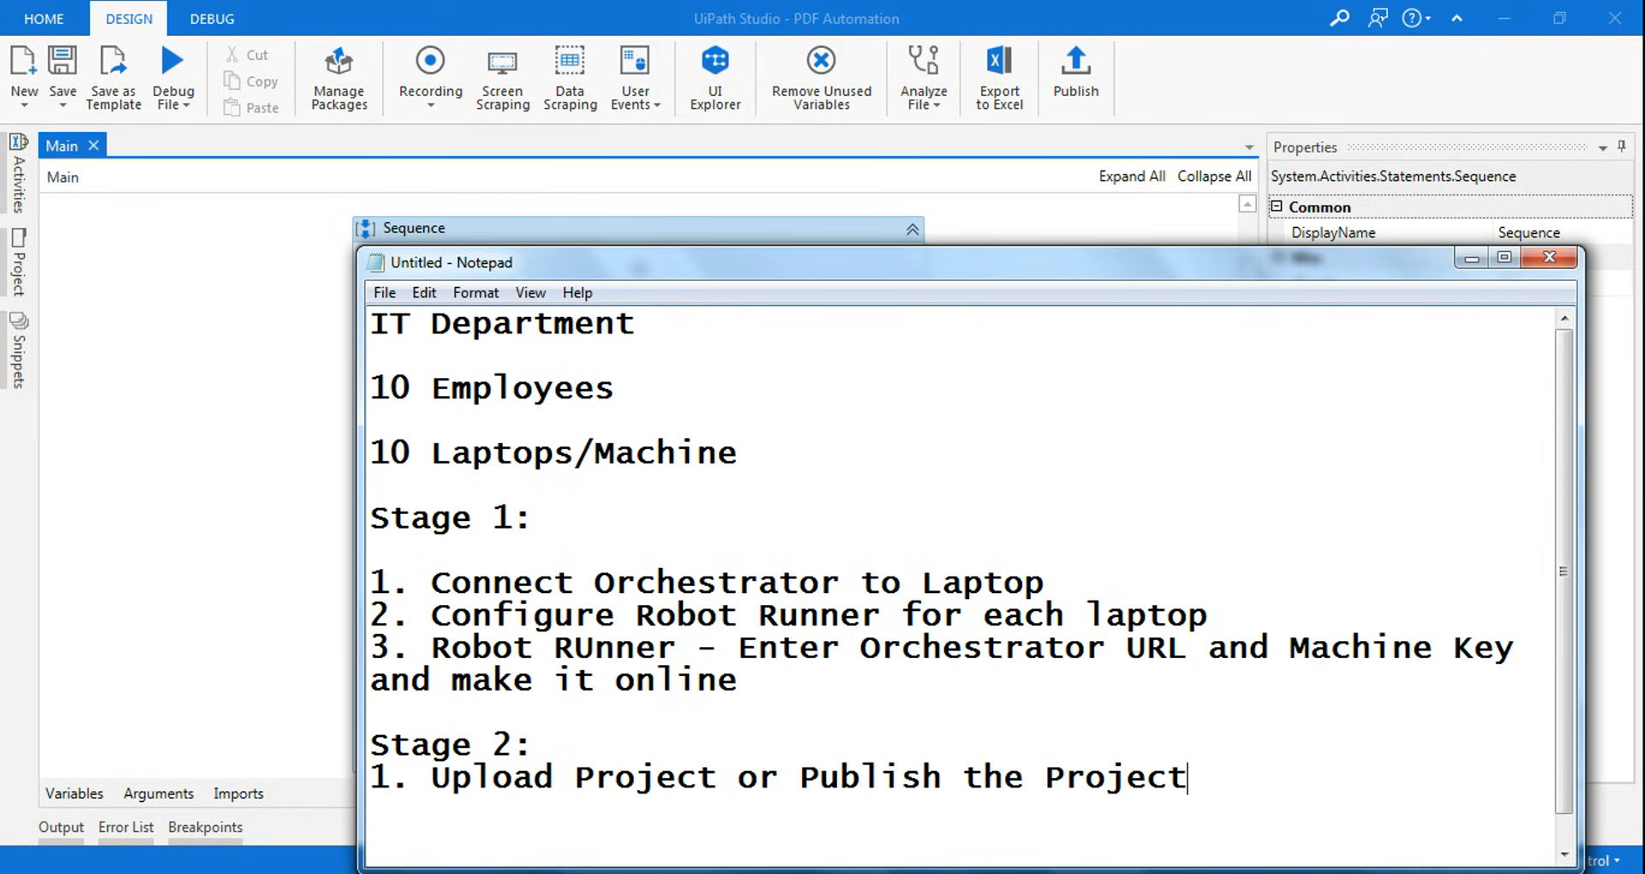
Switch to Orchestrator, reload the Packages list, and review the versions and change log of the PDF.Automation package.
left_click(151, 378)
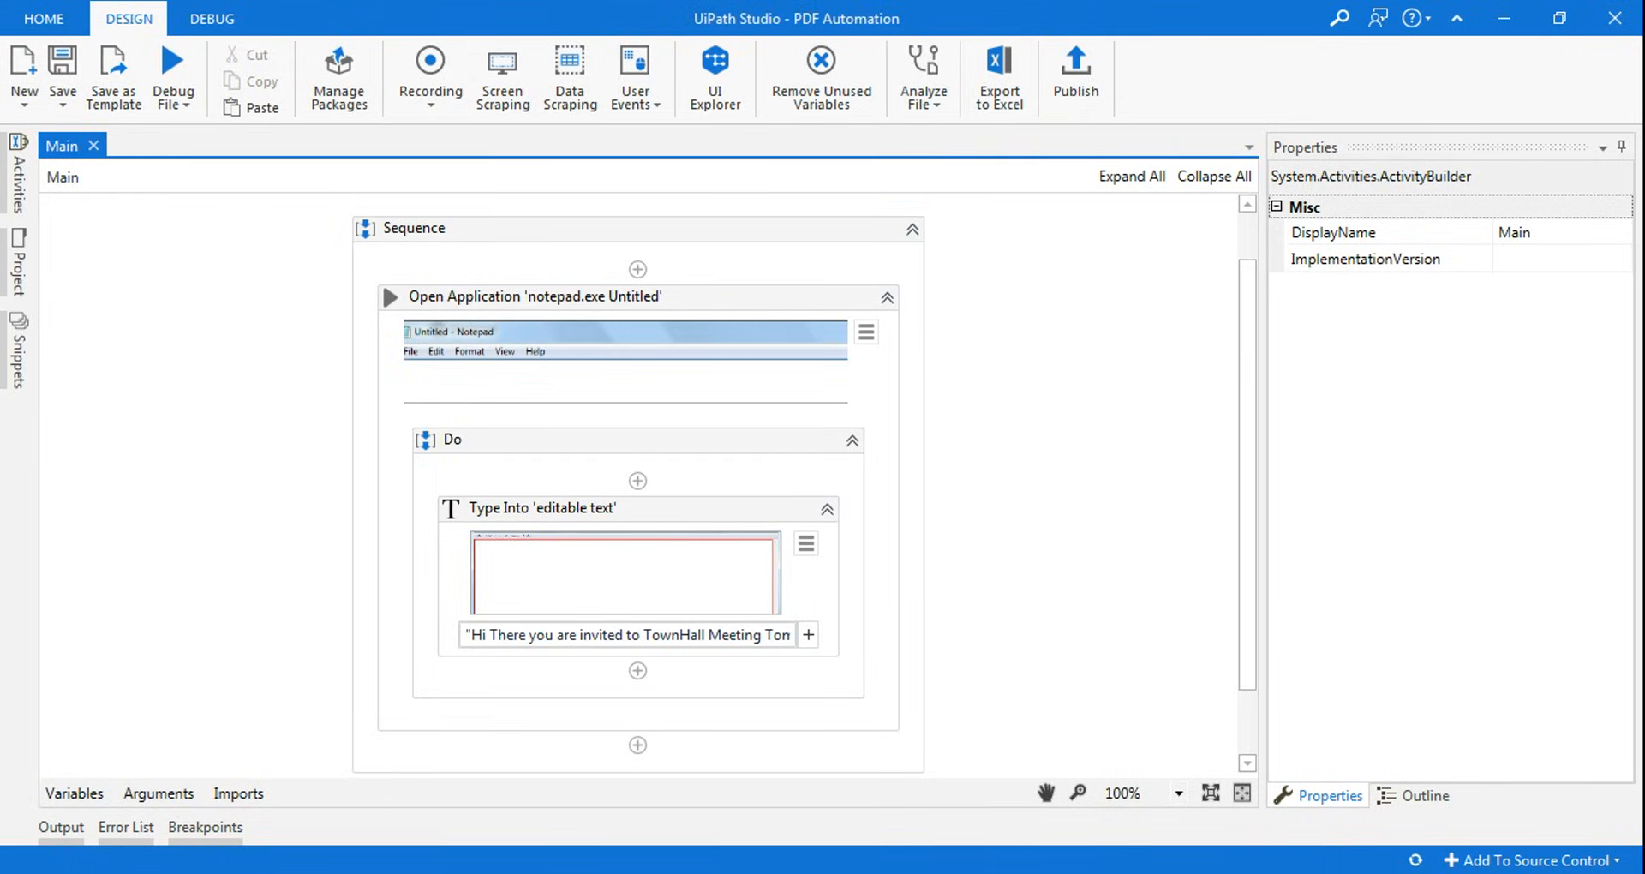
key("alt+Tab")
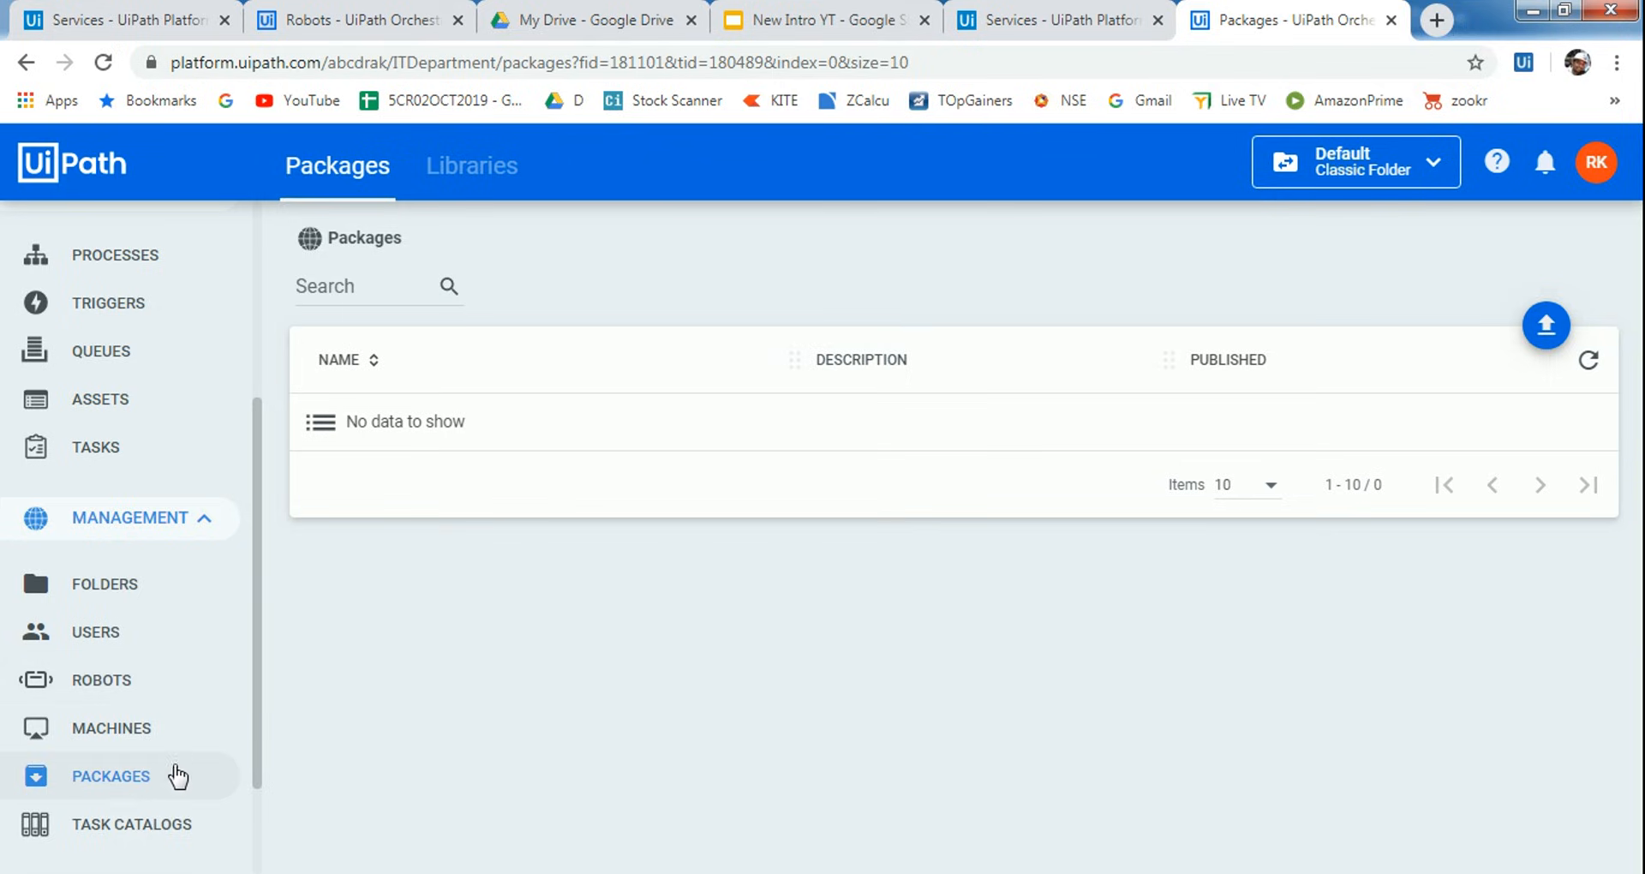
left_click(120, 787)
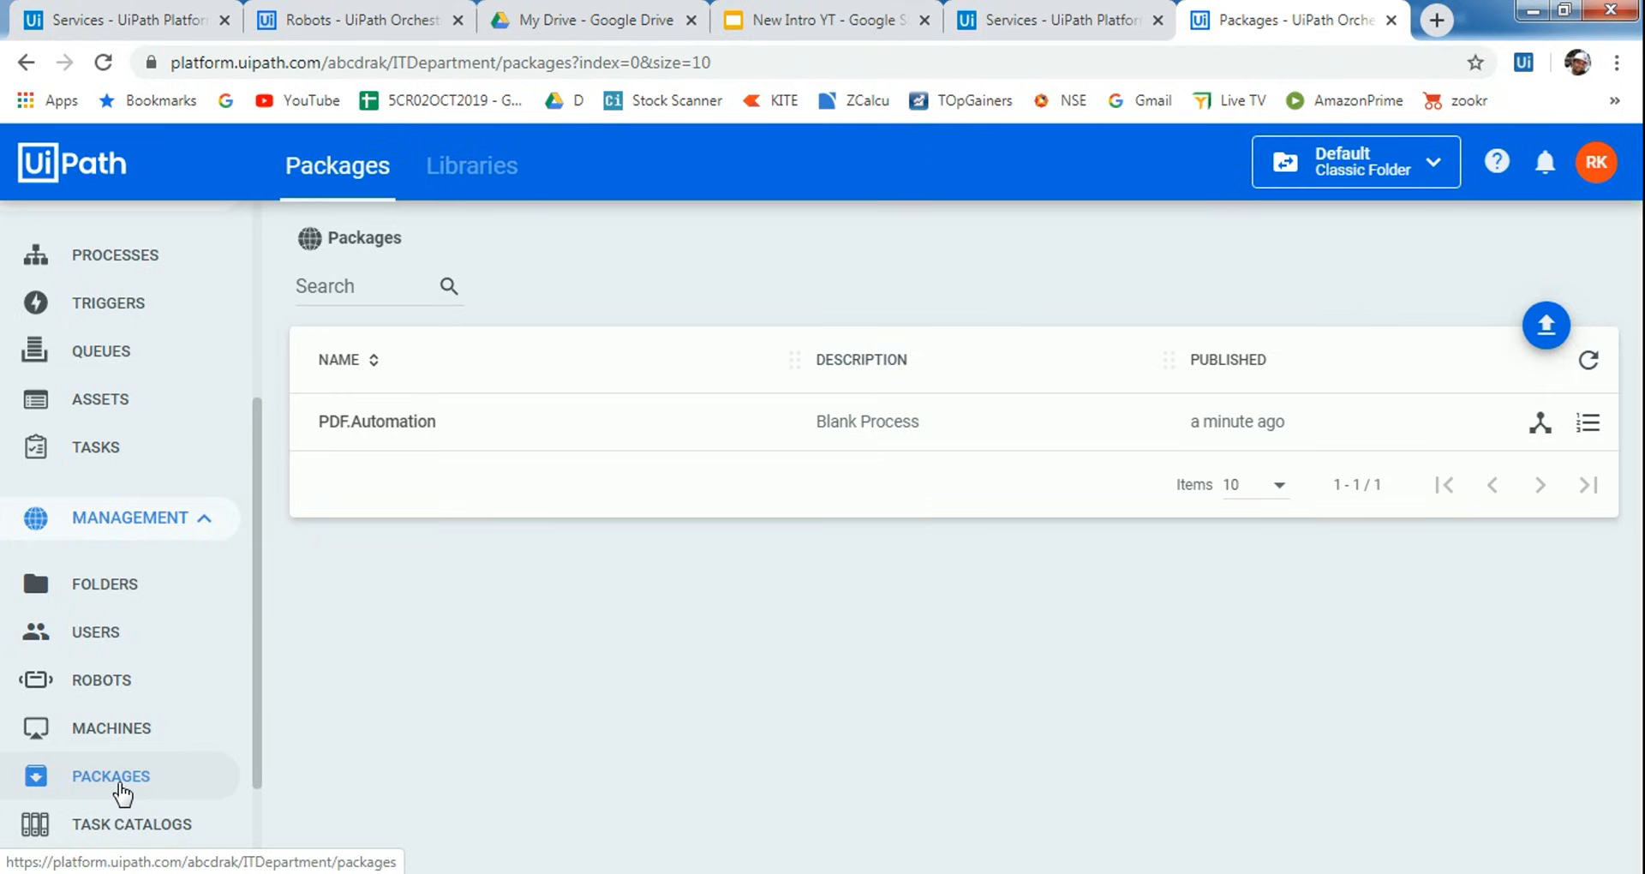
left_click(1590, 424)
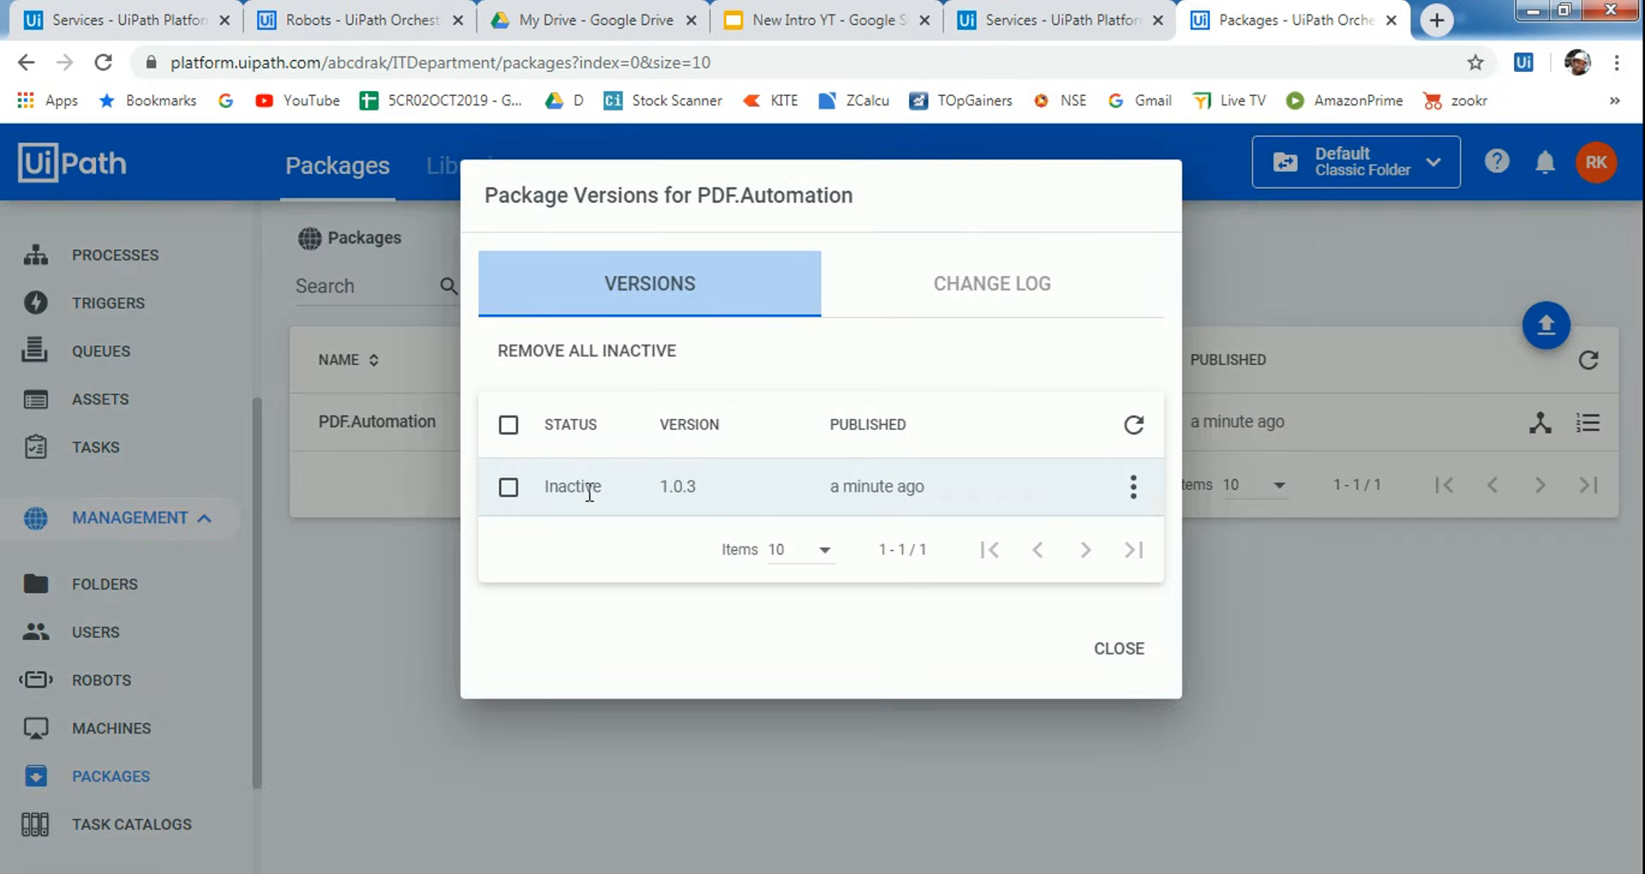
left_click(986, 291)
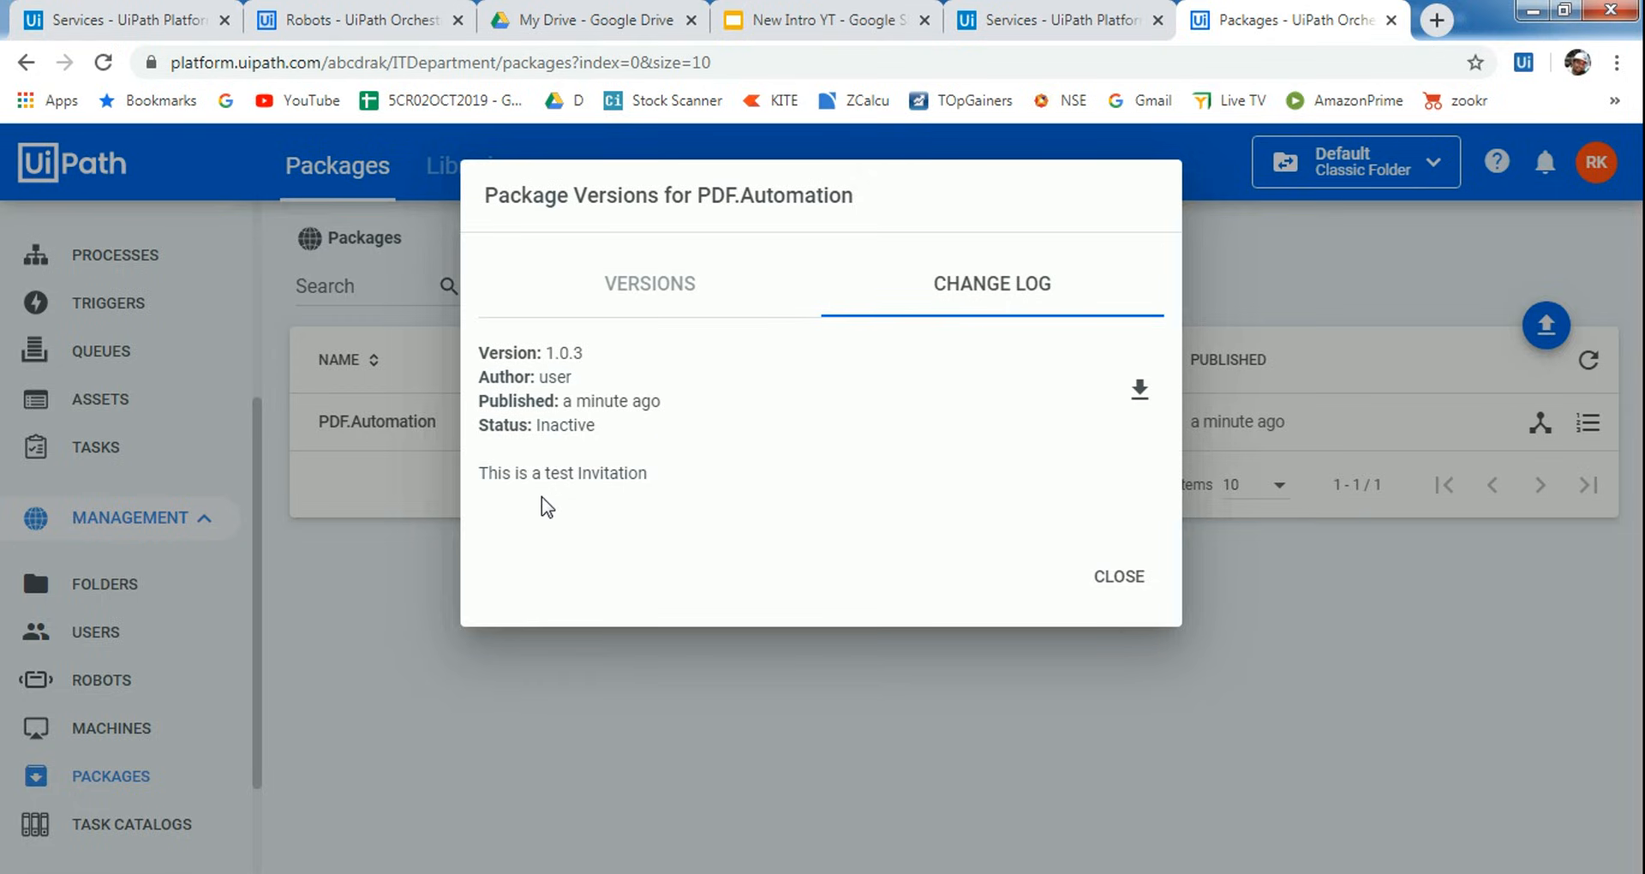
left_click(1123, 578)
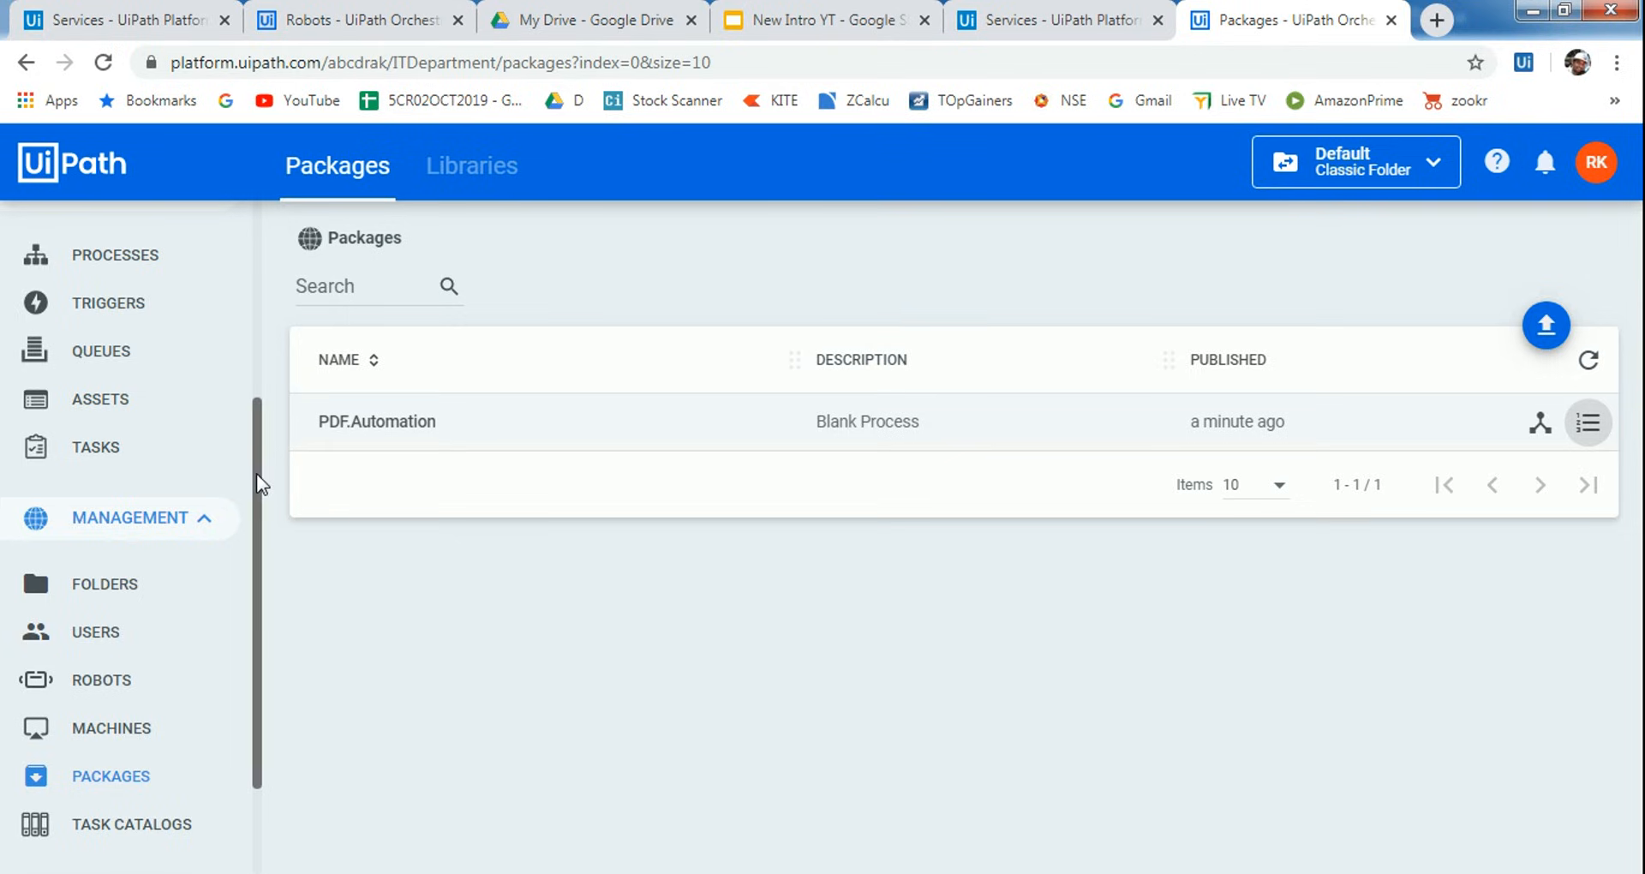
Start deploying a new process in Orchestrator, choosing the PDF.Automation package and version 1.0.3.
scroll(244, 412, "up", 2)
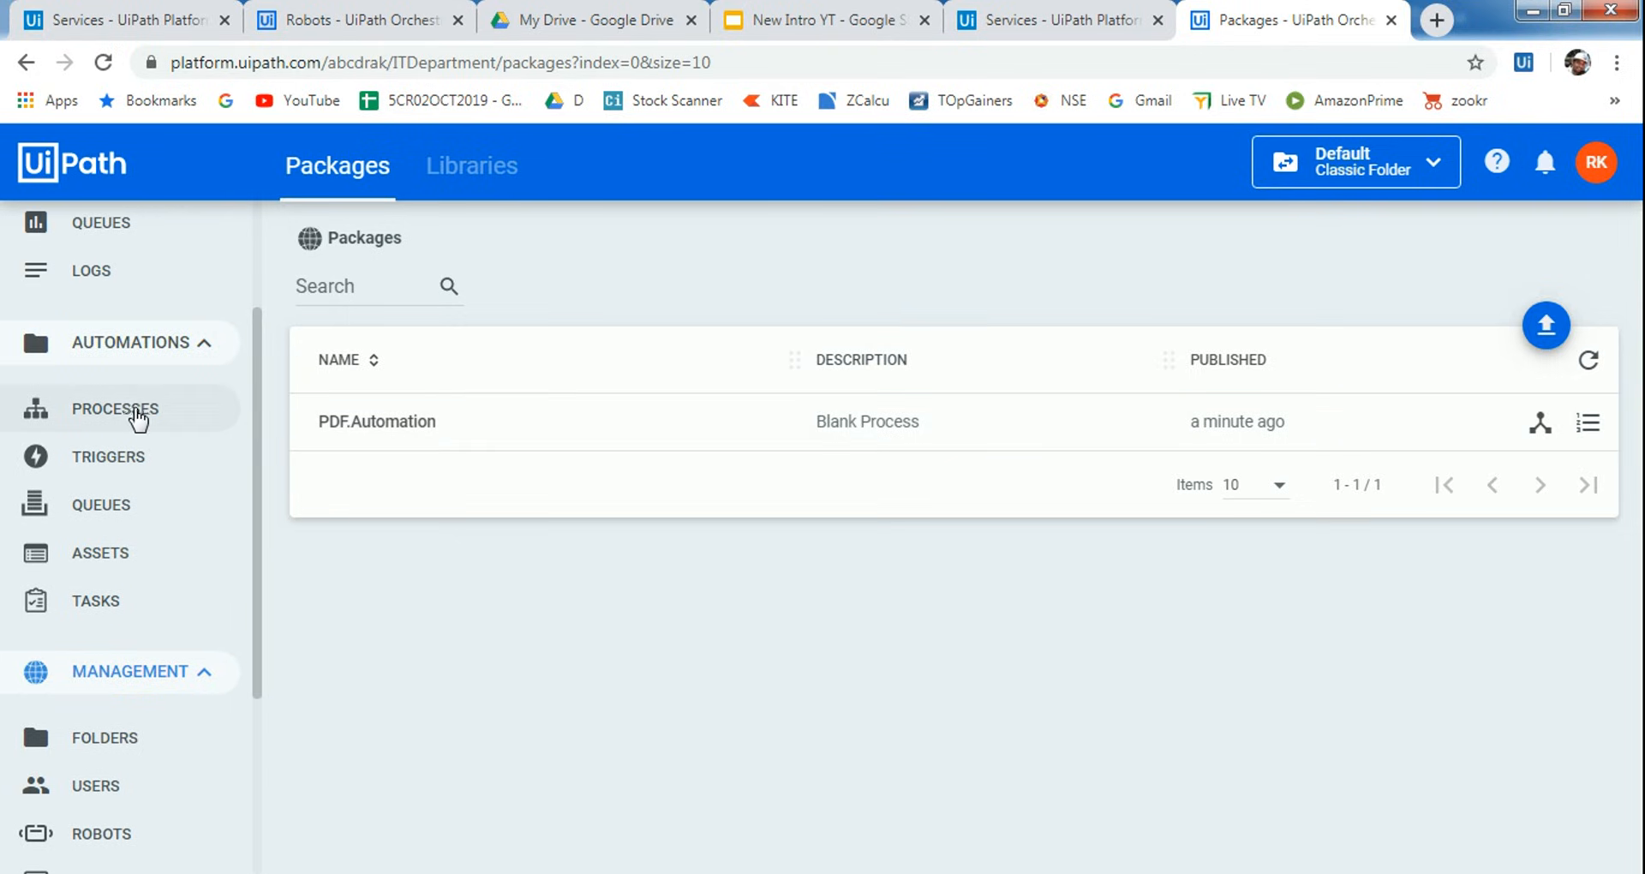
left_click(129, 418)
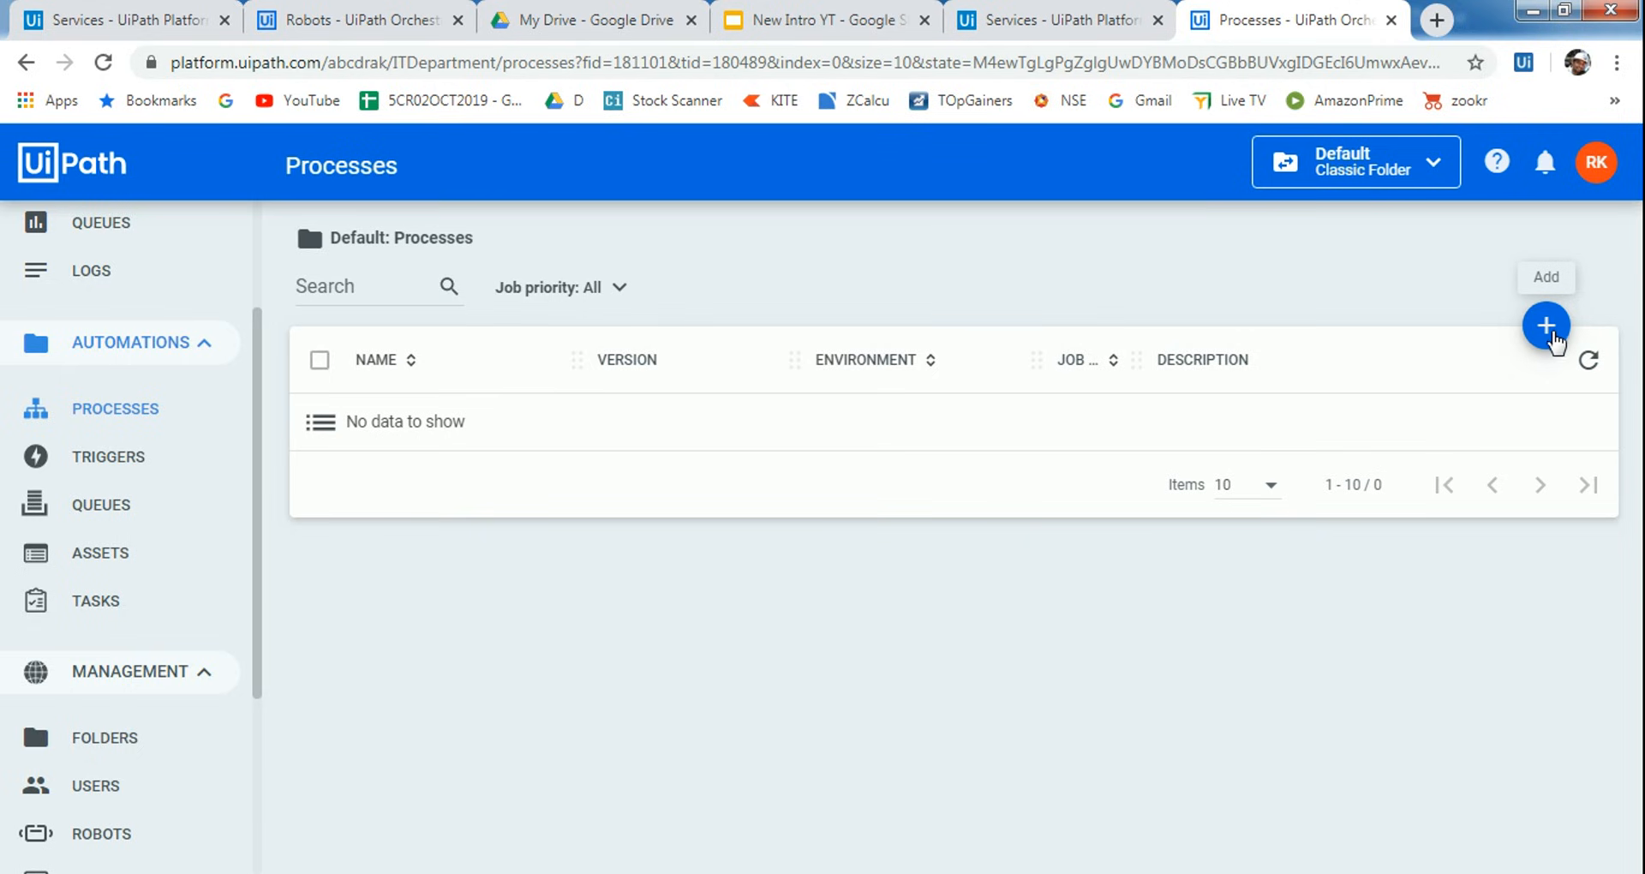
left_click(1549, 330)
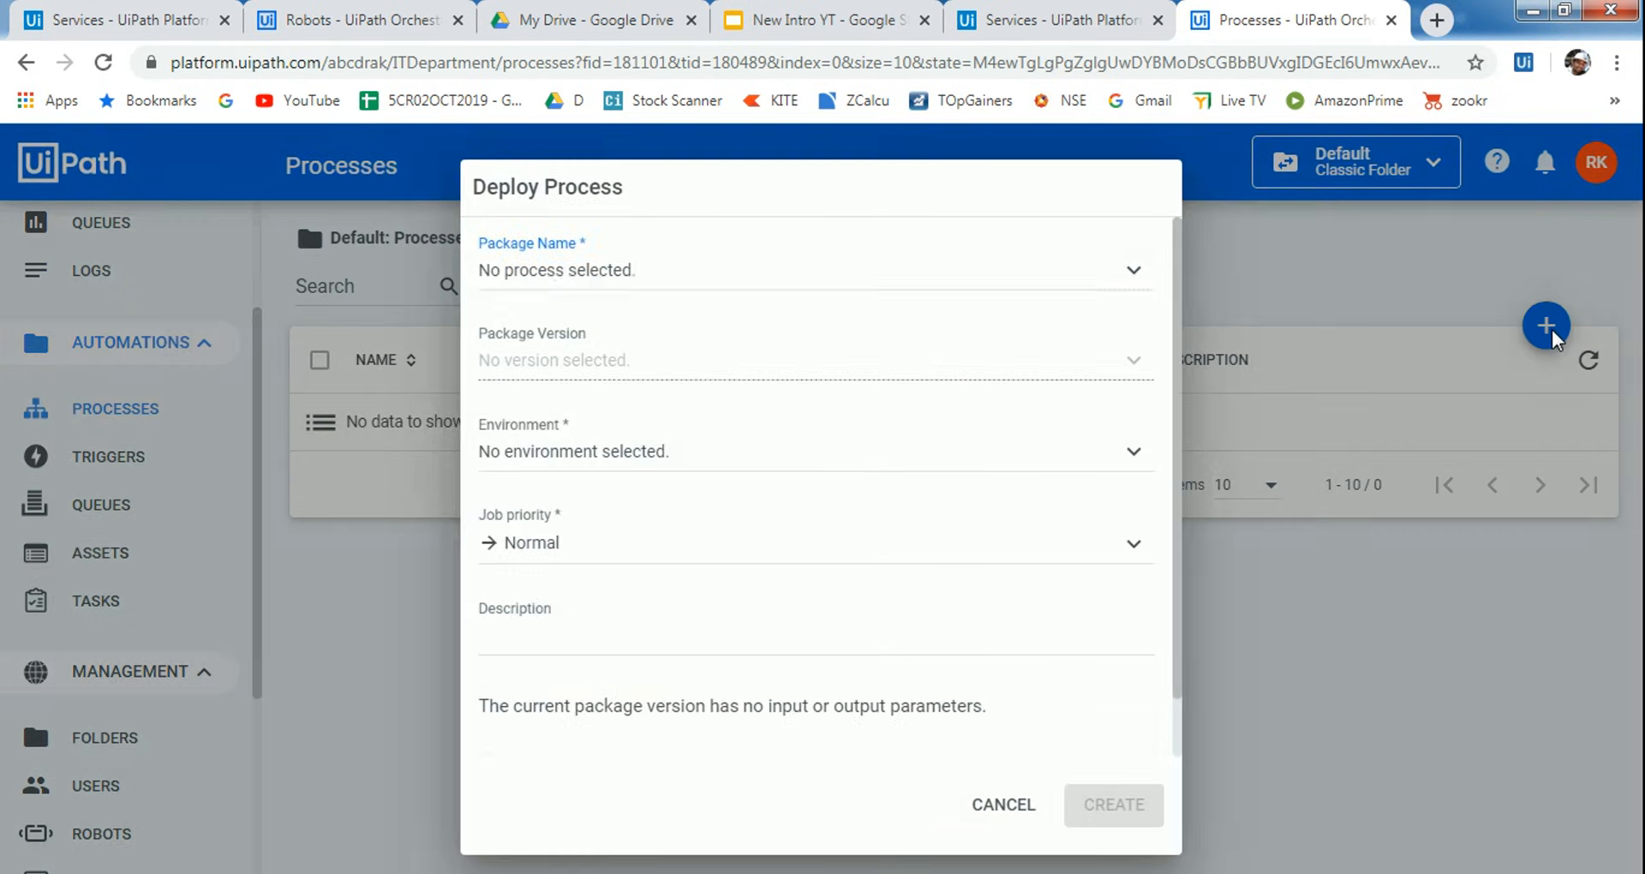
left_click(1104, 271)
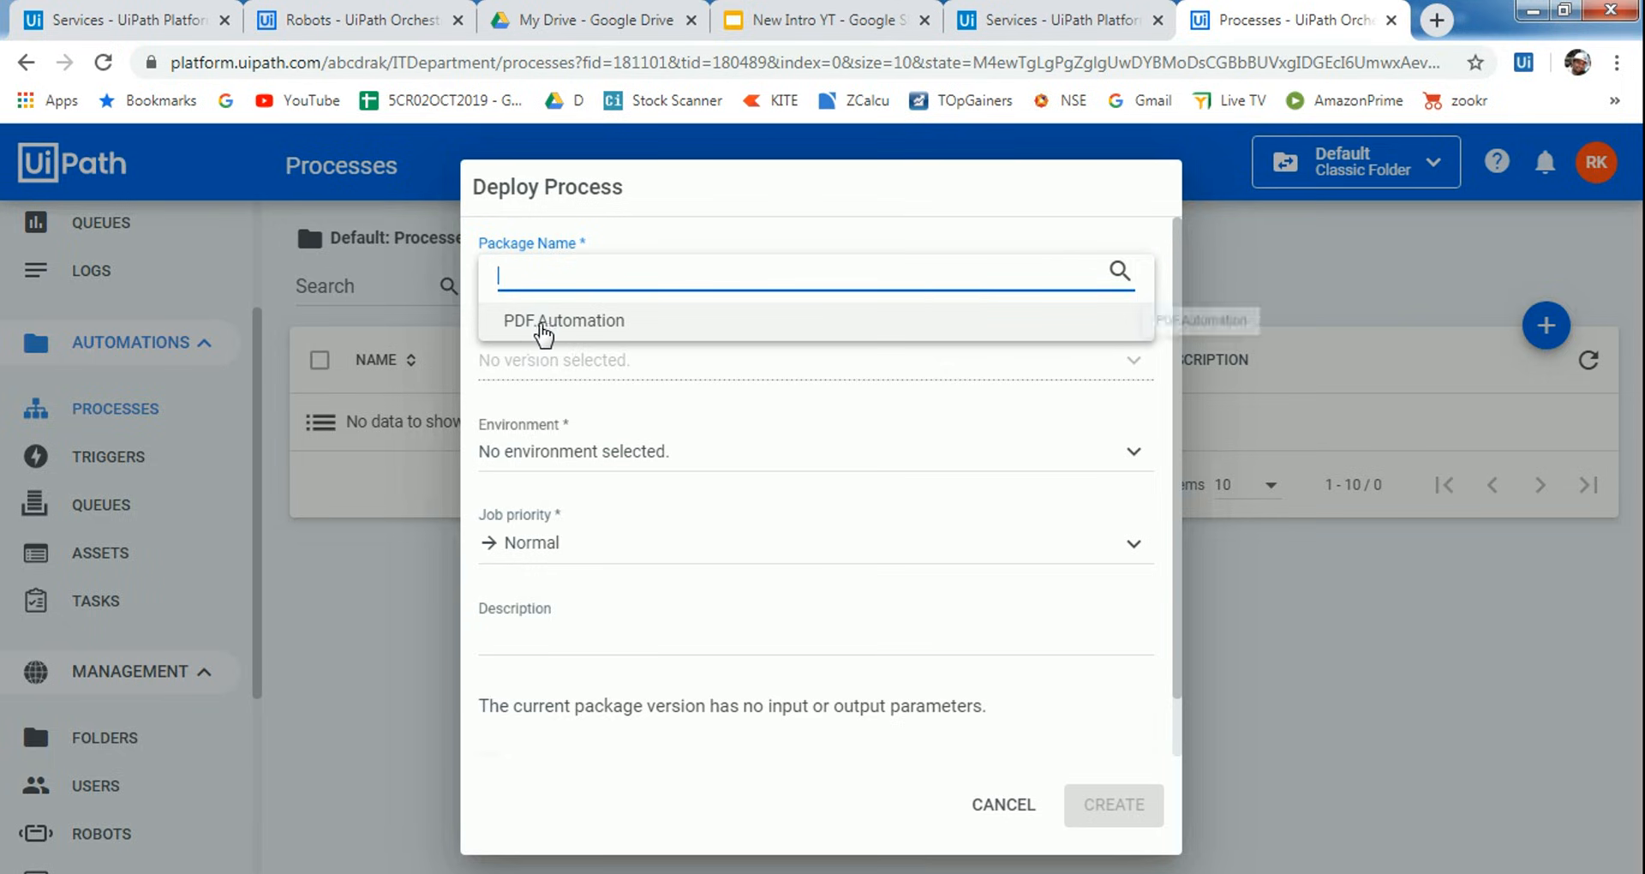
left_click(561, 323)
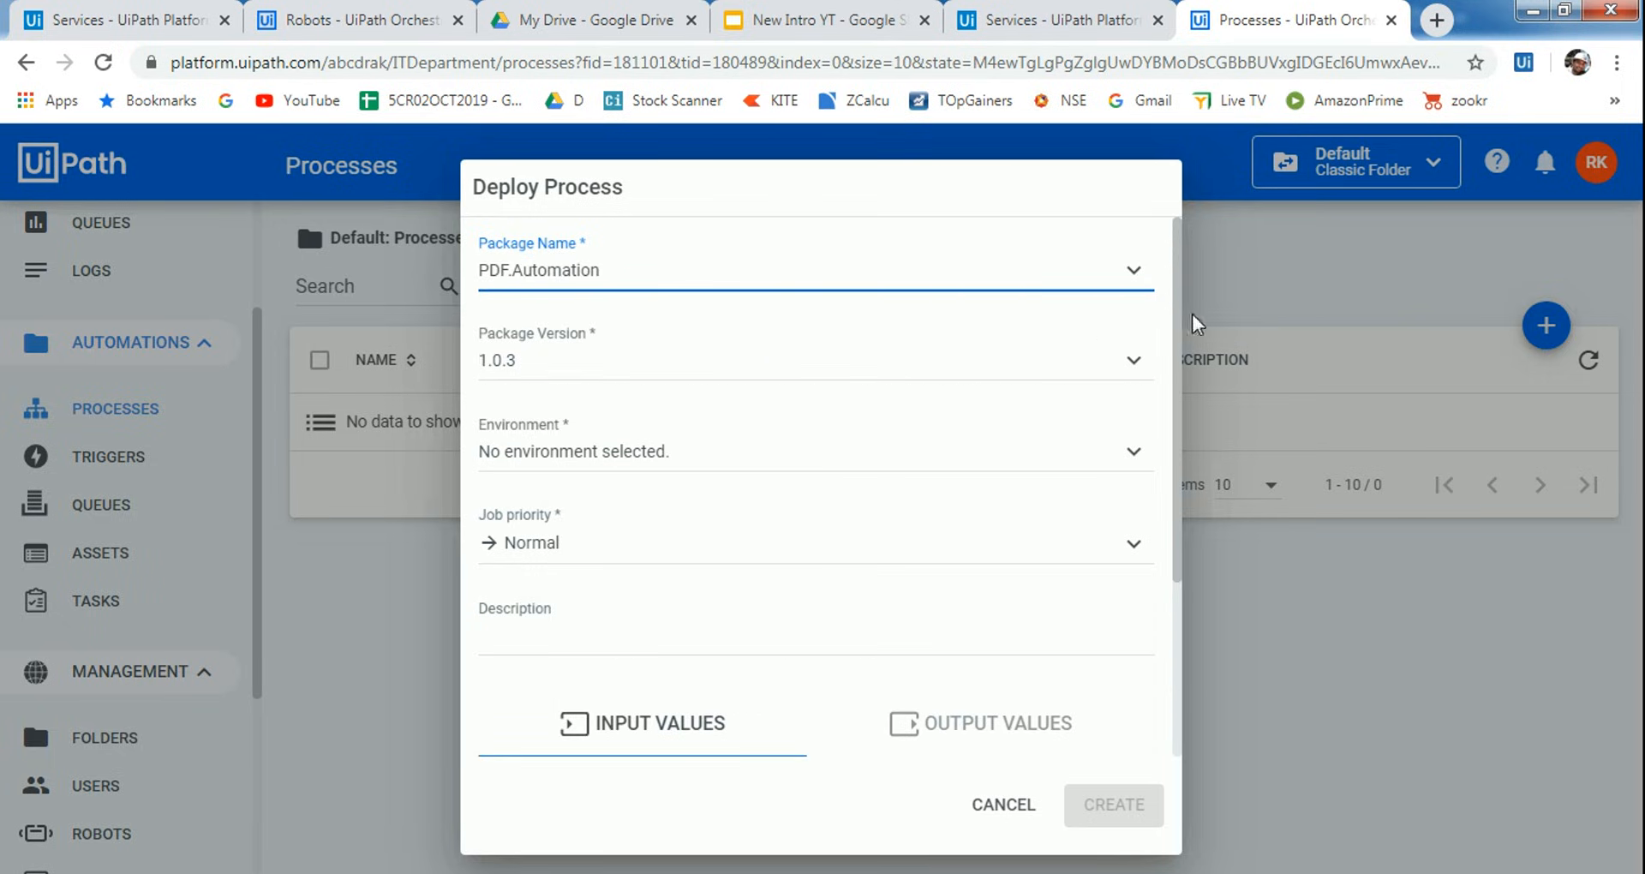
left_click(1129, 375)
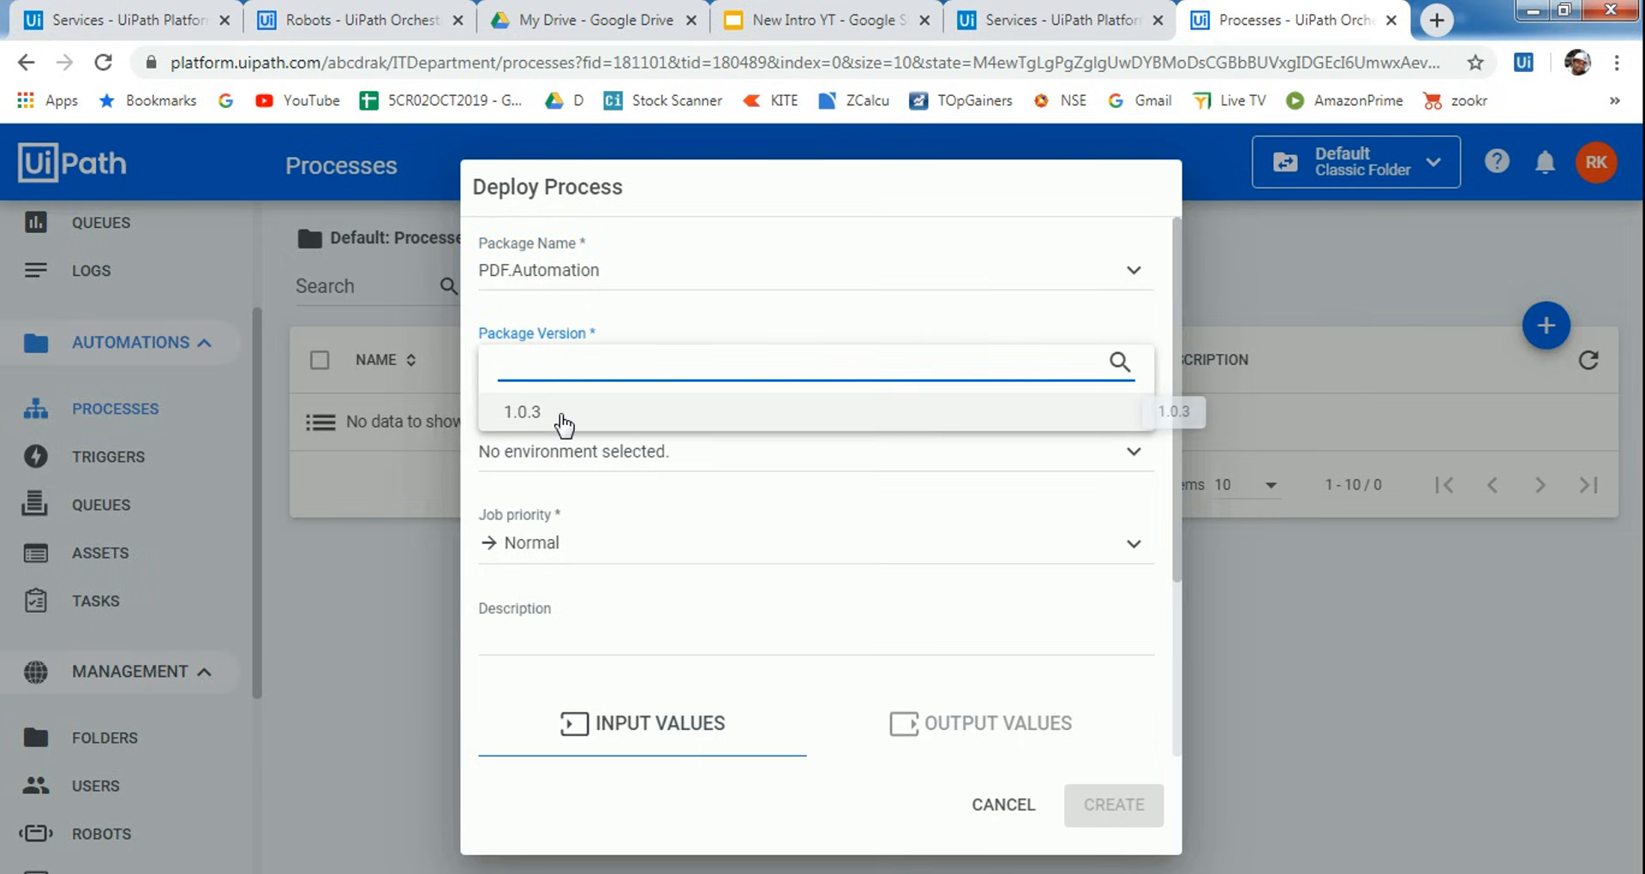
left_click(518, 407)
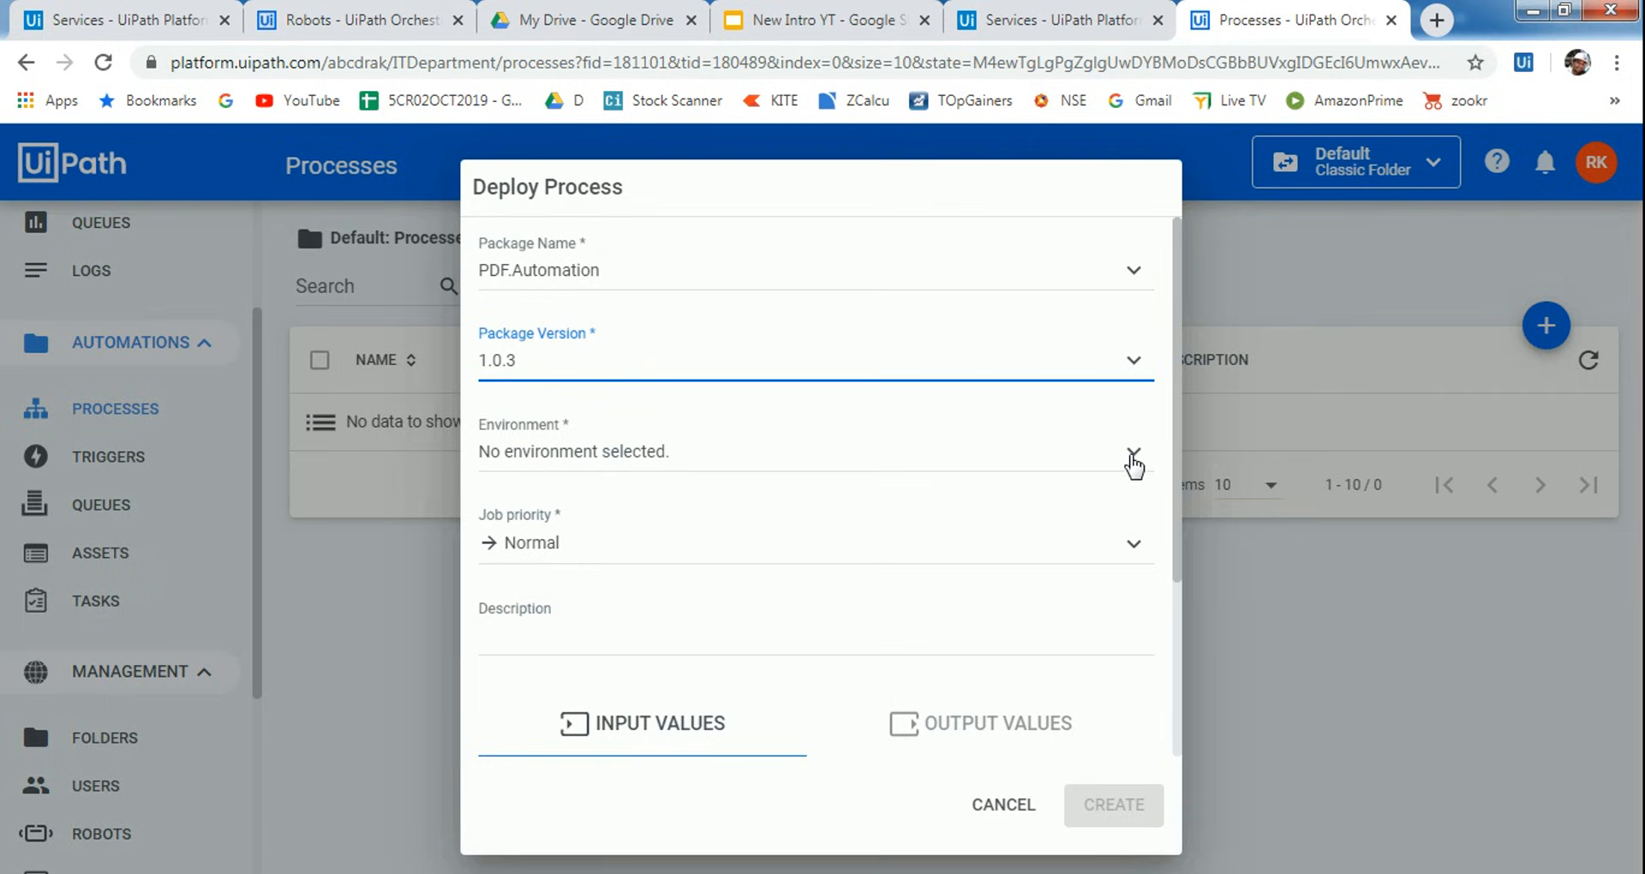
Check the environment choices for the deployment, cancel it, and open the robots' Environments list.
left_click(1130, 456)
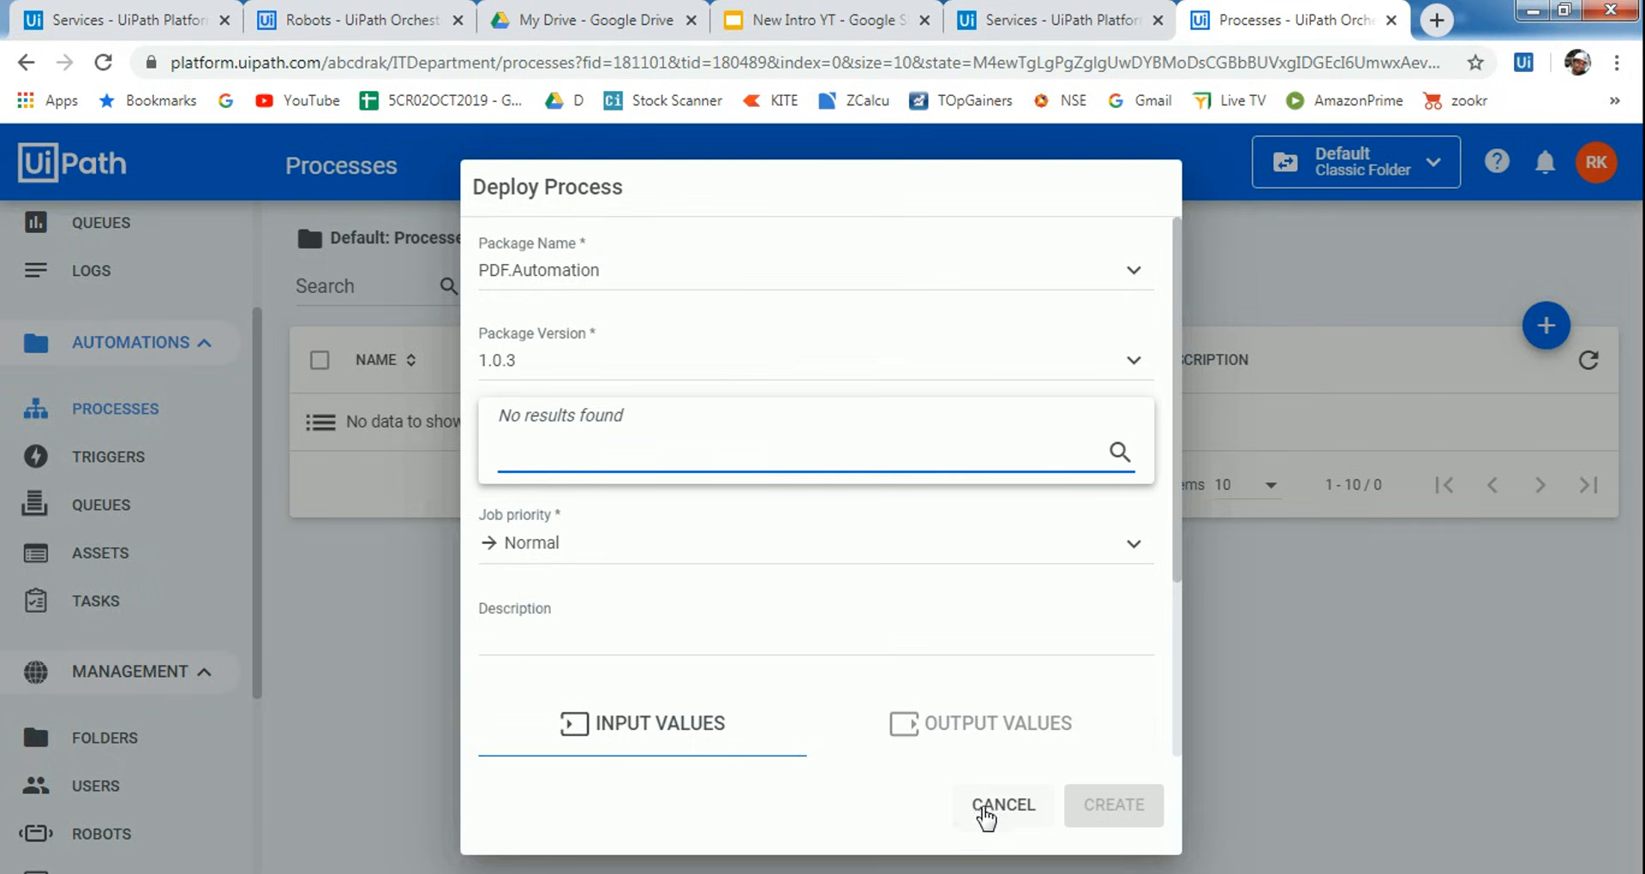
left_click(1005, 806)
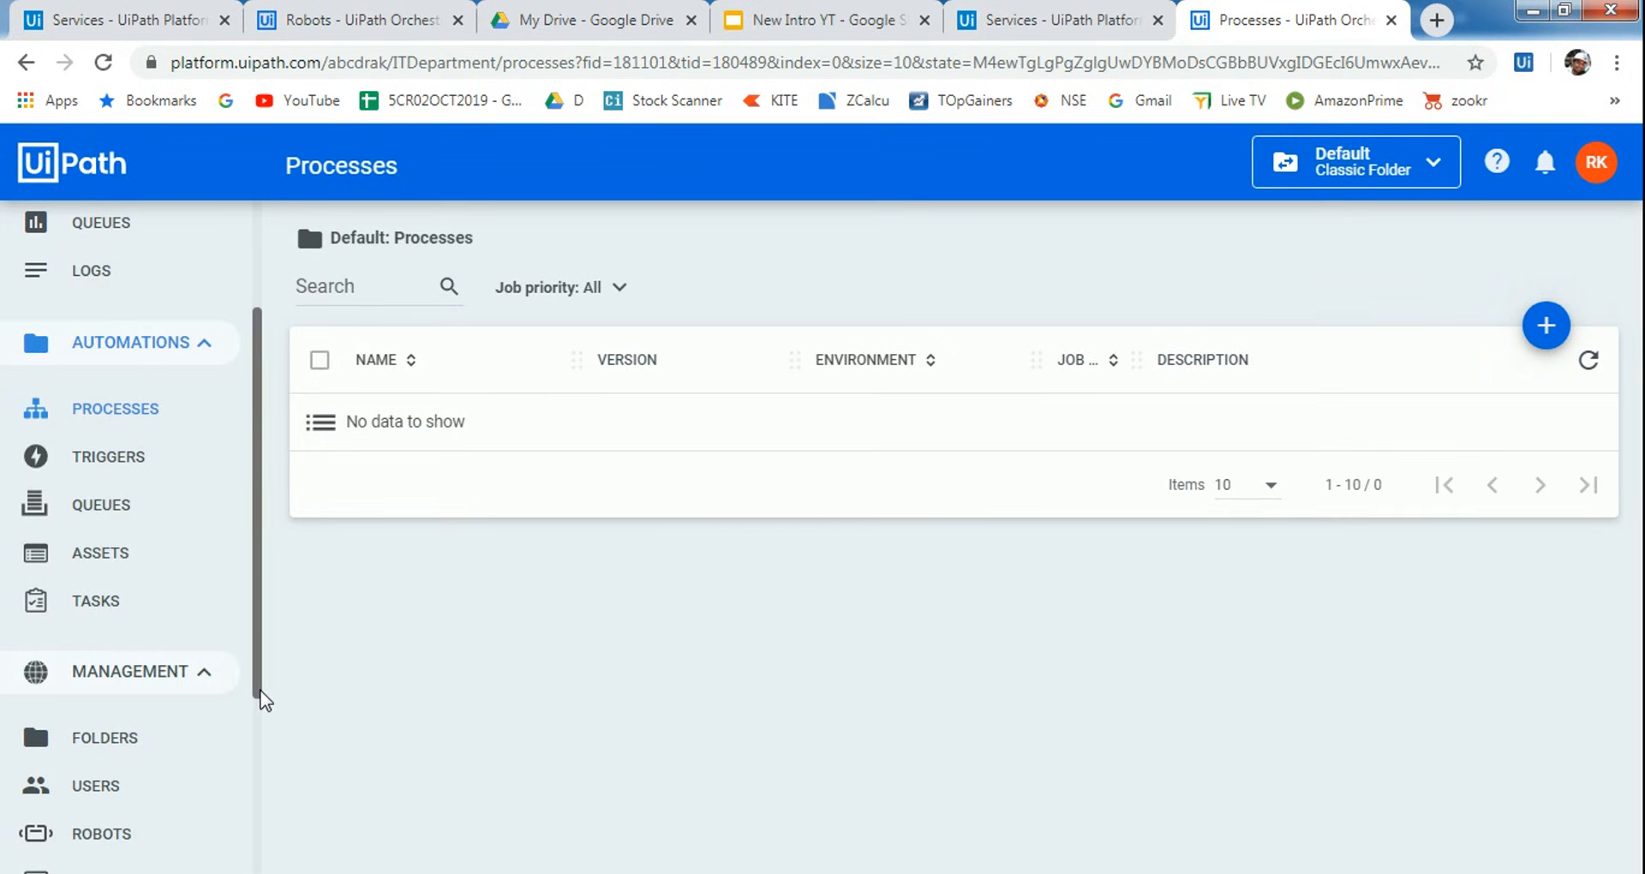
left_click_drag(254, 676, 254, 743)
left_click(90, 753)
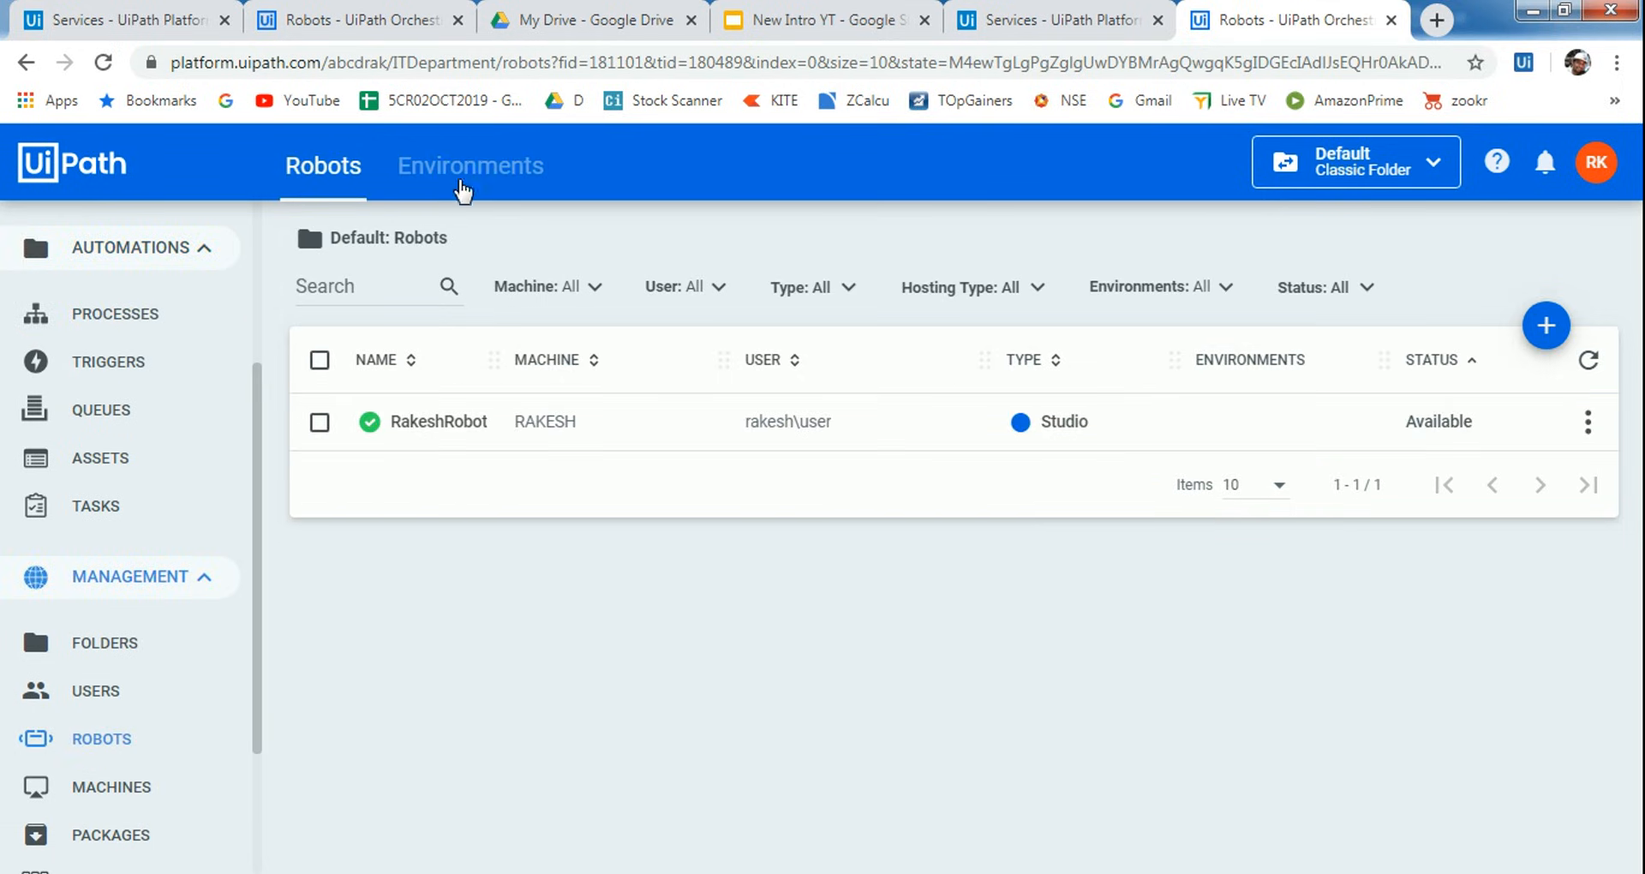
left_click(480, 183)
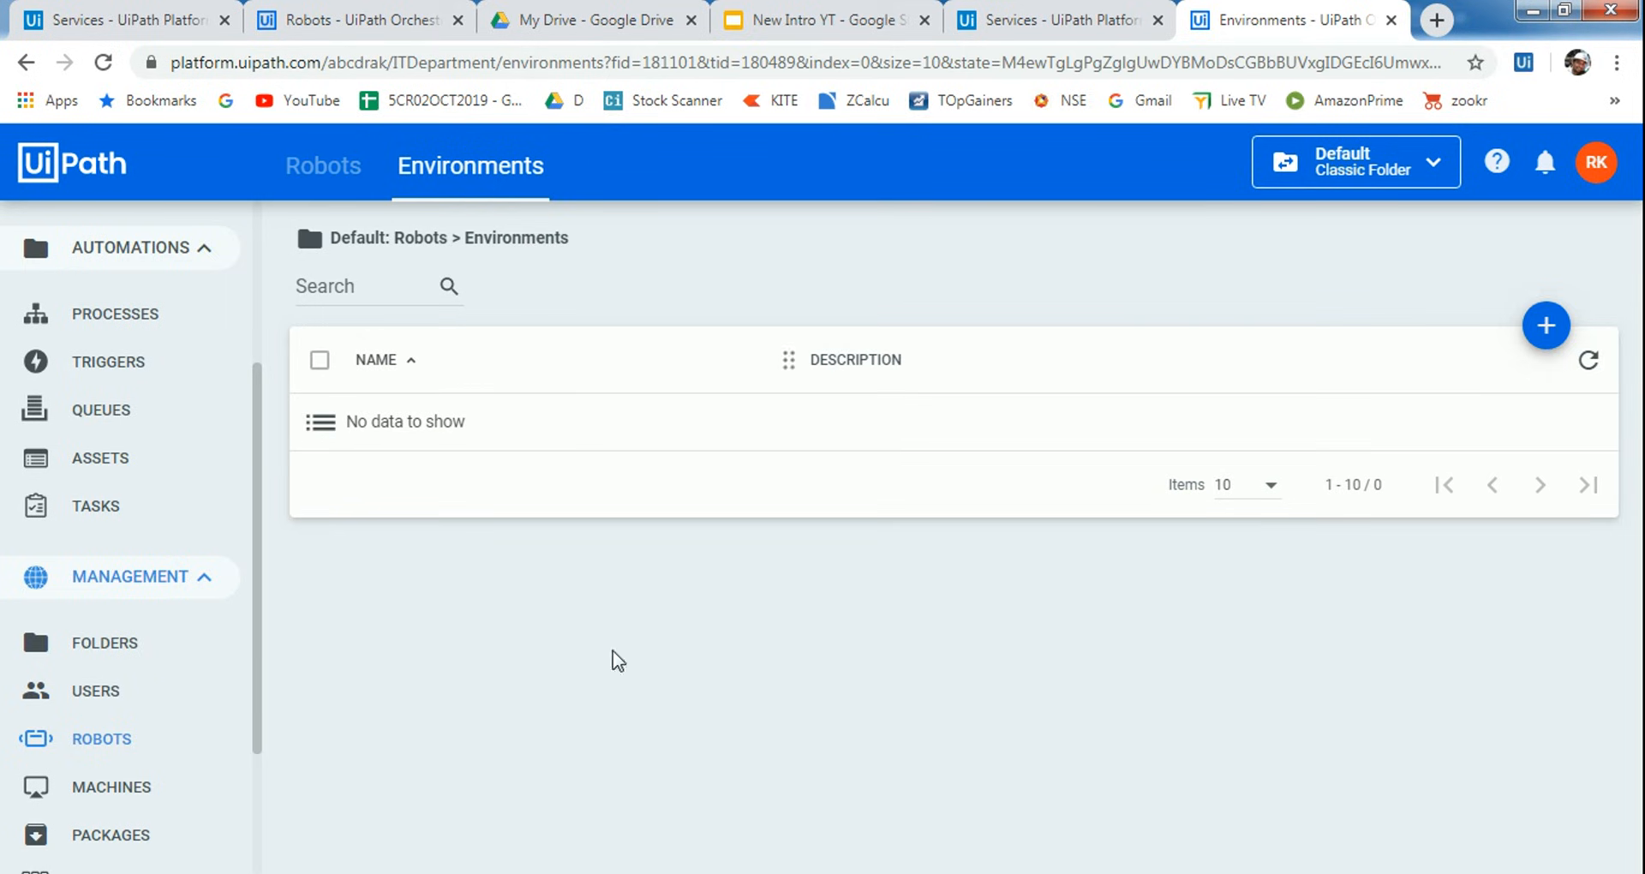
Add the line "2. Create Environment" under Stage 2 in the Notepad notes and minimize them.
left_click(926, 754)
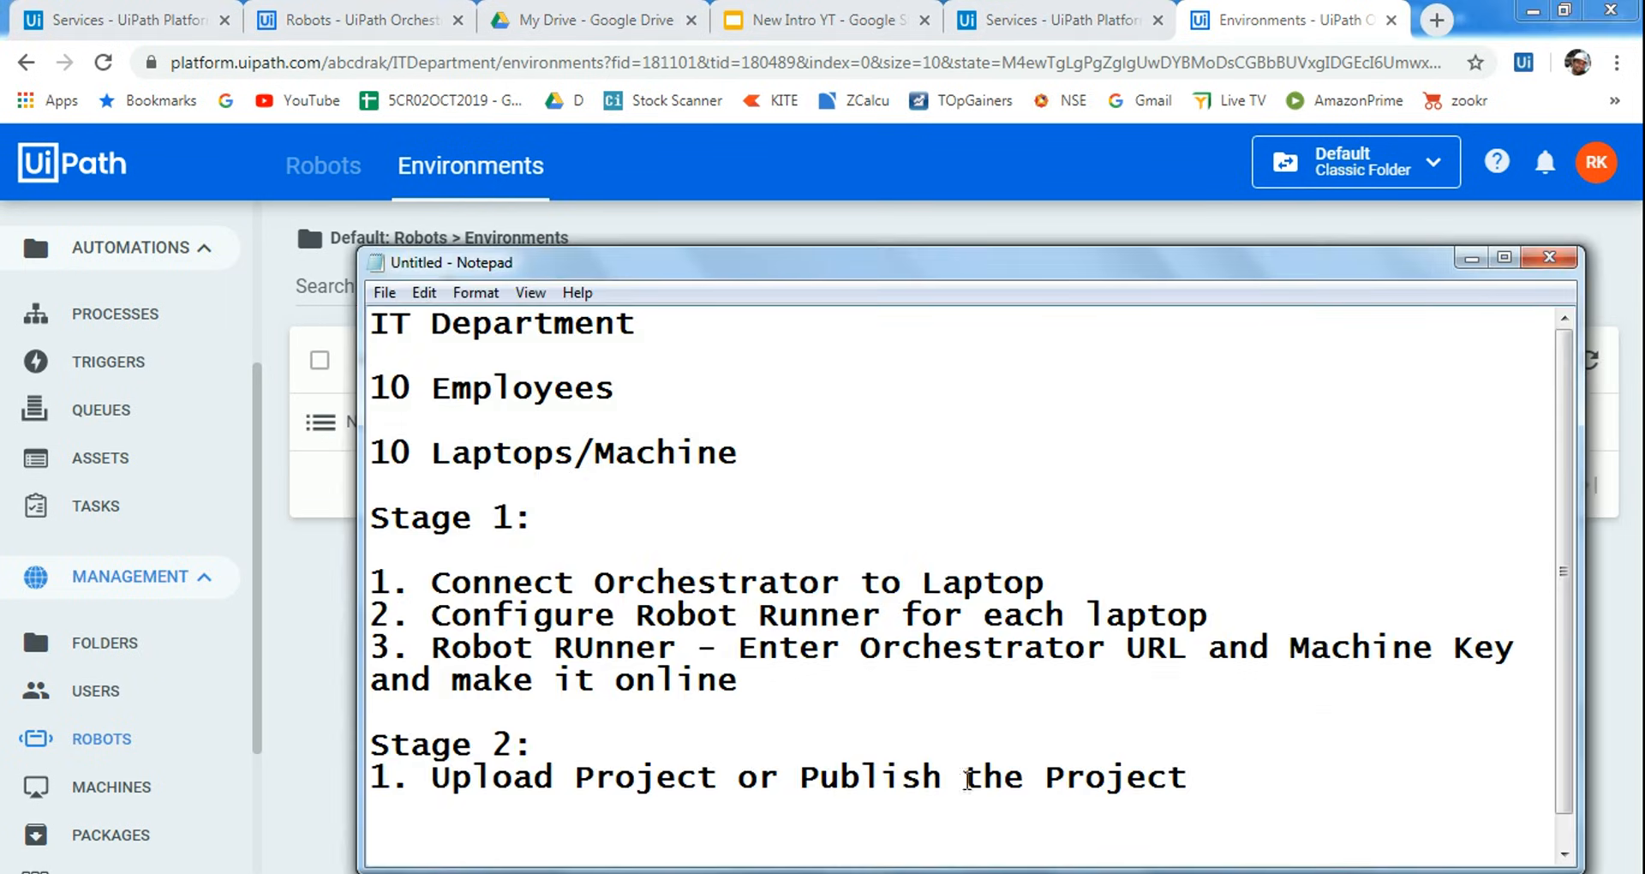
key("Return")
type("2. Create In")
key("BackSpace")
type("Environ")
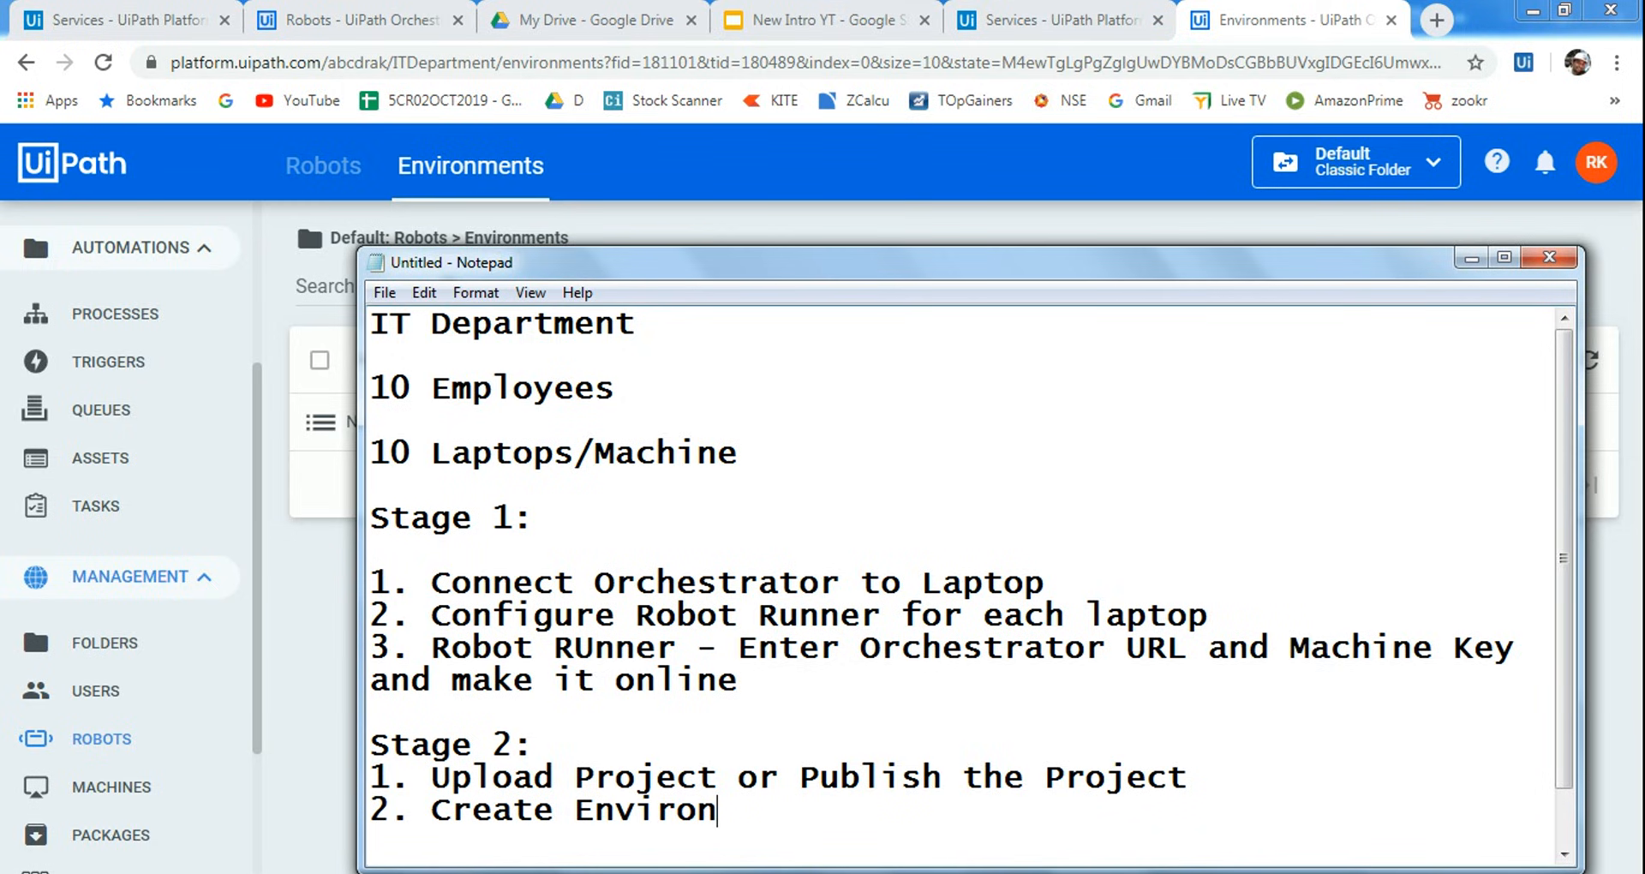
type("ment")
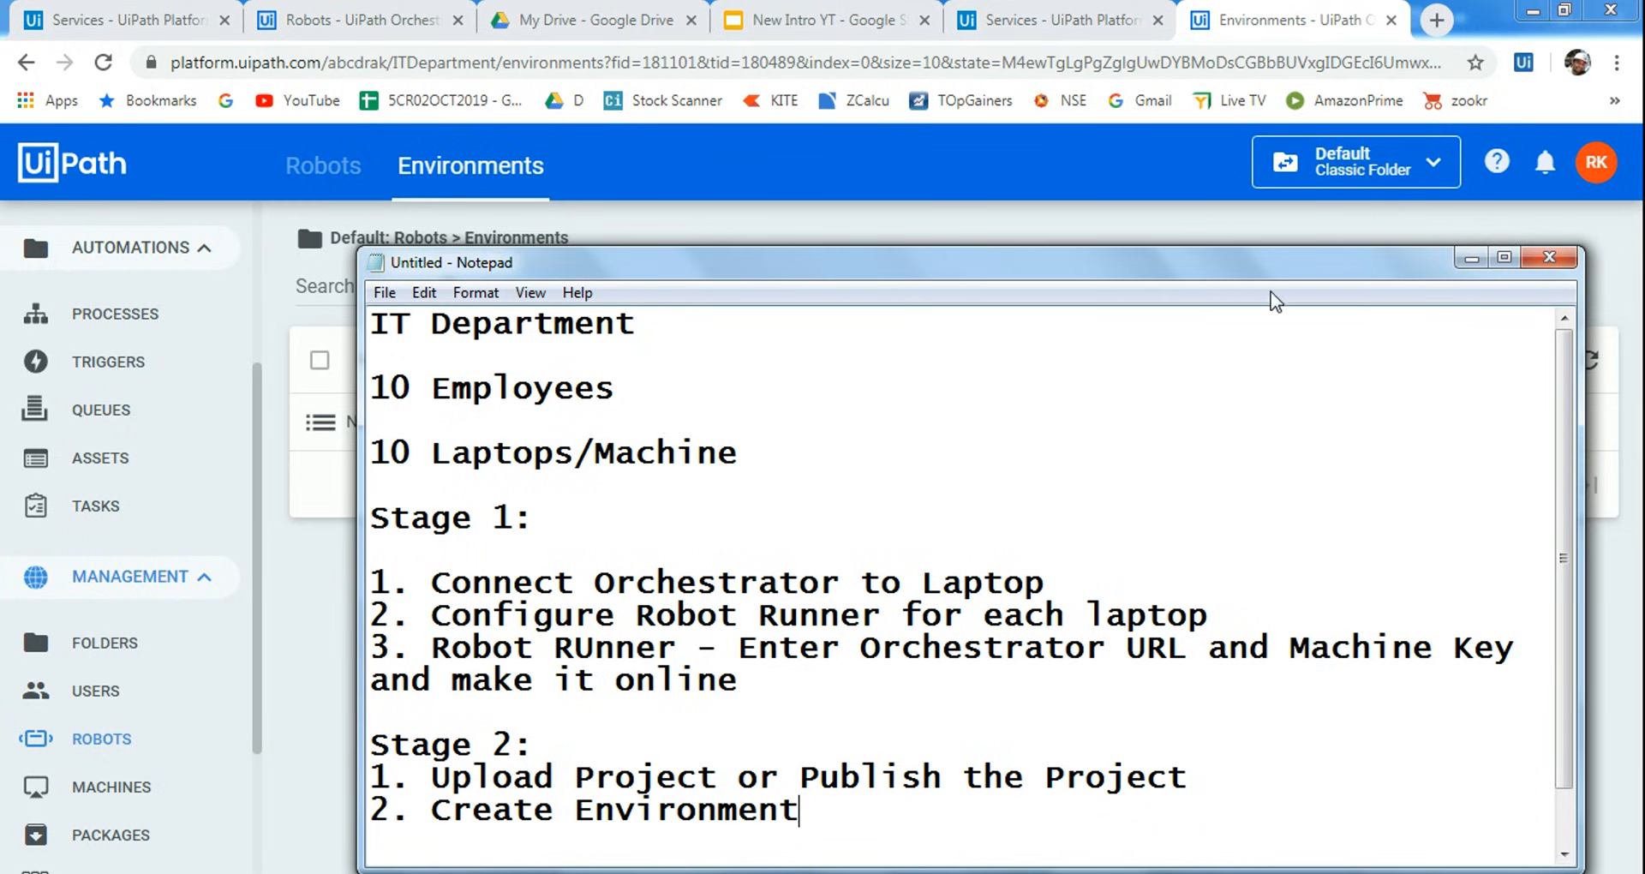
left_click_drag(1267, 276, 1252, 139)
left_click(1454, 122)
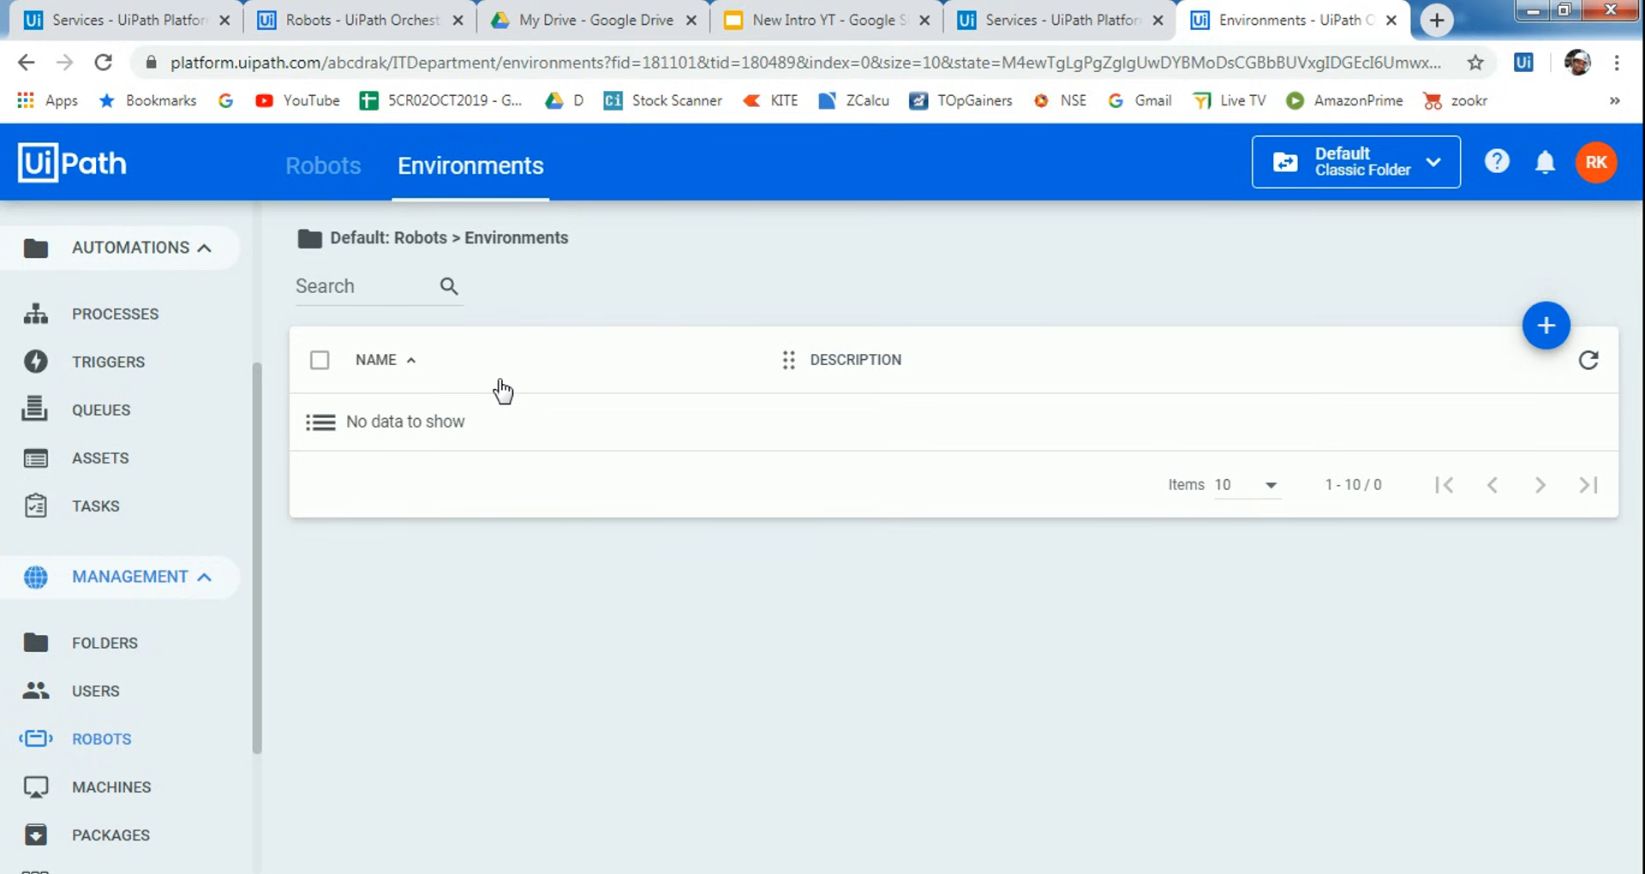
Write a temporary "3/10" note below the Stage 2 lines in Notepad, erase it, and return to Orchestrator.
left_click(925, 872)
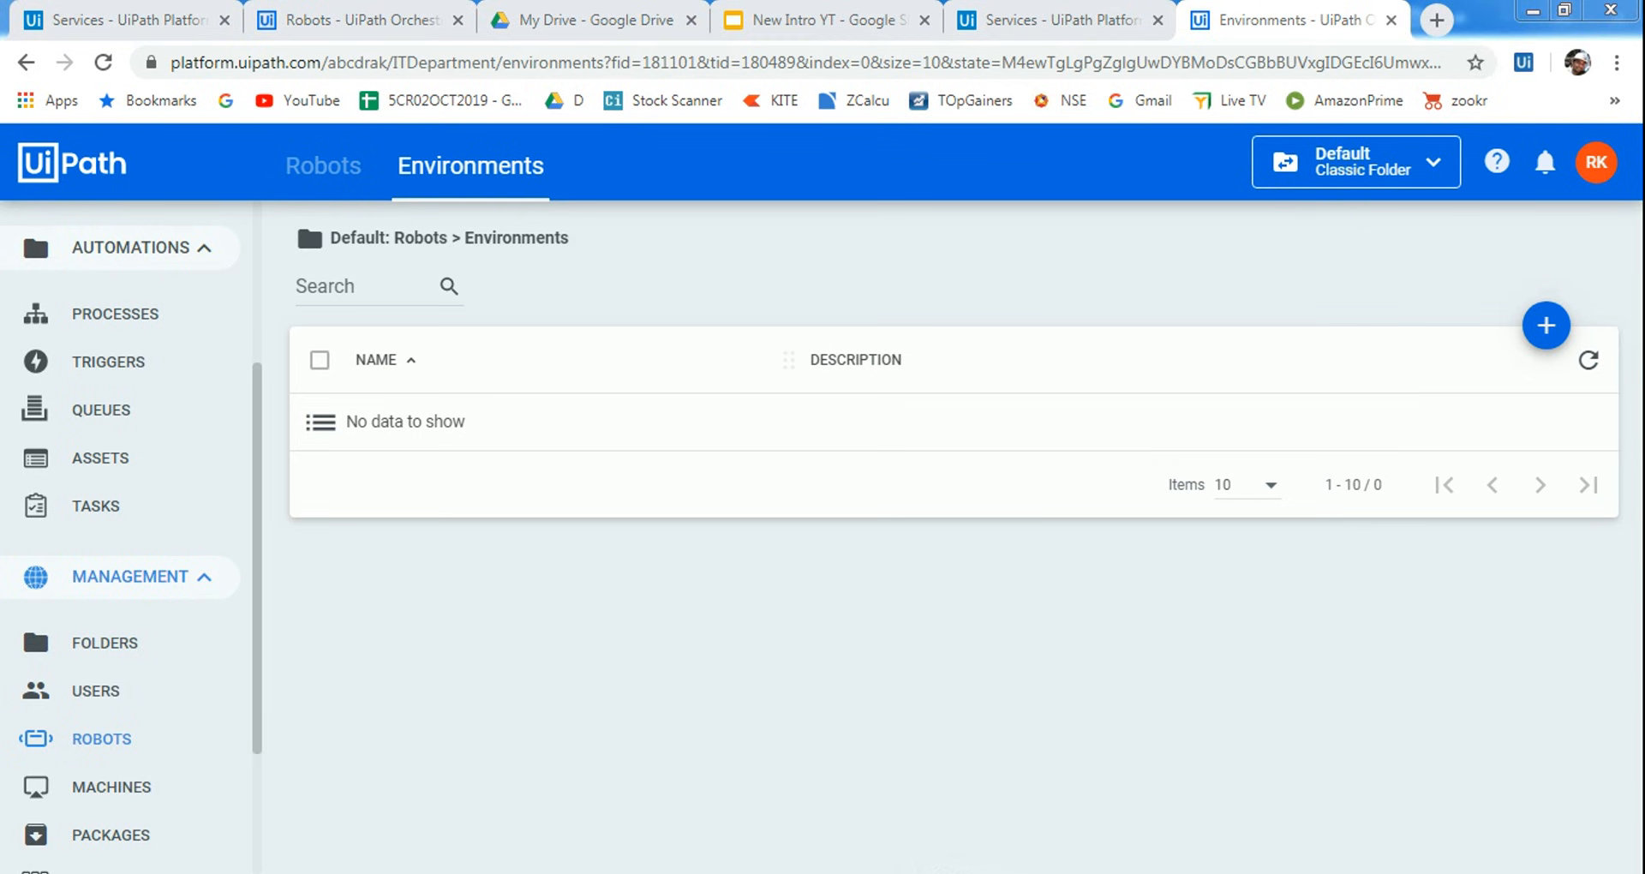
scroll(895, 639, "down", 1)
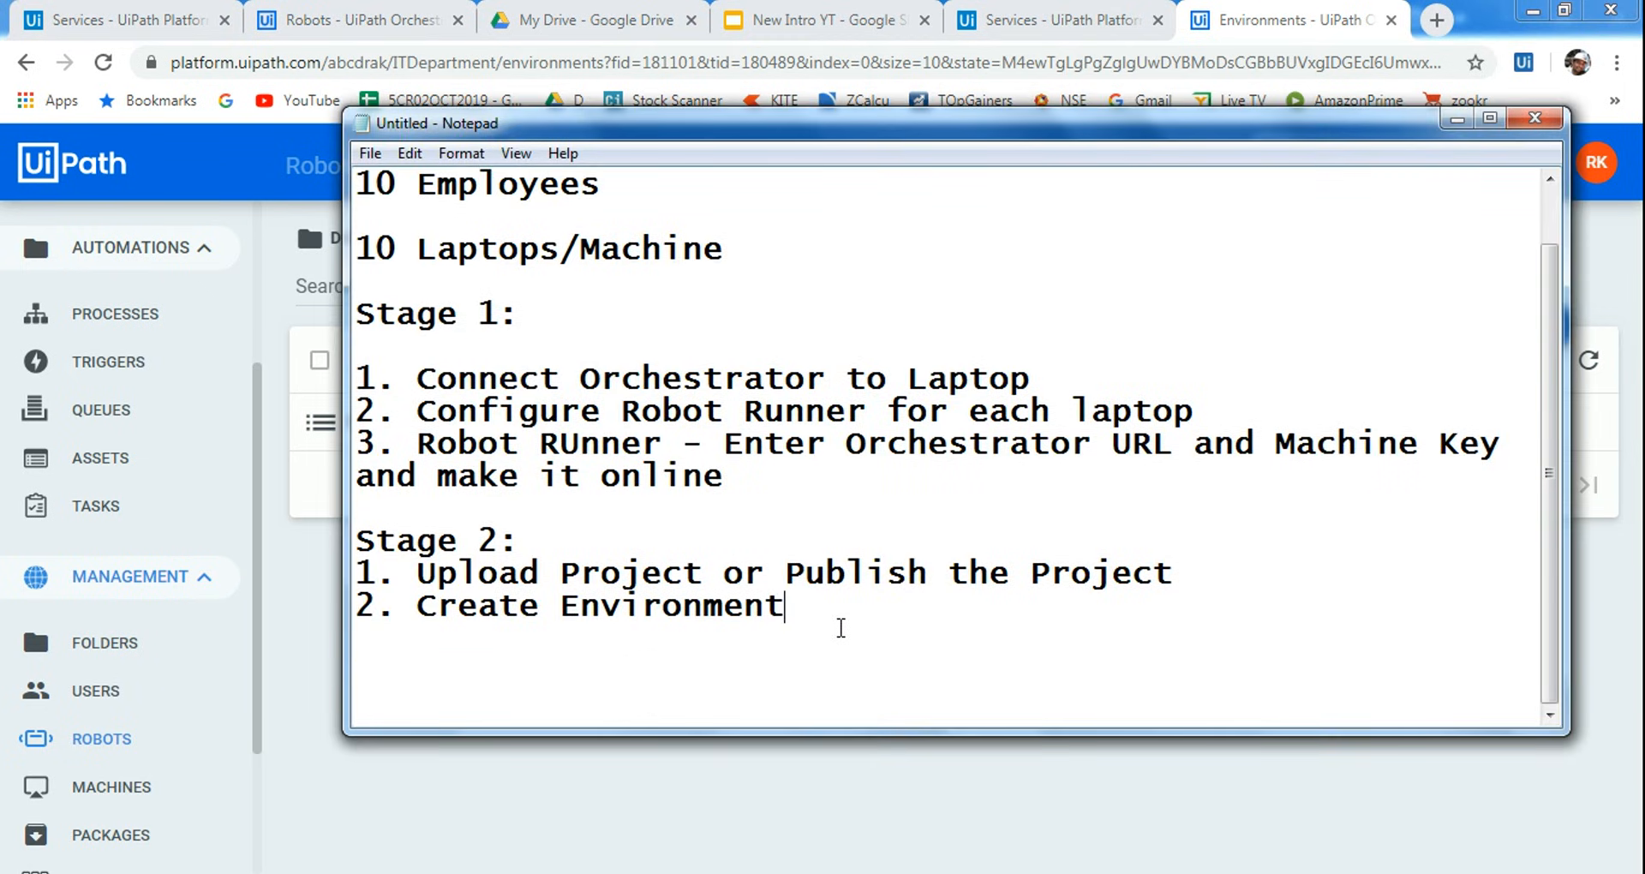
key("Return")
key("Return")
type("10")
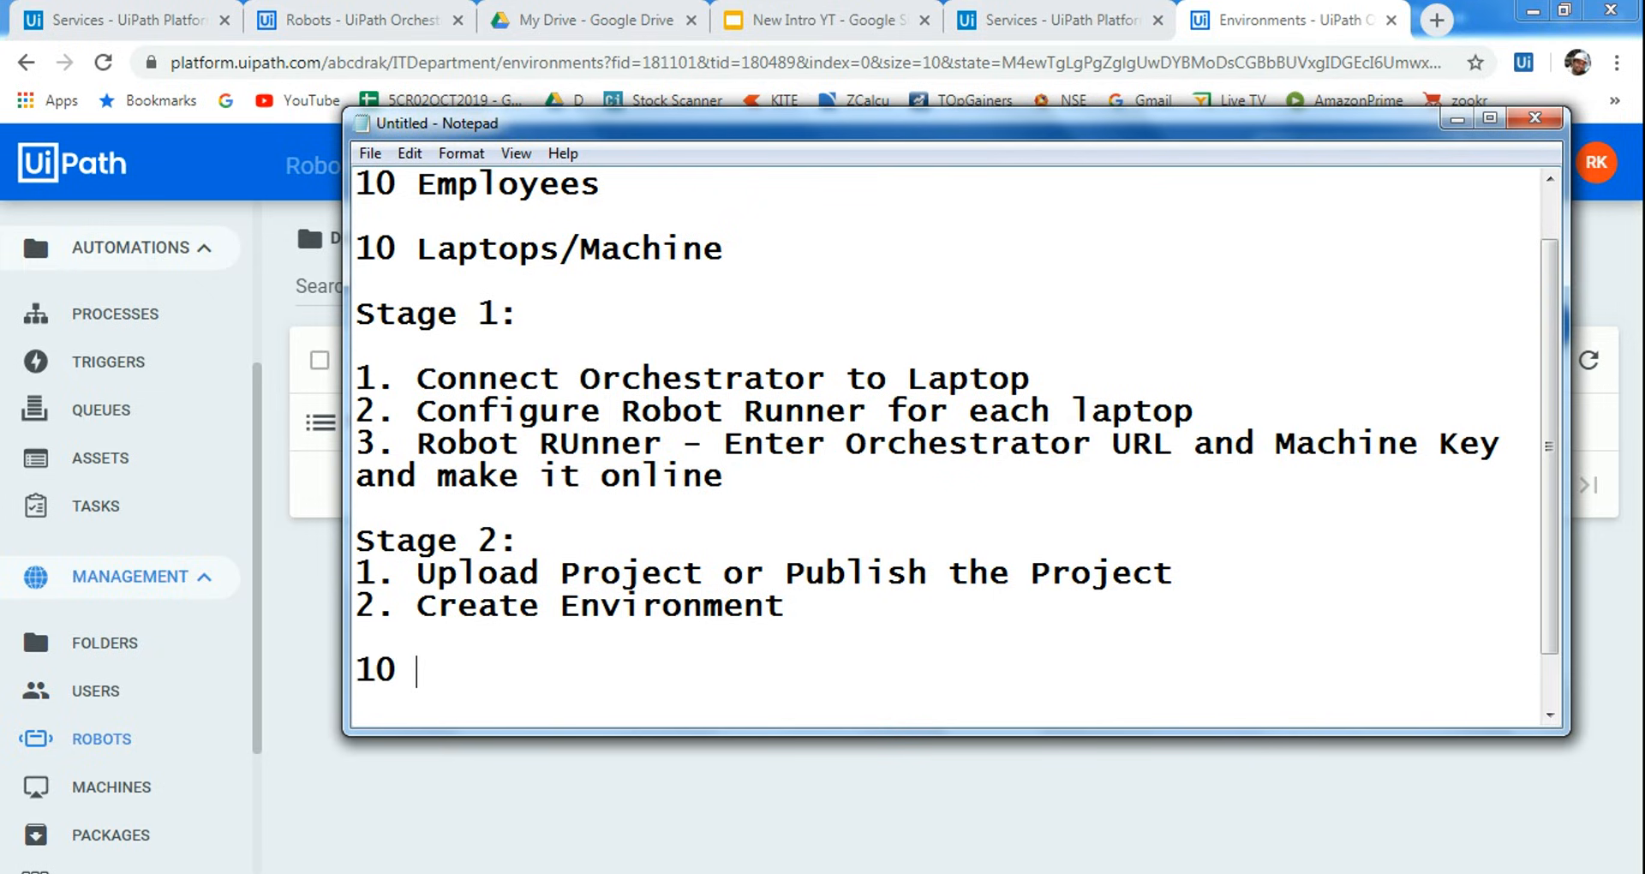
type(" - ")
type("3")
key("BackSpace")
key("BackSpace")
key("BackSpace")
key("BackSpace")
key("BackSpace")
key("BackSpace")
key("BackSpace")
type("3/10")
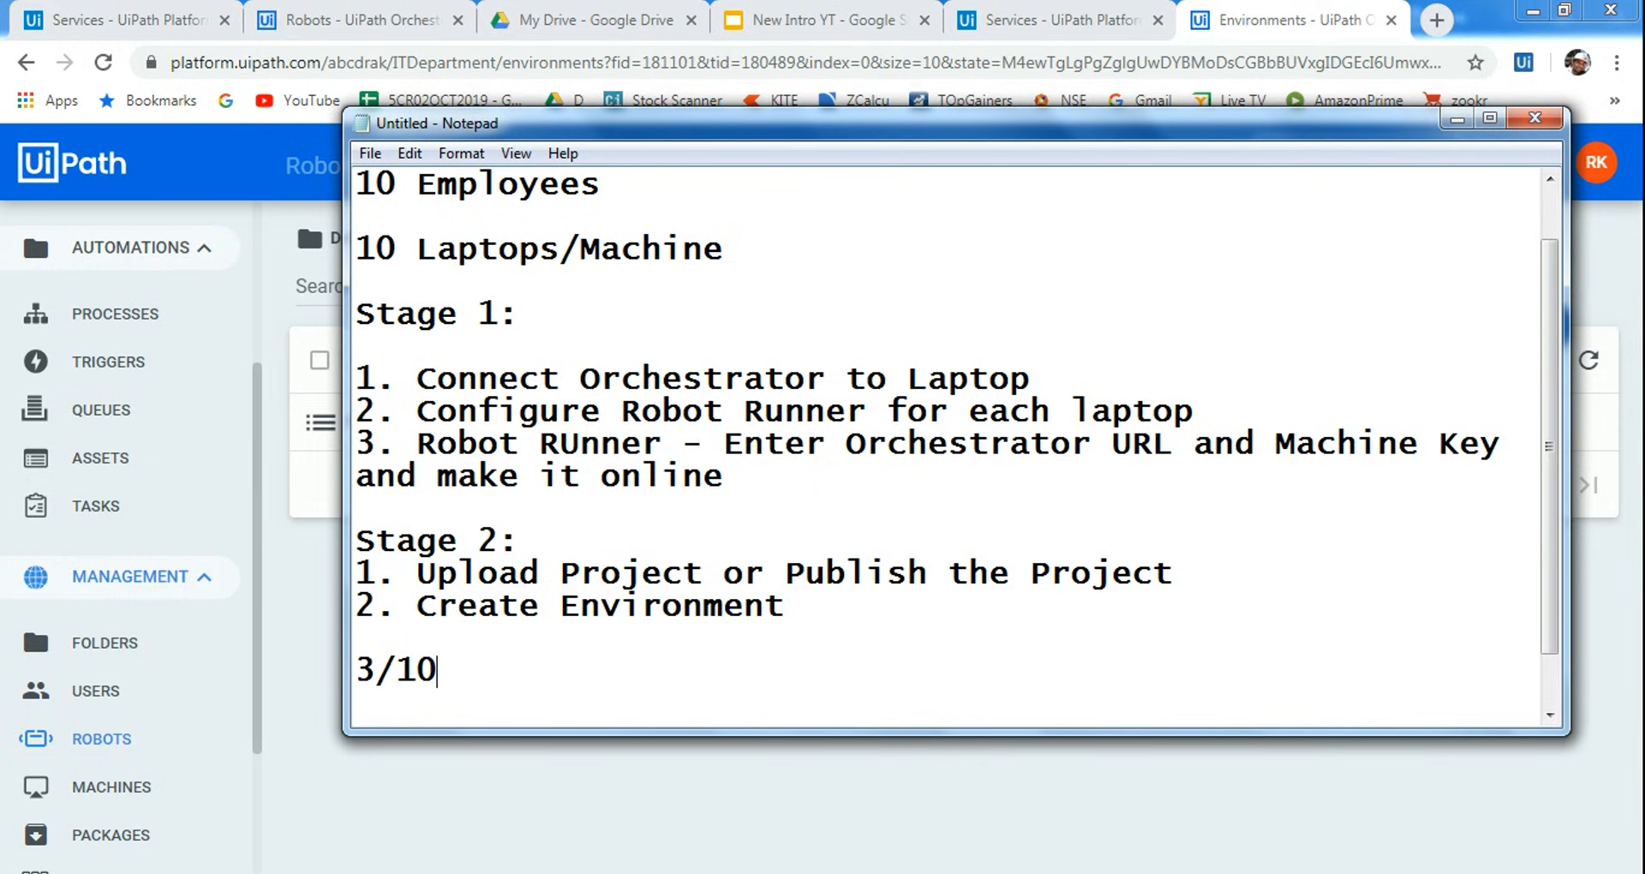
key("BackSpace")
key("BackSpace")
key("BackSpace")
key("BackSpace")
left_click(1450, 117)
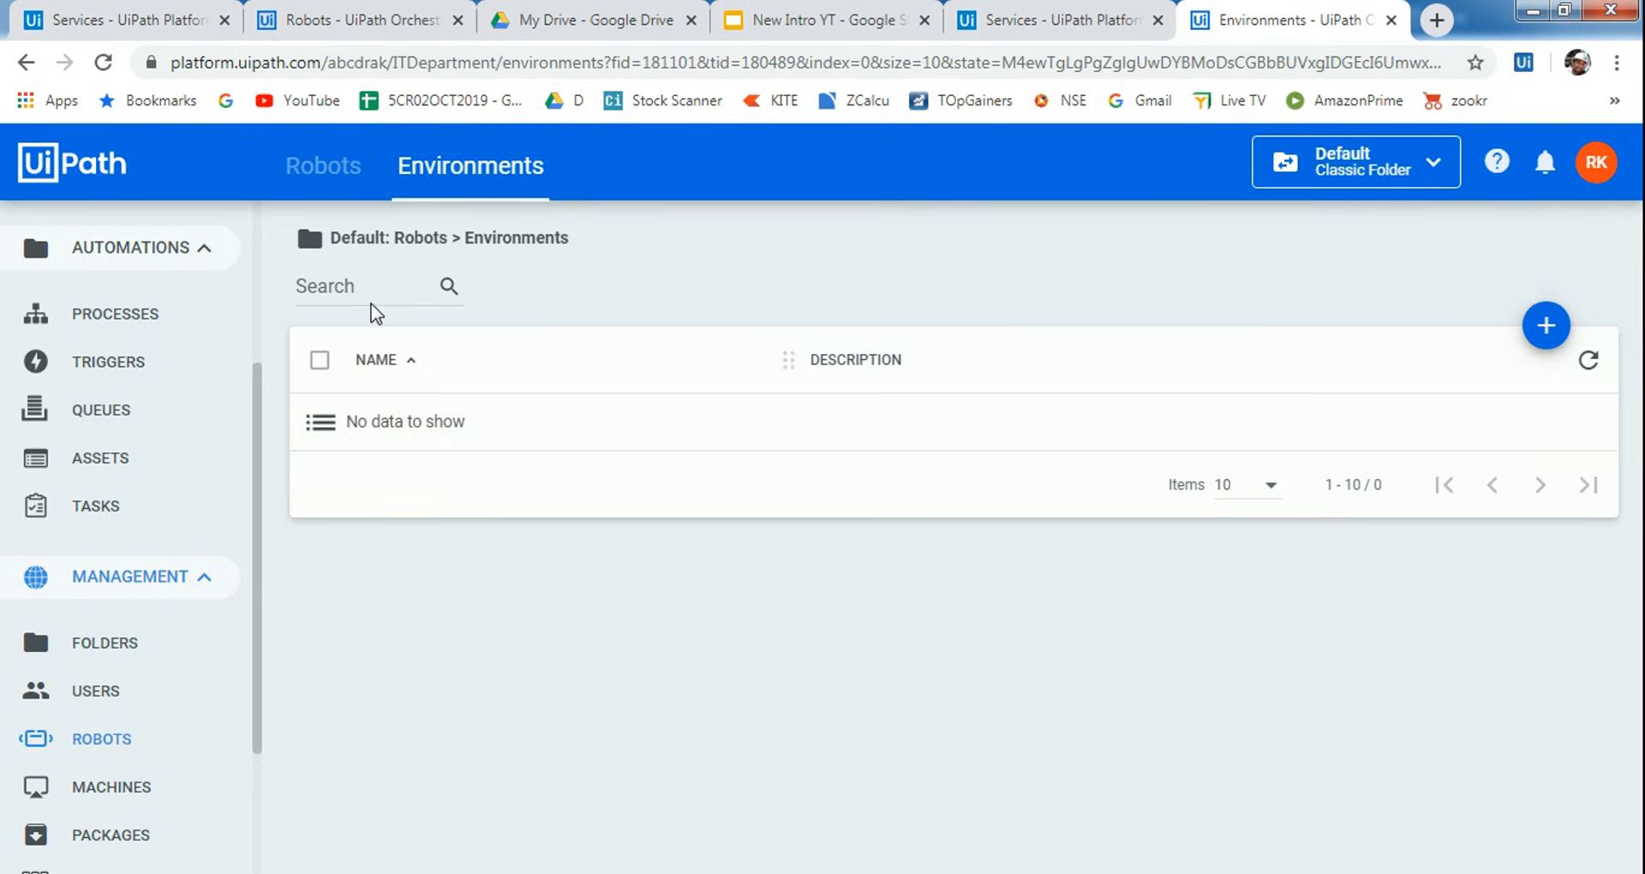
Create an environment named TownHall and assign the available Studio robot to it.
left_click(1547, 327)
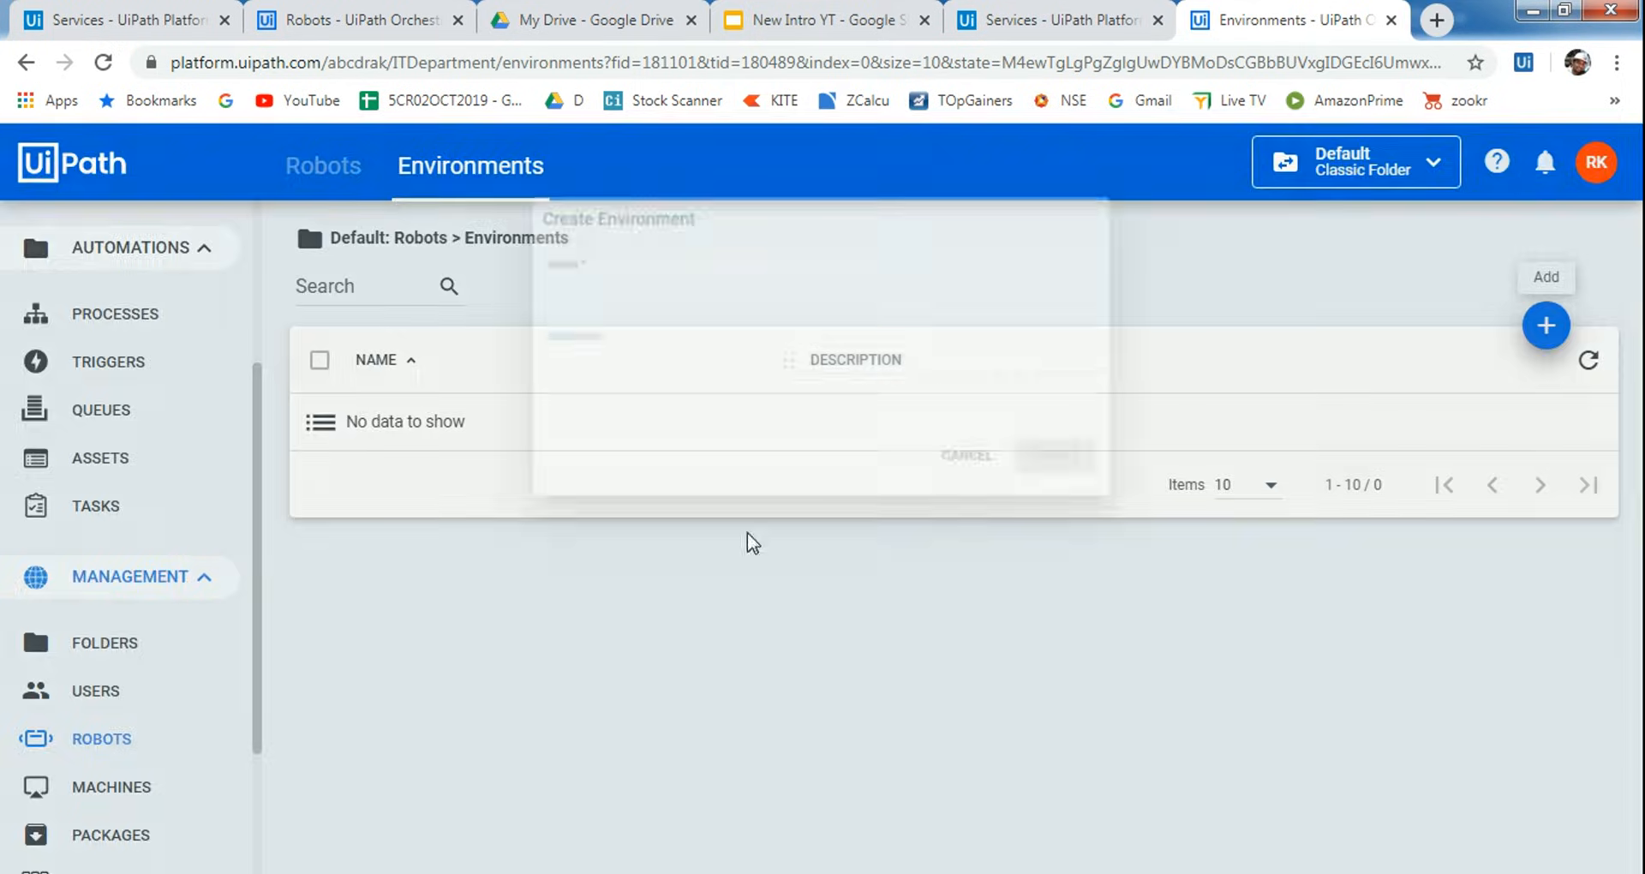
left_click(574, 276)
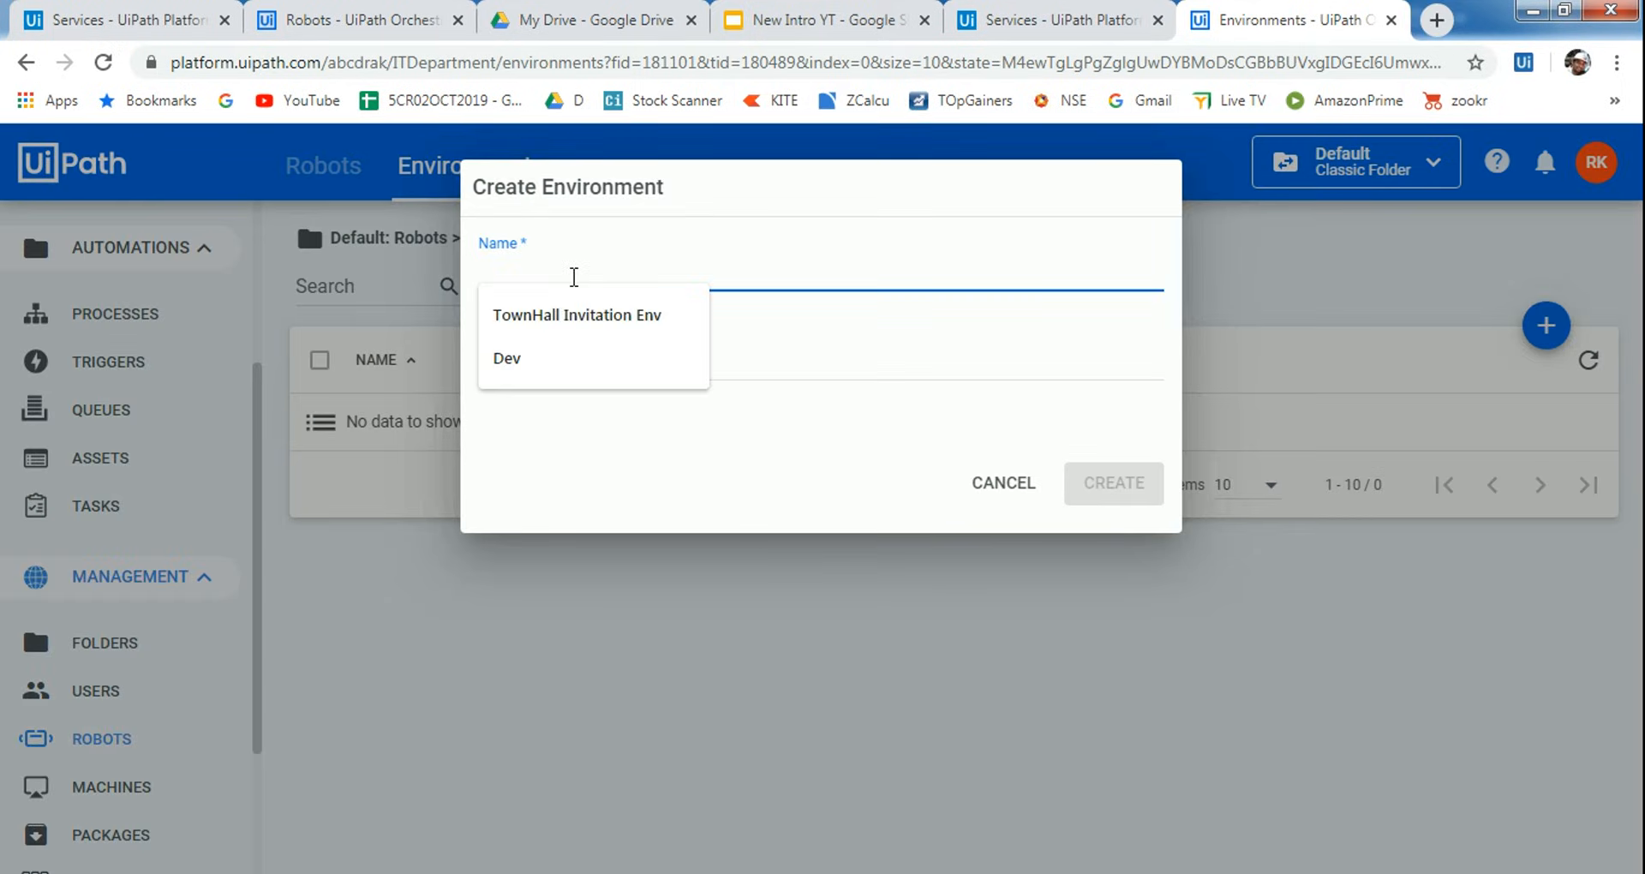
type("TownHall")
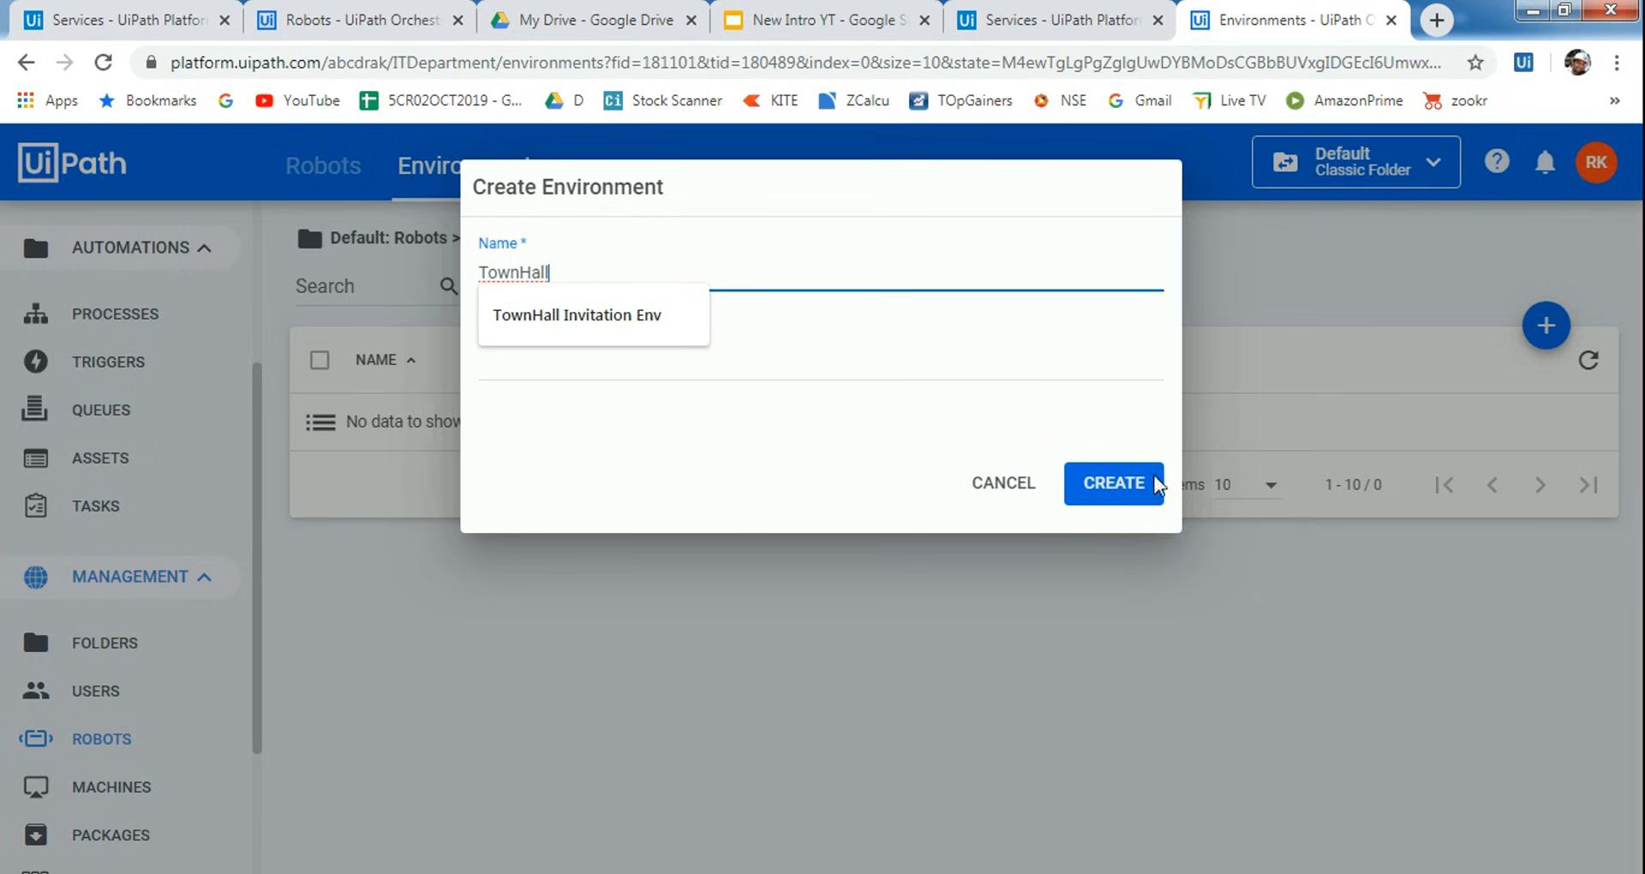
left_click(1135, 485)
left_click(1135, 485)
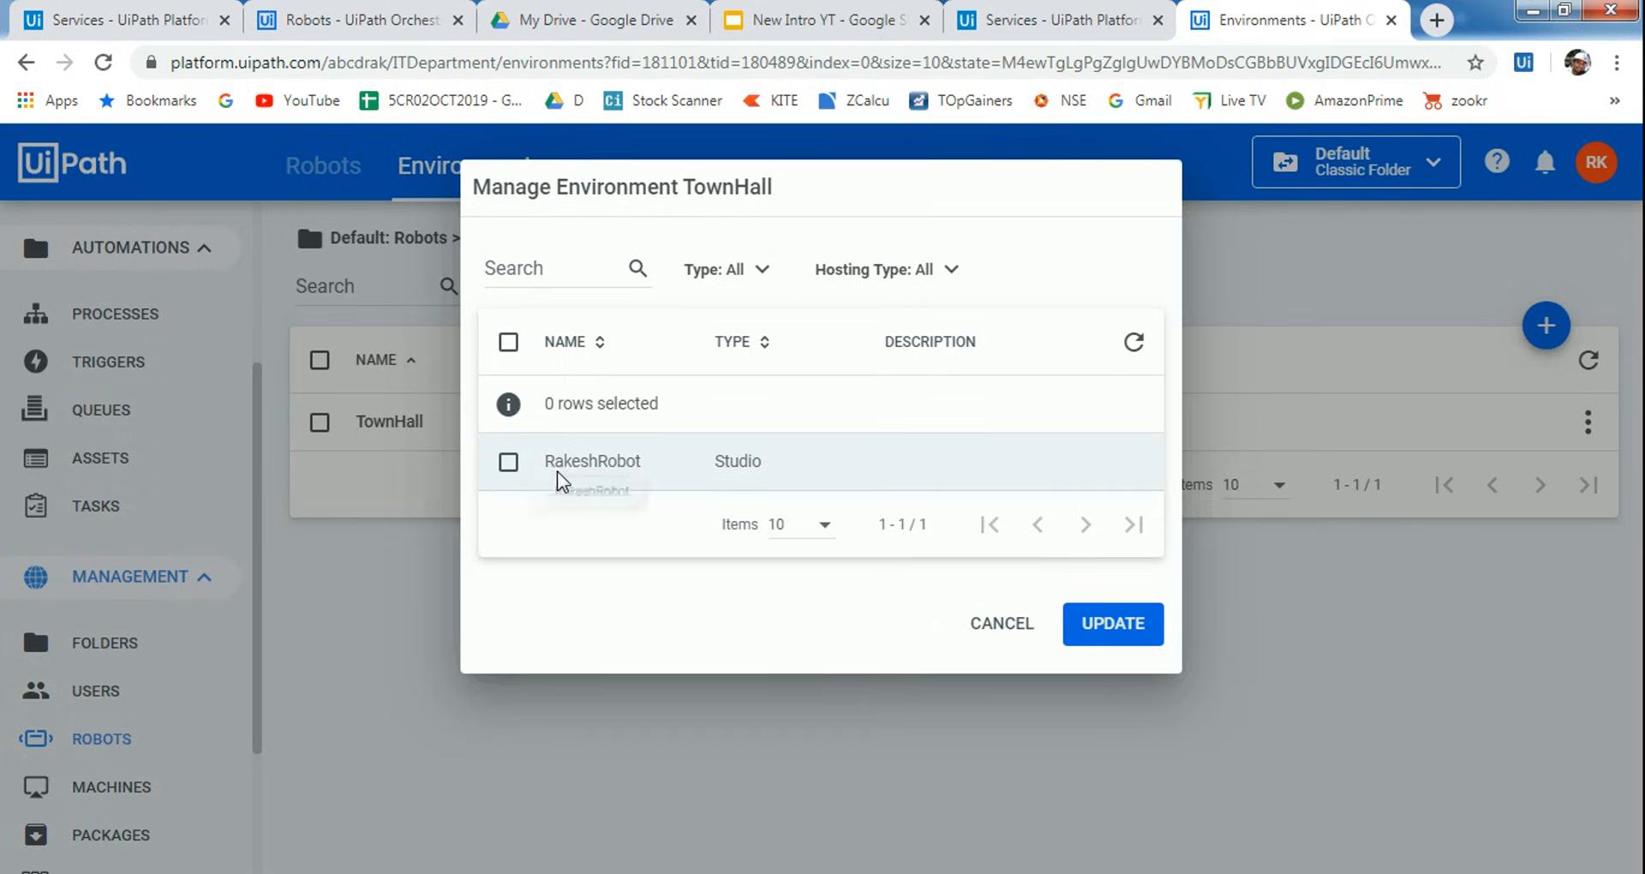
left_click(509, 463)
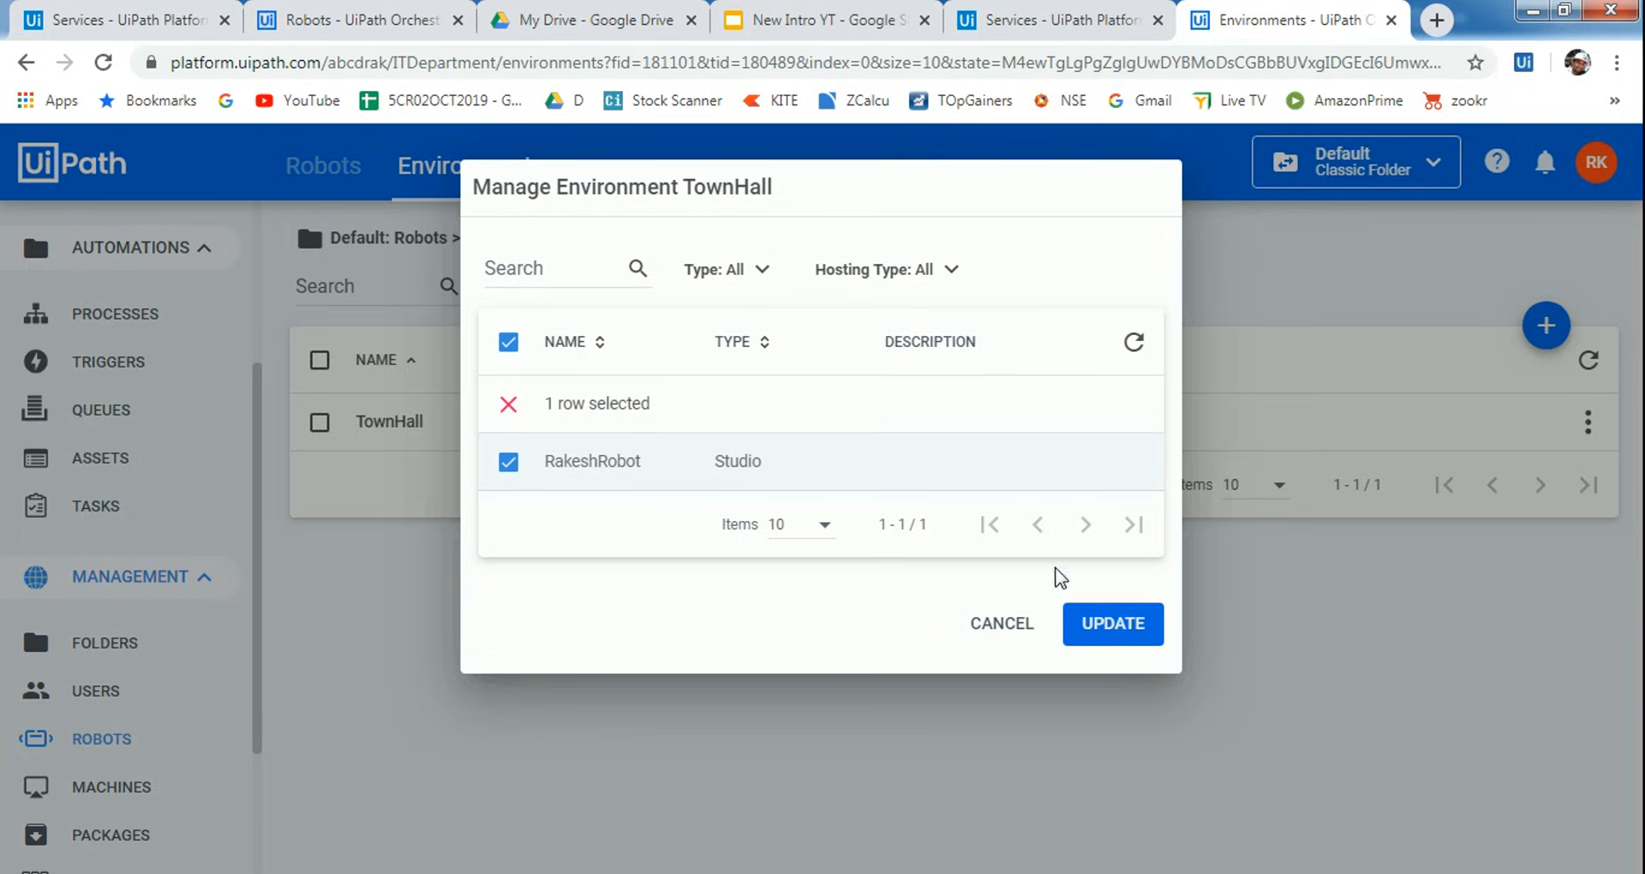
left_click(1116, 638)
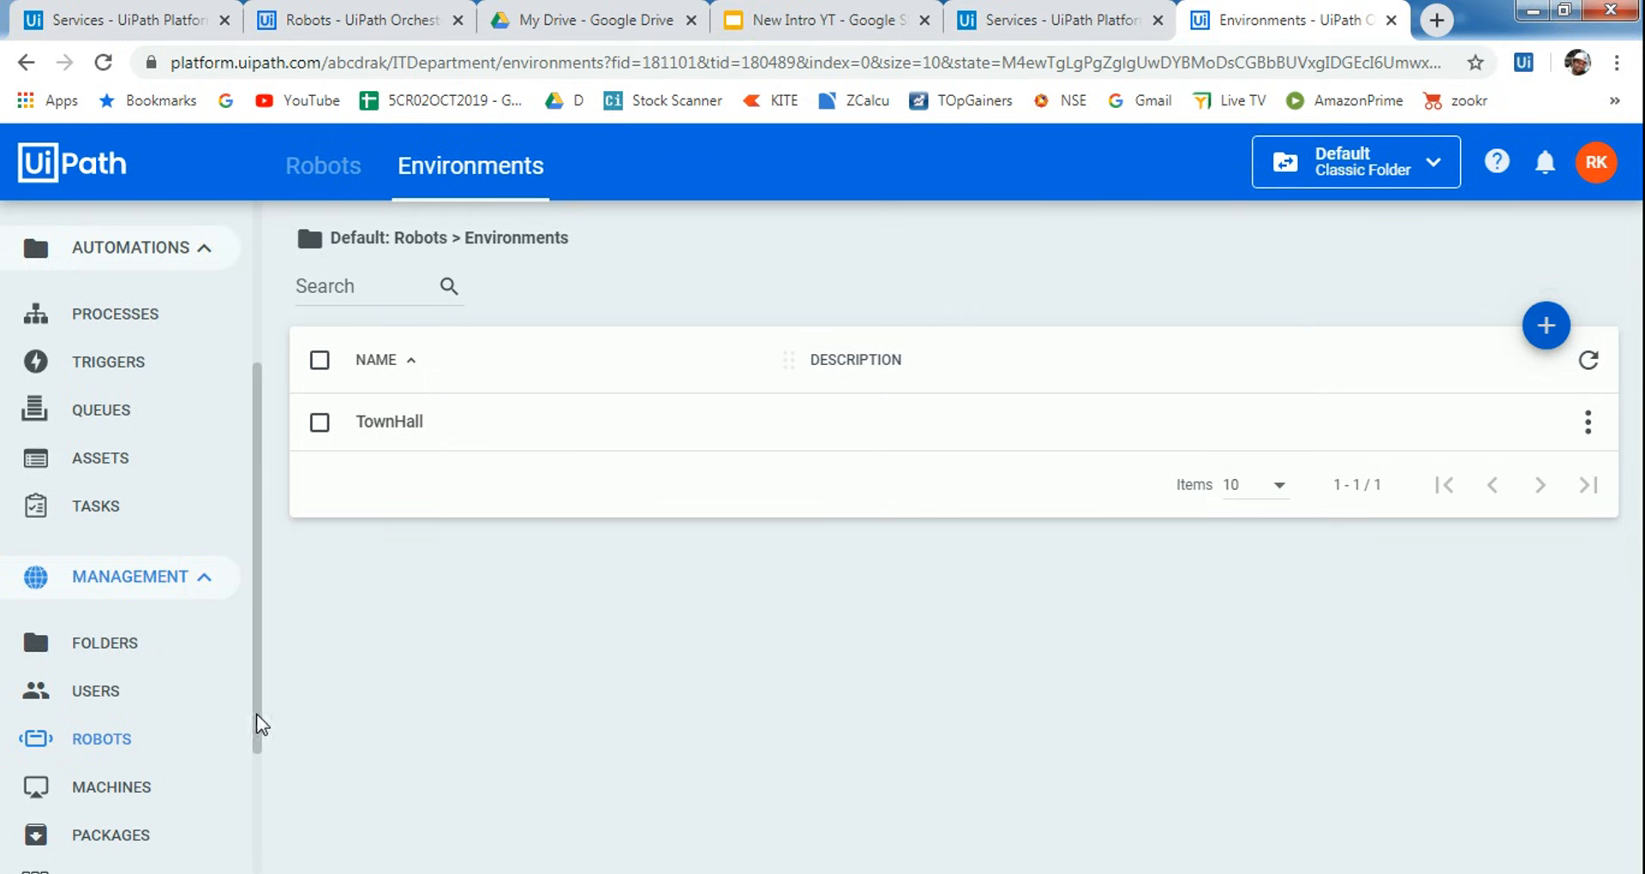
Start a new process deployment from the Processes page with package PDF.Automation, version 1.0.3.
scroll(265, 577, "up", 2)
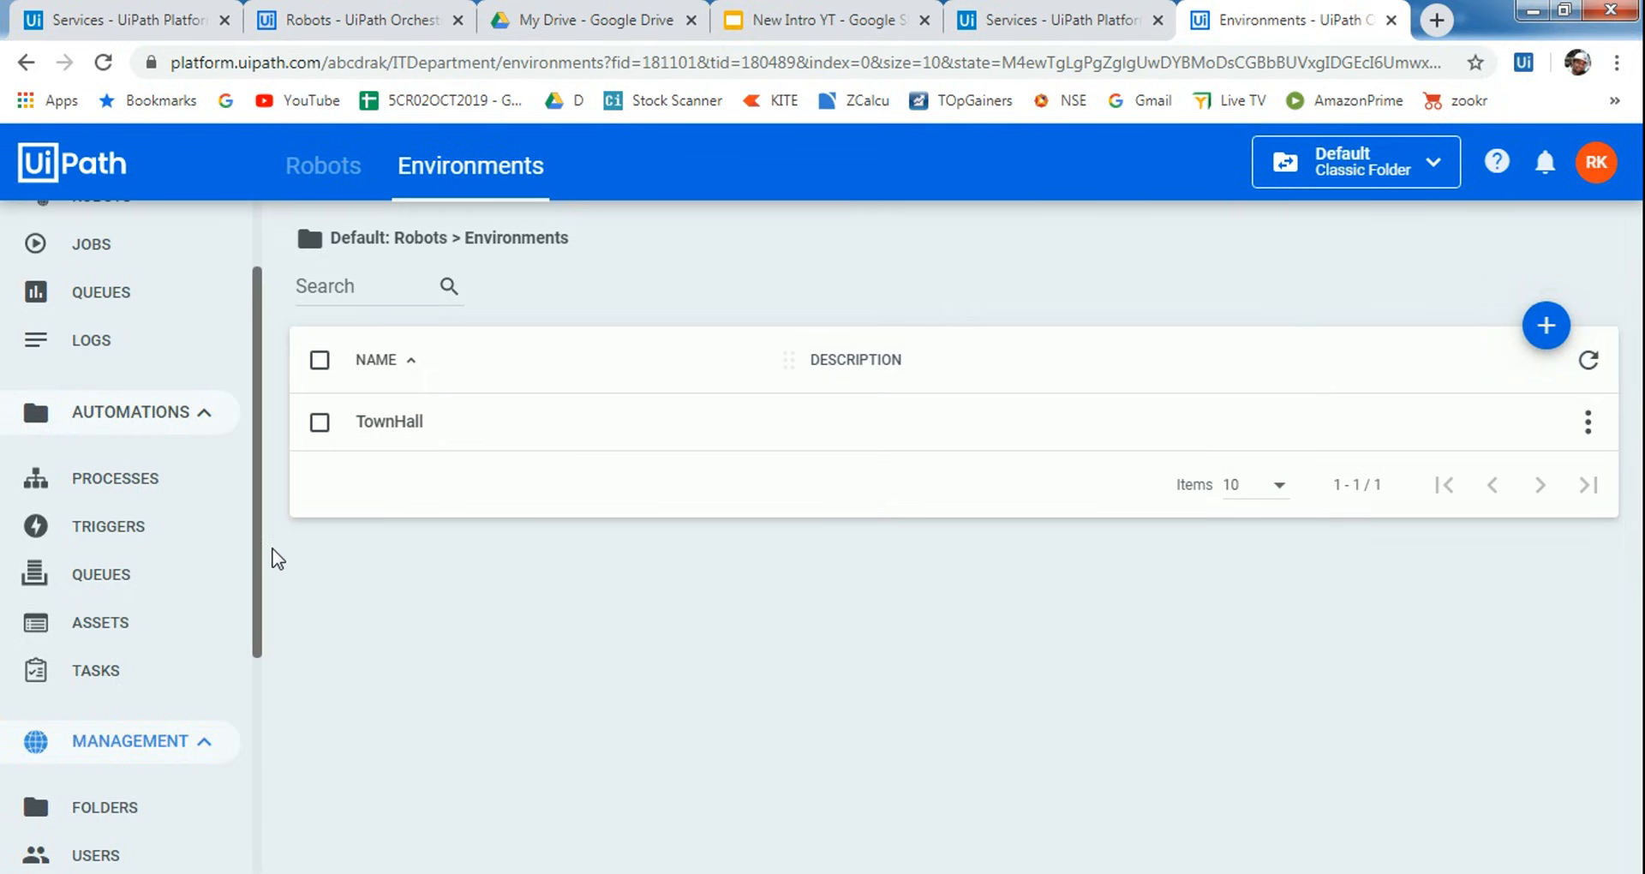
left_click(116, 482)
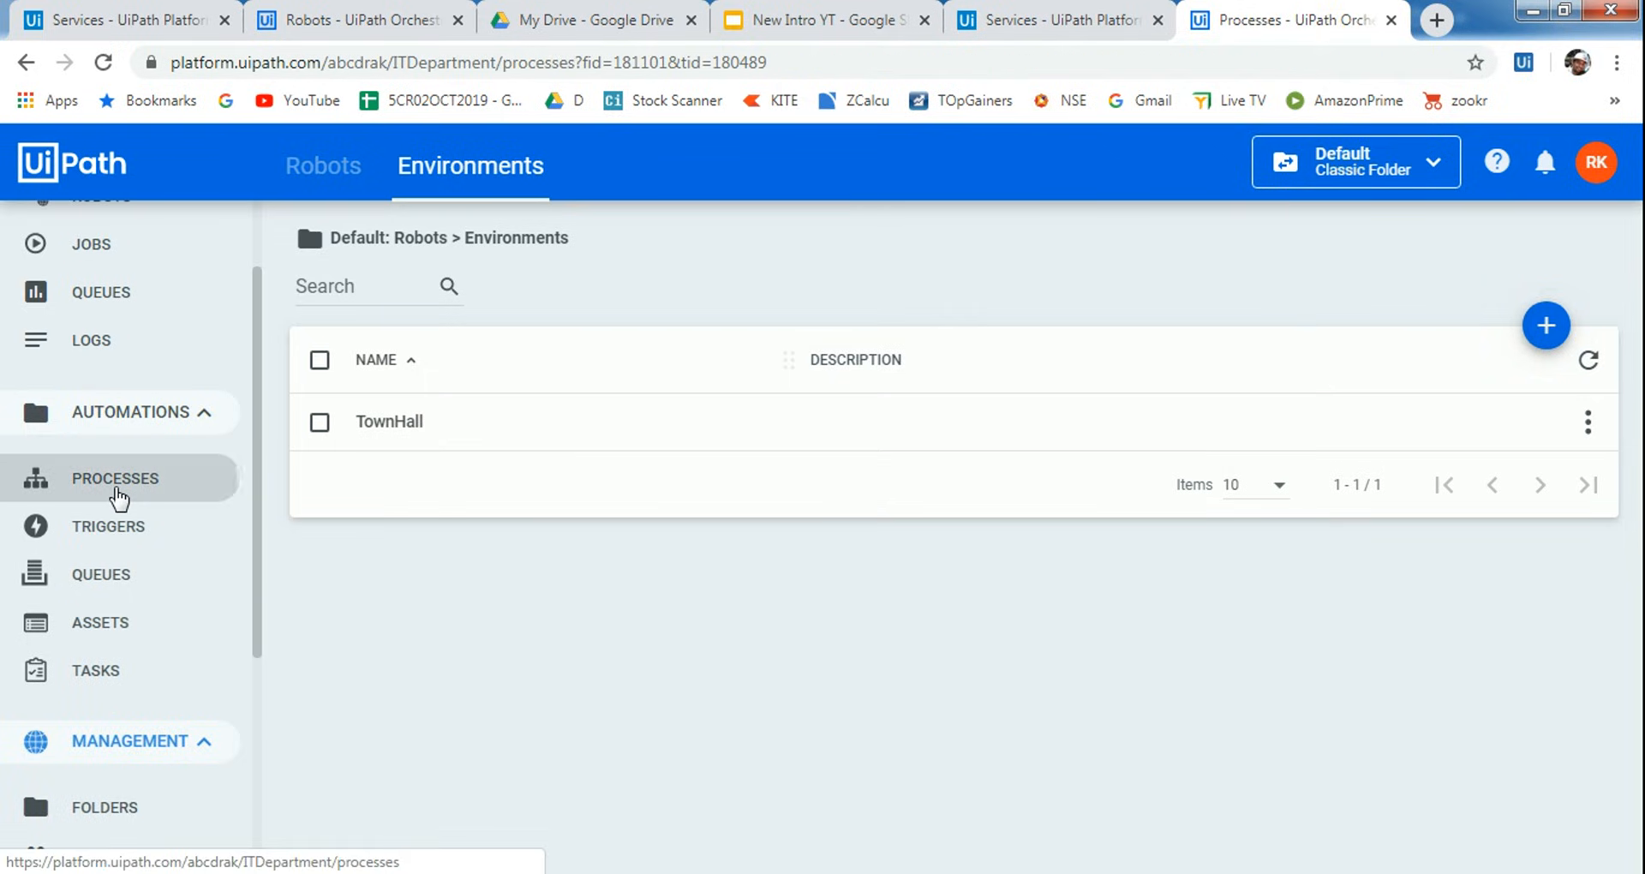
left_click(1548, 326)
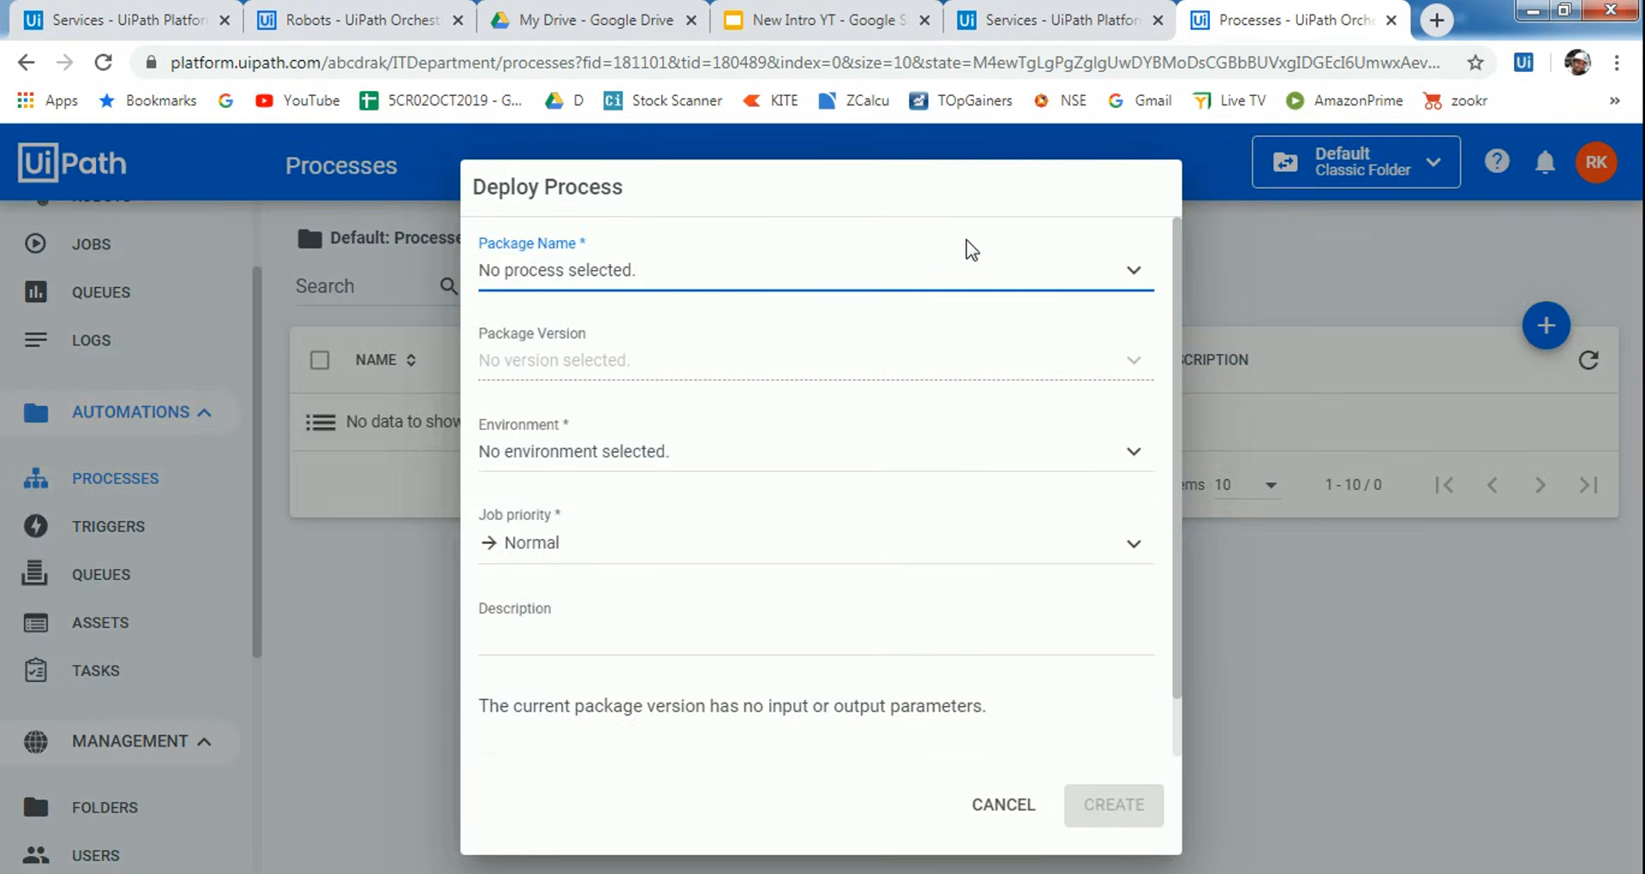
left_click(984, 273)
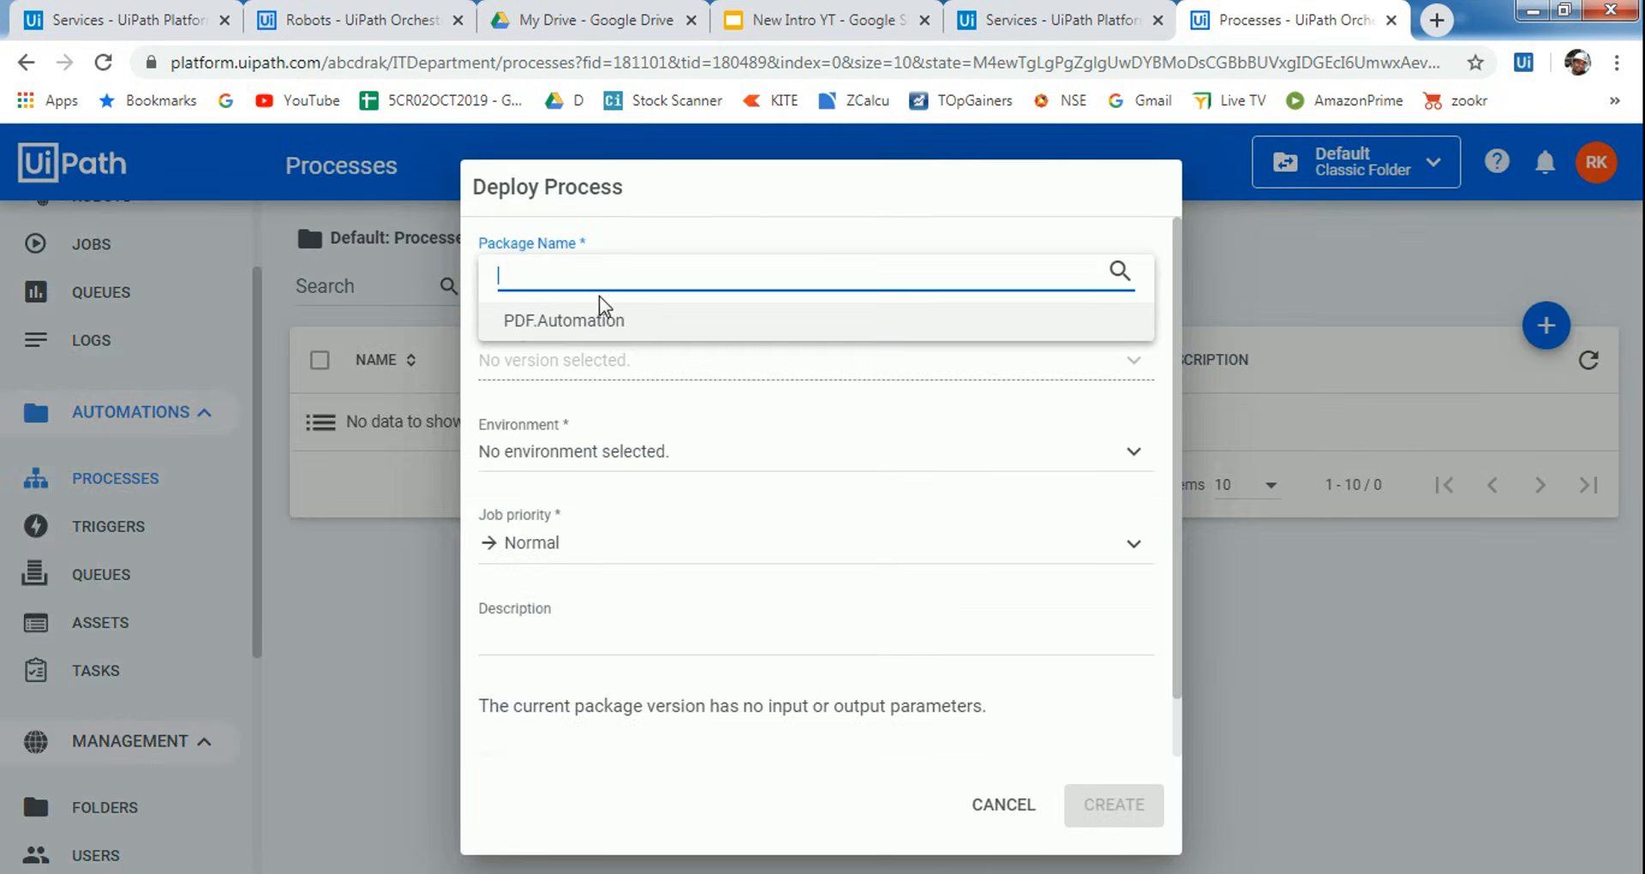
left_click(562, 321)
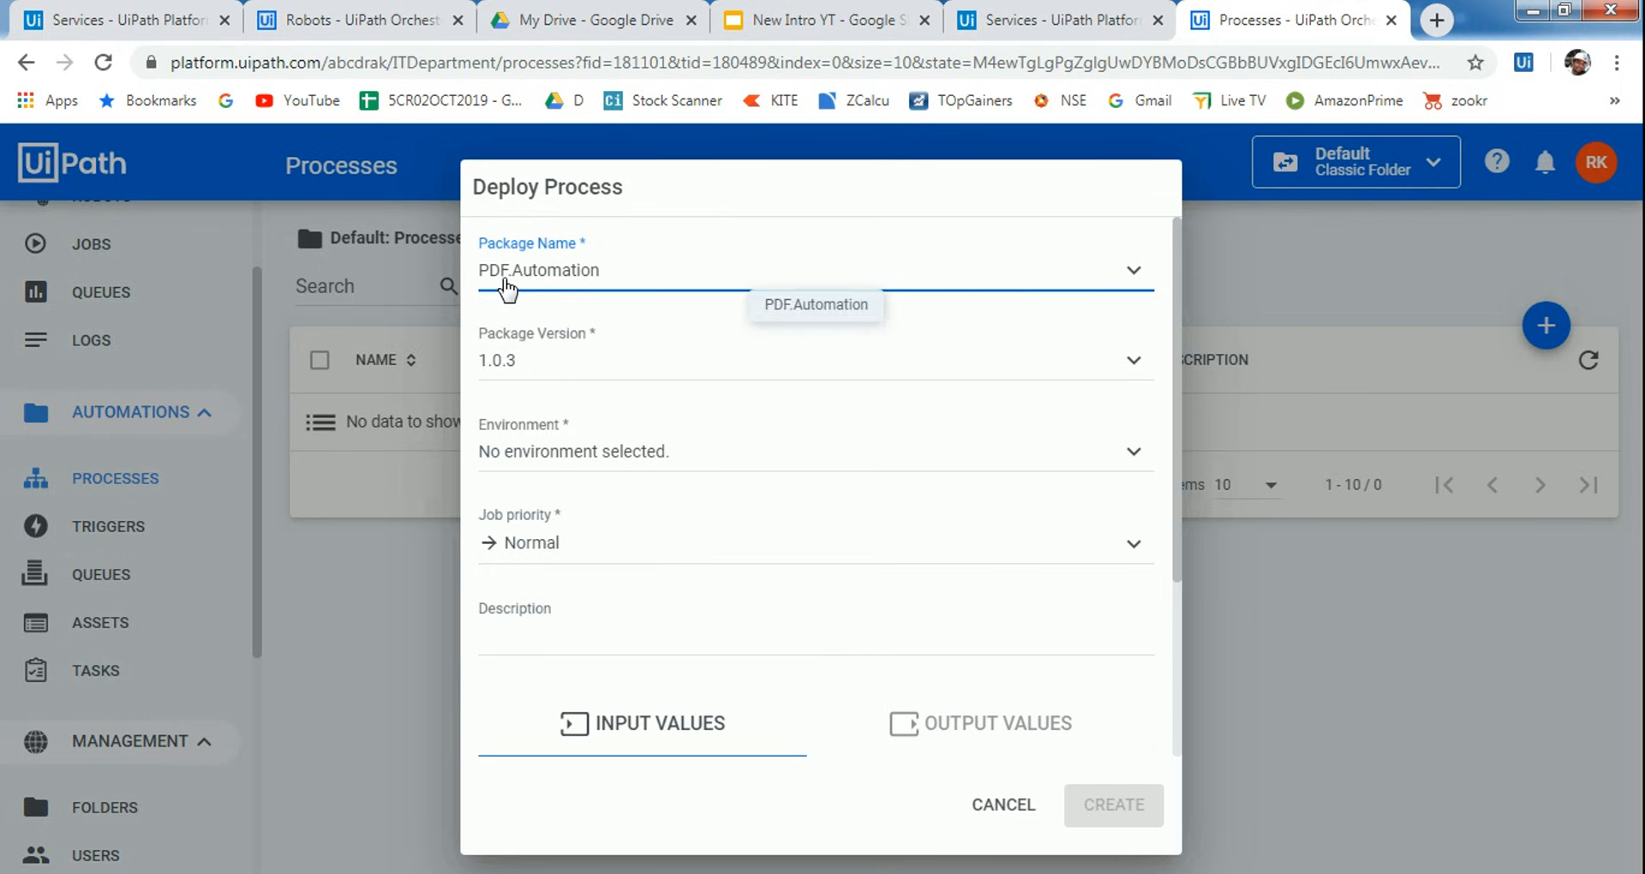
left_click(1131, 366)
left_click(540, 413)
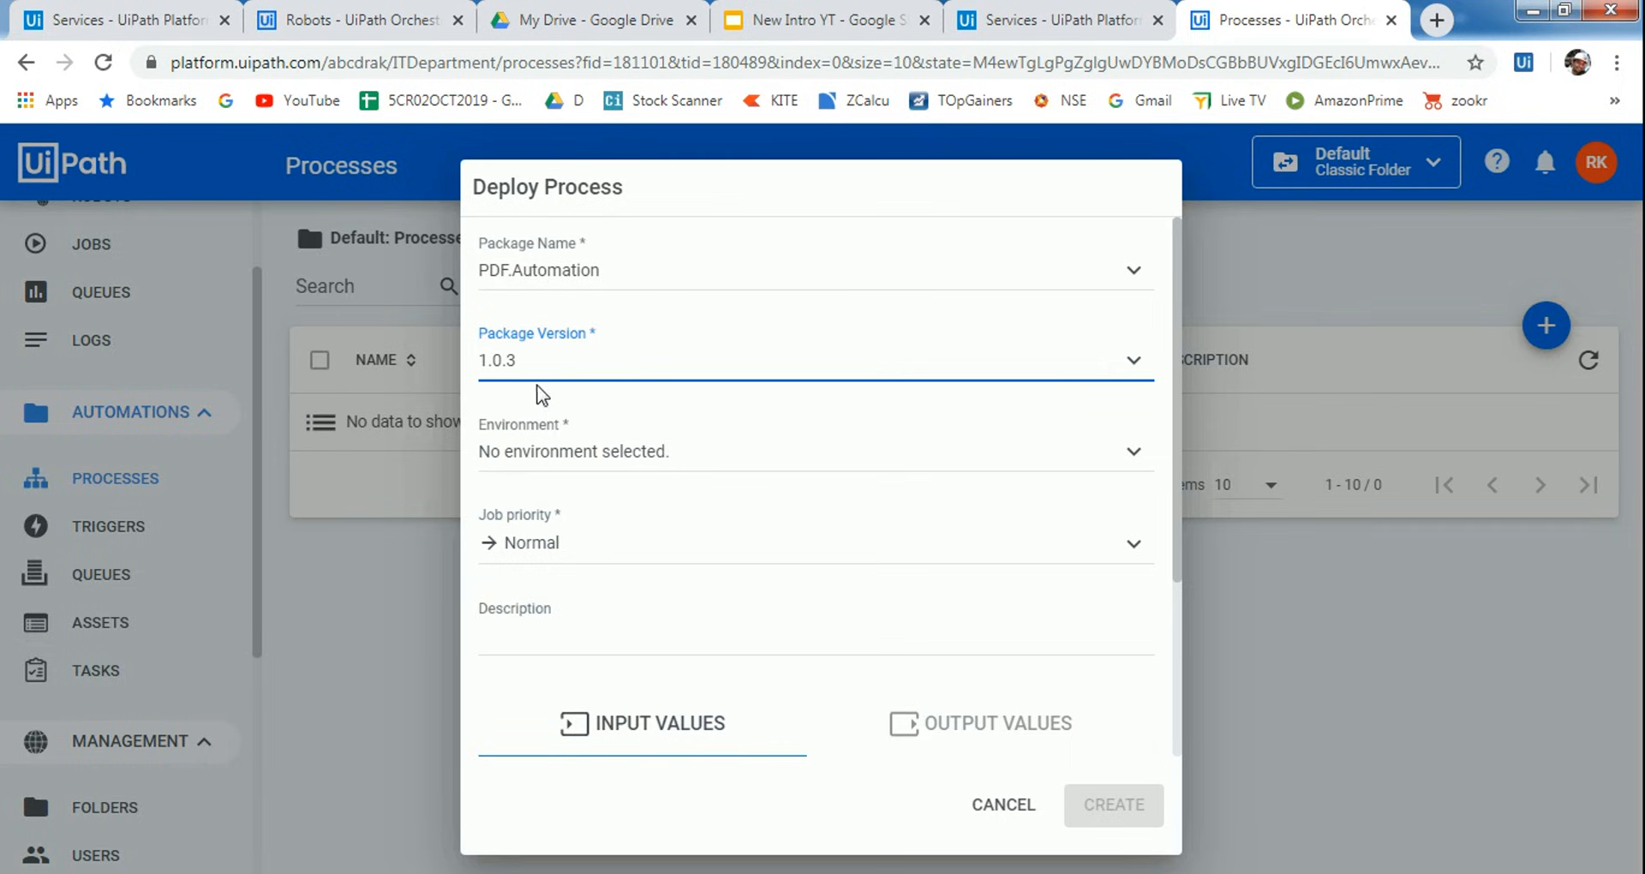
Set the deployment's environment to TownHall and its job priority to High.
left_click(1132, 454)
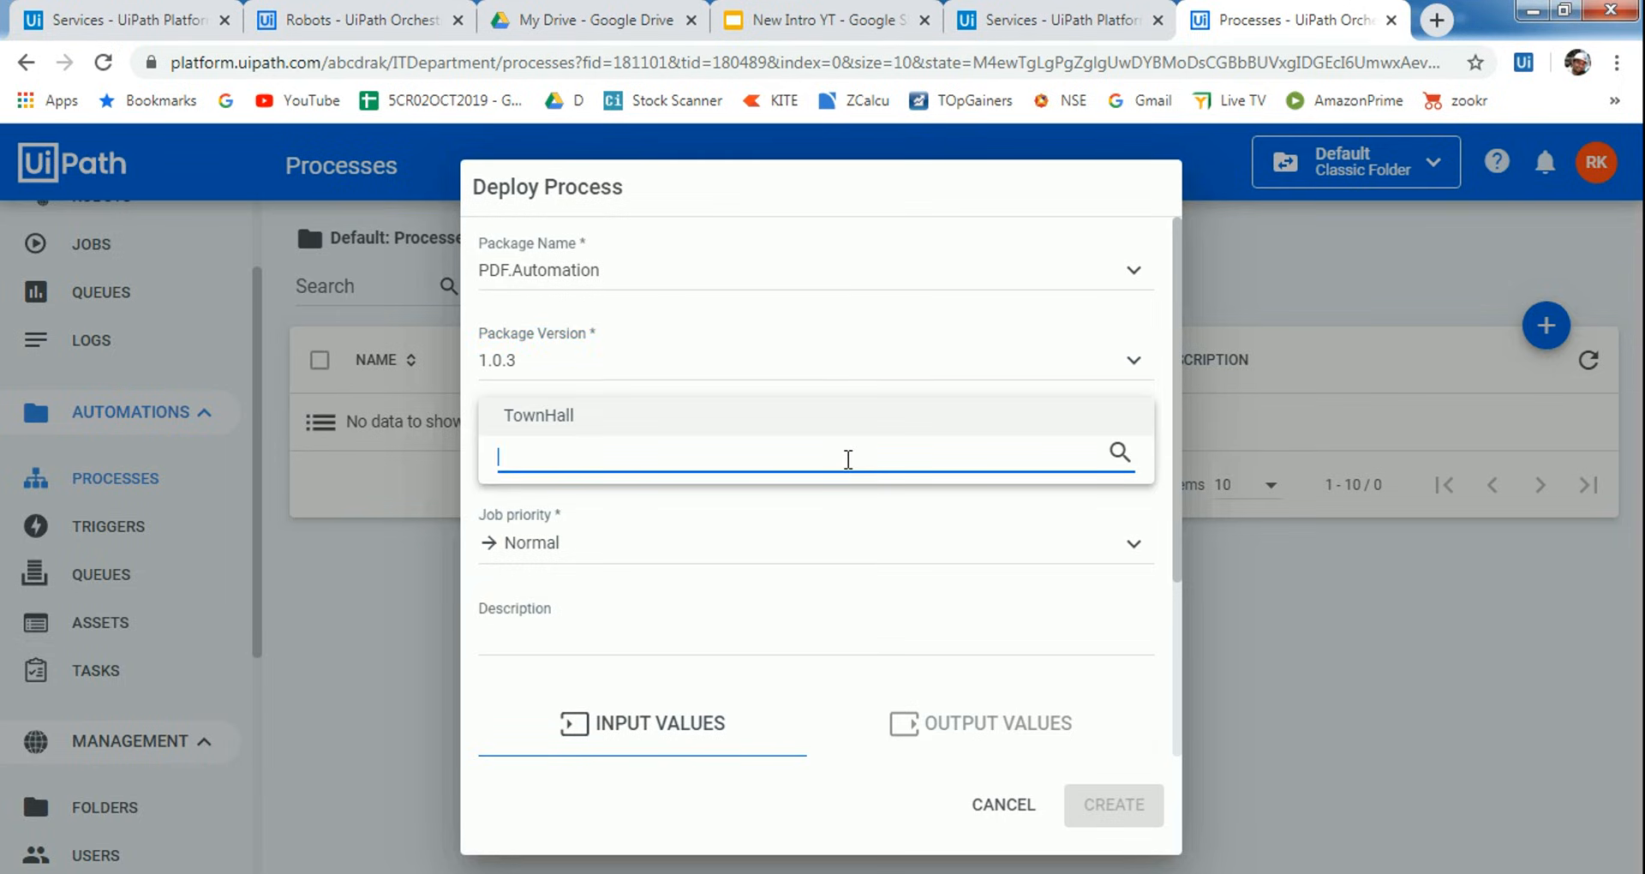
left_click(570, 419)
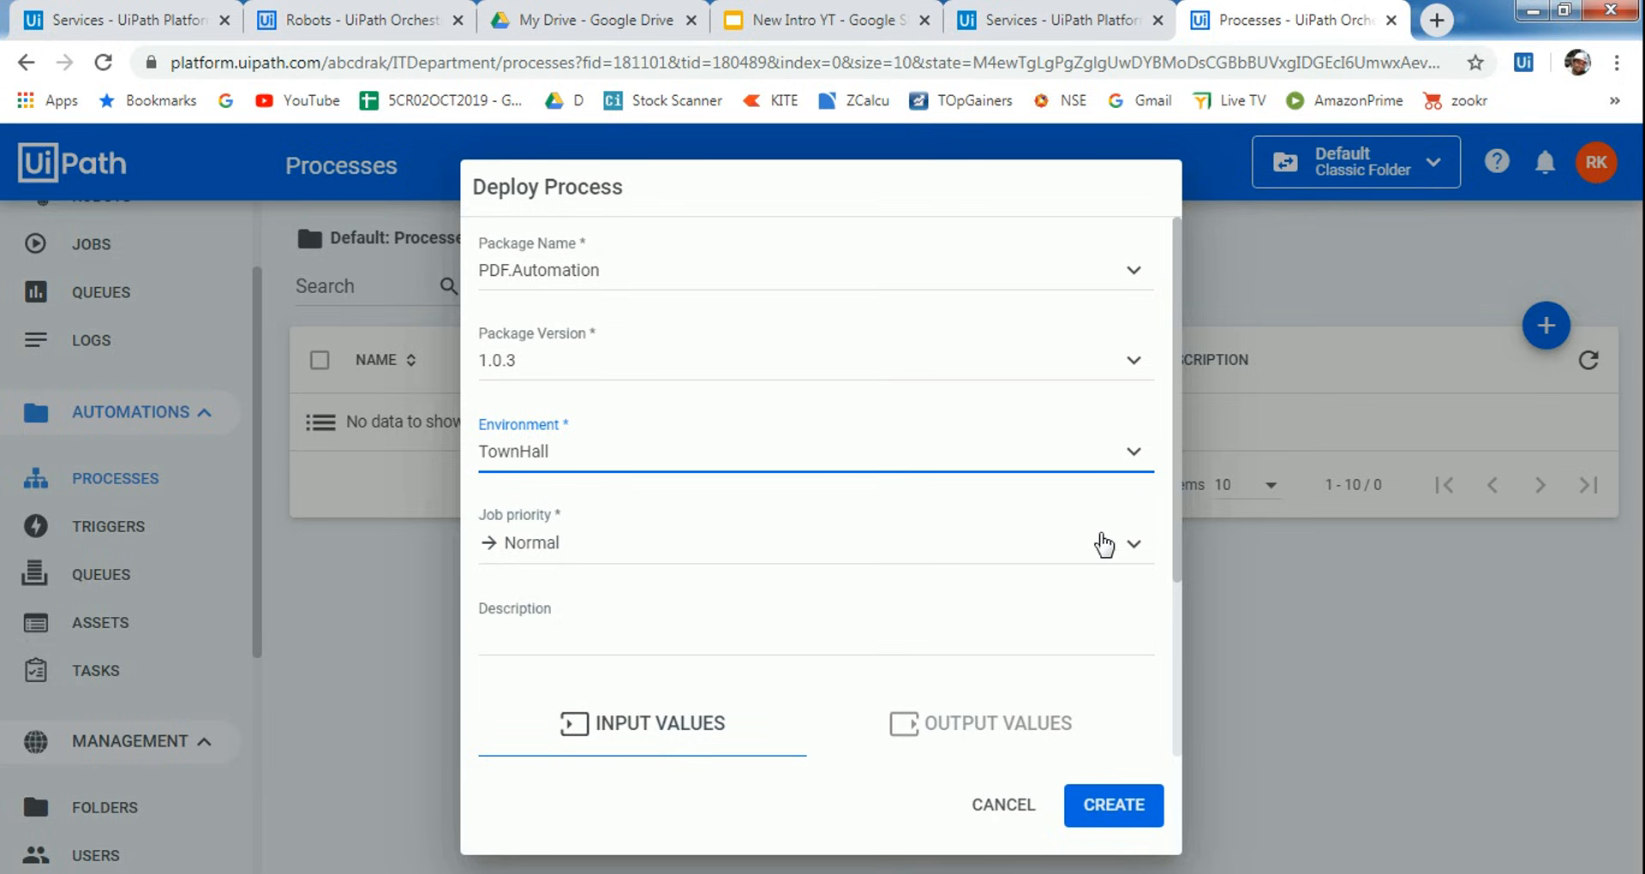
left_click(1133, 543)
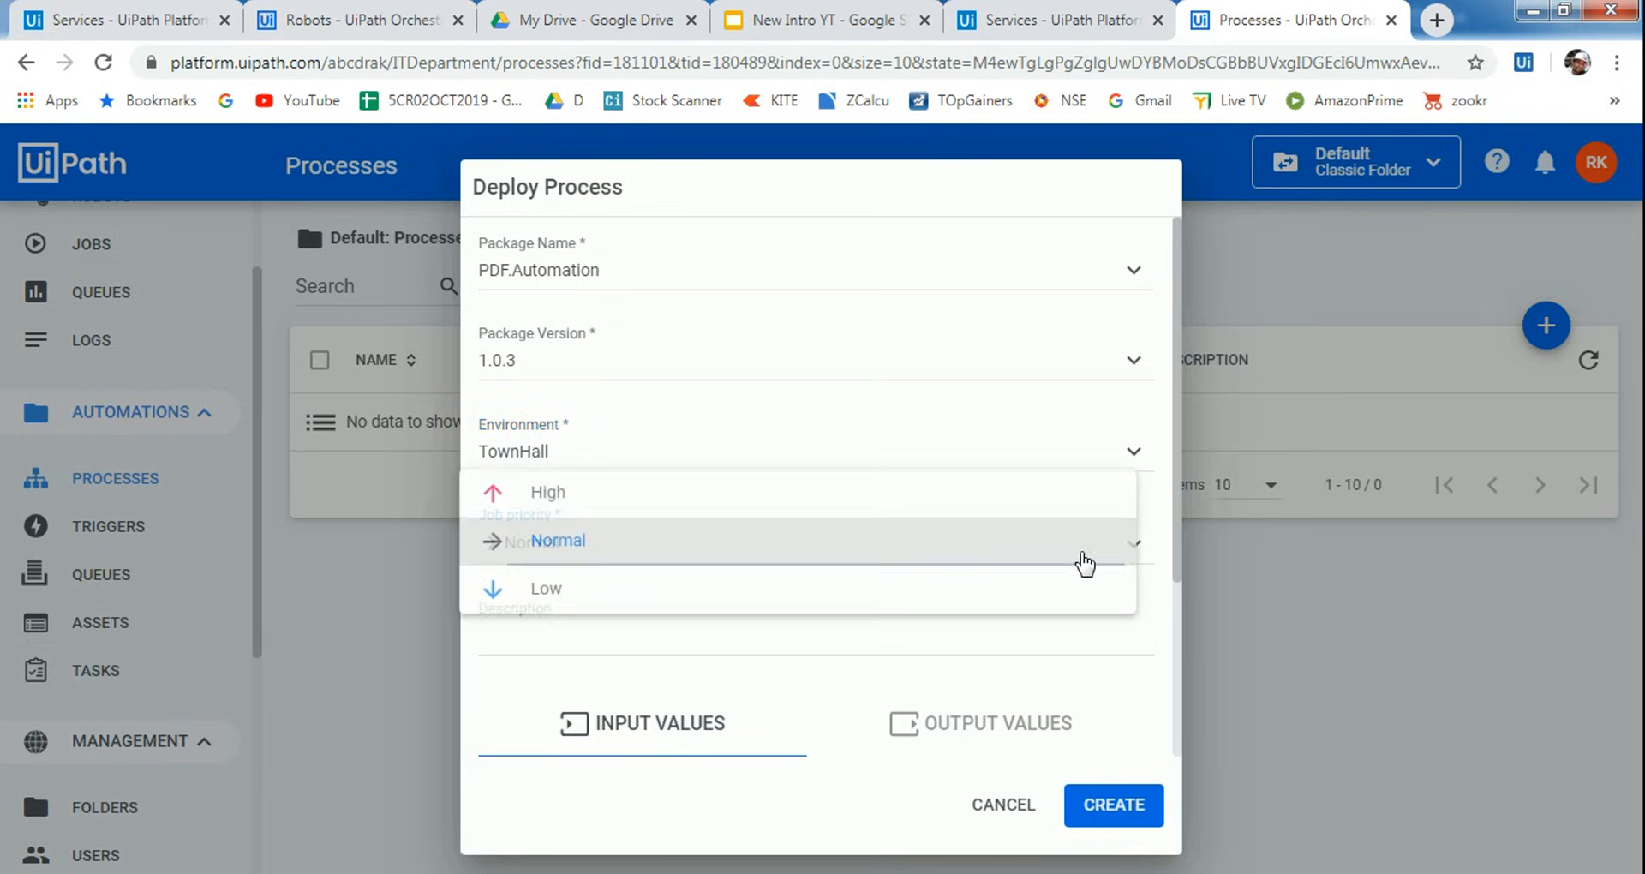
left_click(568, 497)
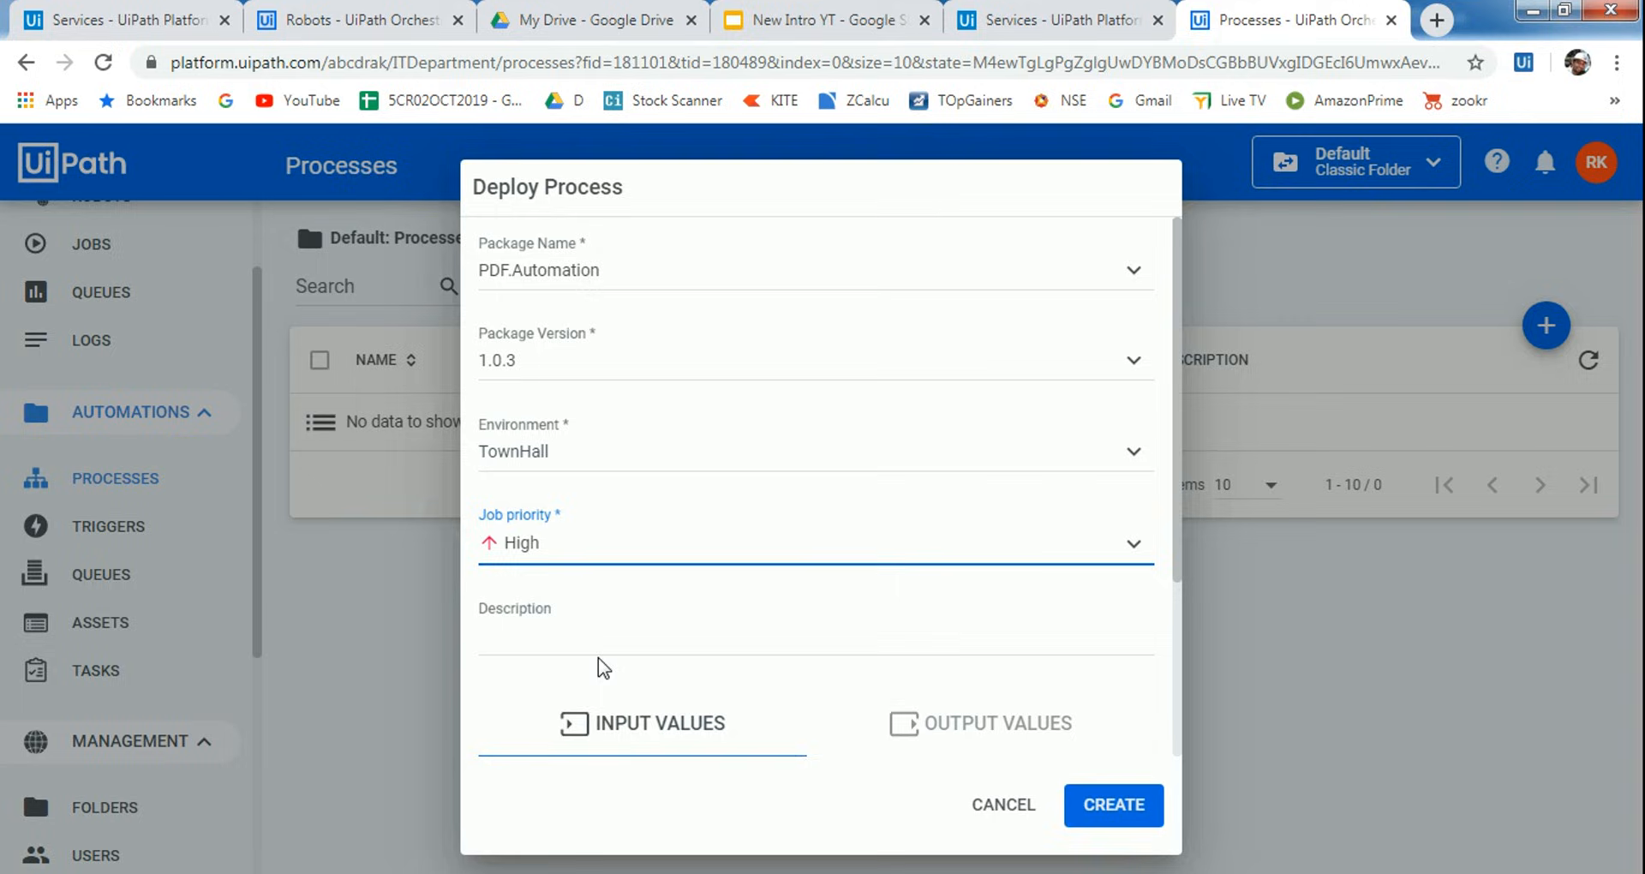
Enter the description "This to send invitation to specific employees" and create the process.
left_click(537, 634)
type("This to send ")
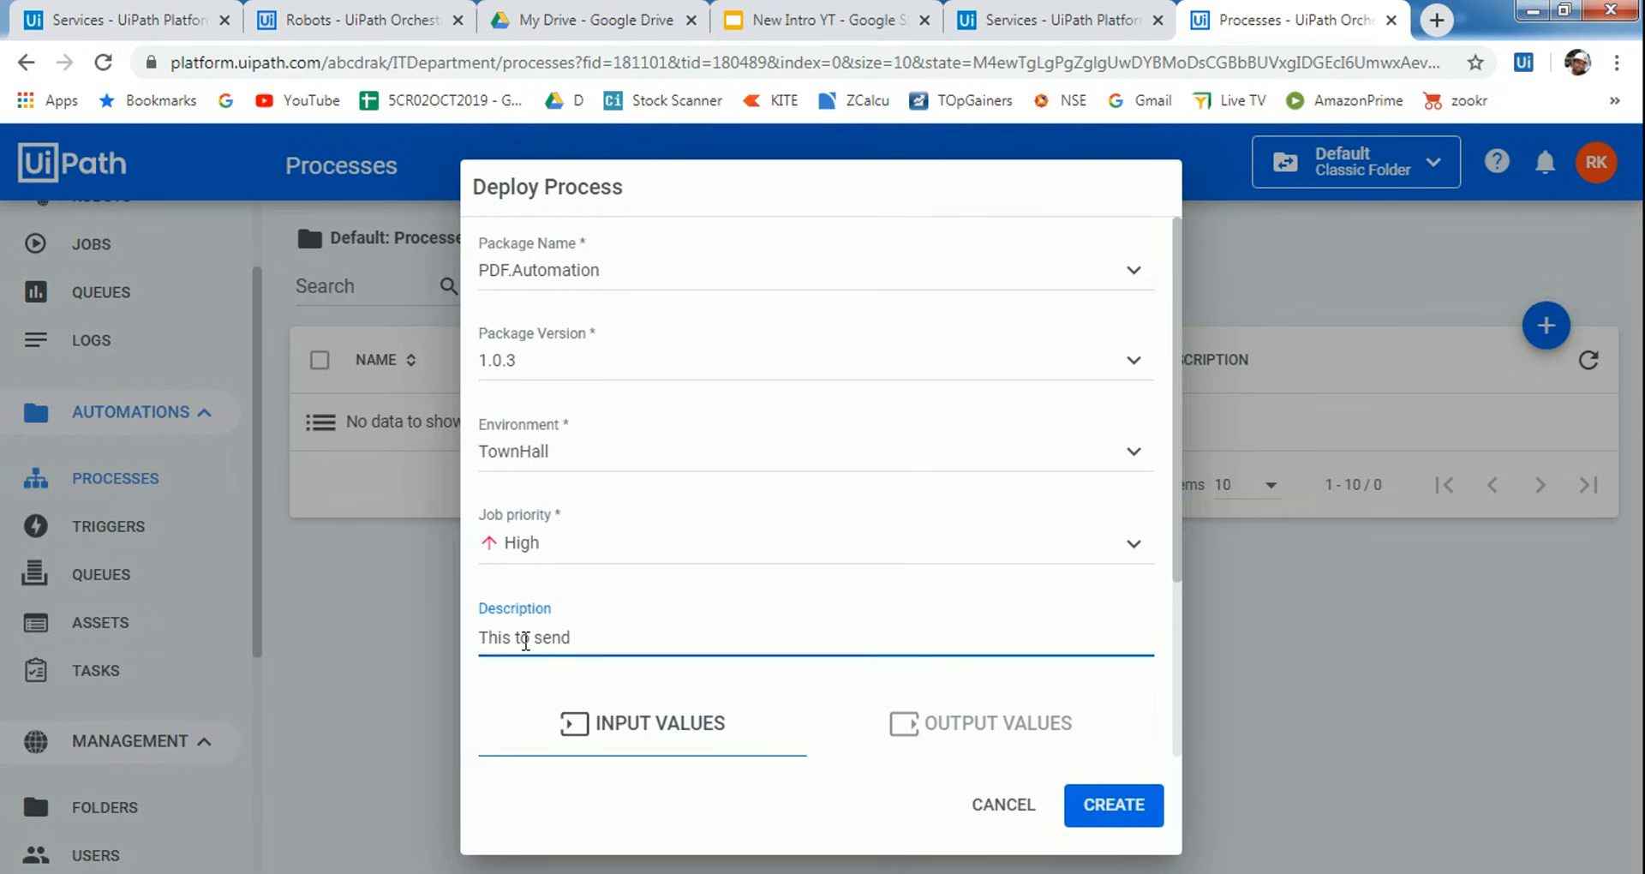
type("invitation to specific em")
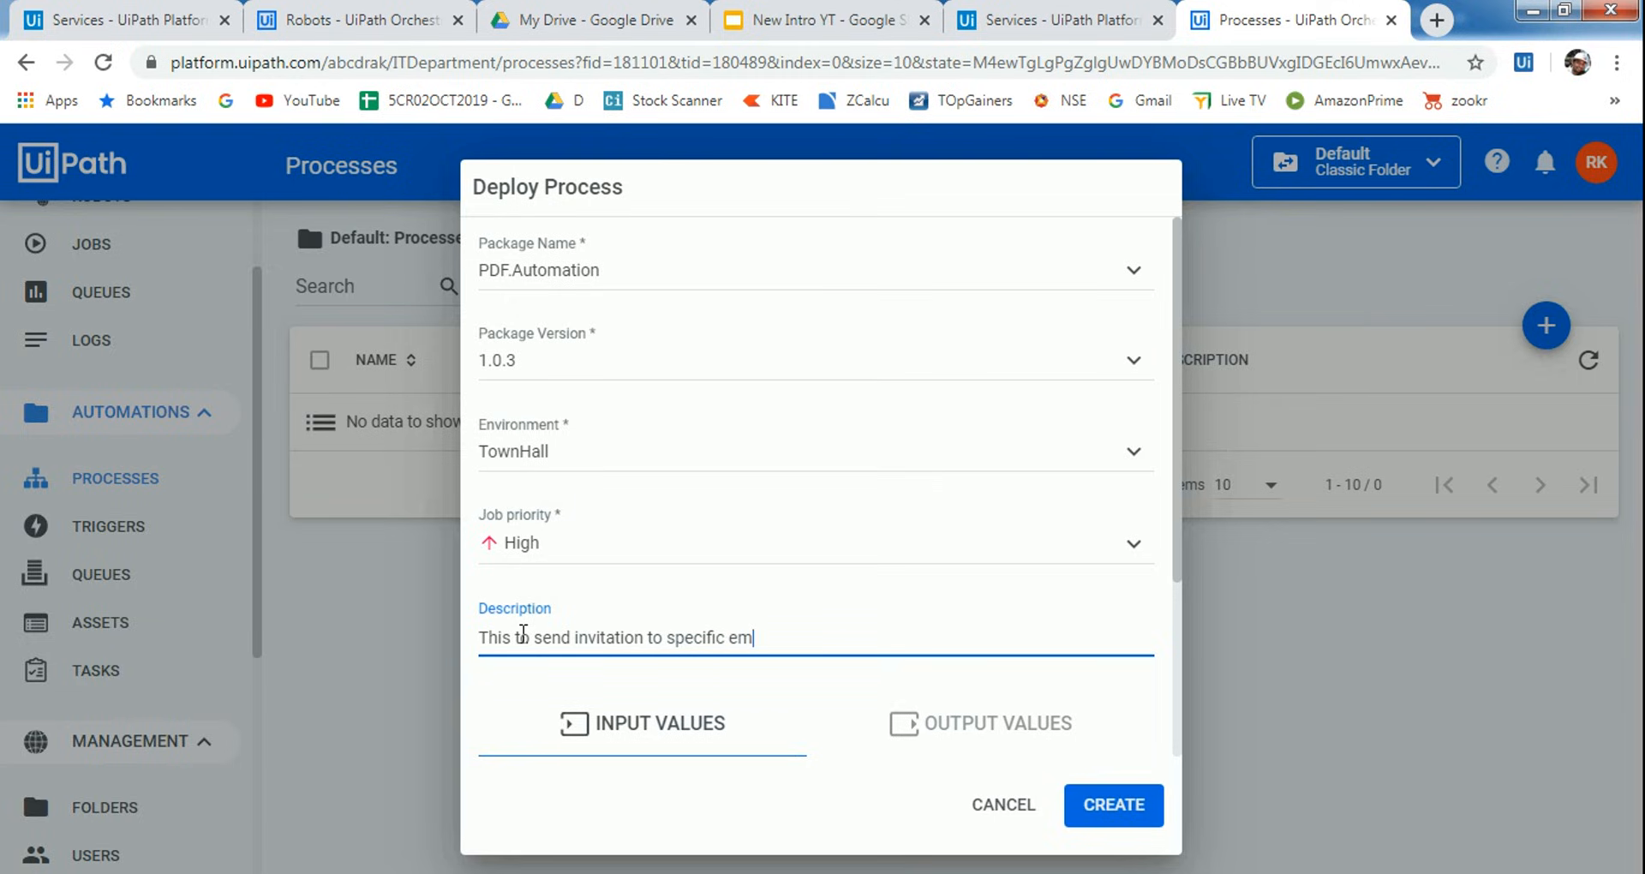
type("ployees")
left_click_drag(1176, 537, 1175, 573)
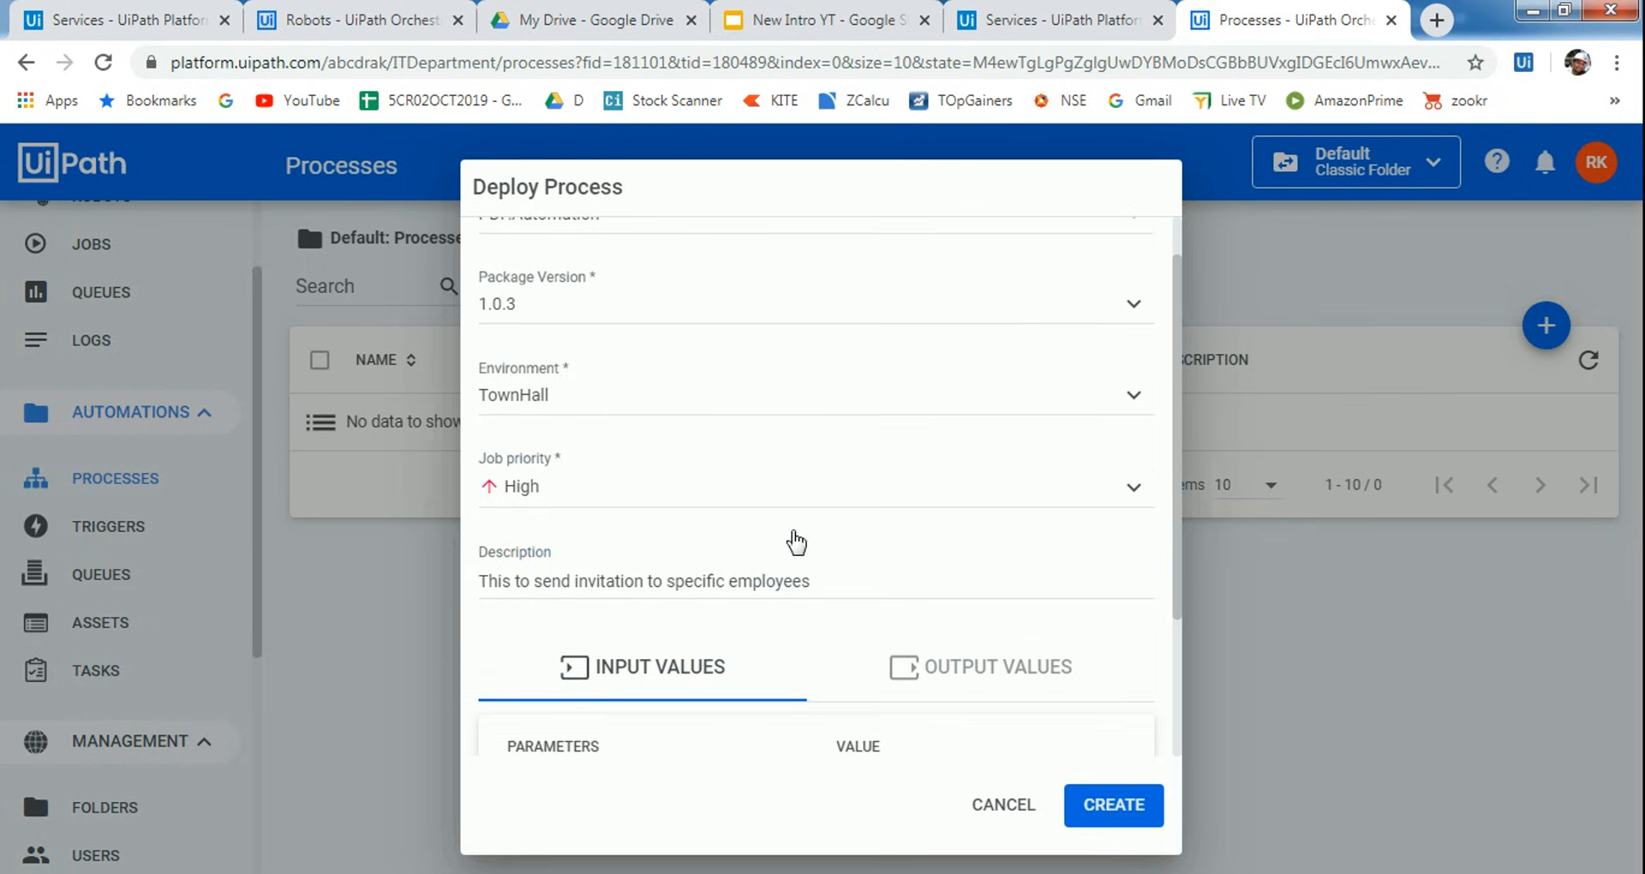
scroll(693, 466, "up", 1)
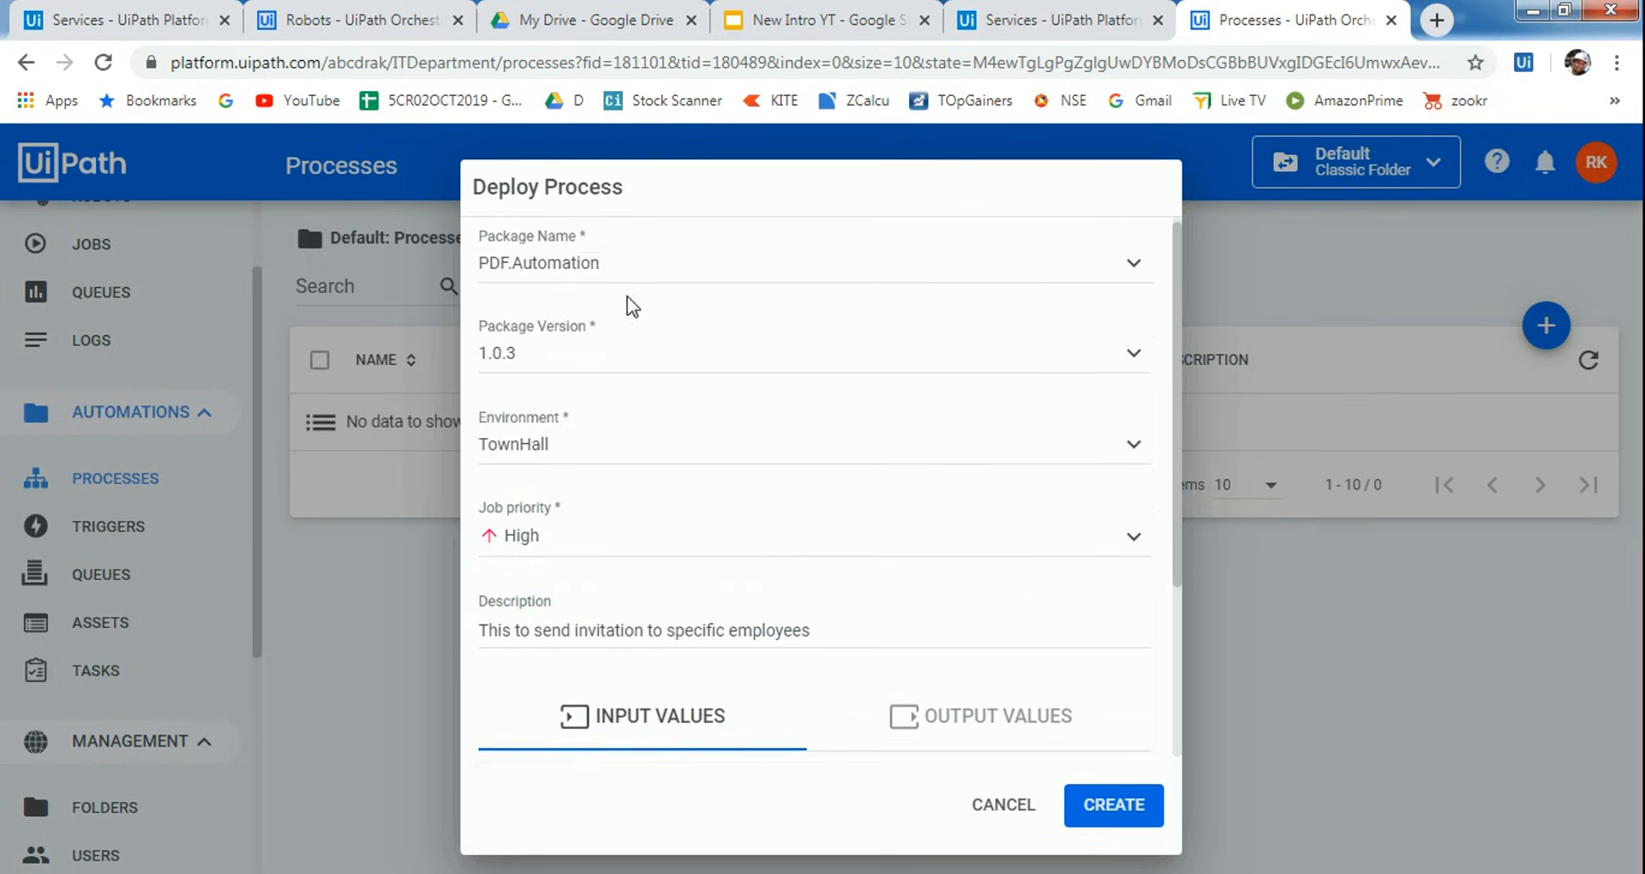
left_click(1106, 810)
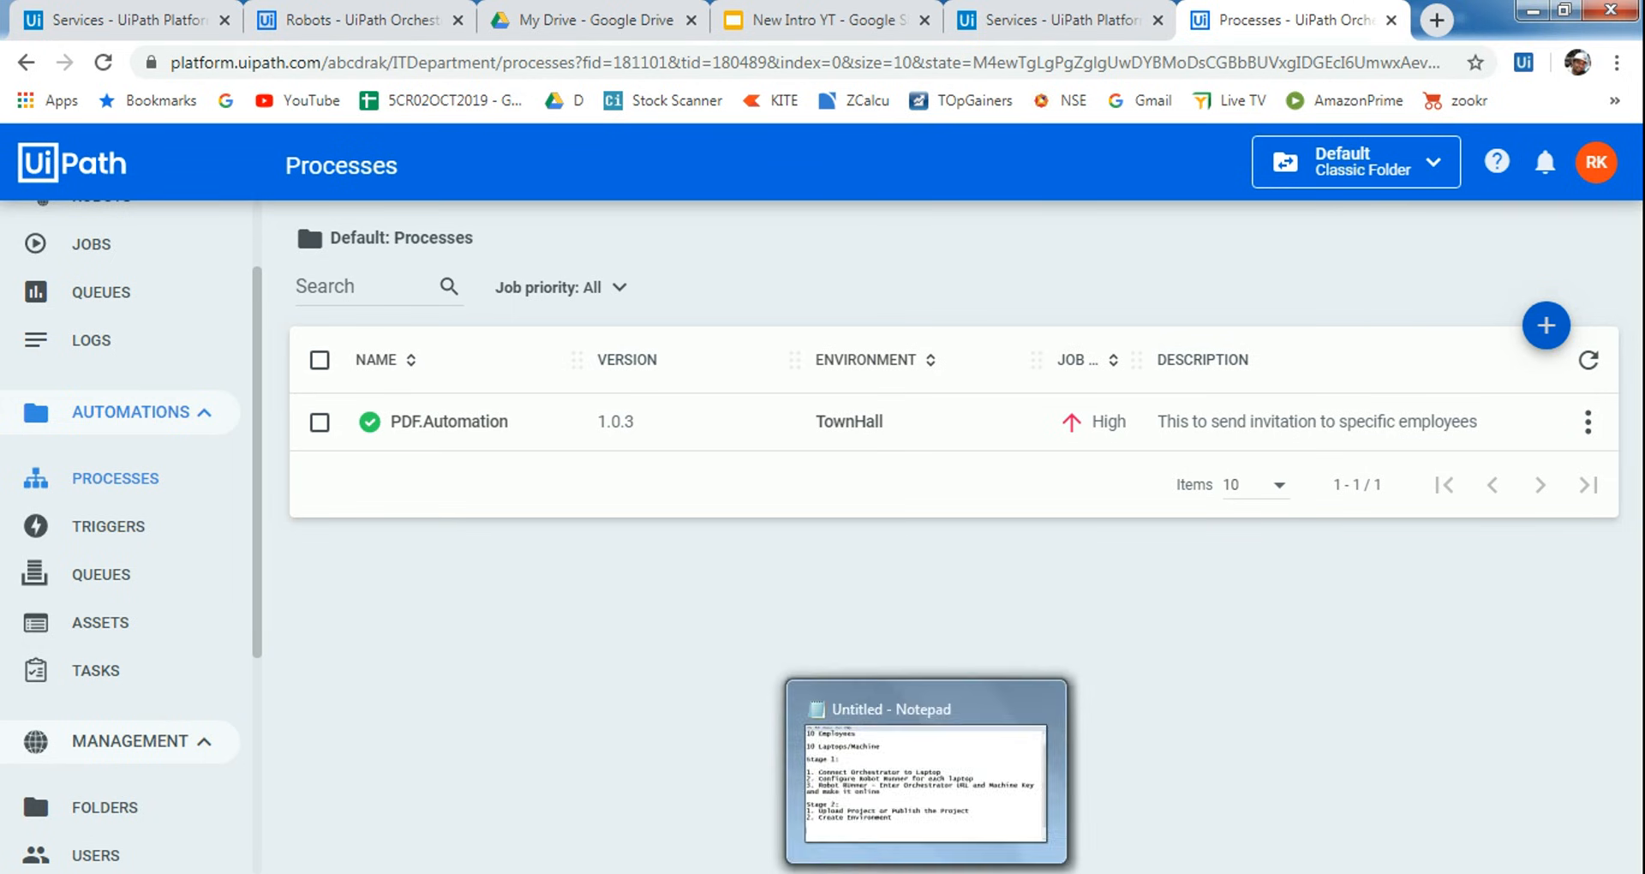
Switch to the Notepad notes and add "3. Create Process" as the third item under Stage 2.
left_click(926, 870)
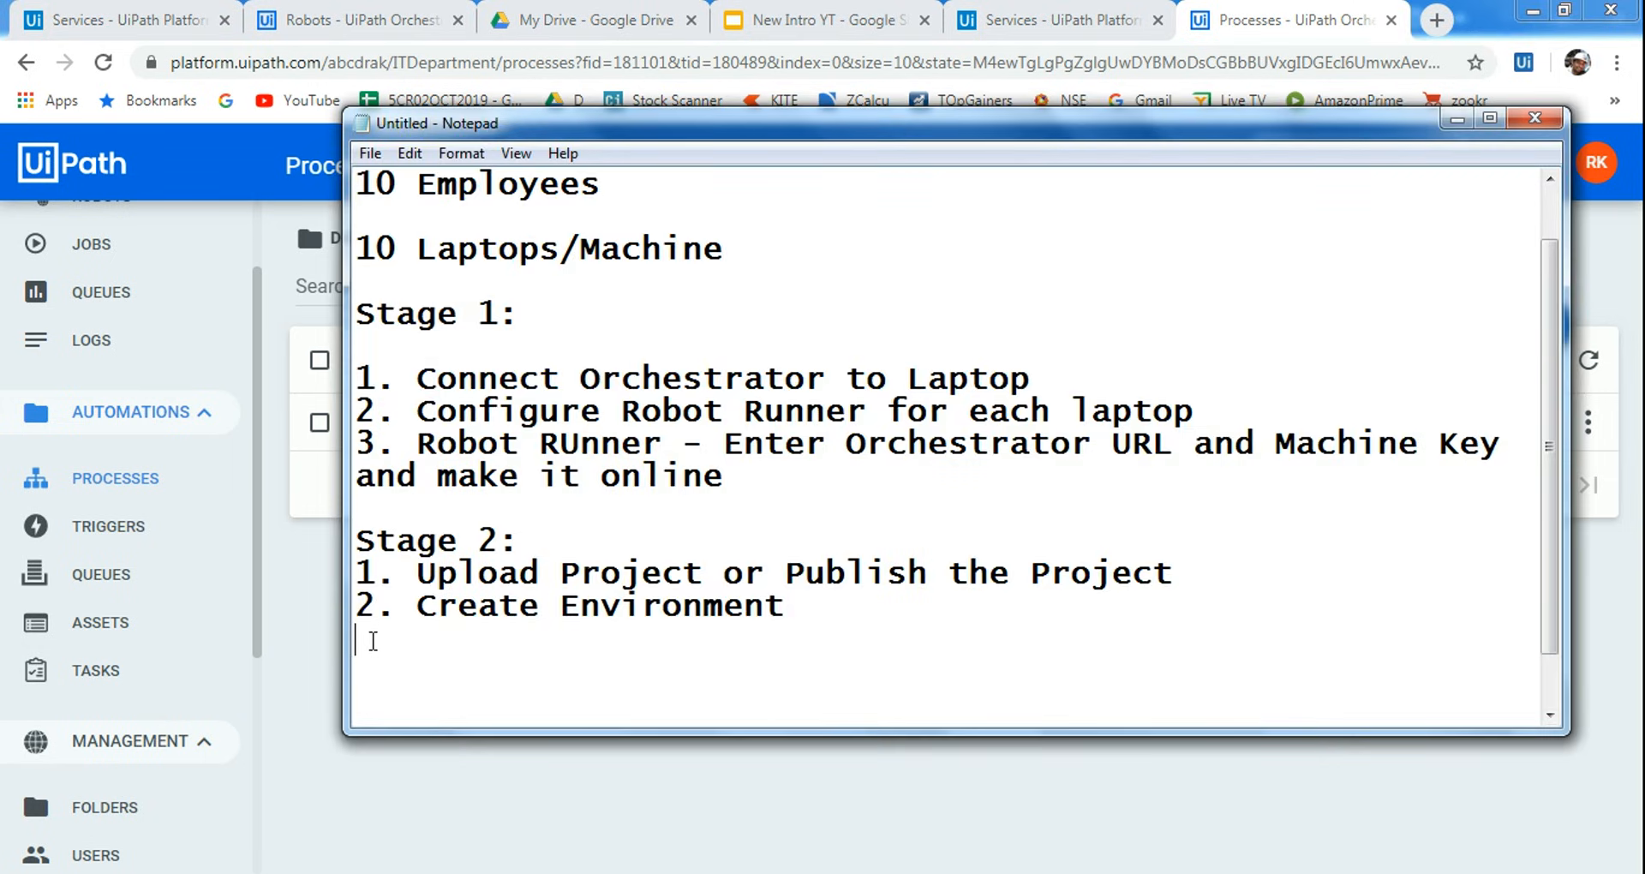
type("3 .Create Process")
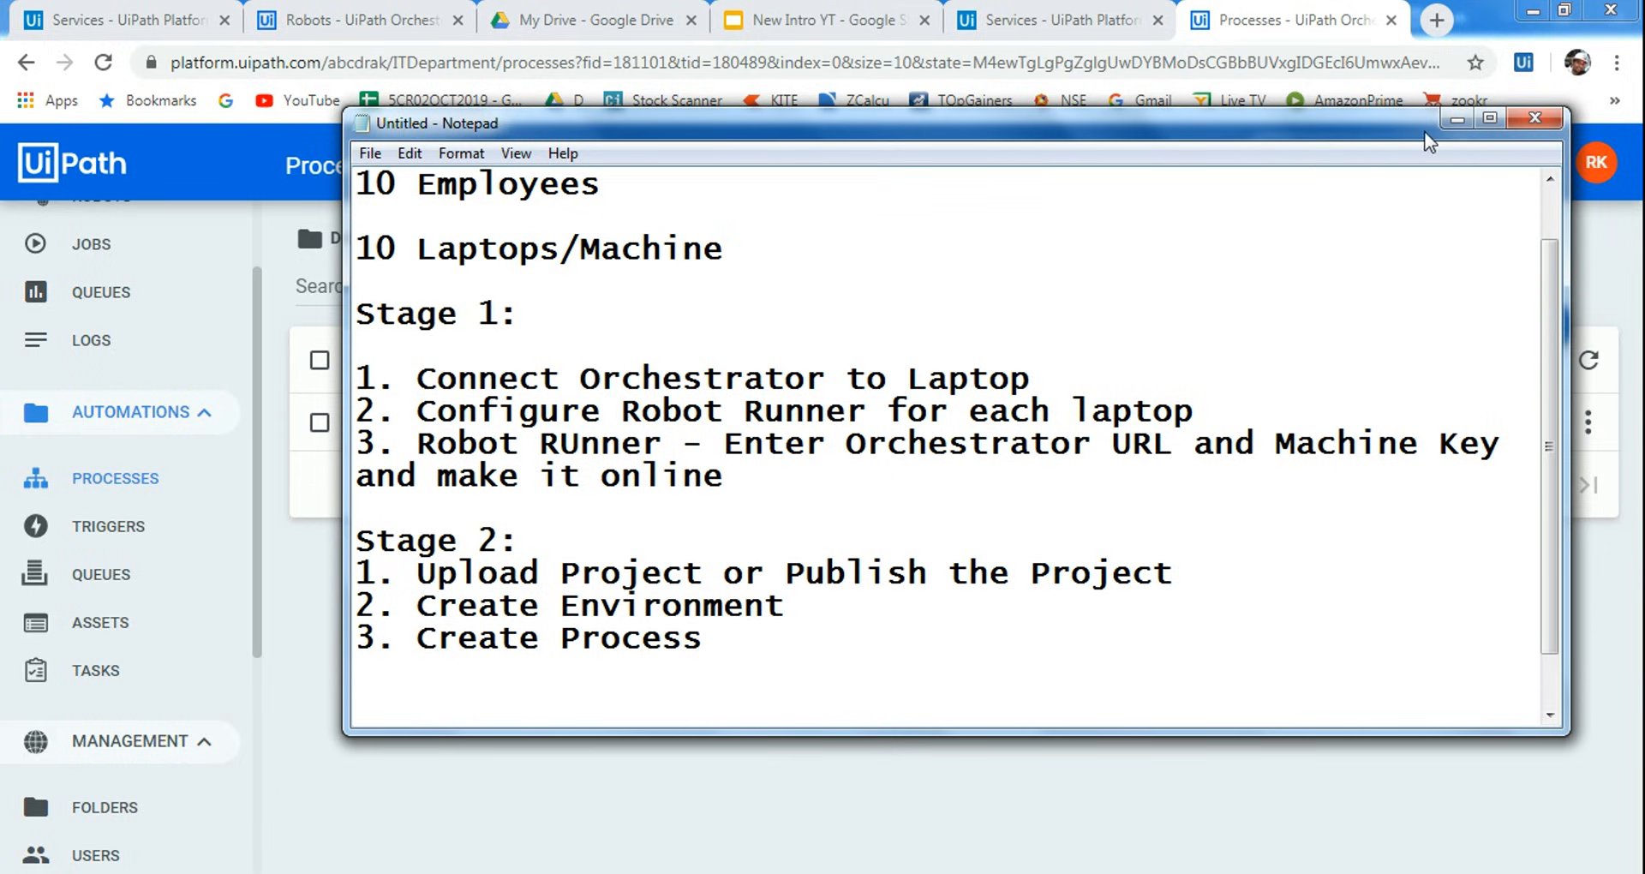
Append "(Package and Environment)" to the Create Process line and minimize the notes.
type("()Pakc")
key("BackSpace")
key("BackSpace")
type("ckage and Env")
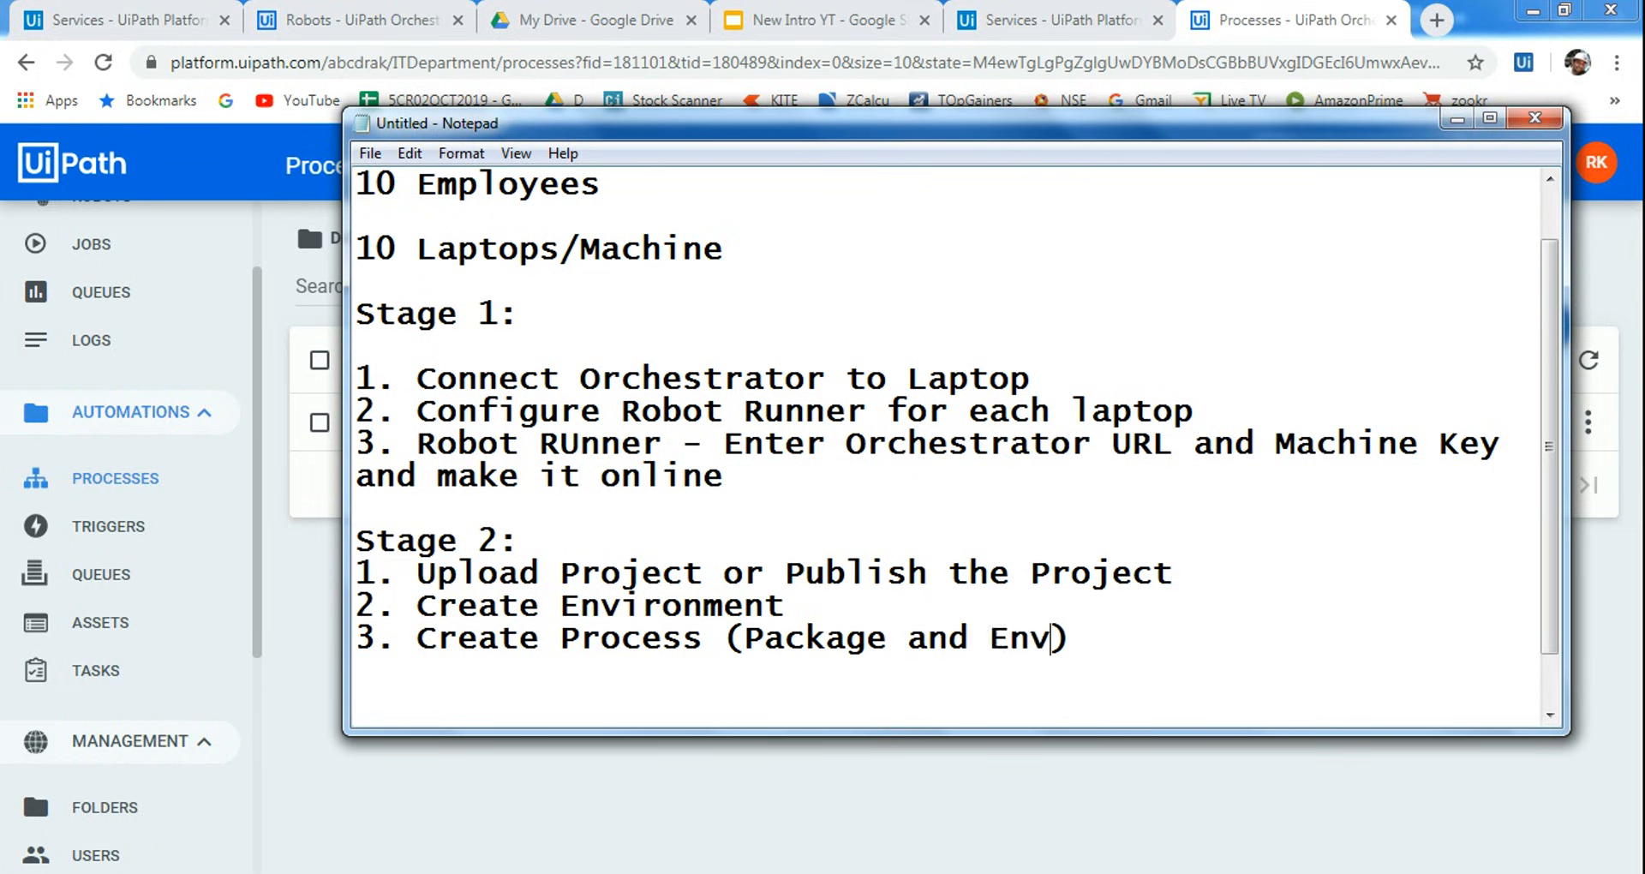
type("ironment")
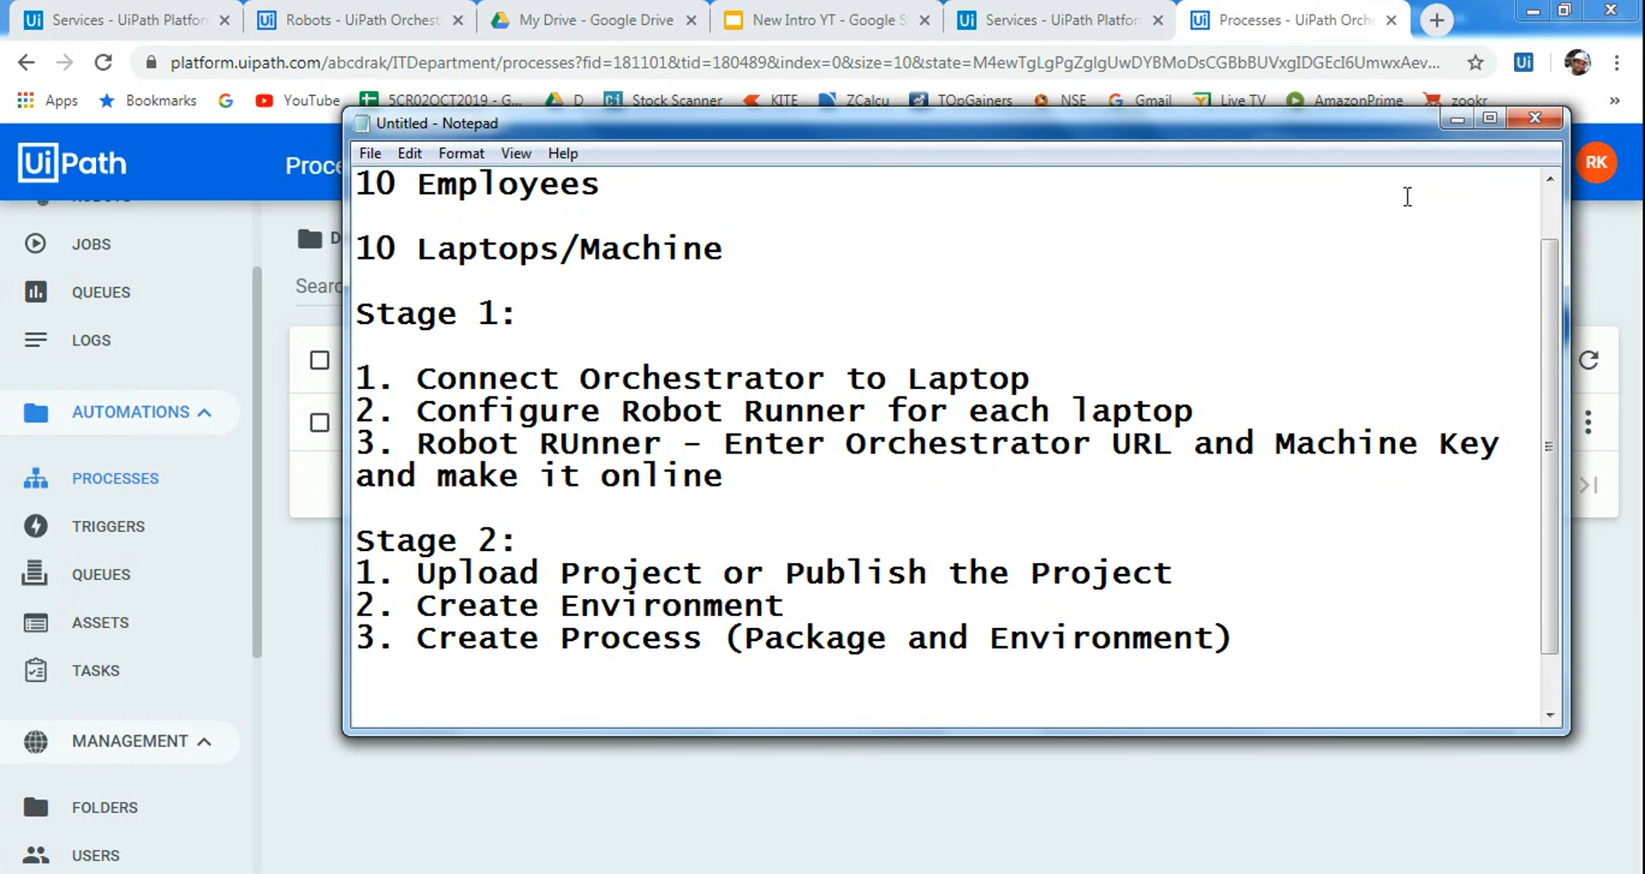
left_click(1454, 120)
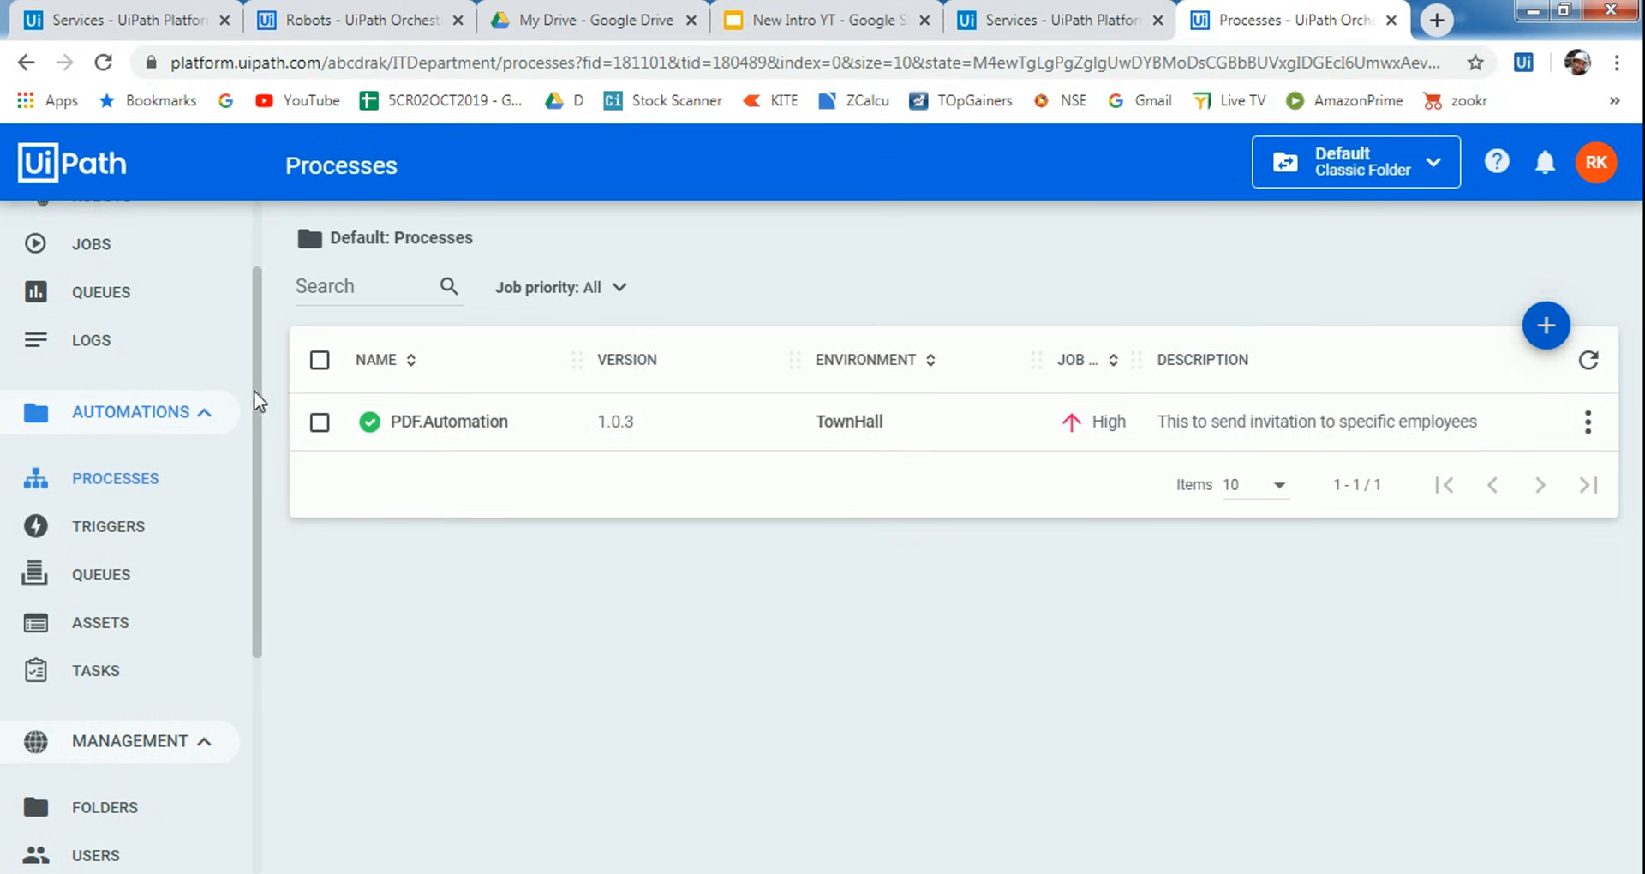
From the Jobs page, start a job for process PDF.Automation_TownHall with the available robot as its specific execution target.
left_click_drag(257, 441, 262, 309)
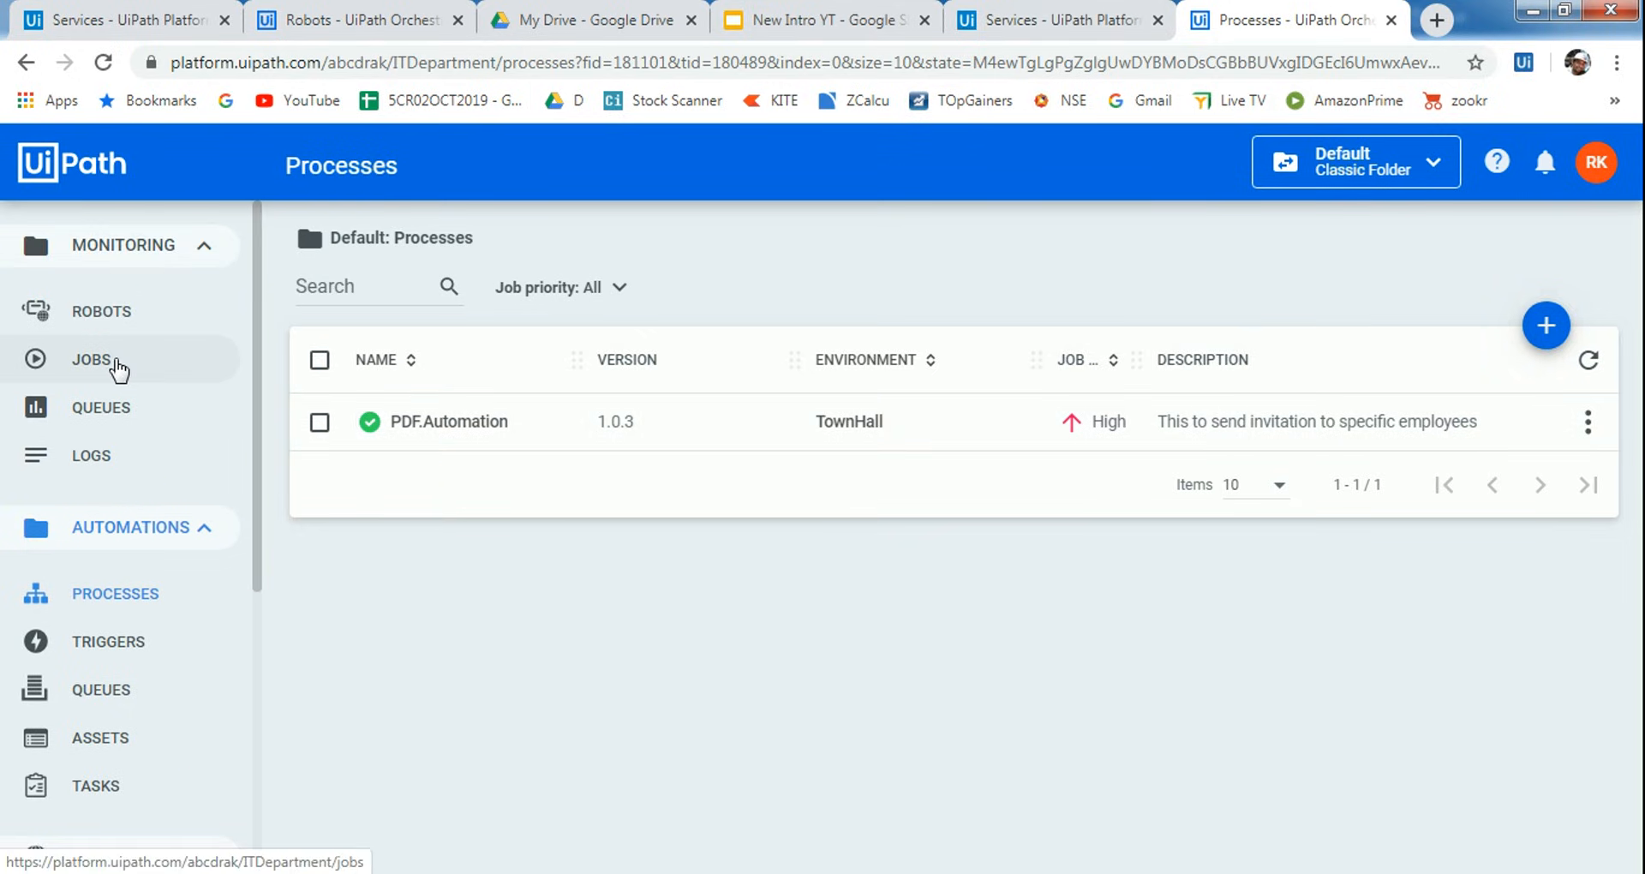
left_click(118, 367)
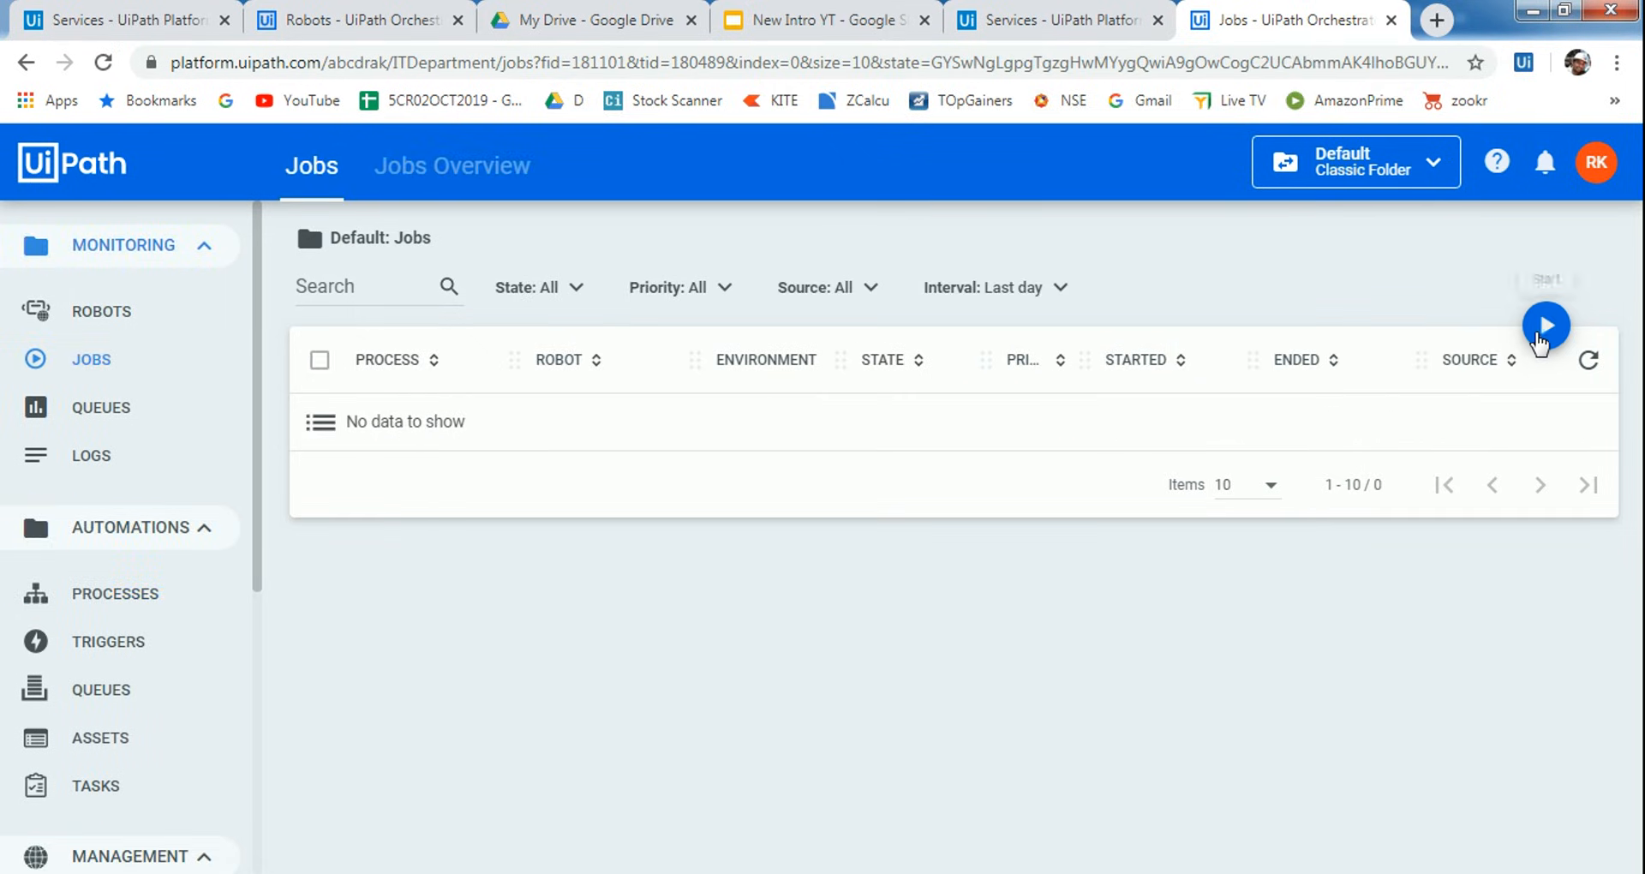
left_click(1538, 336)
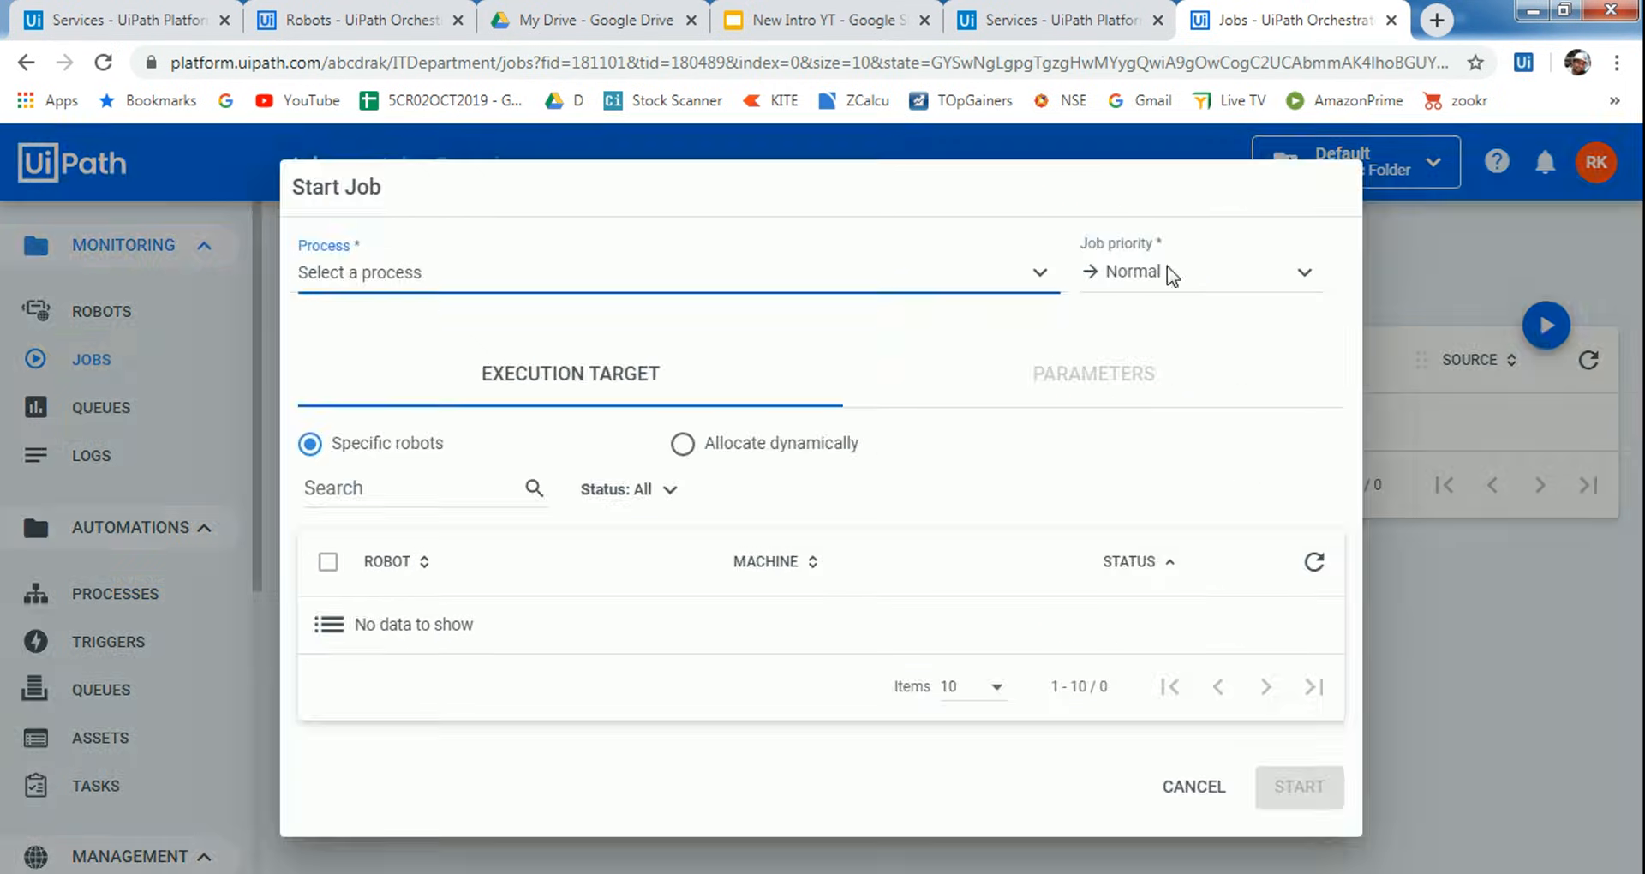
triple_click(1000, 187)
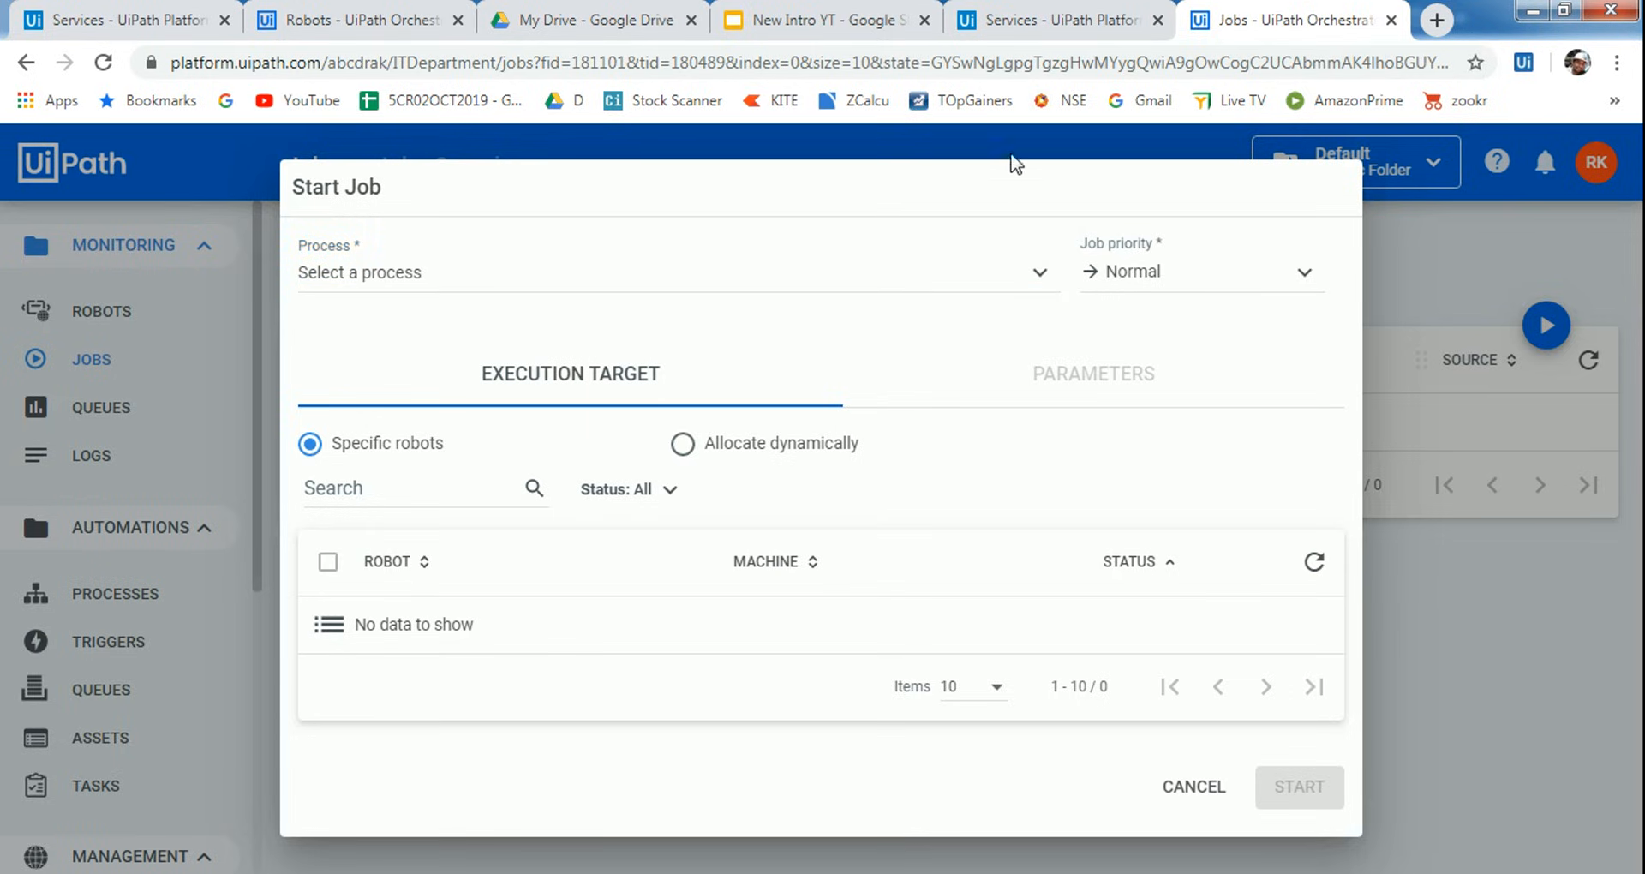
left_click(441, 293)
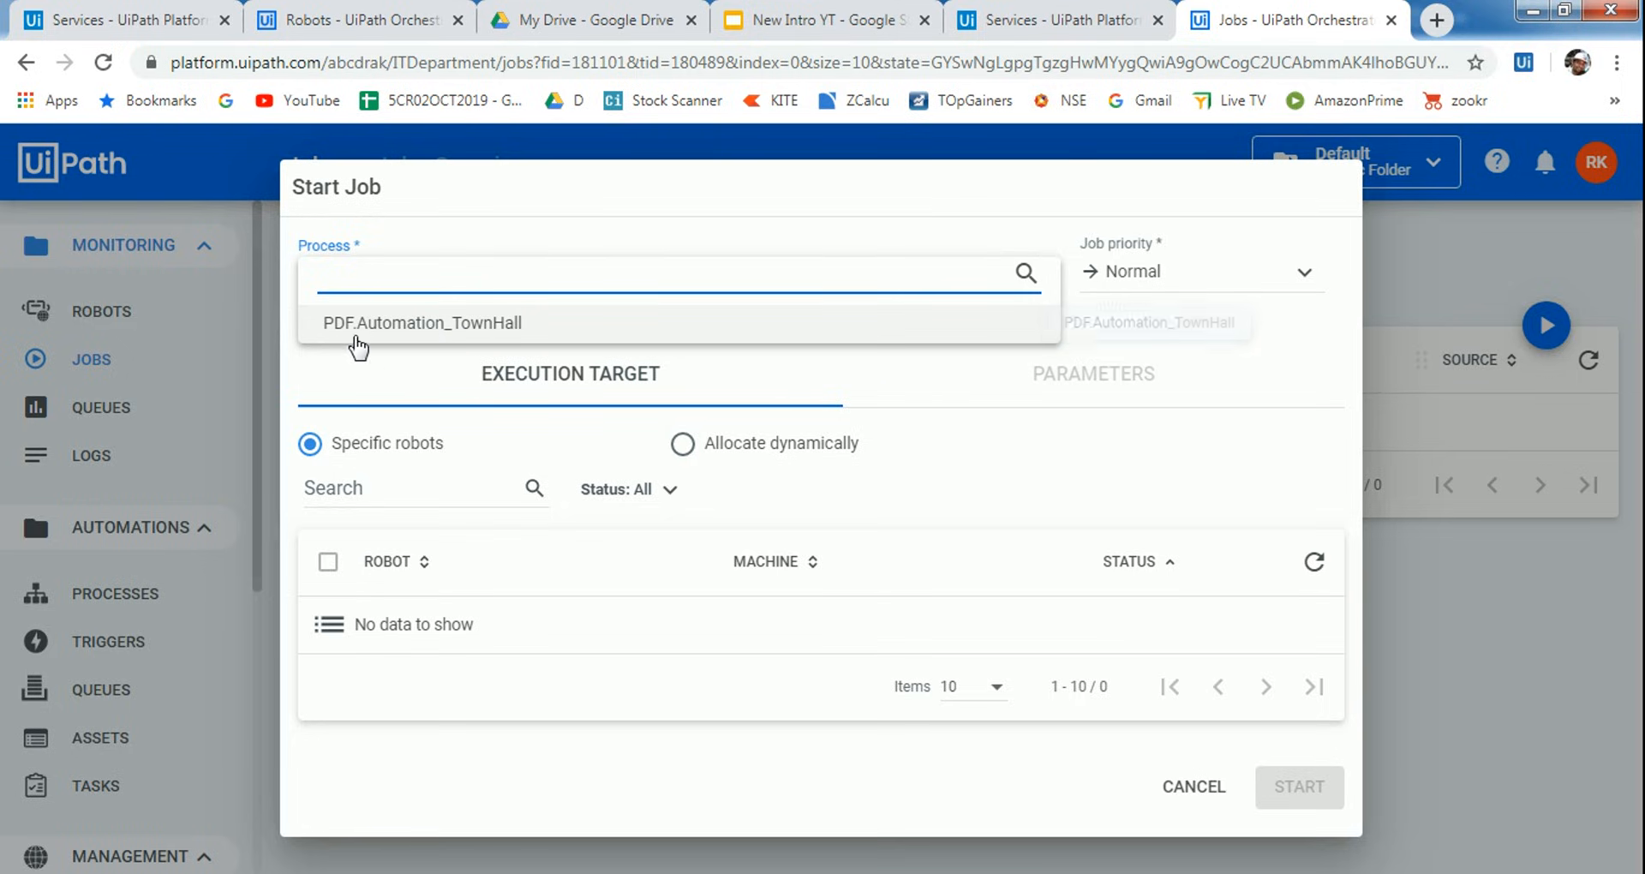
left_click(435, 326)
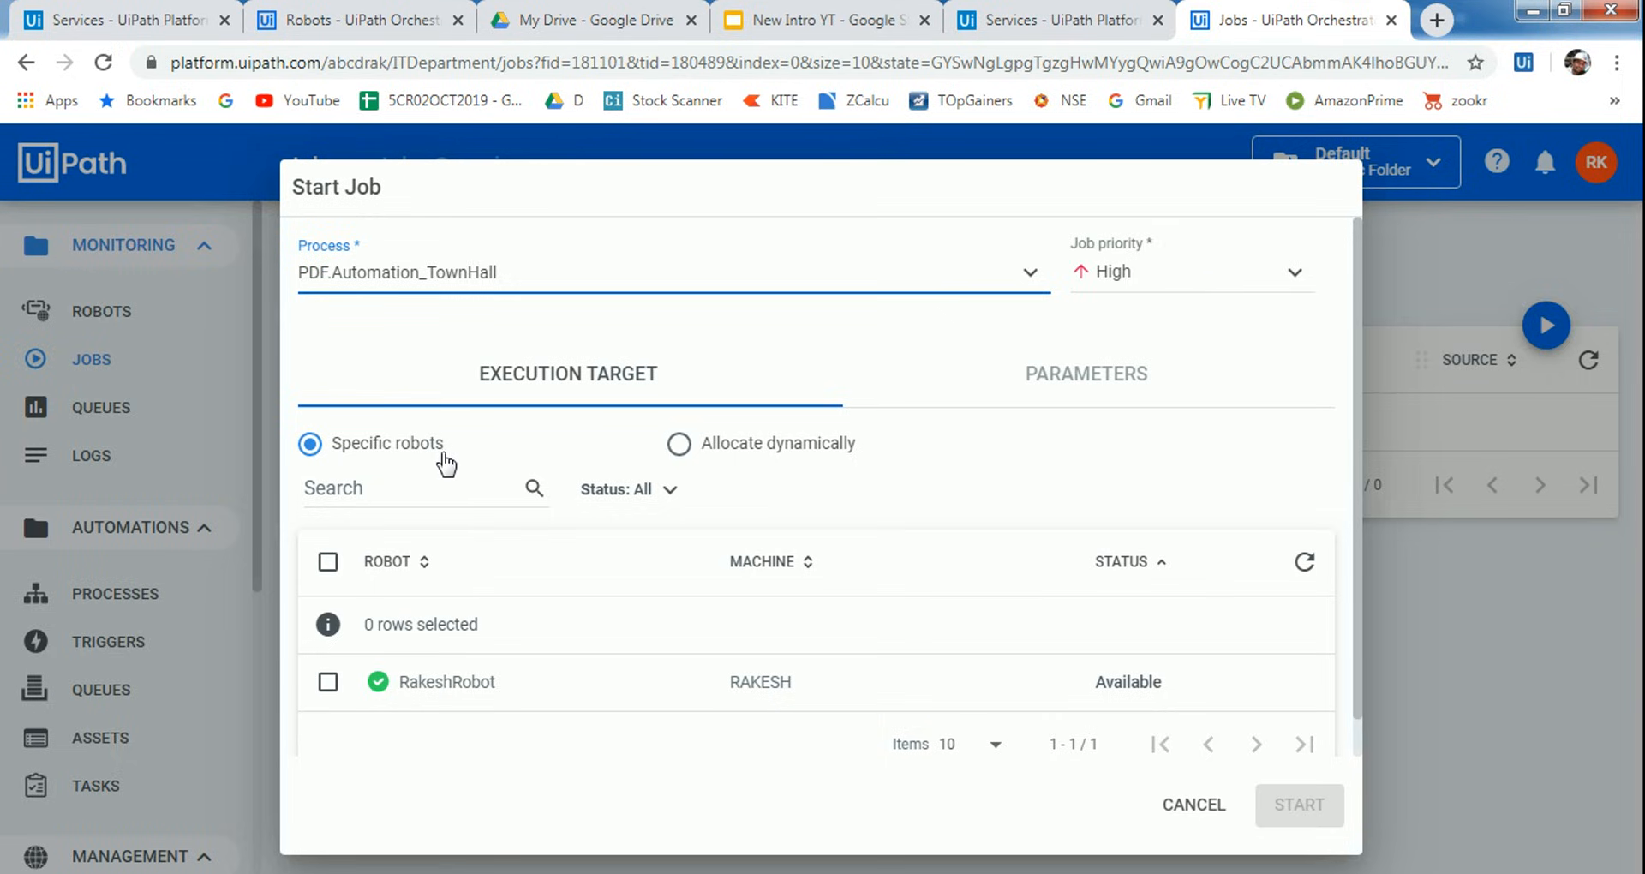
left_click(327, 685)
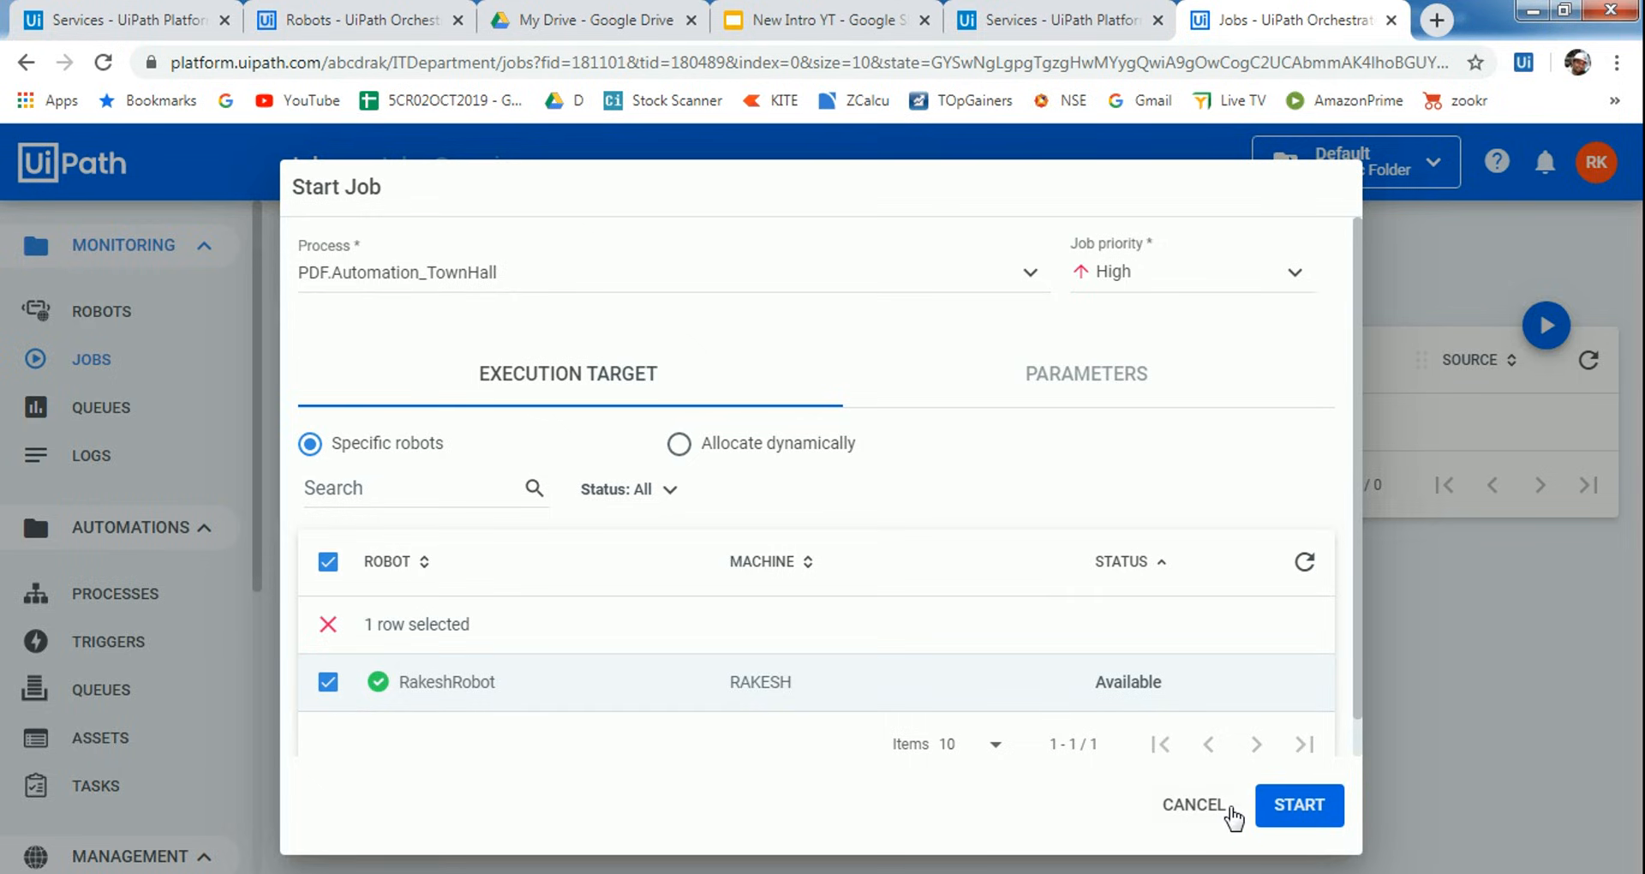
left_click(1286, 810)
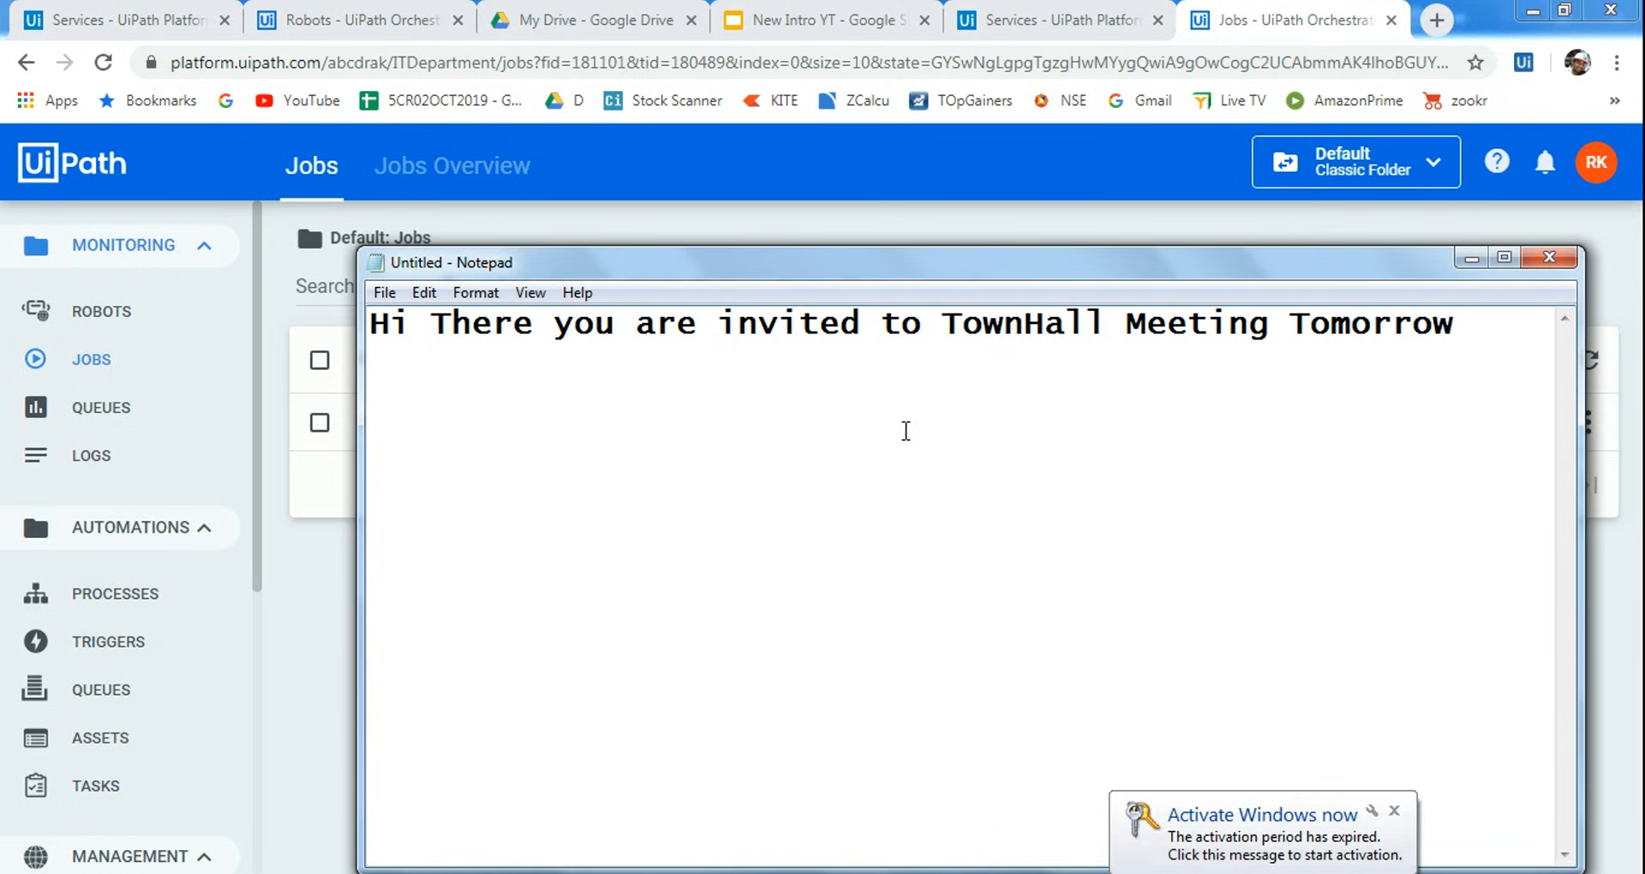
Check the TownHall invitation note opened by the robot and close it without saving.
left_click(1472, 258)
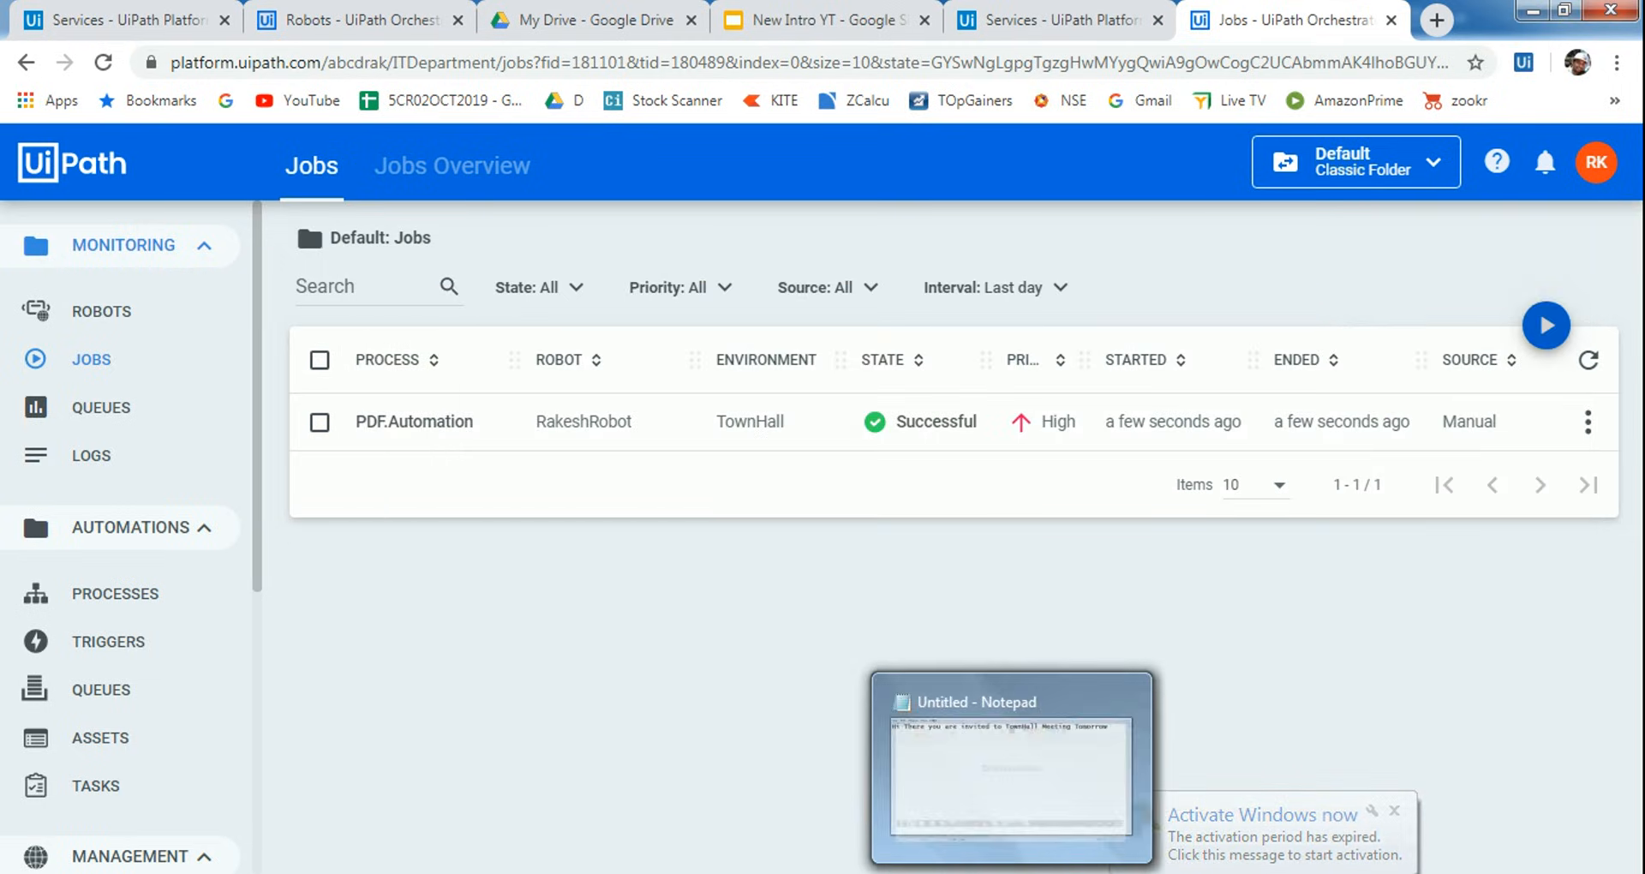
left_click(1018, 731)
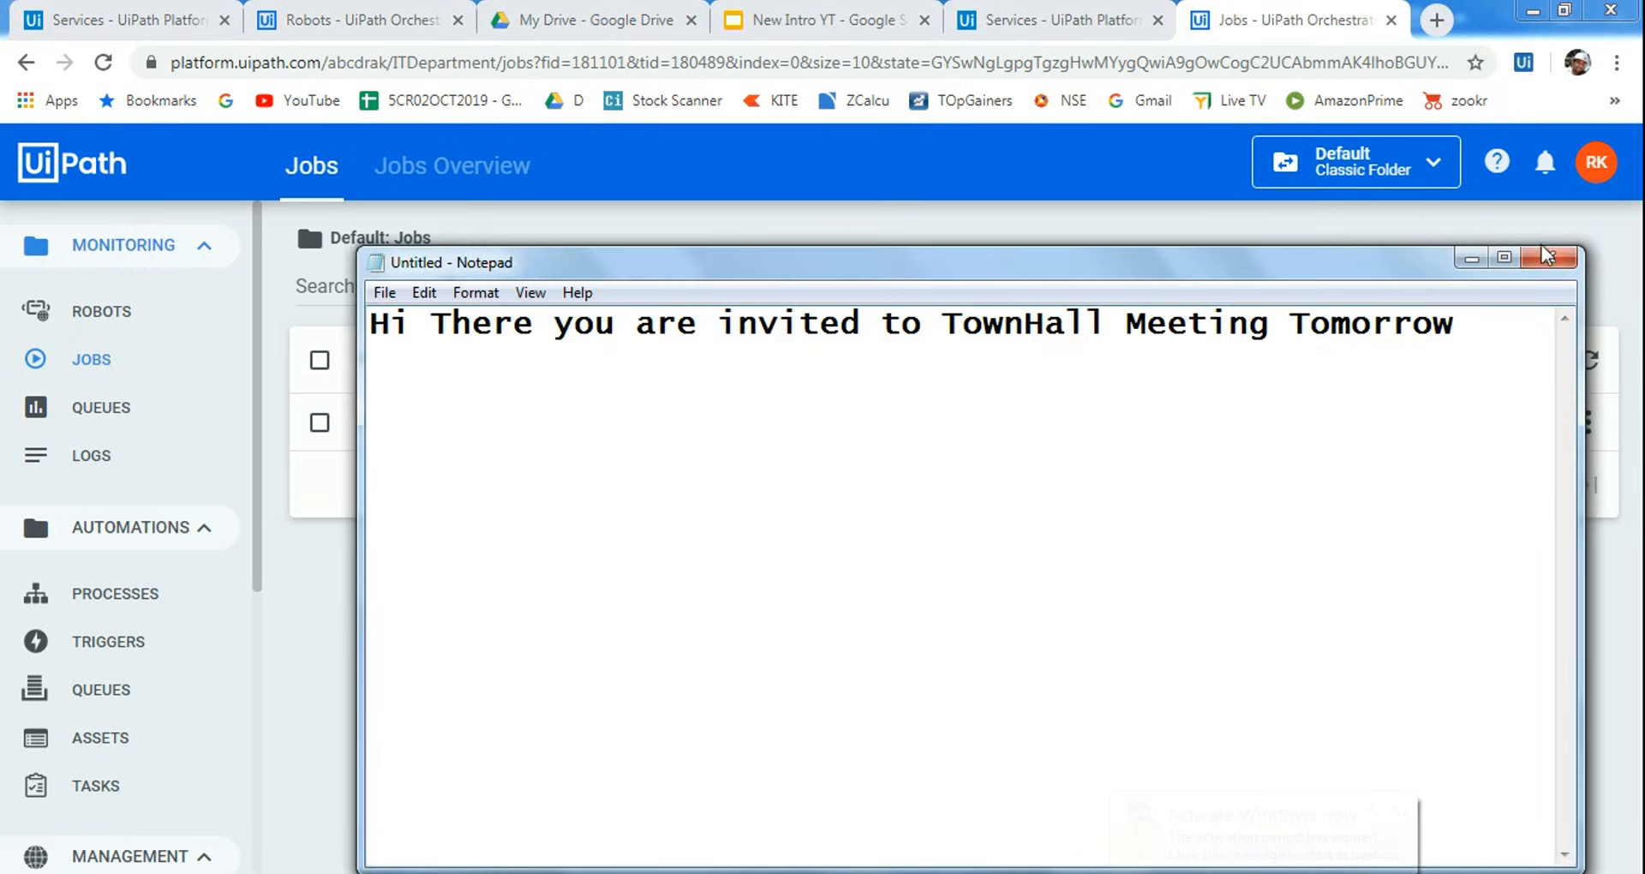
left_click(1550, 257)
left_click(868, 451)
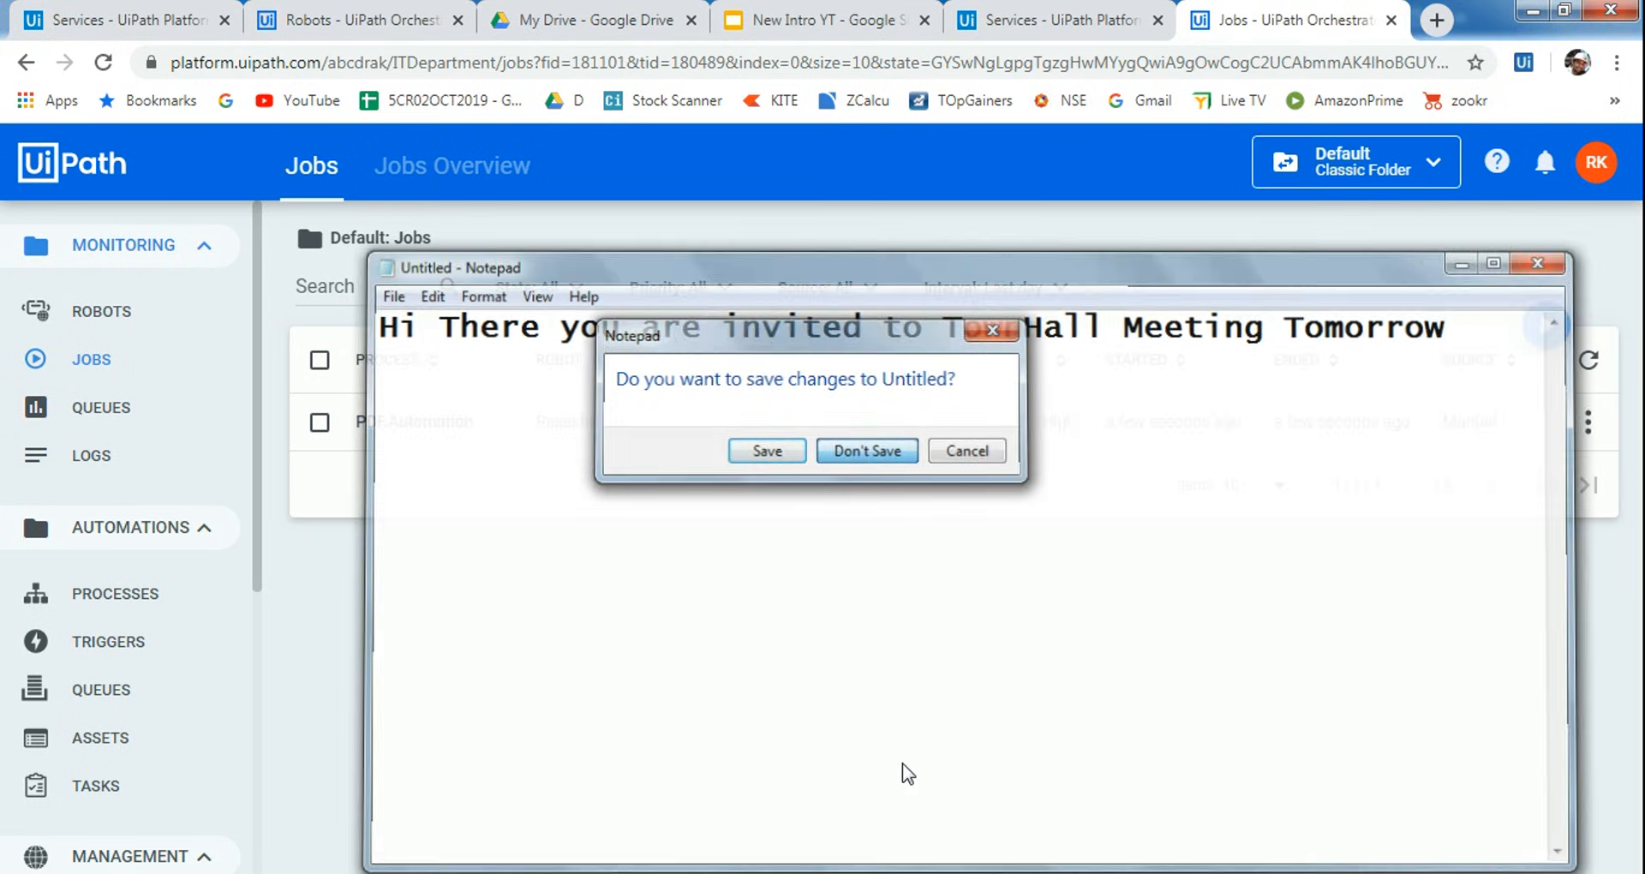
Add the line "Stage 3. Create a JOb and Run it" below Stage 2 in the Notepad notes and minimize them.
left_click(909, 872)
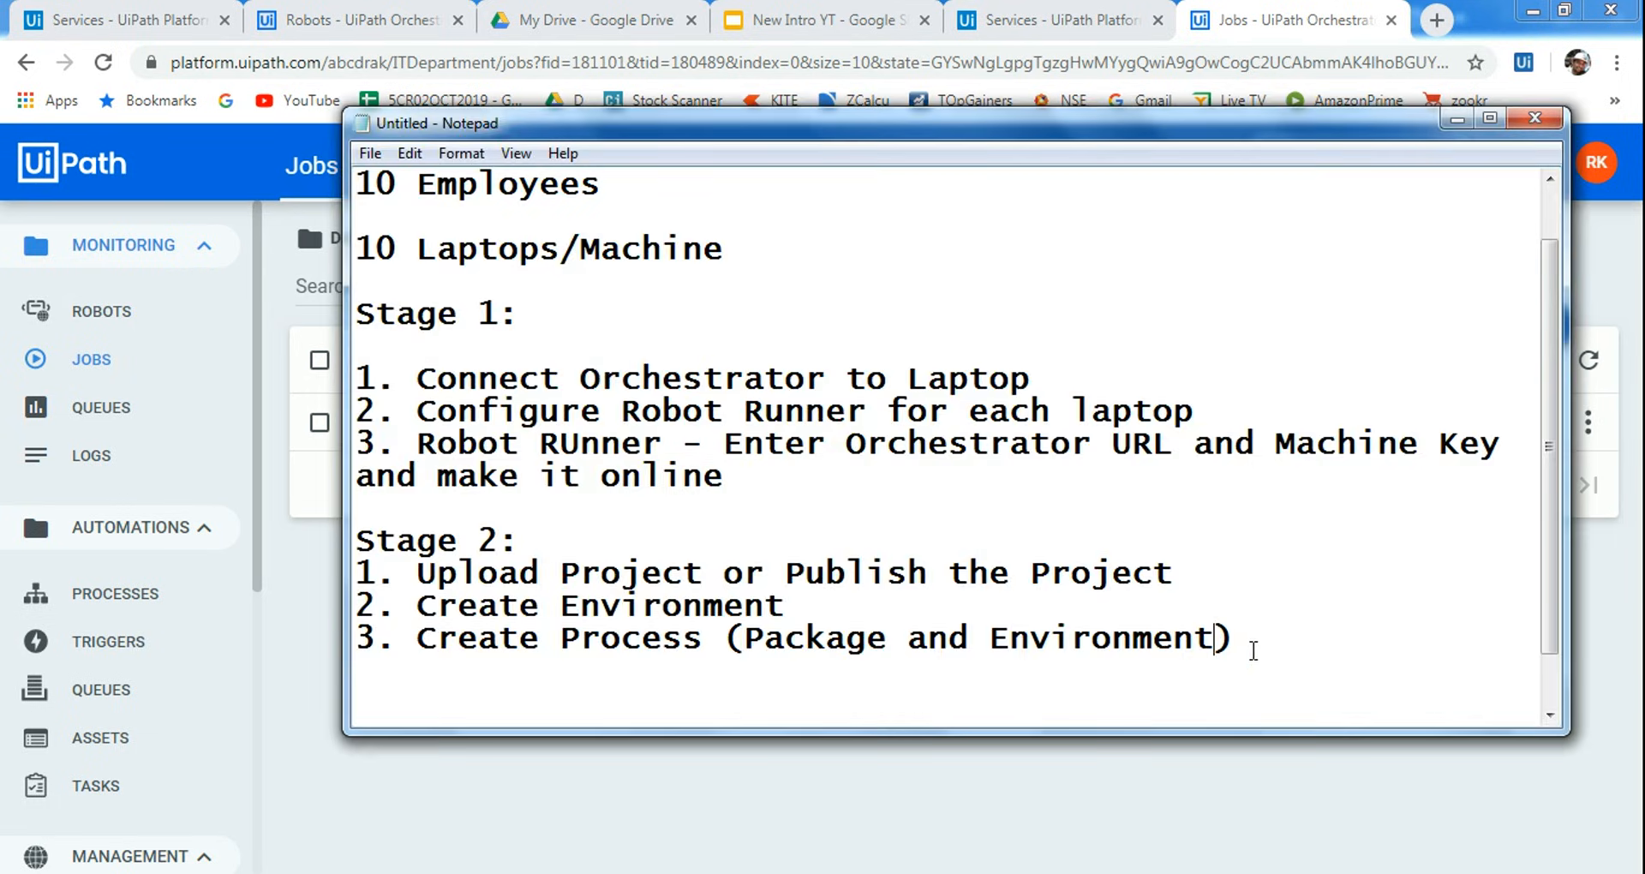
key("Return")
key("Return")
type("Stage 3. ")
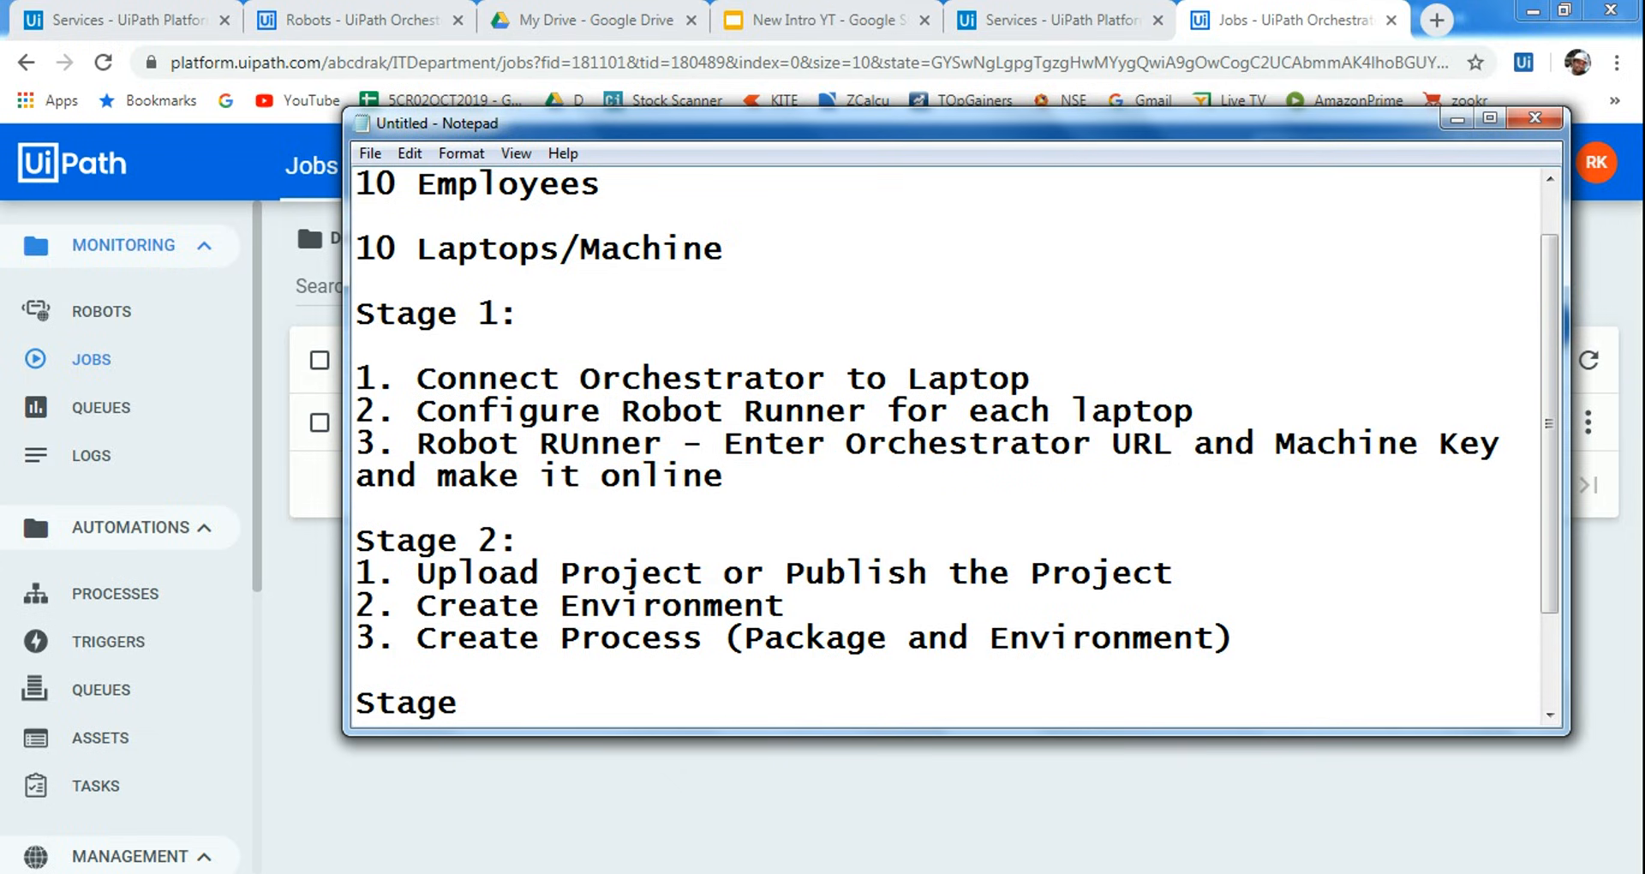
type("Create")
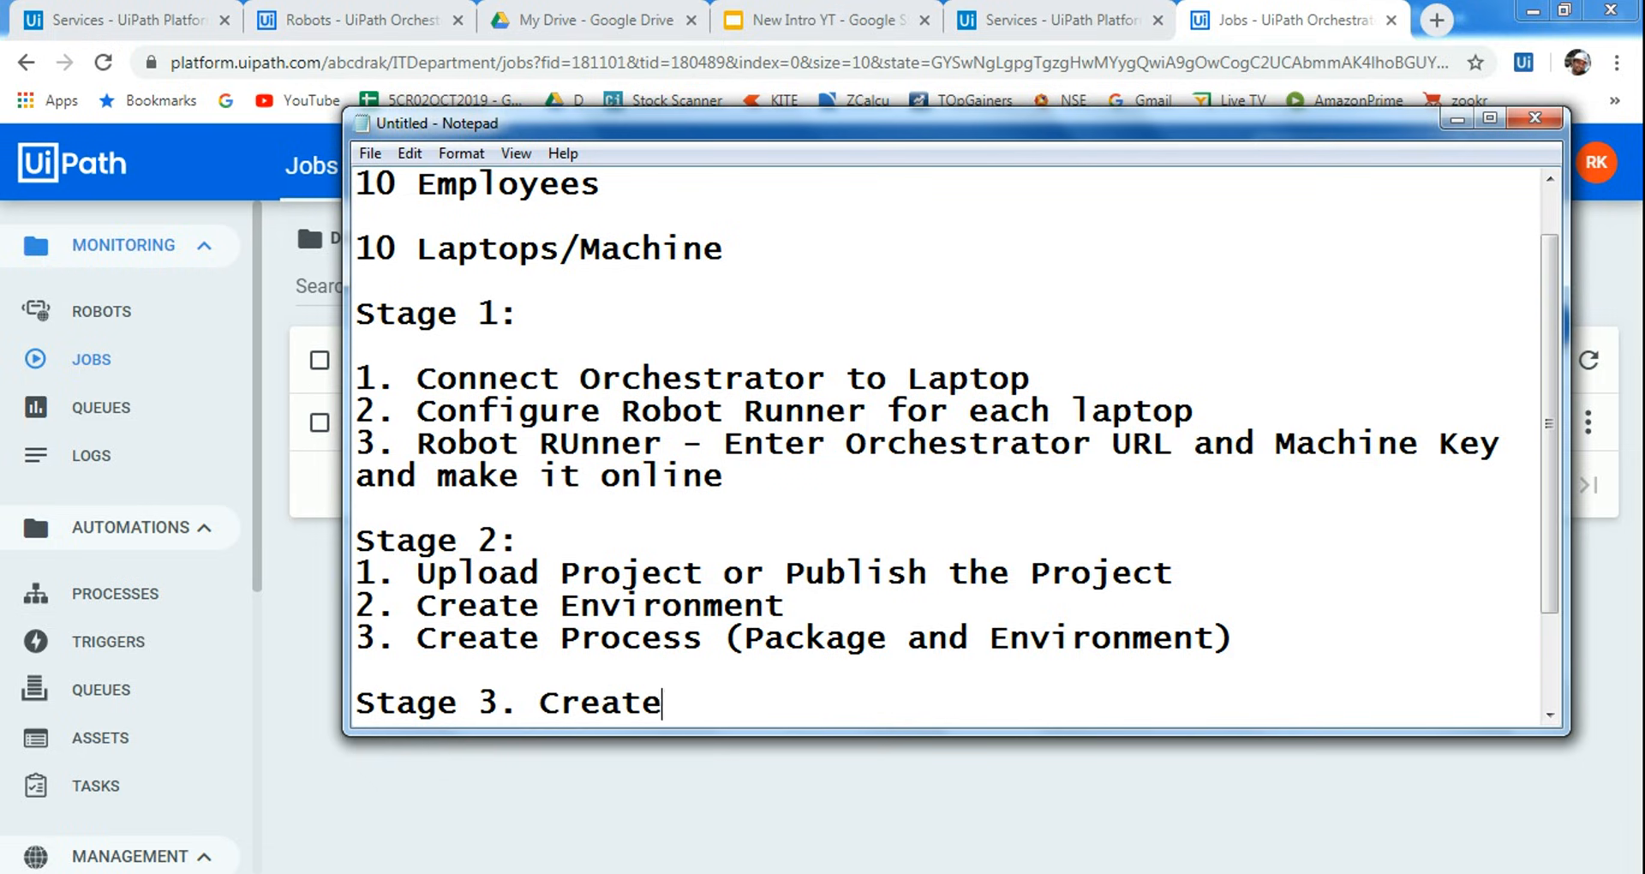
type(" a JOb and Run it")
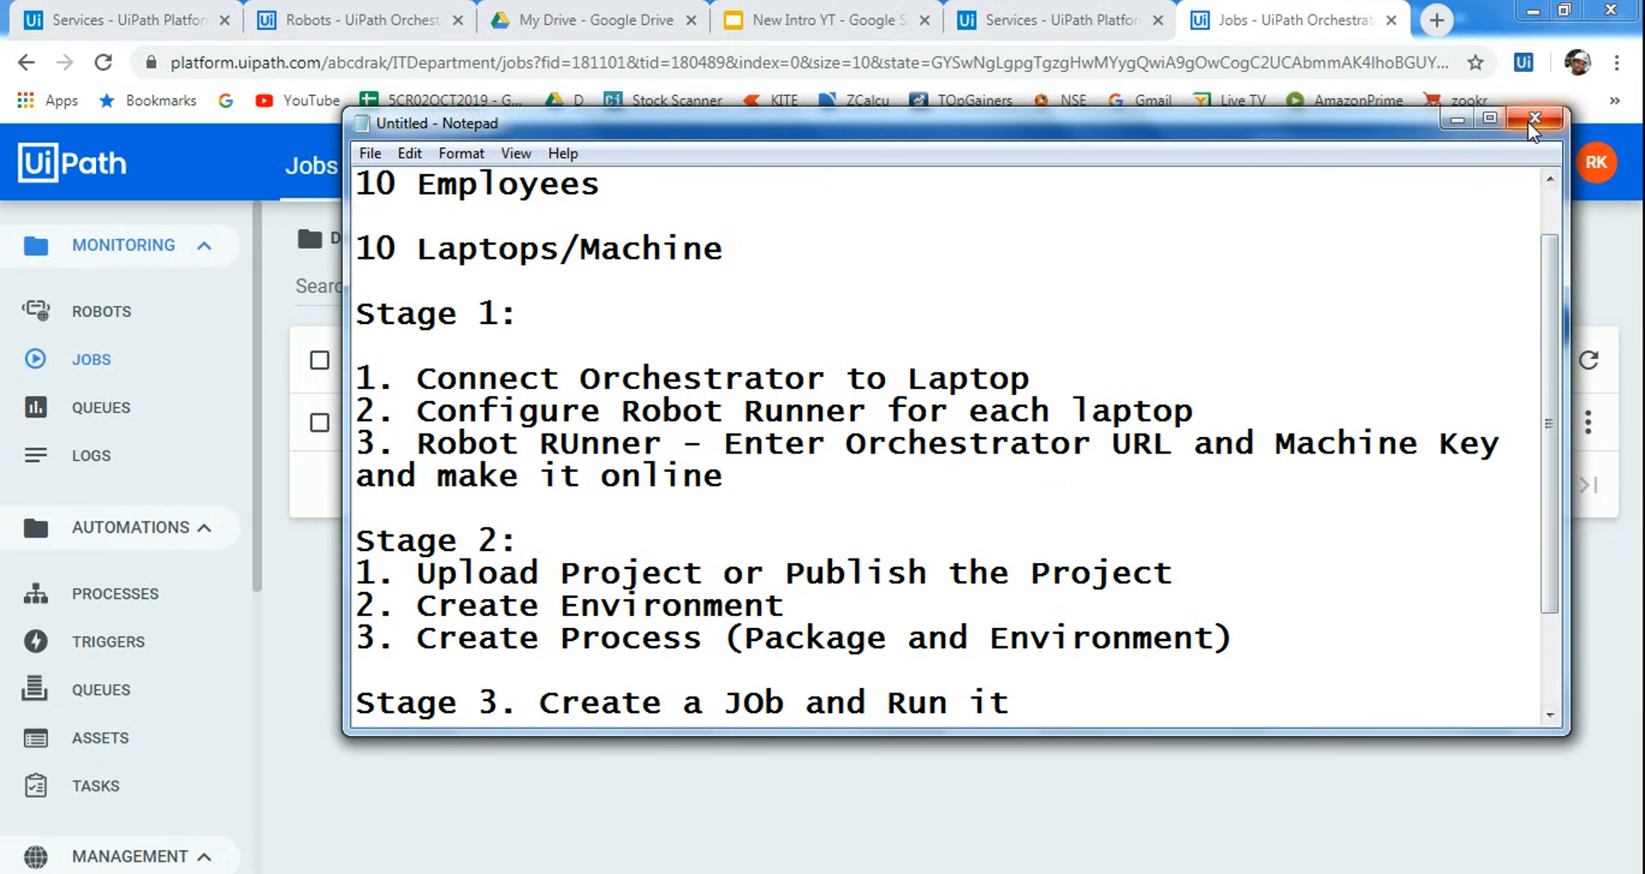
left_click(1457, 120)
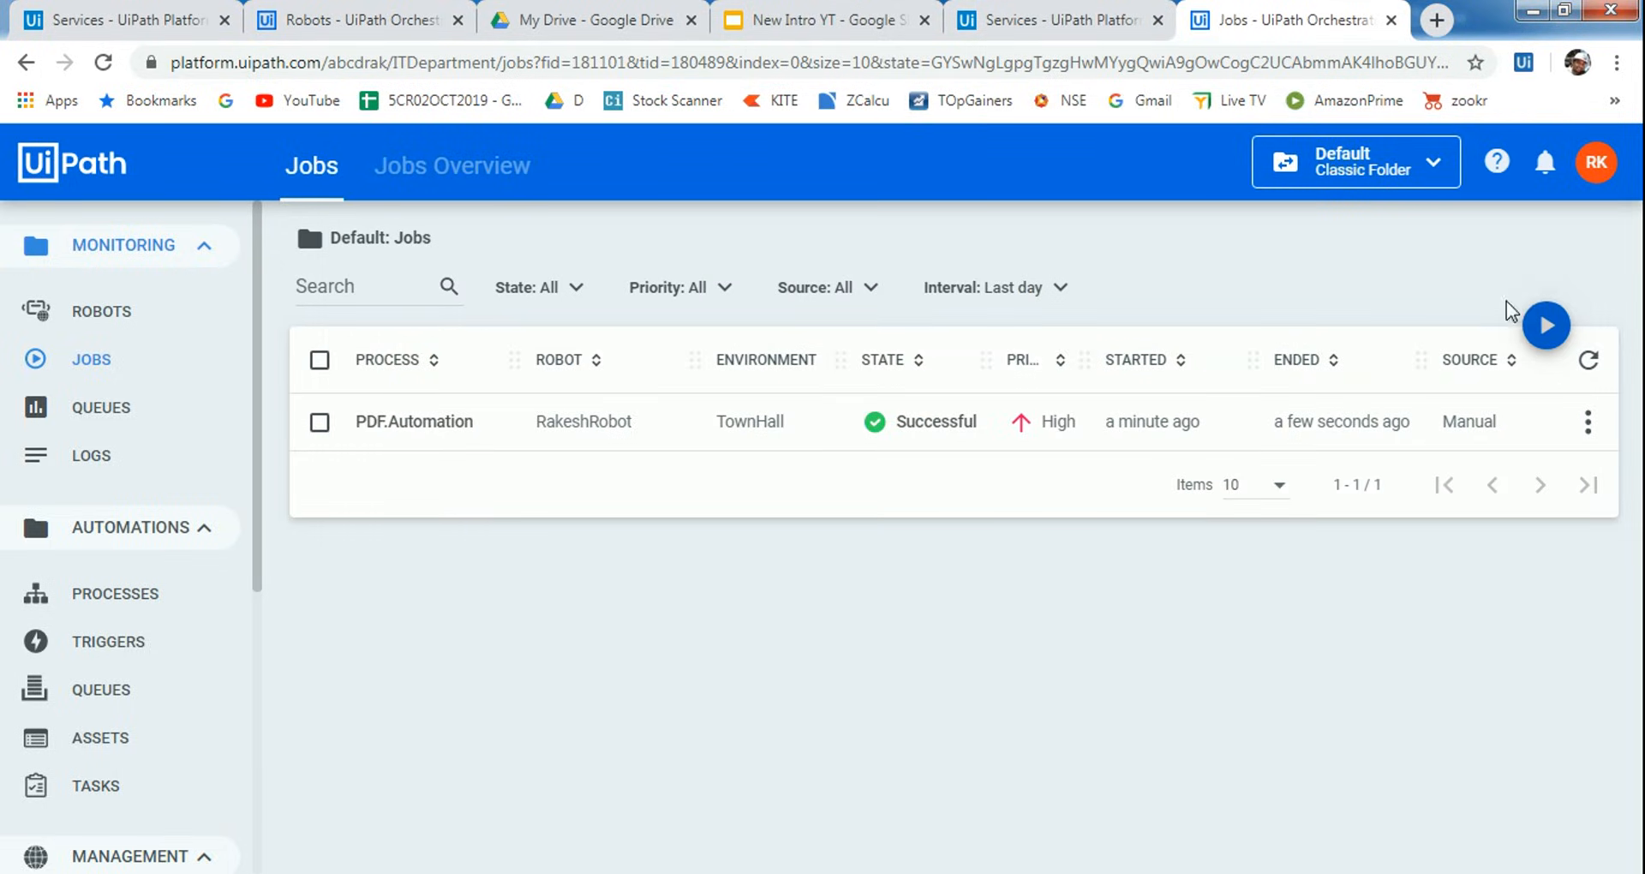
Run PDF.Automation_TownHall a second time by starting another job on the same available robot.
left_click(1547, 327)
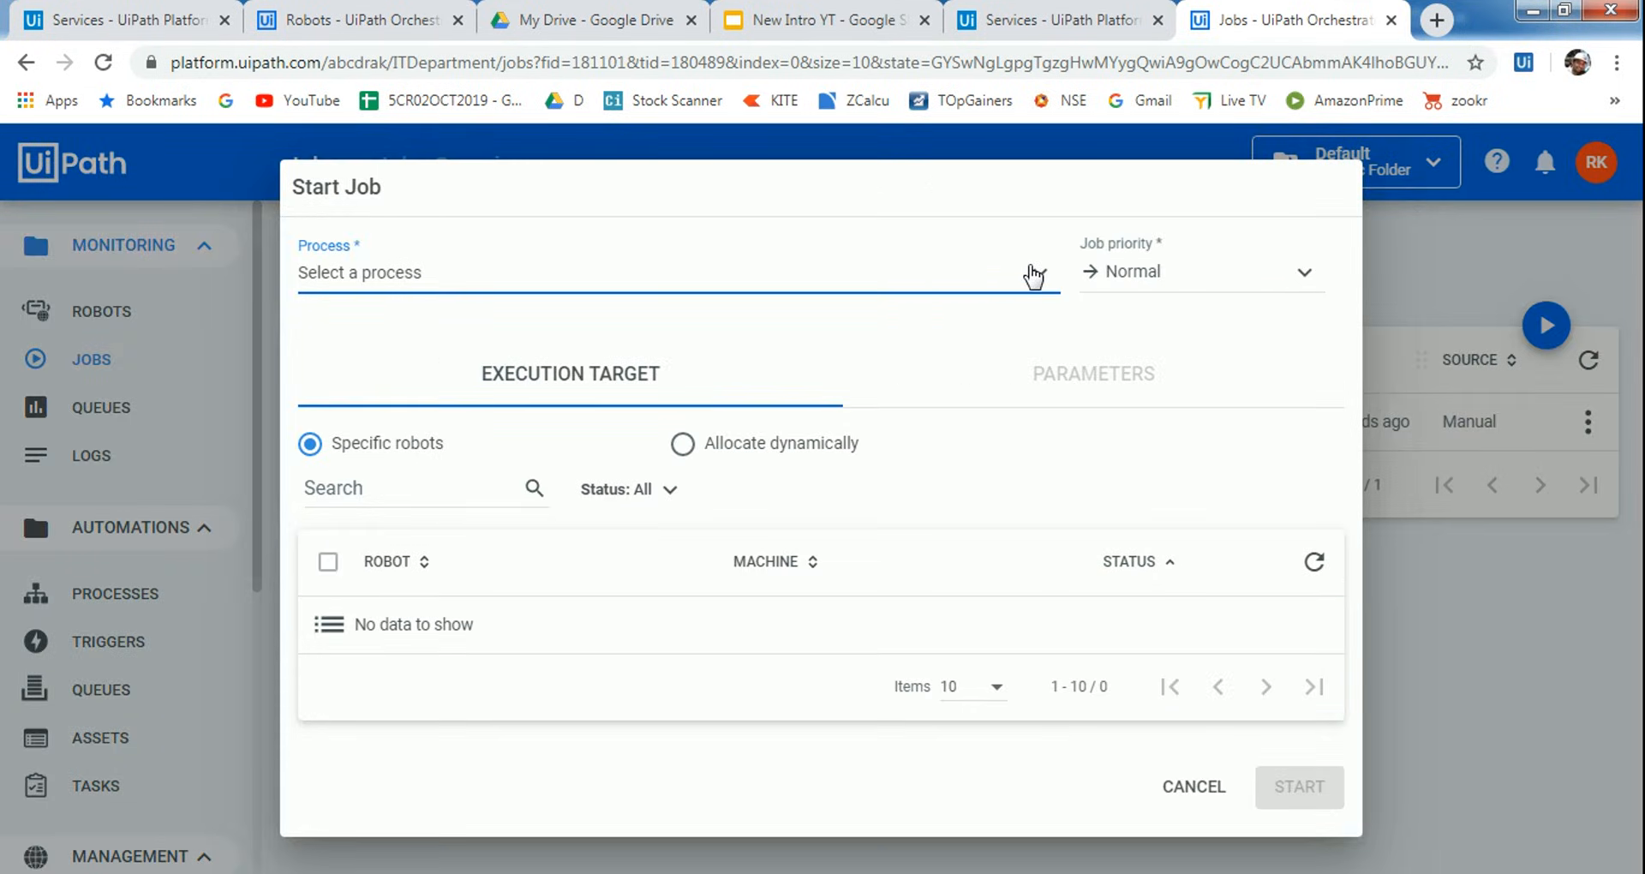
left_click(1034, 276)
left_click(535, 330)
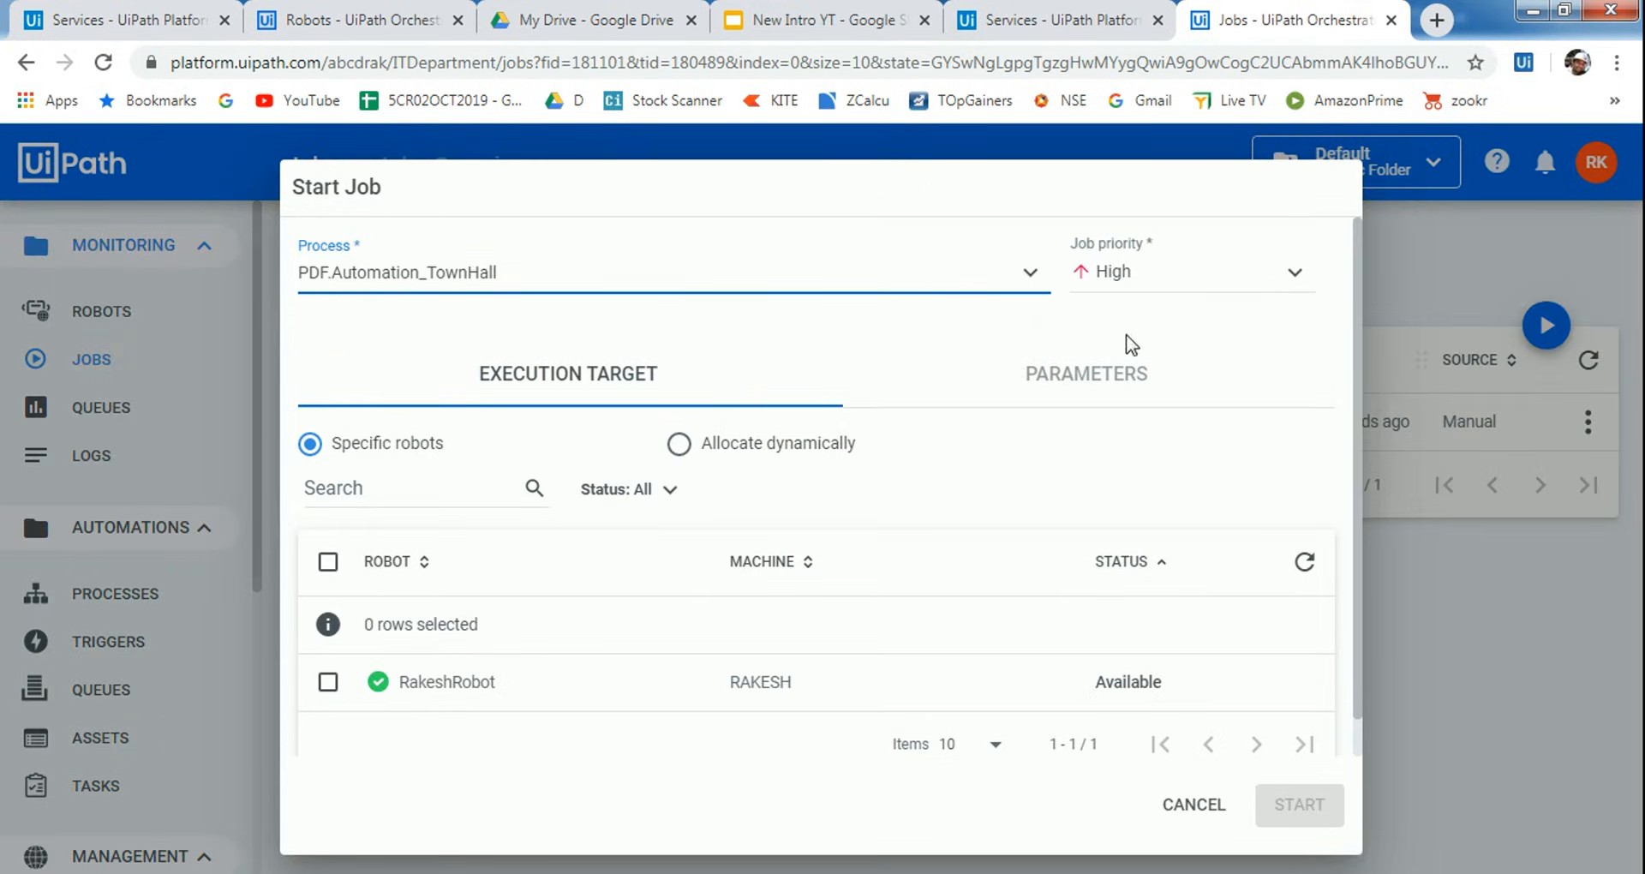
left_click(328, 683)
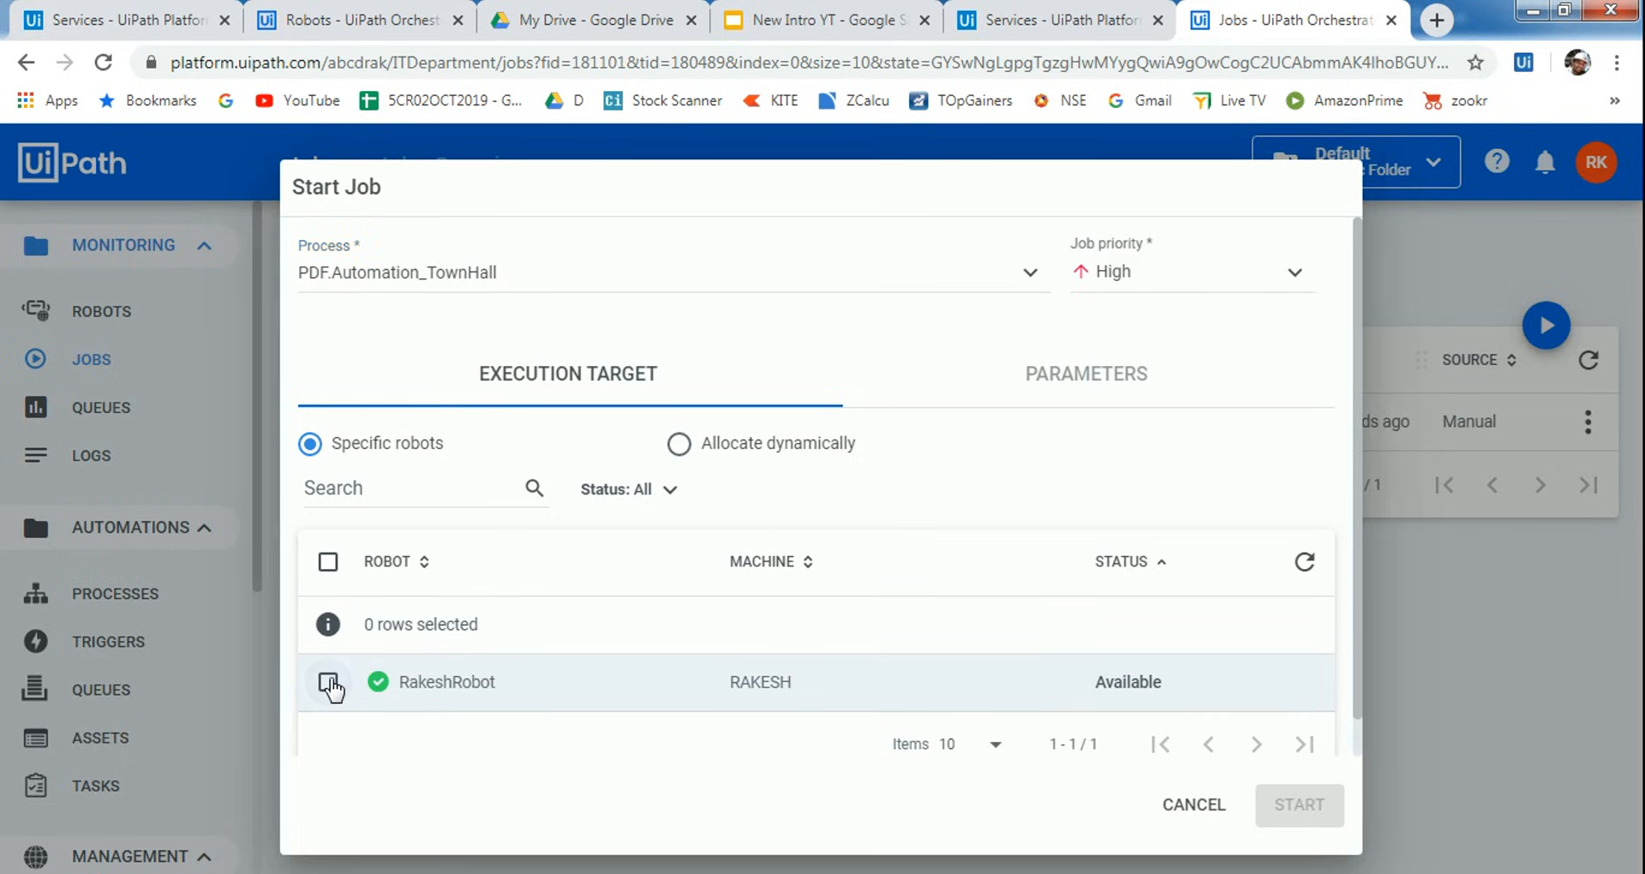
left_click(329, 683)
left_click(1301, 807)
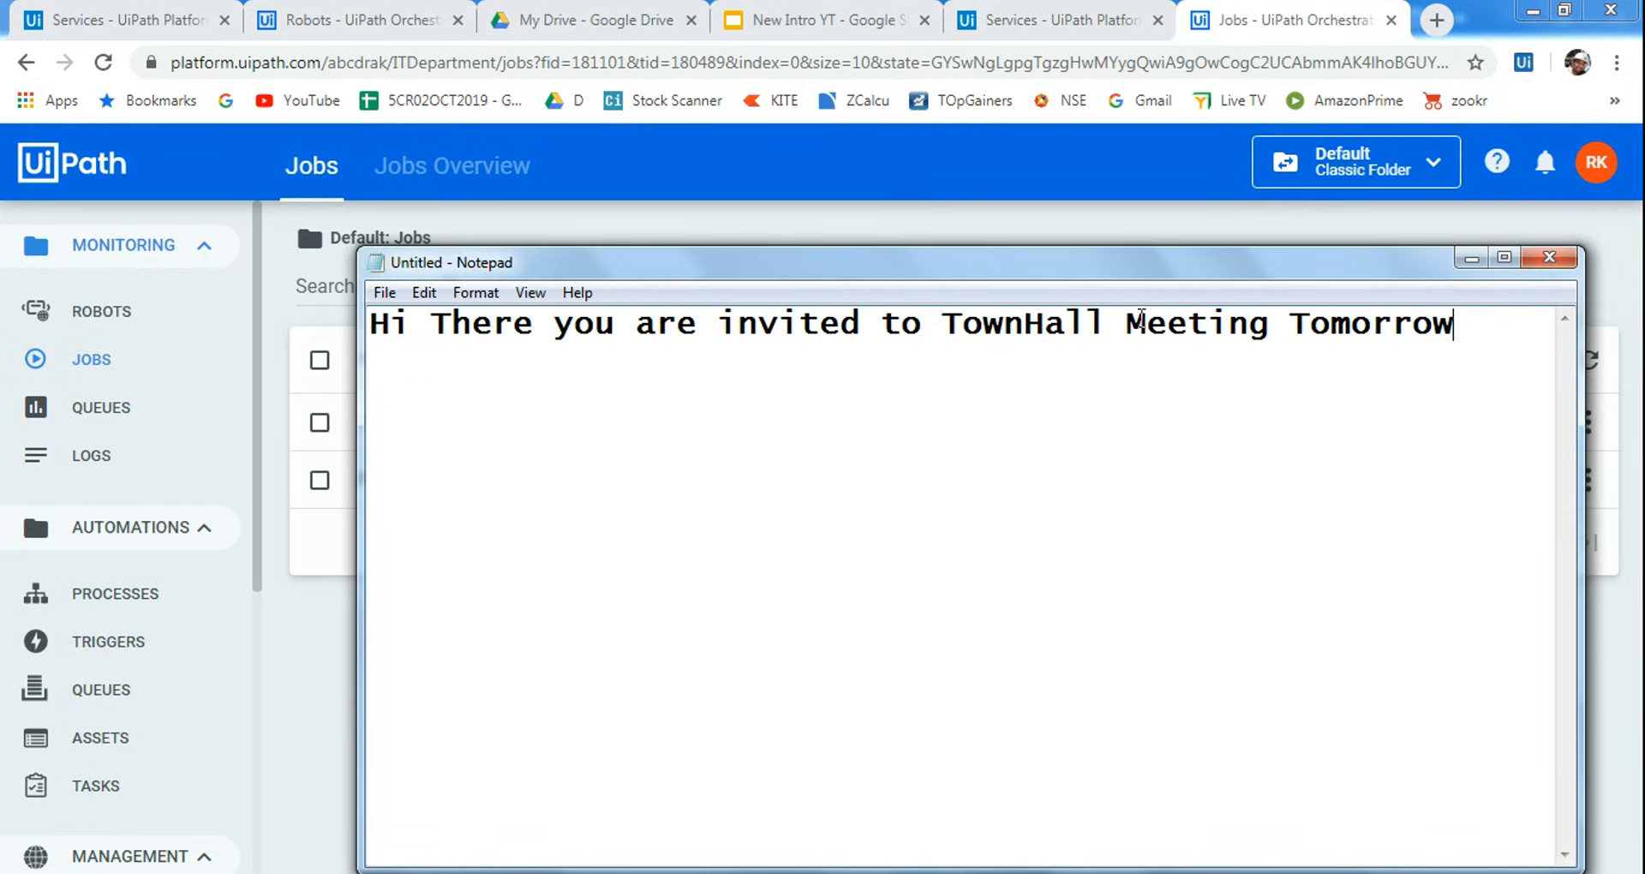
Move the new invitation note aside, check the jobs list behind it, and bring the note back.
left_click_drag(1371, 263, 1275, 232)
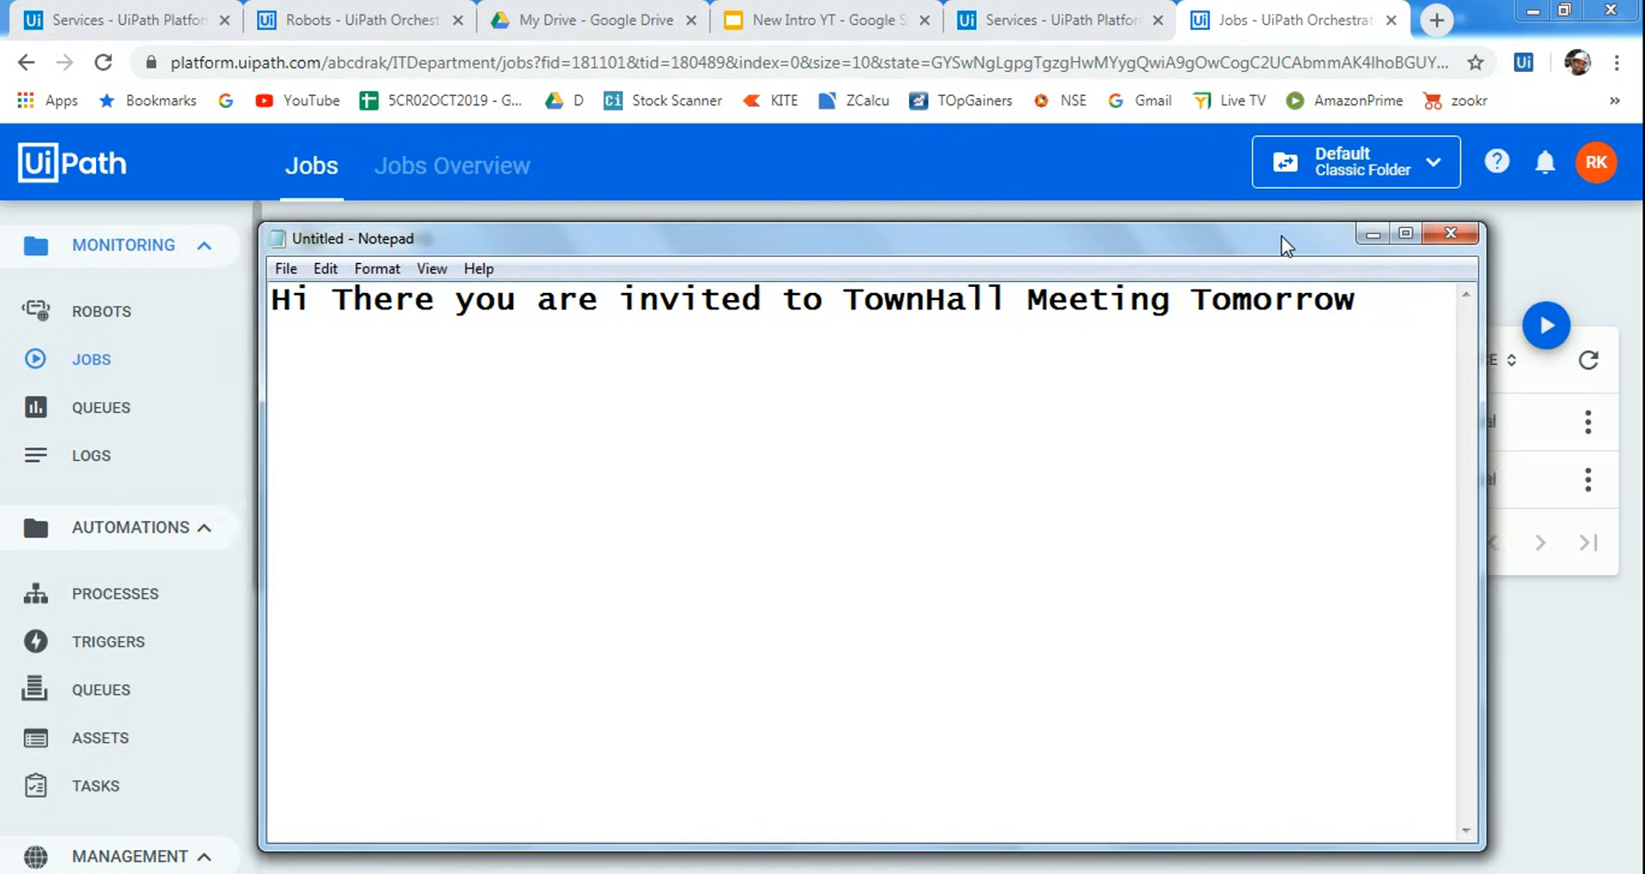
left_click(1377, 233)
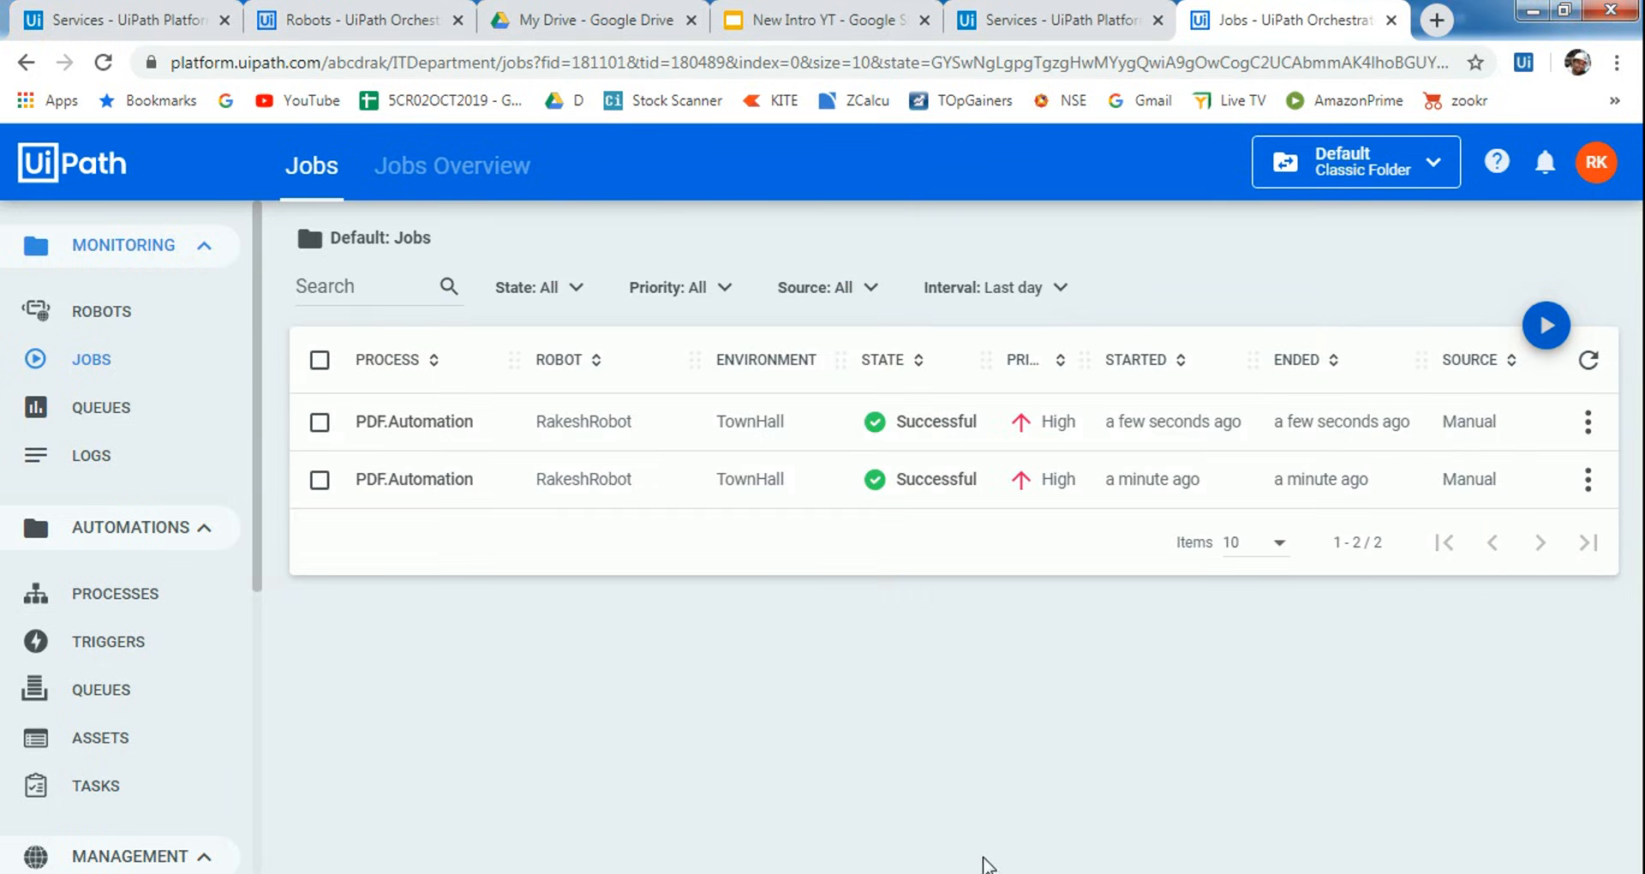
left_click(985, 867)
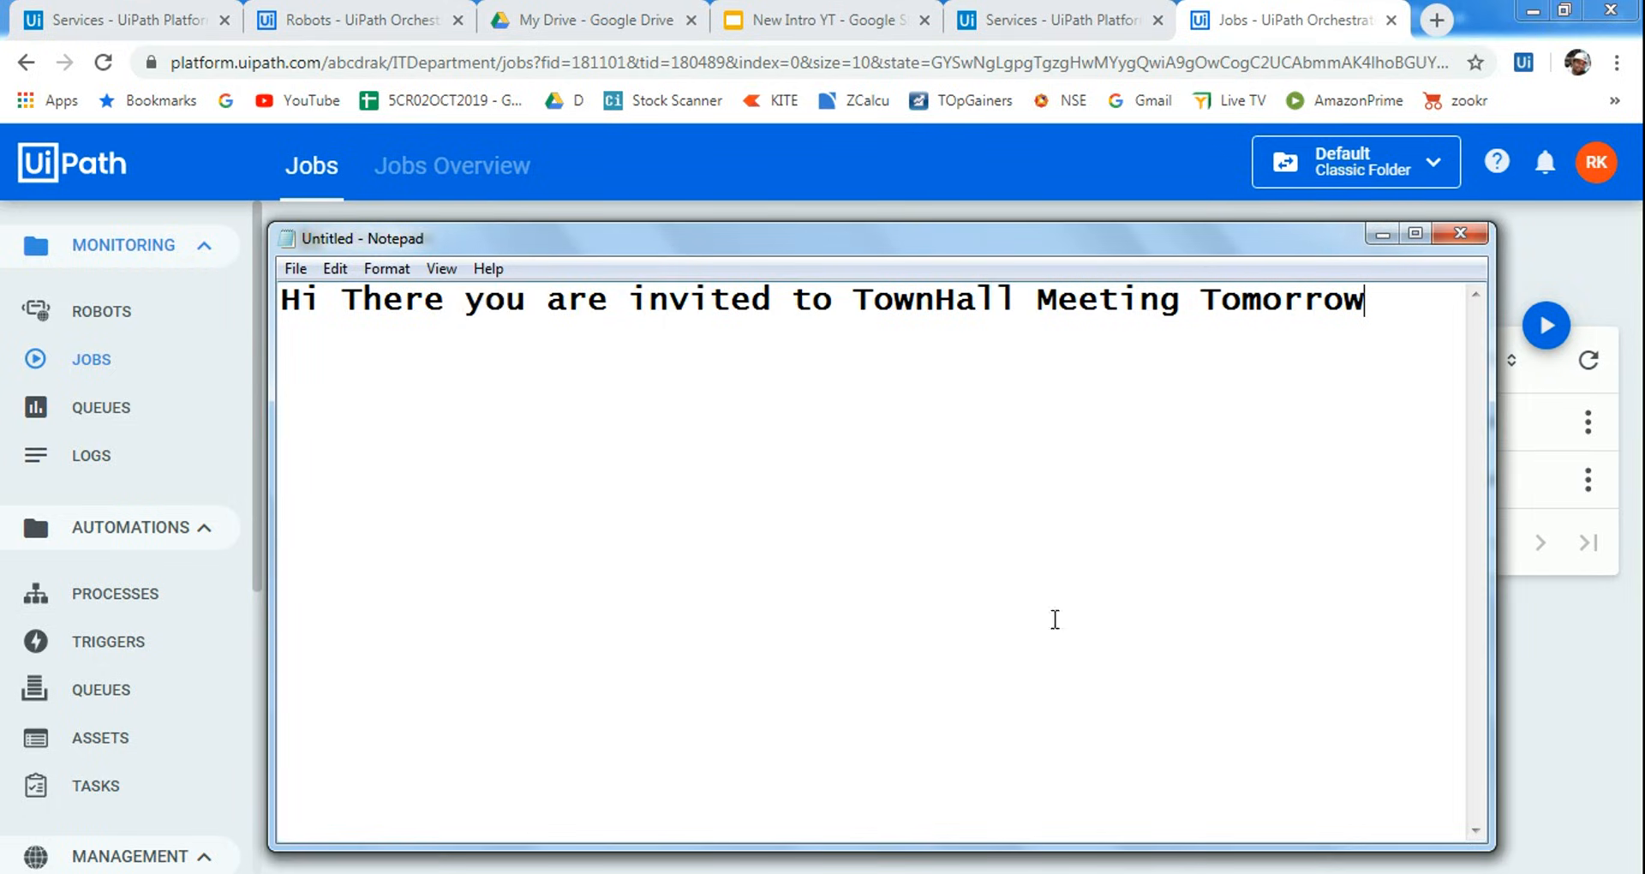
Review the three stages in the Notepad step notes and minimize them.
key("alt+Tab")
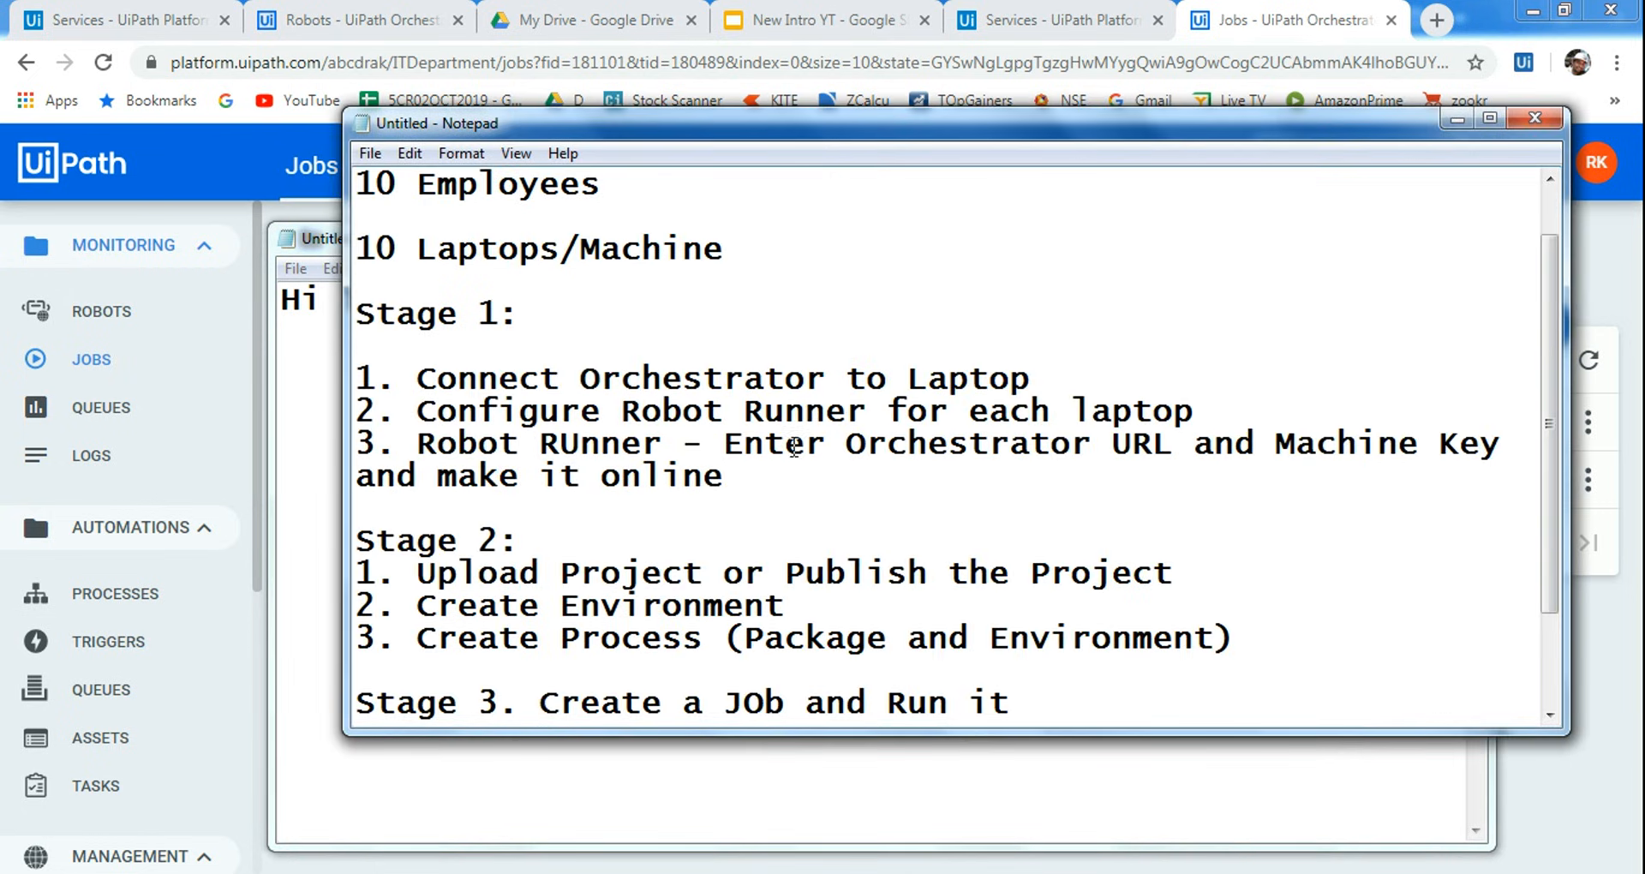
scroll(1188, 643, "down", 2)
scroll(1190, 643, "up", 1)
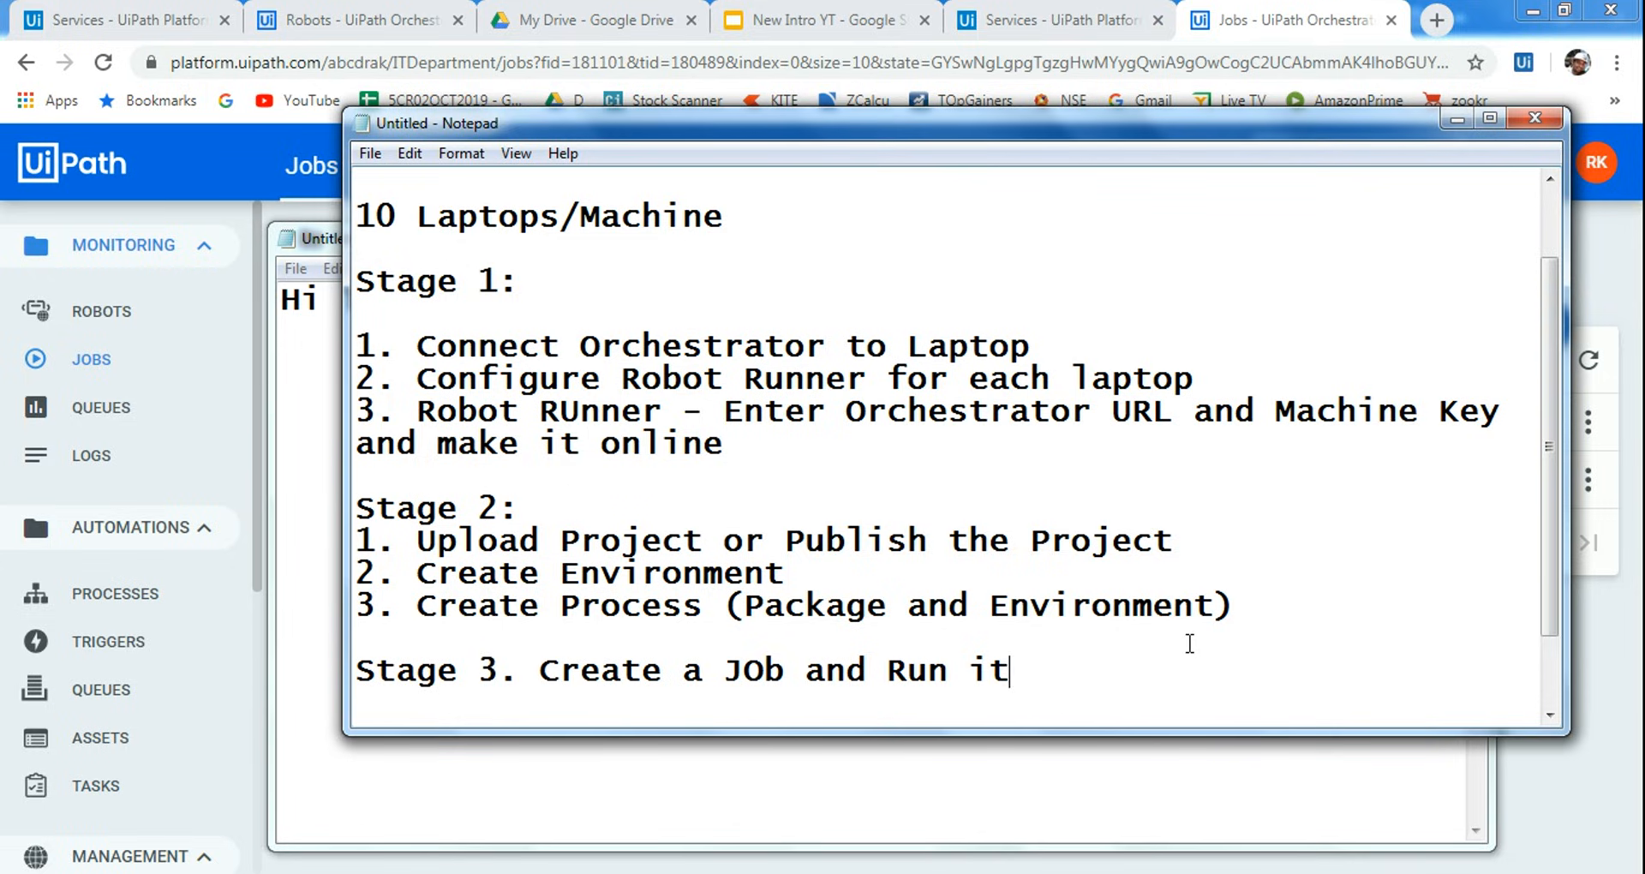
left_click(1463, 115)
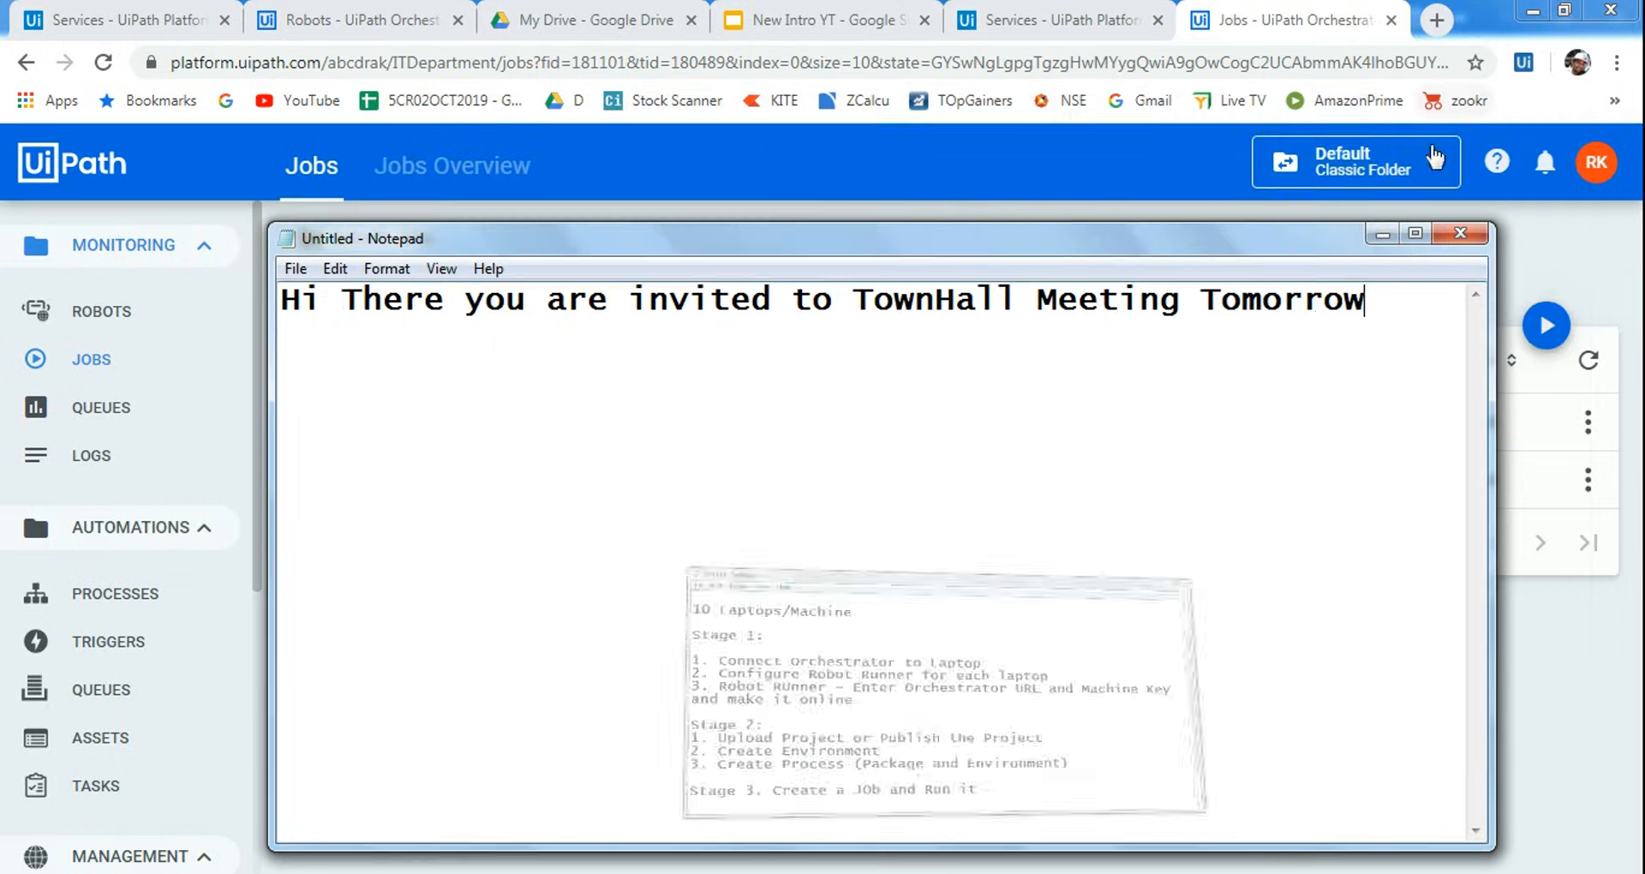